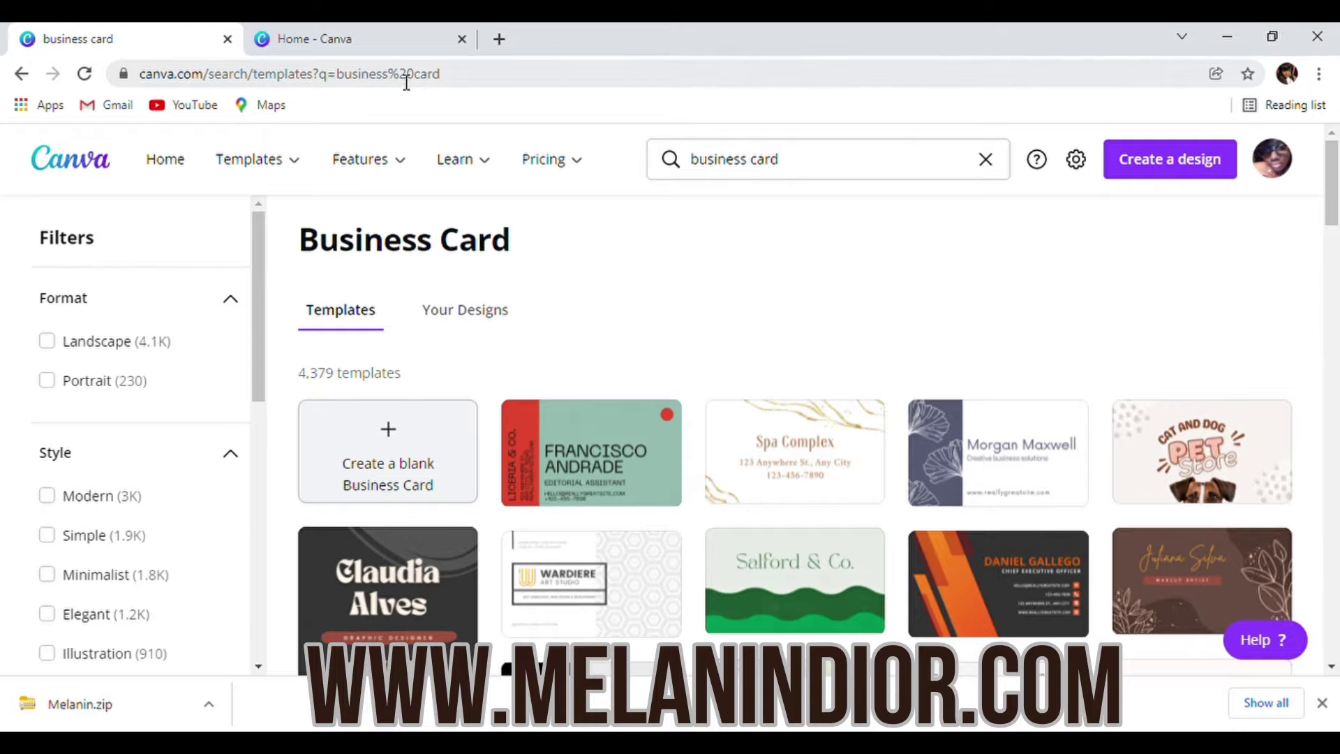
# Step: Close the open business card results tab and search the templates for "business card" from the home page
pyautogui.click(228, 39)
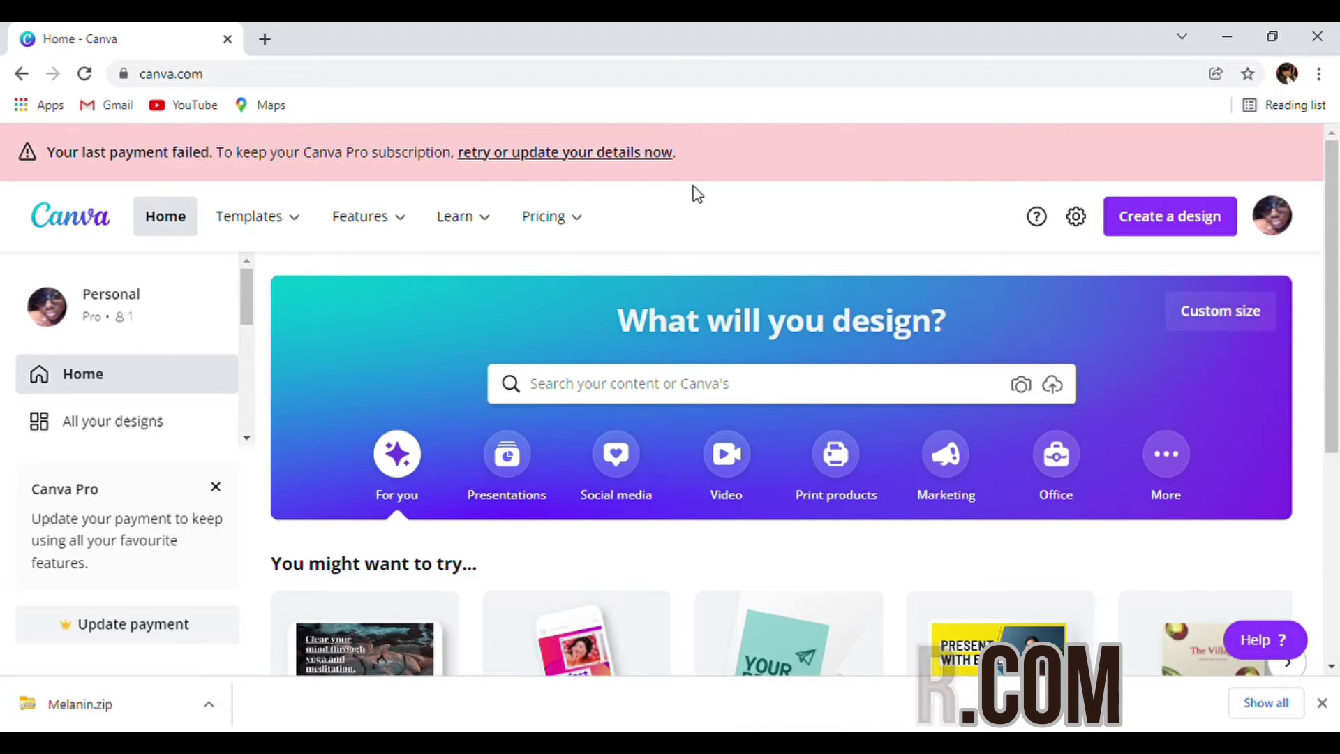
pyautogui.moveTo(260, 212)
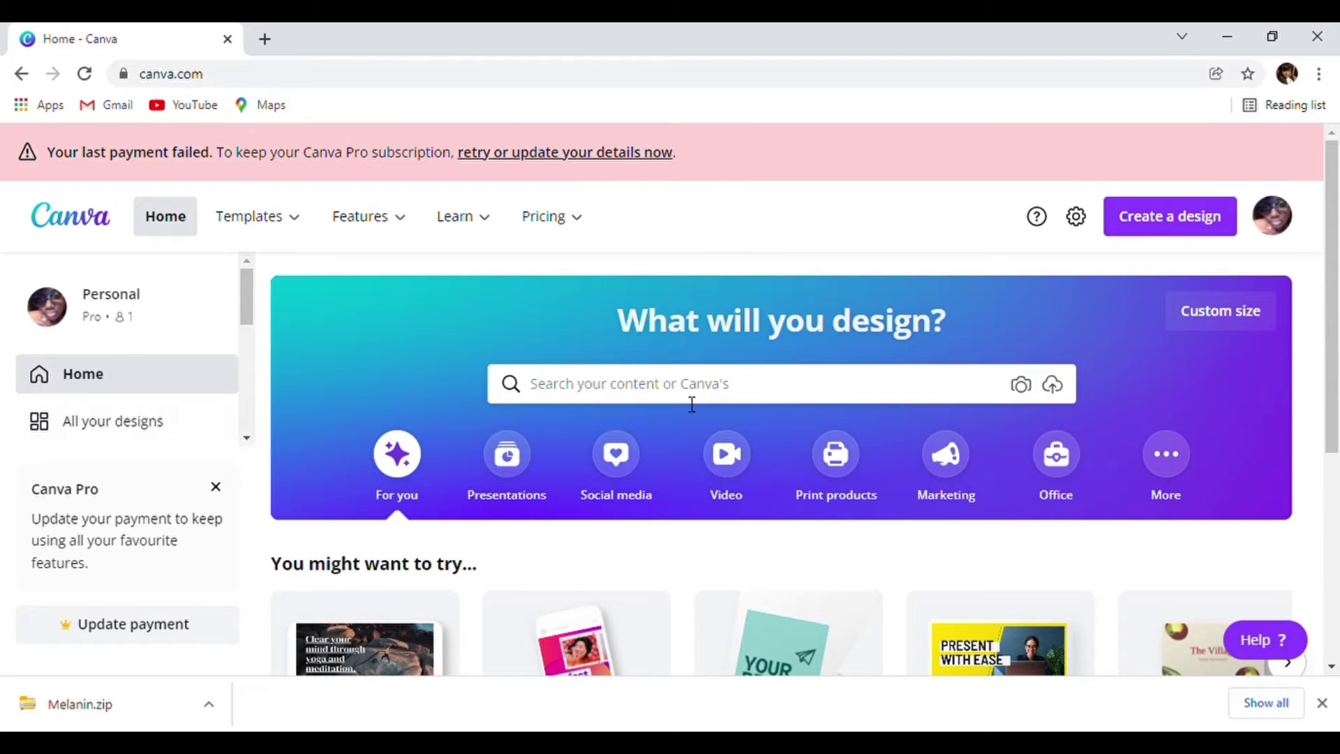
pyautogui.click(695, 403)
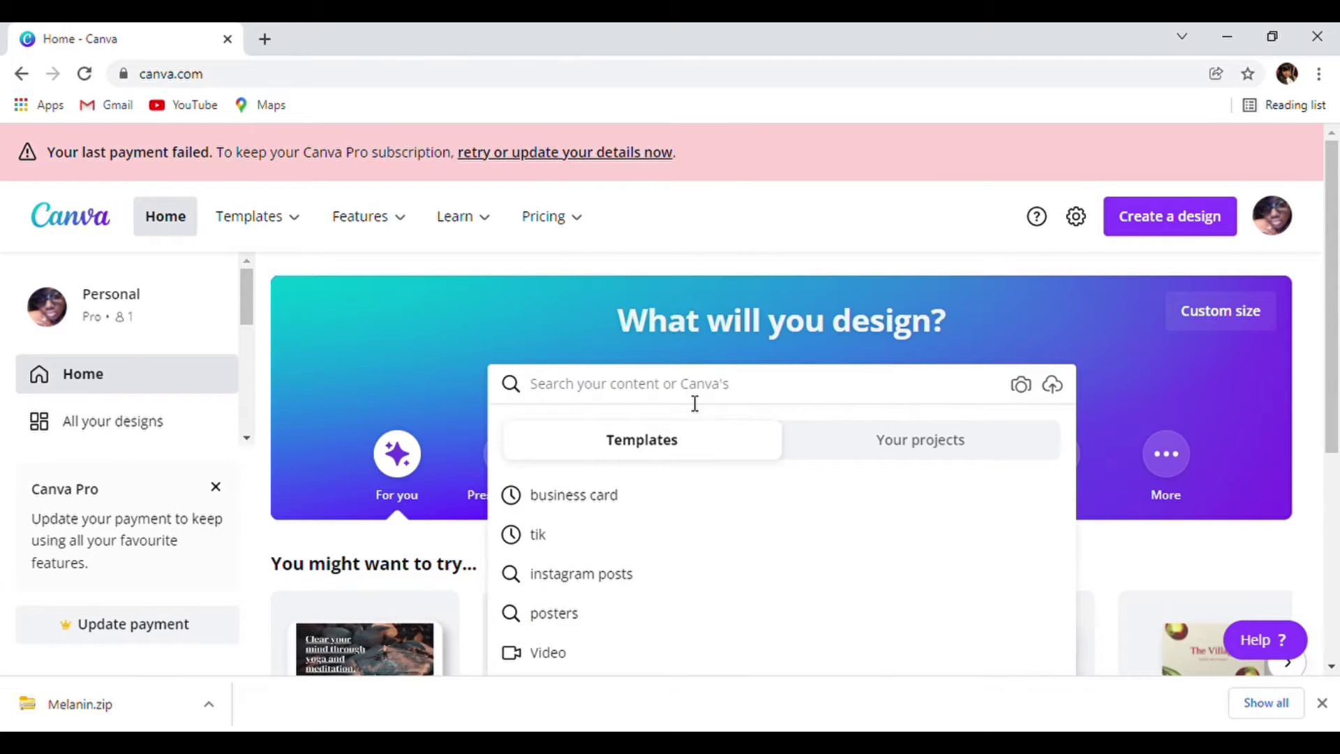
pyautogui.write('business cards')
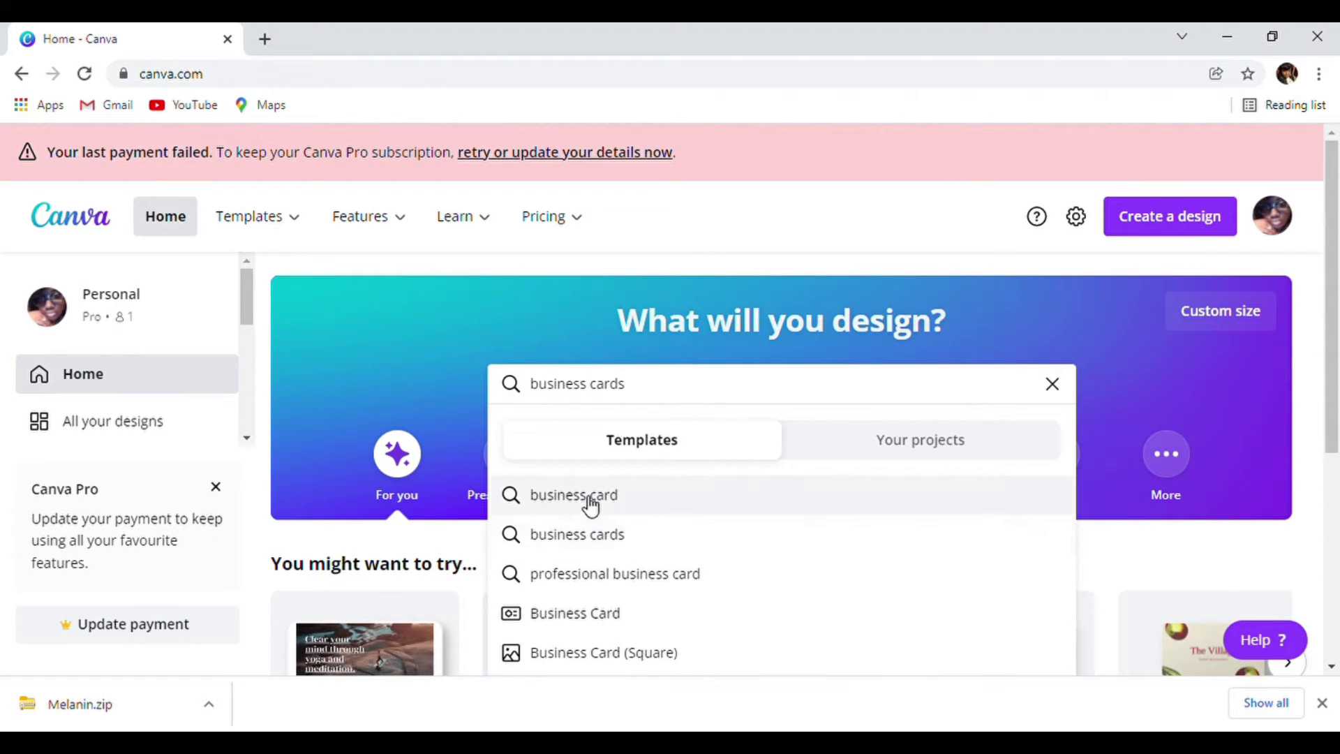
pyautogui.click(590, 501)
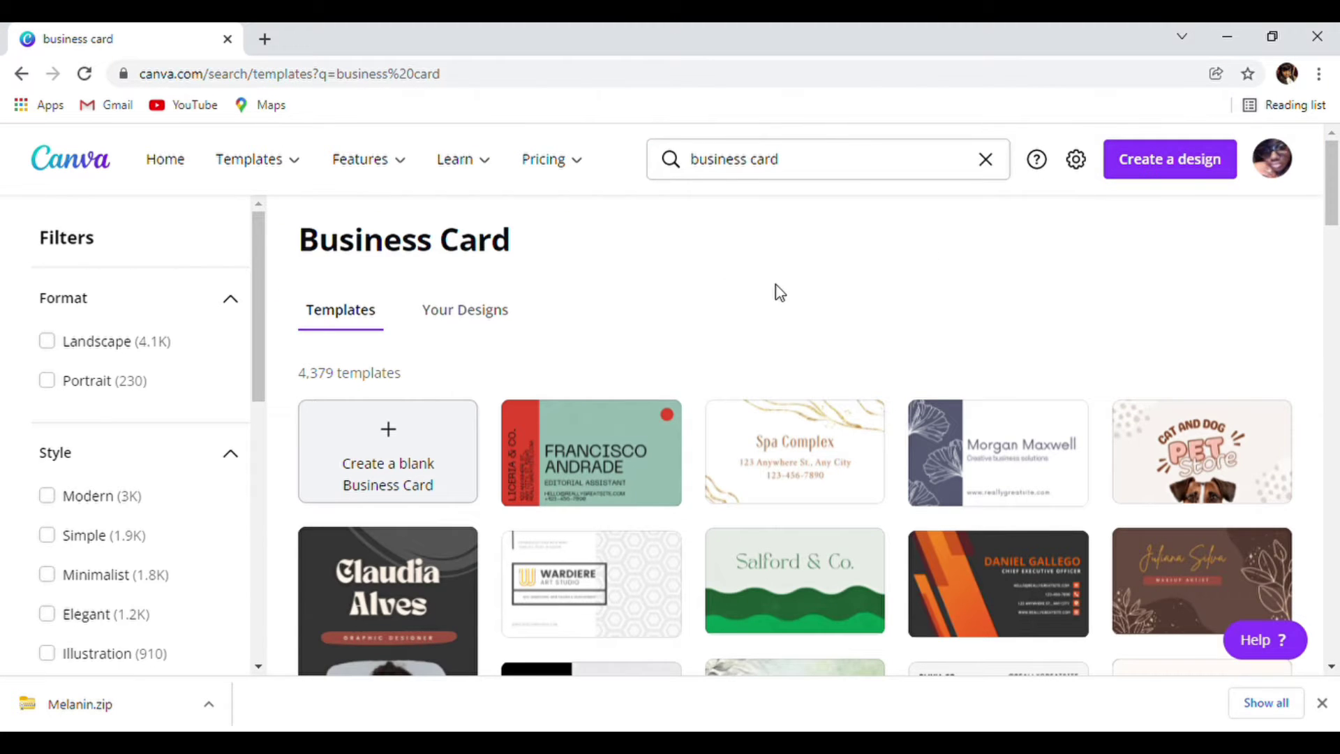
# Step: Browse the business card templates and create a blank business card design
pyautogui.scroll(-4, 824, 354)
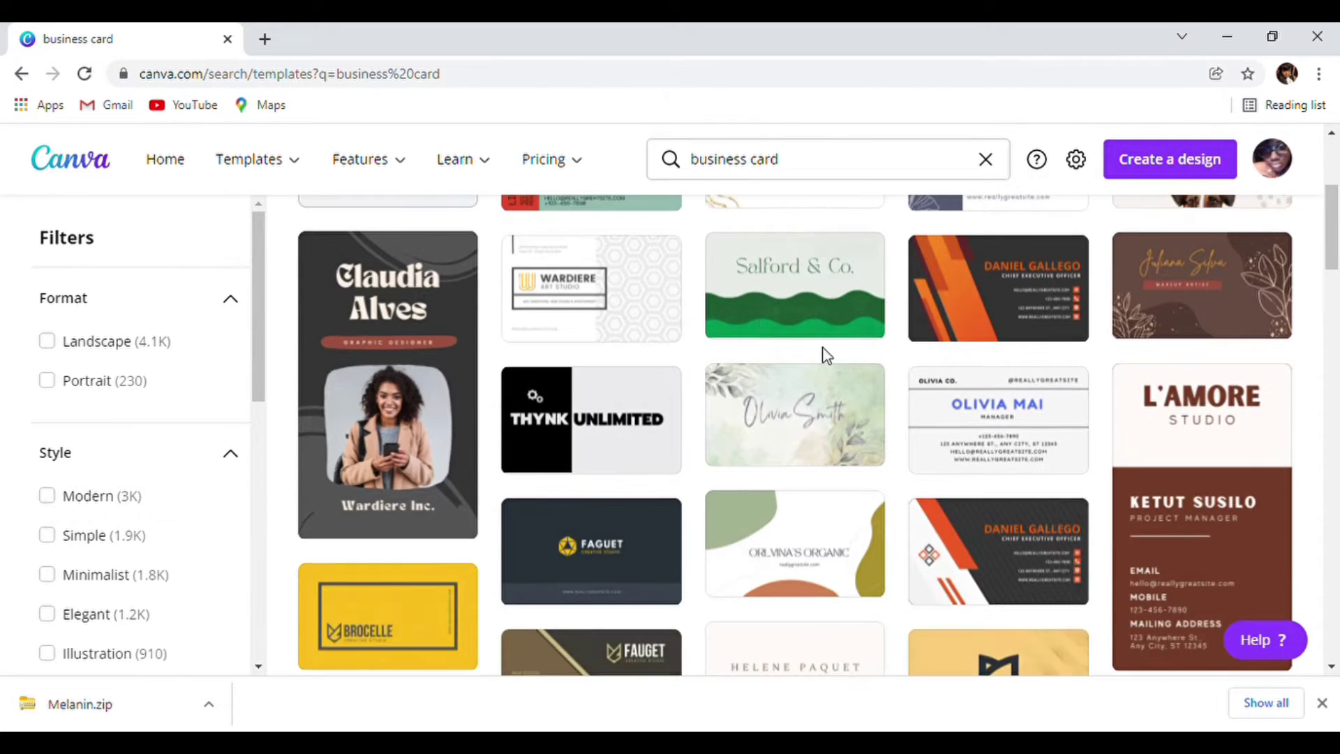
pyautogui.scroll(-4, 826, 356)
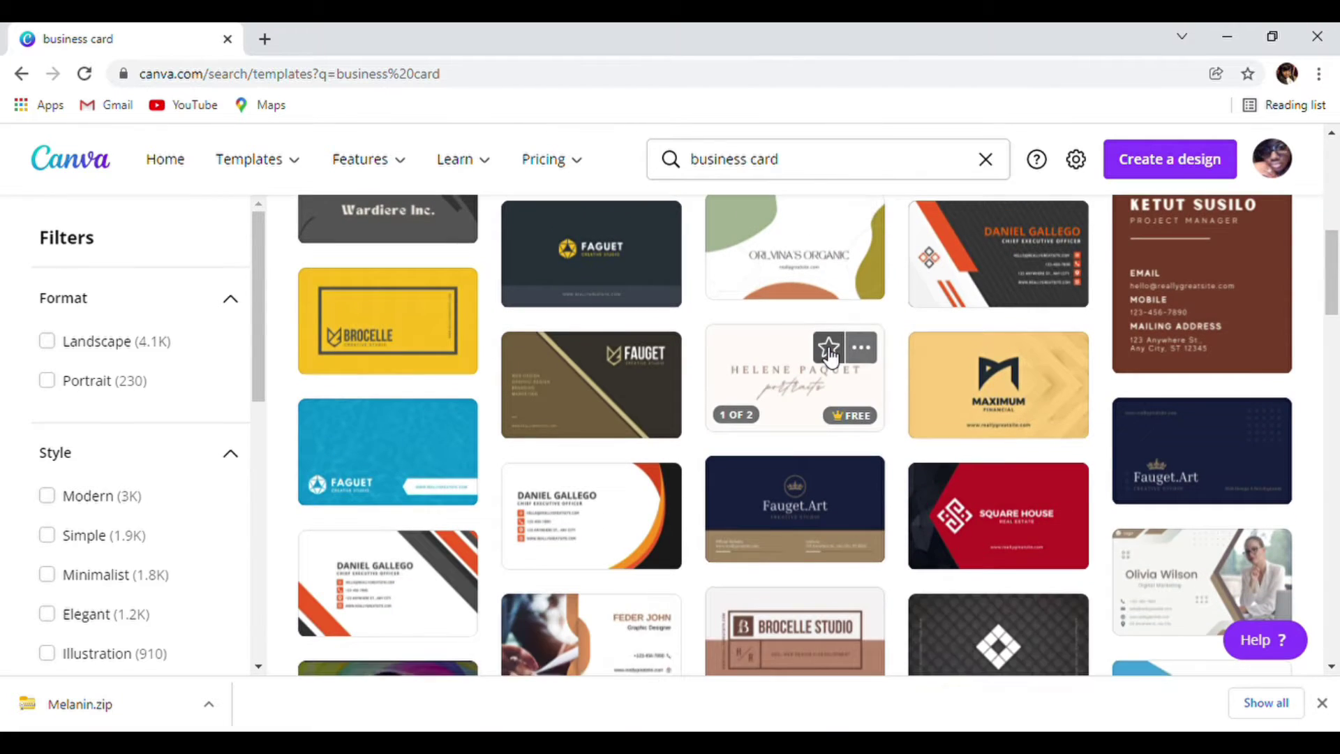
pyautogui.scroll(-5, 829, 356)
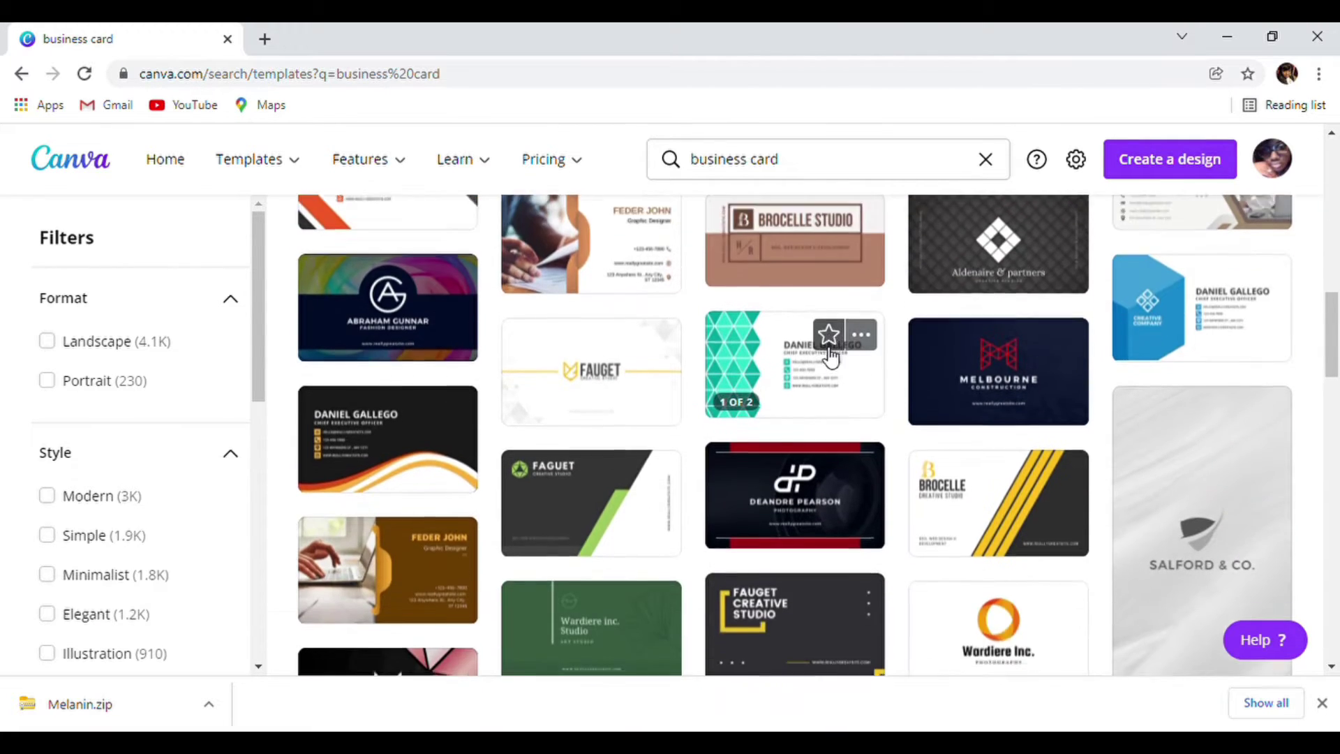
pyautogui.scroll(-4, 829, 356)
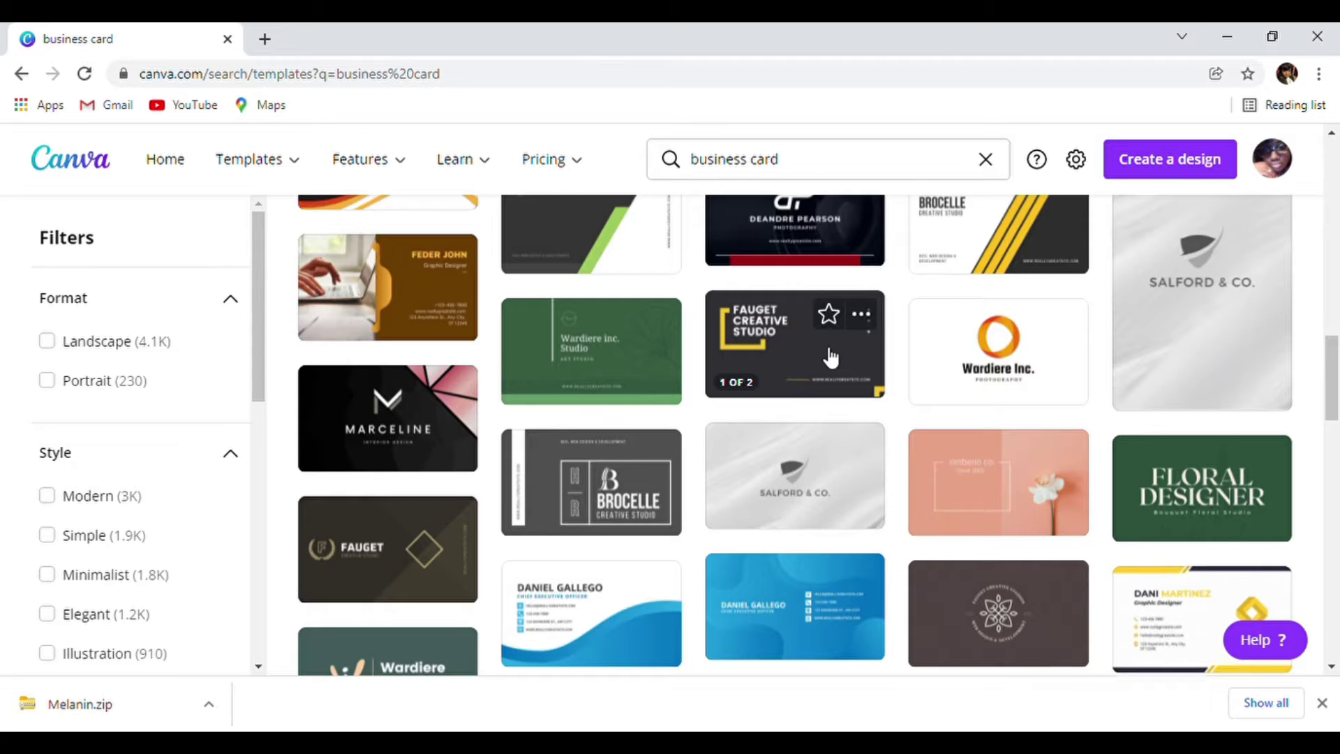
pyautogui.scroll(-1, 830, 357)
pyautogui.scroll(-6, 829, 356)
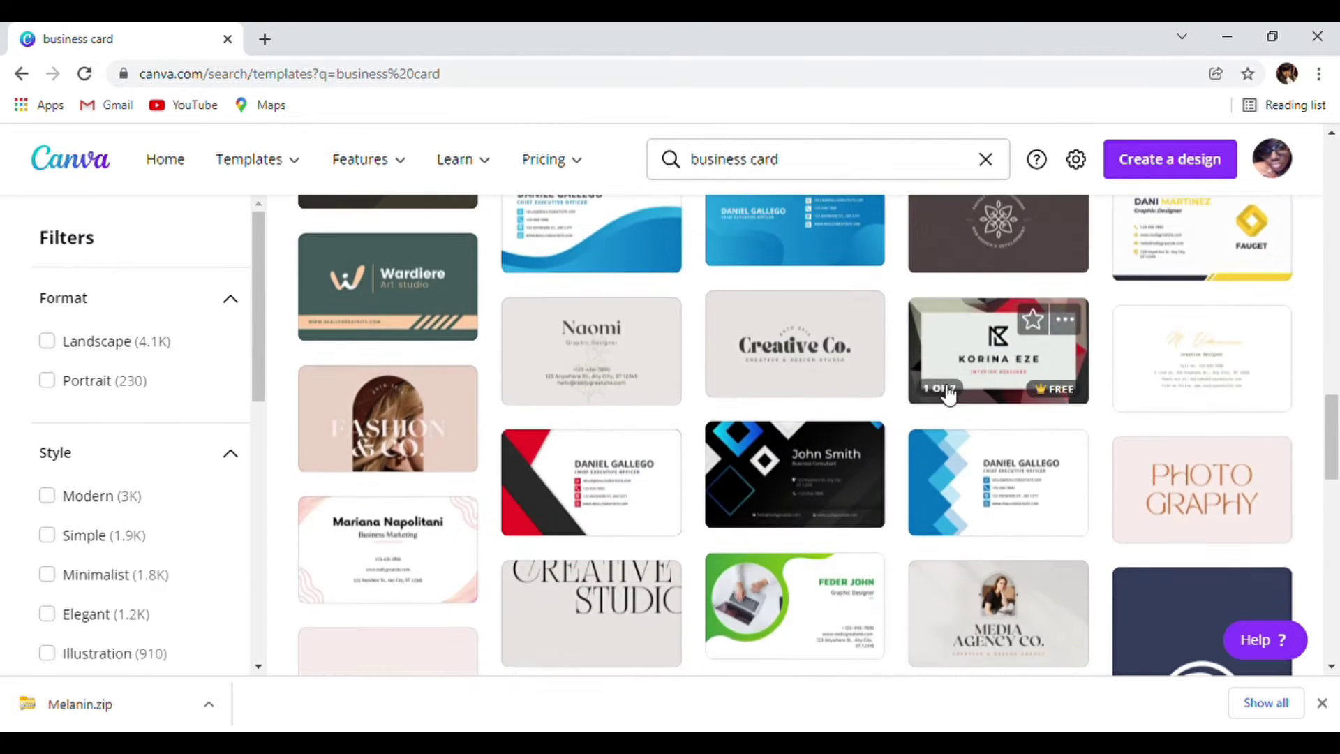
pyautogui.scroll(12, 838, 398)
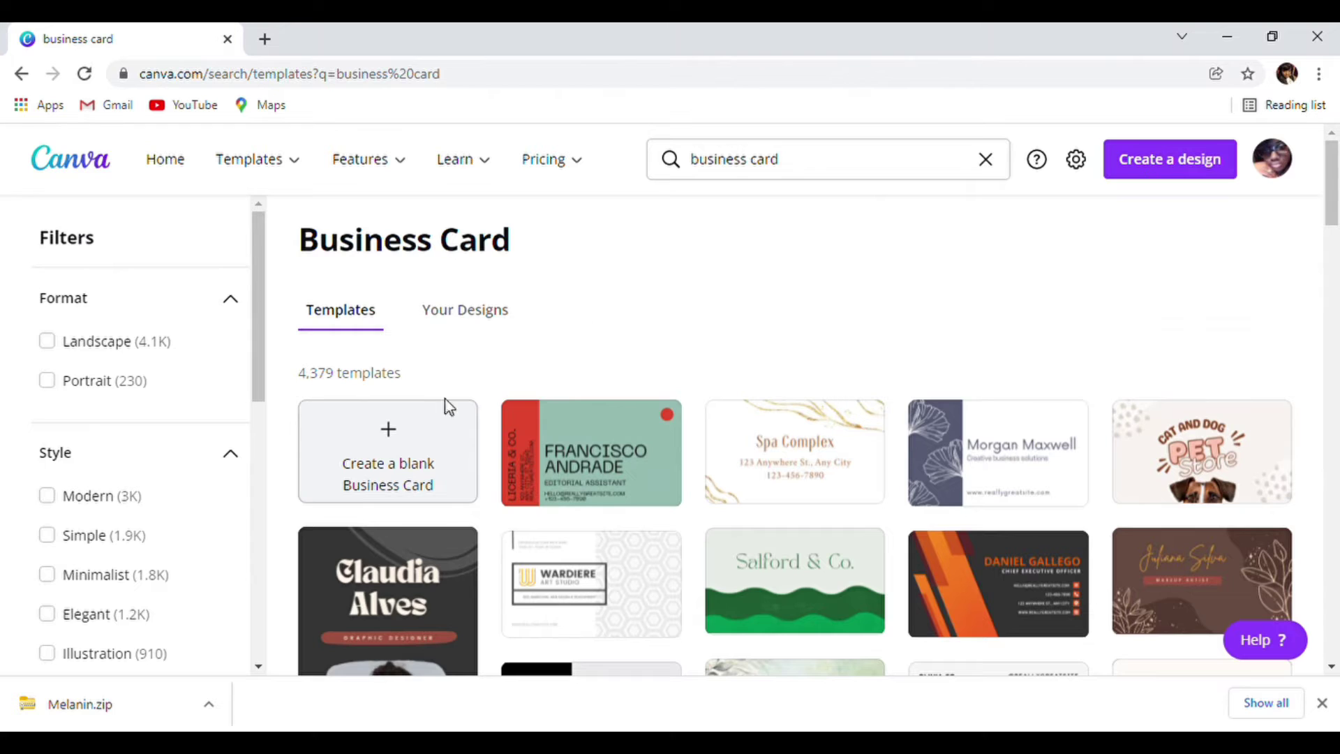
pyautogui.click(388, 438)
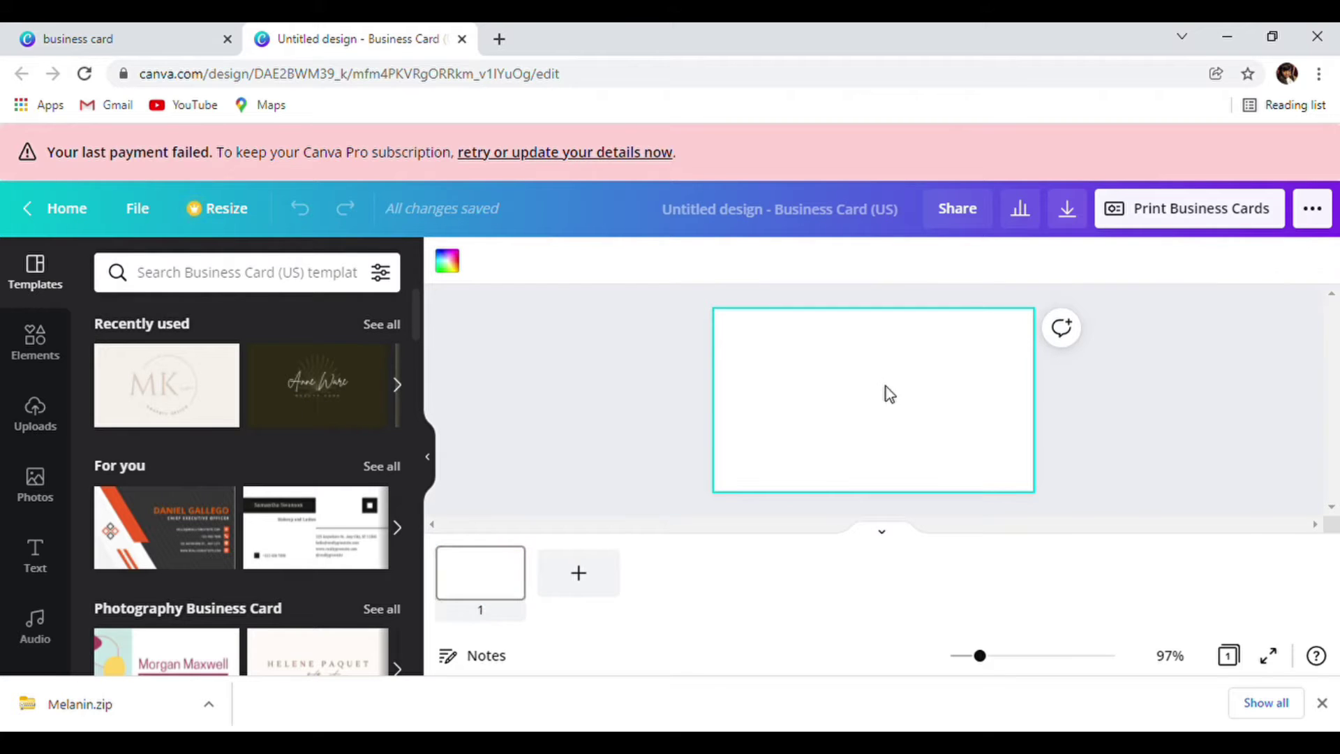
pyautogui.click(457, 270)
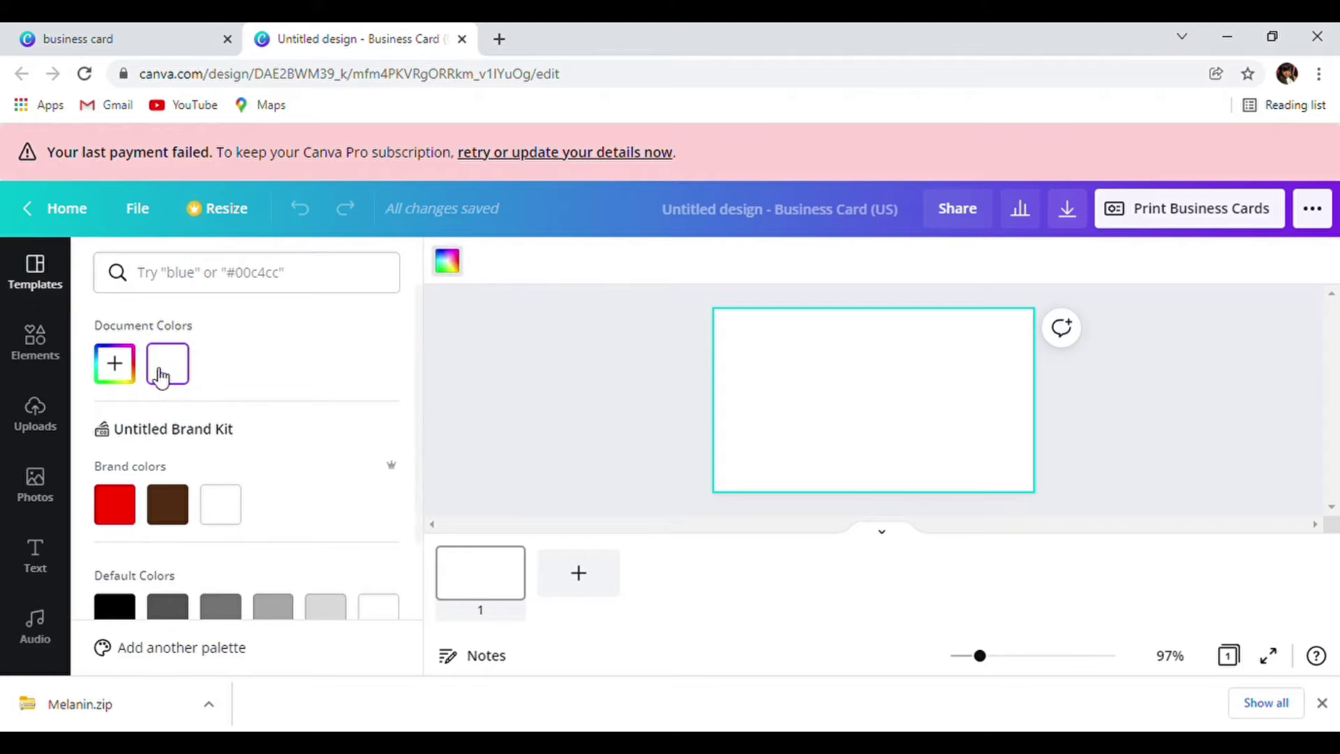
pyautogui.click(551, 368)
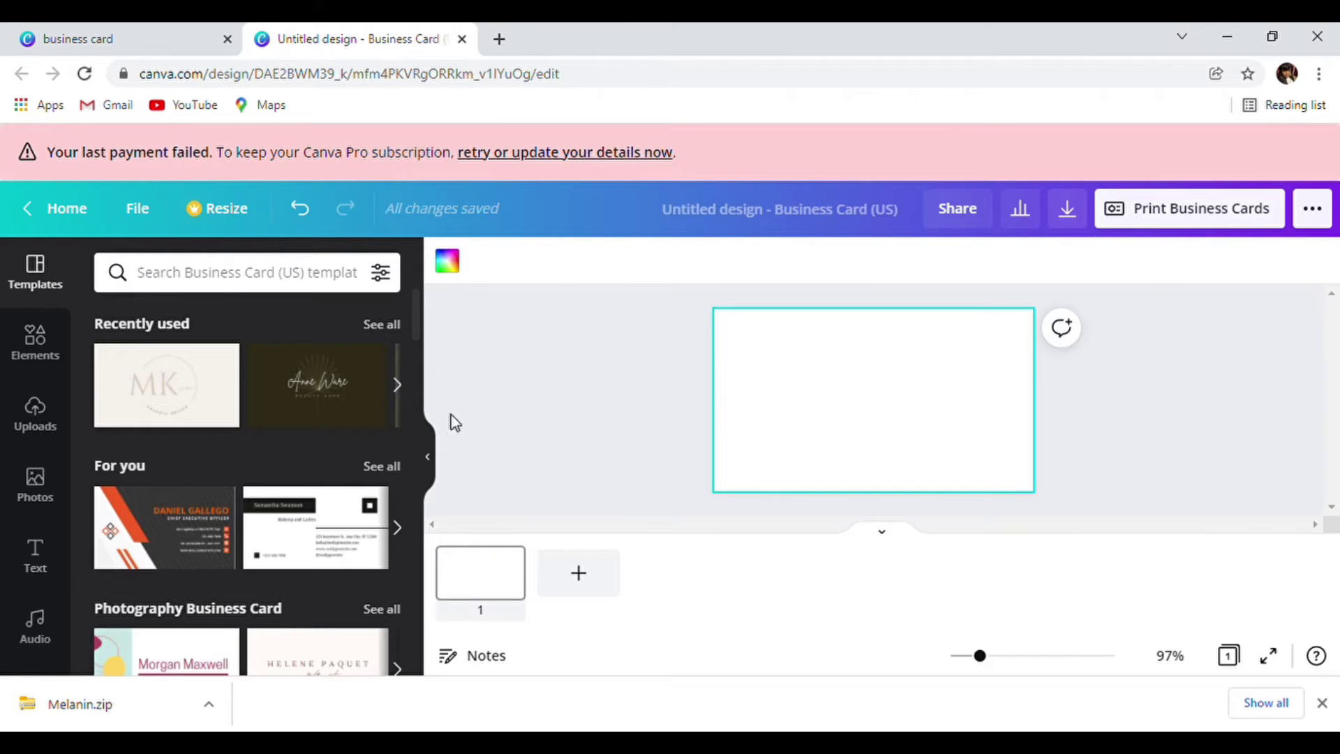
pyautogui.click(492, 378)
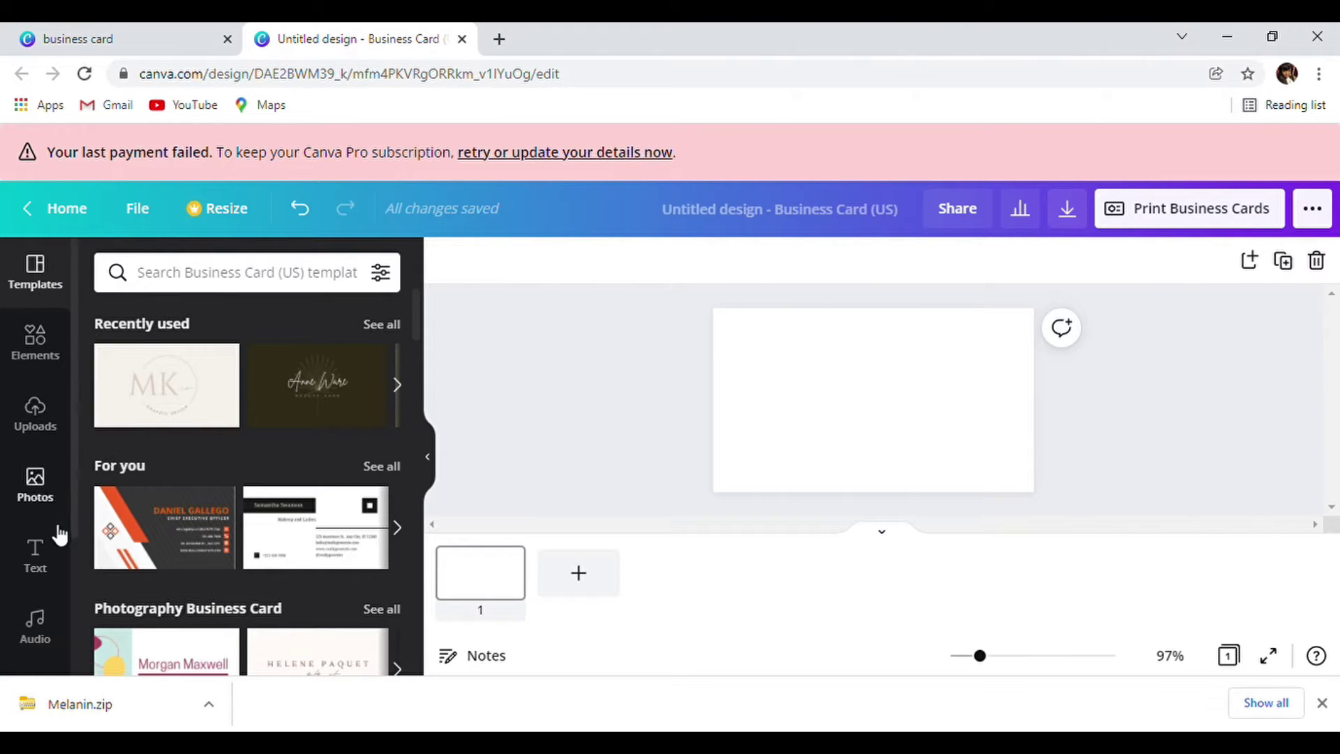
# Step: Add the recently used pink neon "GLOW" text style to the blank card
pyautogui.click(48, 567)
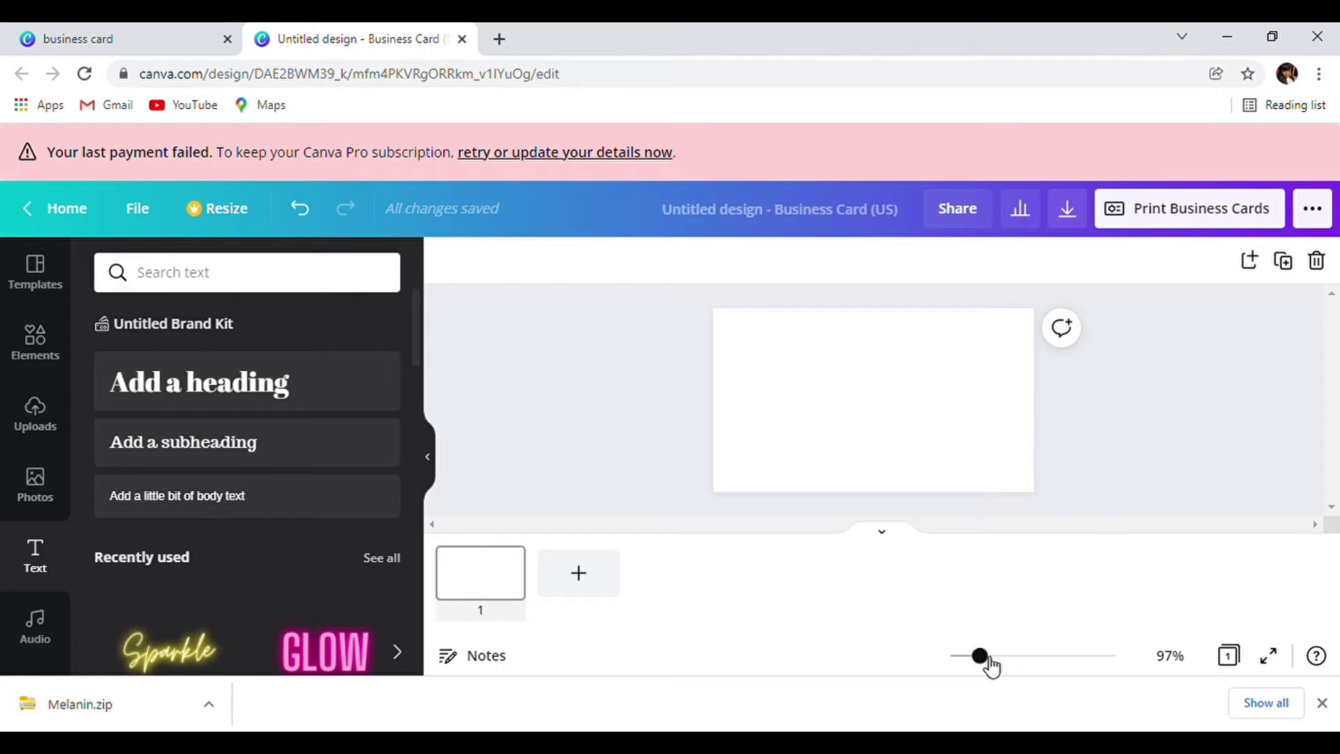
pyautogui.moveTo(992, 666); pyautogui.dragTo(996, 666)
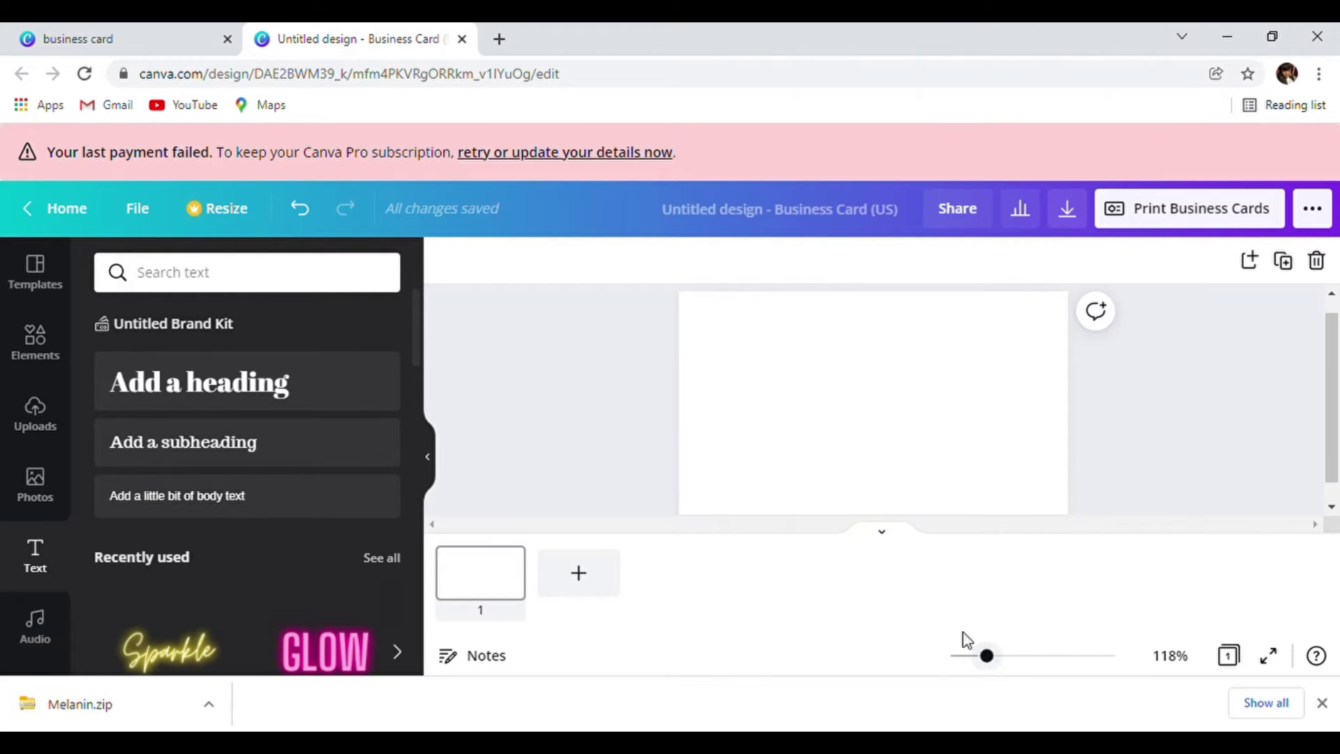
pyautogui.click(883, 532)
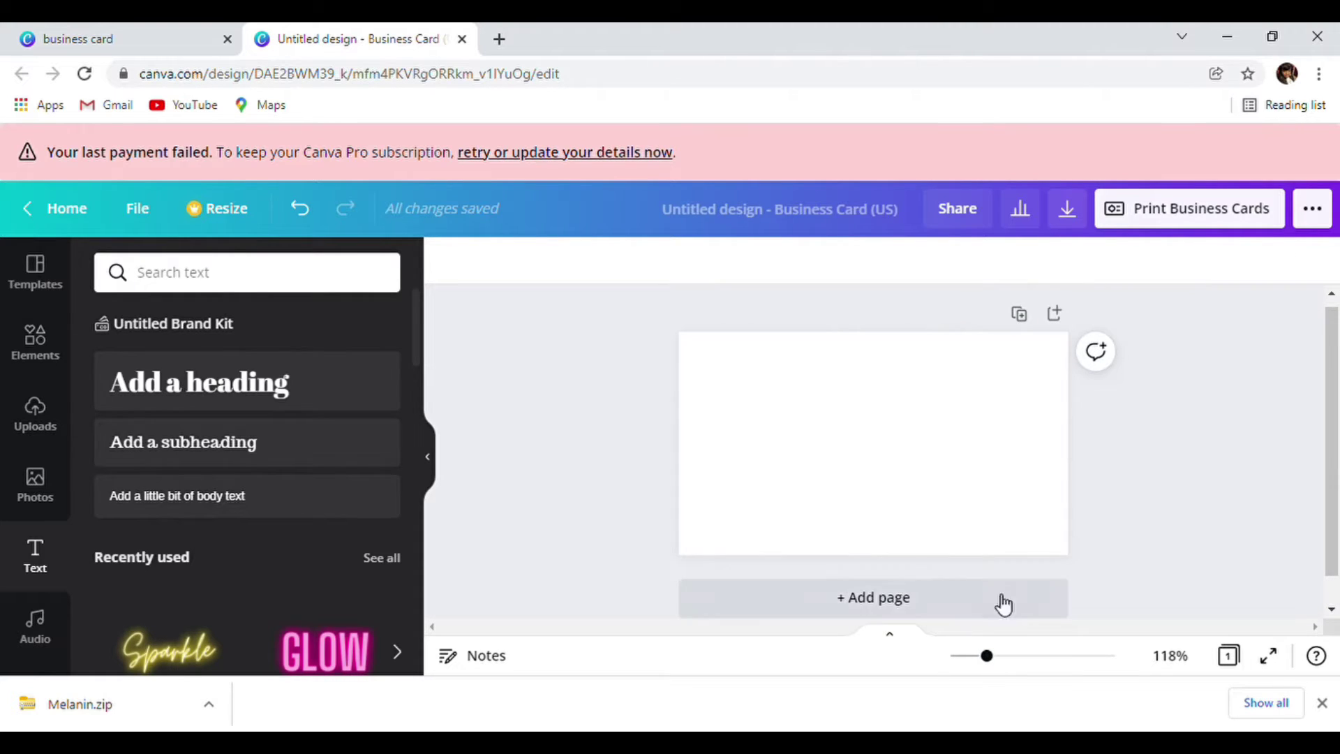
pyautogui.moveTo(990, 667); pyautogui.dragTo(1014, 665)
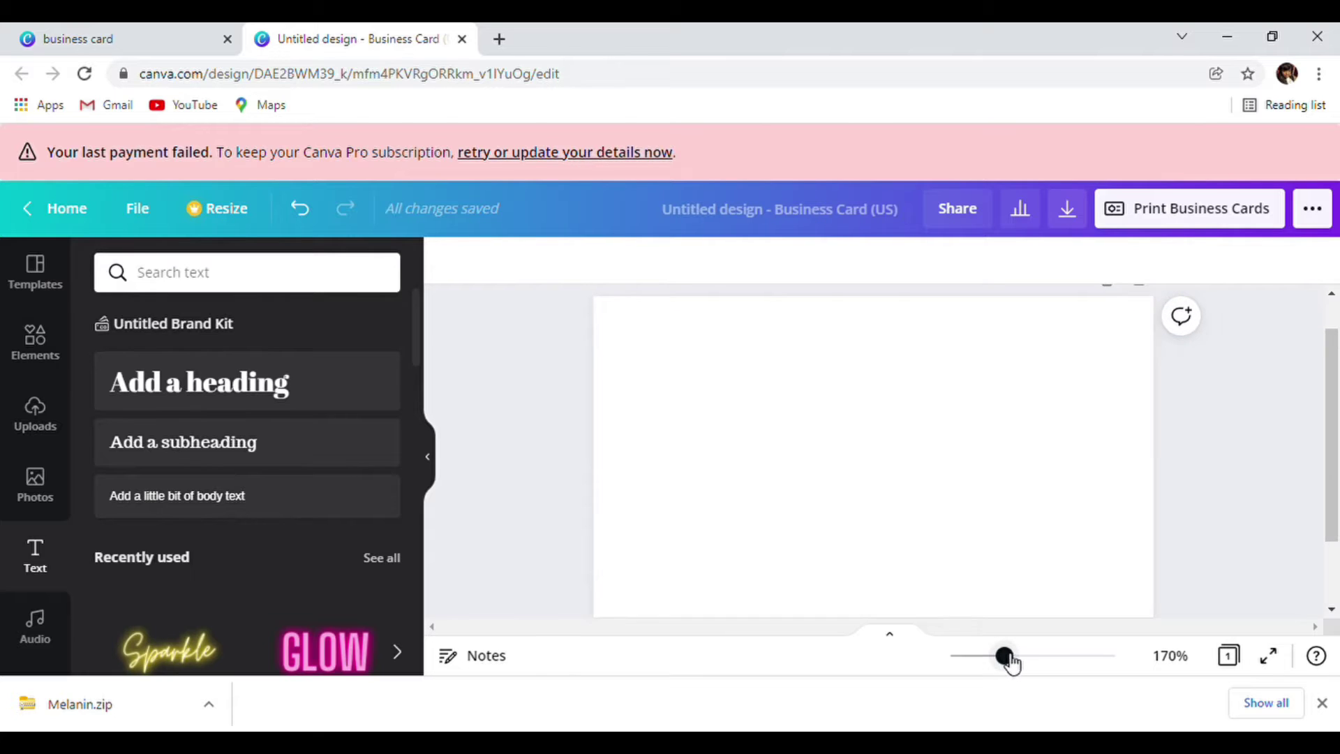
pyautogui.scroll(-3, 296, 543)
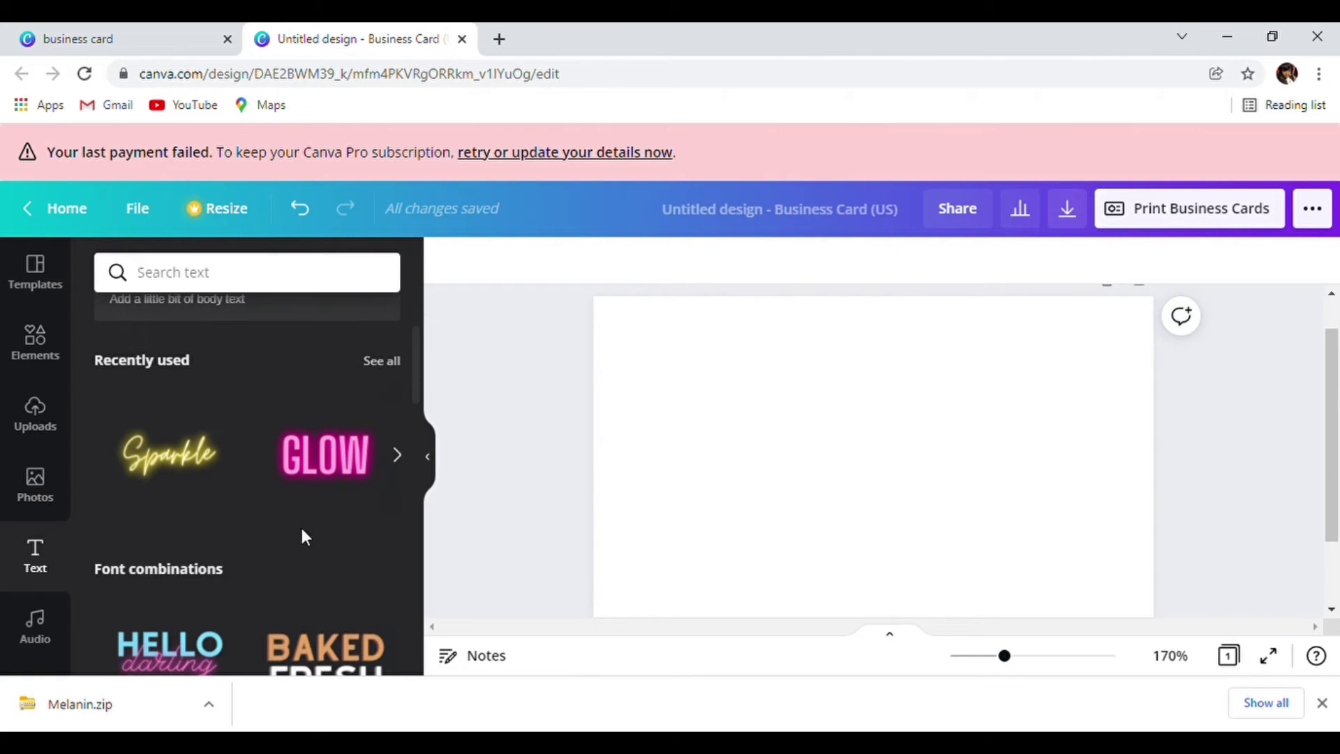
pyautogui.click(346, 455)
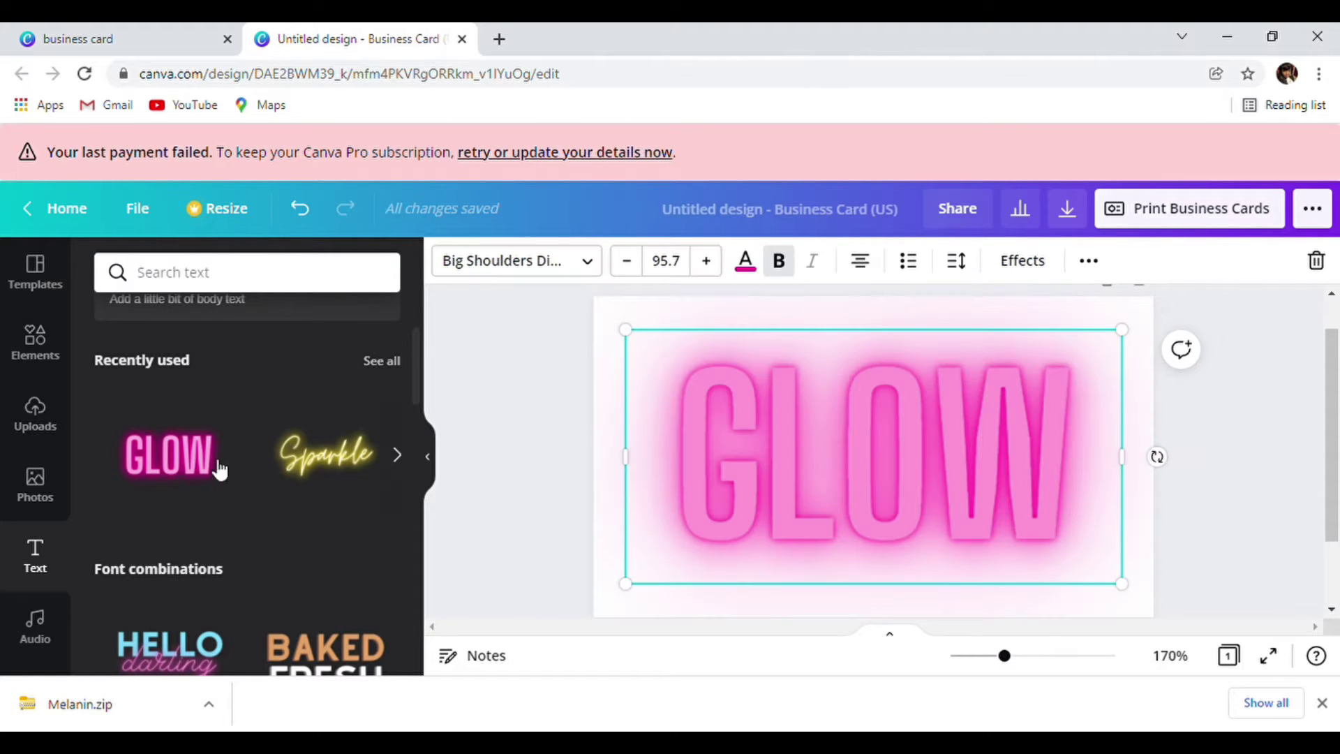
# Step: Replace the "GLOW" wording on the card with "MELANIN"
pyautogui.moveTo(1086, 433); pyautogui.dragTo(778, 457)
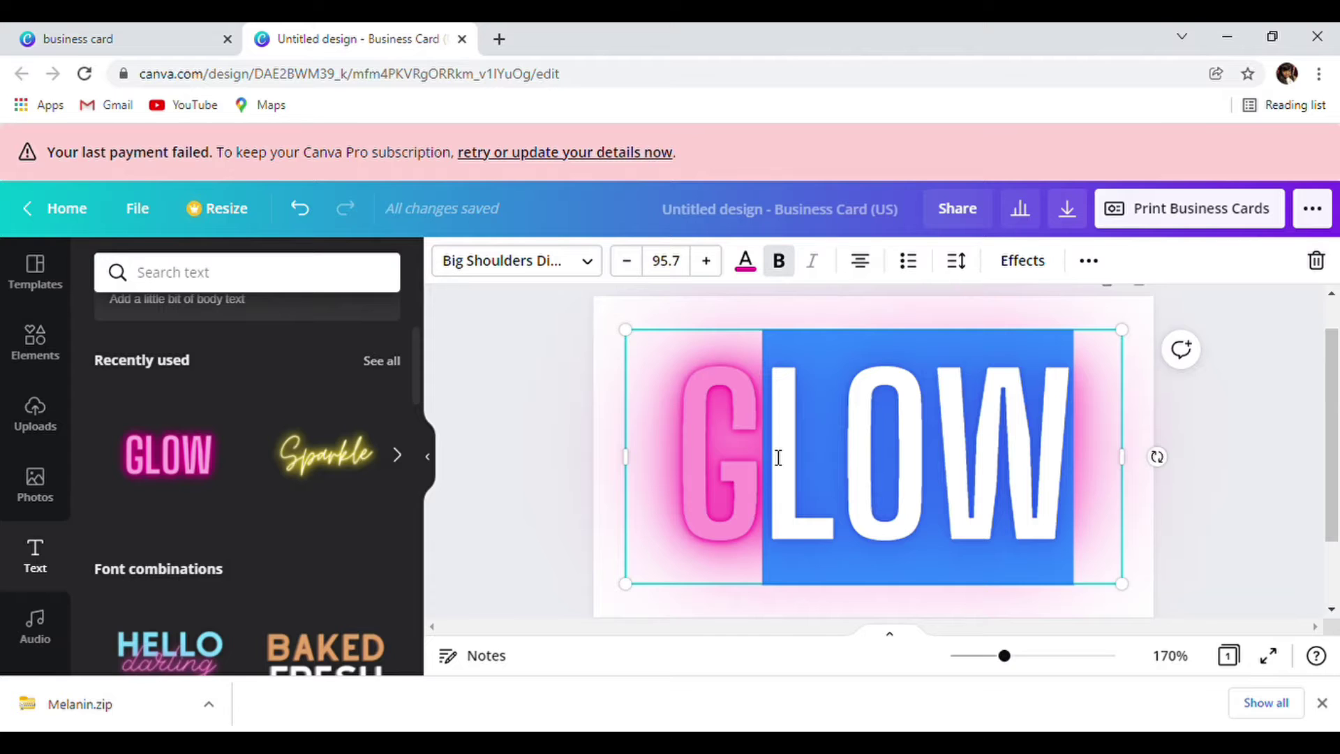
pyautogui.press('BackSpace')
pyautogui.press('BackSpace')
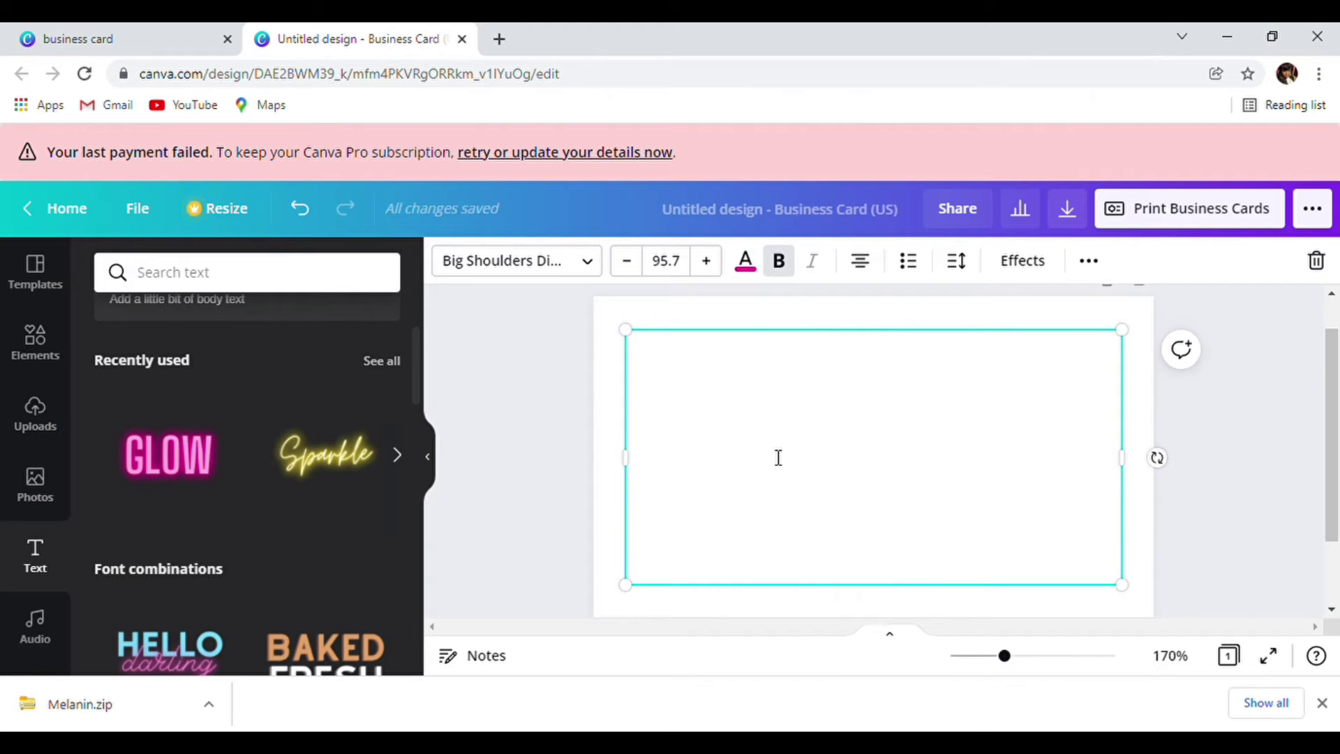
pyautogui.write('MELANIN')
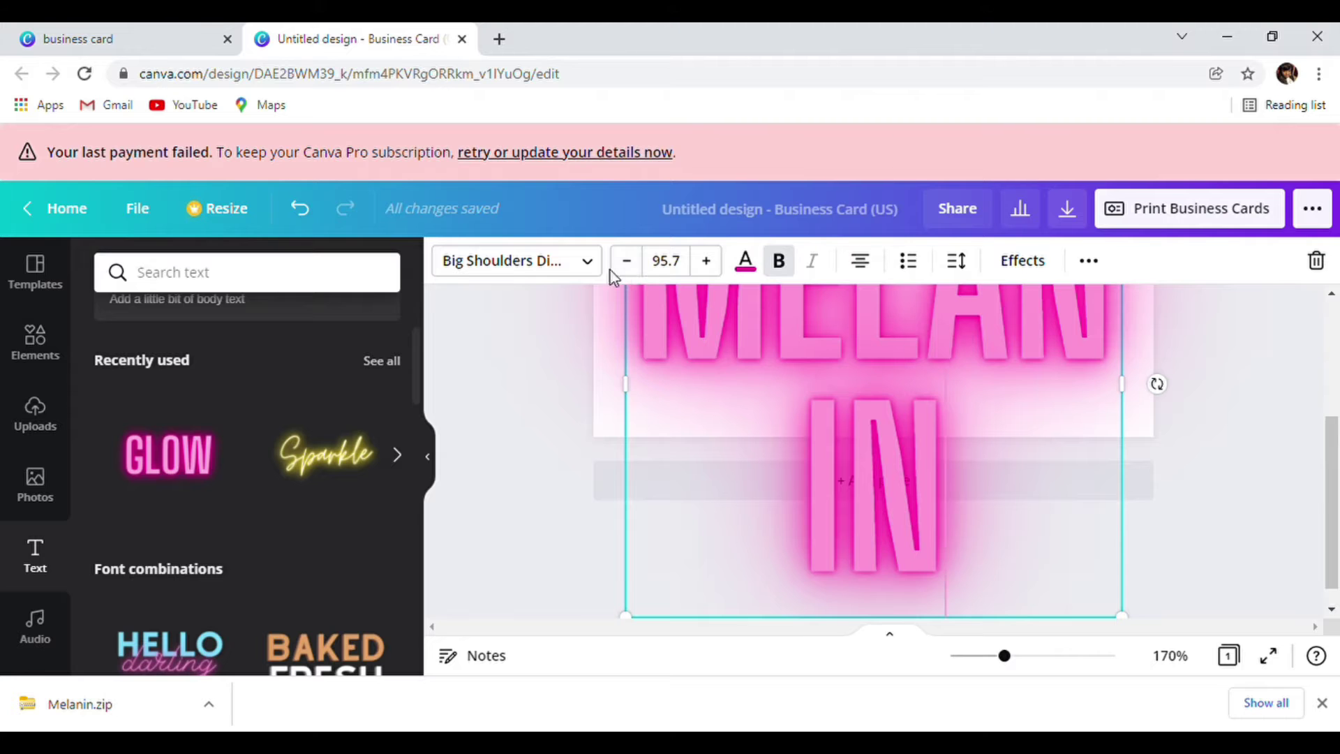
# Step: Reduce the font size of the "MELANIN" text to 49.7 so it fits on one line
pyautogui.moveTo(628, 260); pyautogui.dragTo(639, 271)
pyautogui.scroll(2, 1091, 415)
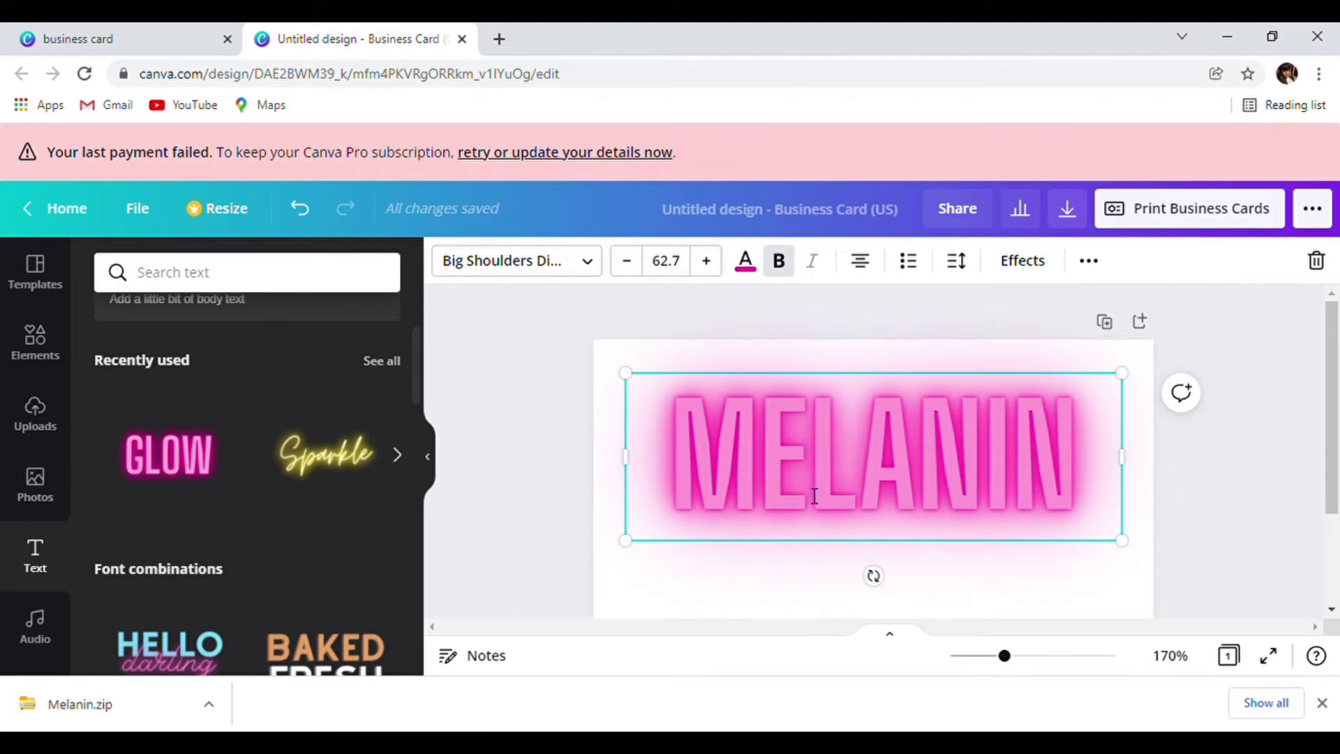
pyautogui.moveTo(629, 271); pyautogui.dragTo(631, 271)
pyautogui.click(1245, 334)
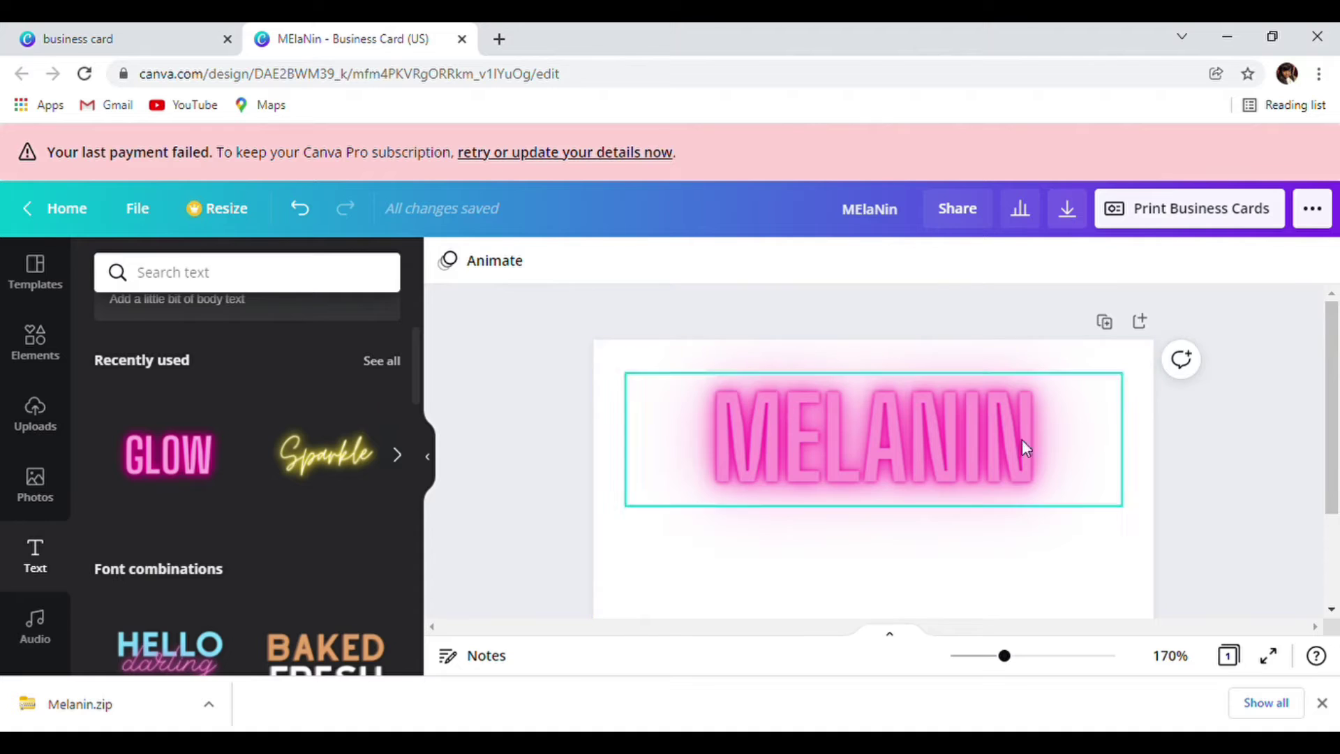
# Step: Move the "MELANIN" text down to the vertical middle of the card
pyautogui.scroll(-1, 1172, 363)
pyautogui.scroll(1, 1194, 393)
pyautogui.scroll(-1, 932, 360)
pyautogui.moveTo(924, 358); pyautogui.dragTo(932, 418)
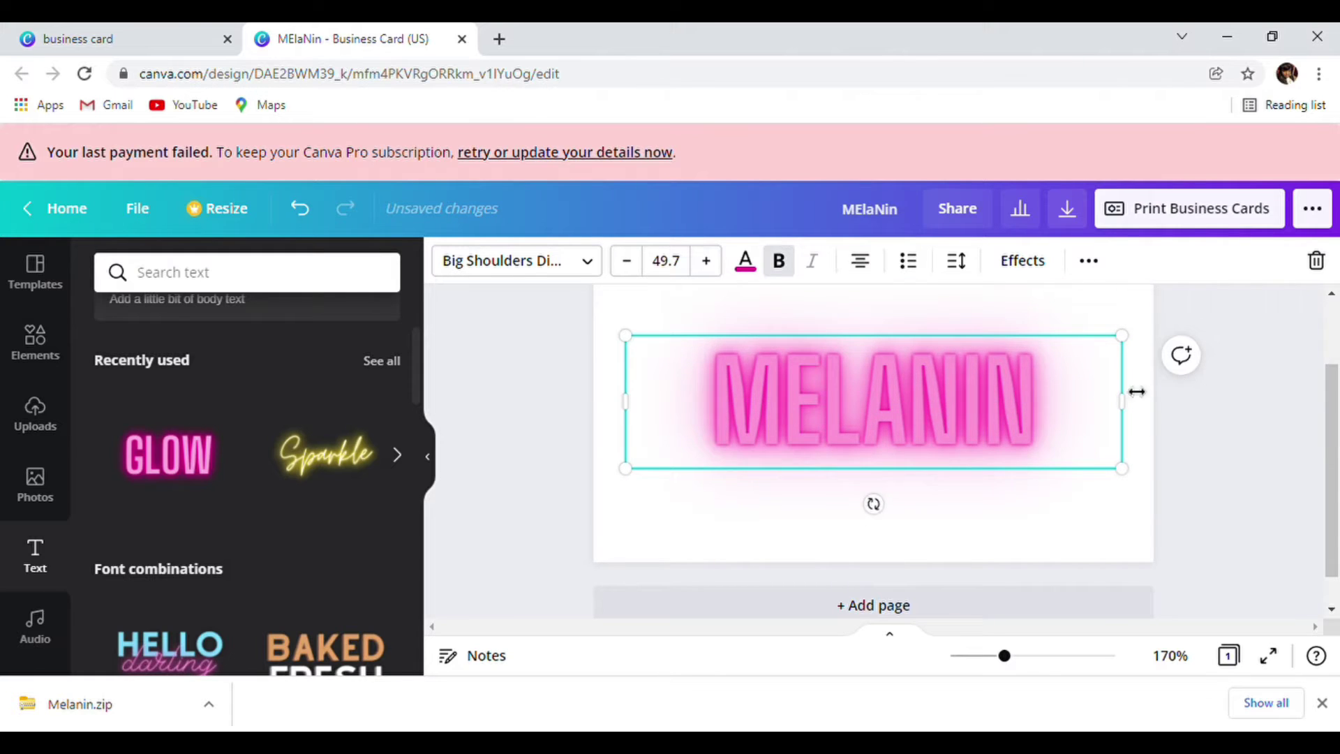
# Step: Reduce the font size of the "MELANIN" text to 37.7 and deselect it
pyautogui.click(640, 264)
pyautogui.click(640, 263)
pyautogui.click(640, 264)
pyautogui.click(640, 264)
pyautogui.click(640, 264)
pyautogui.click(640, 263)
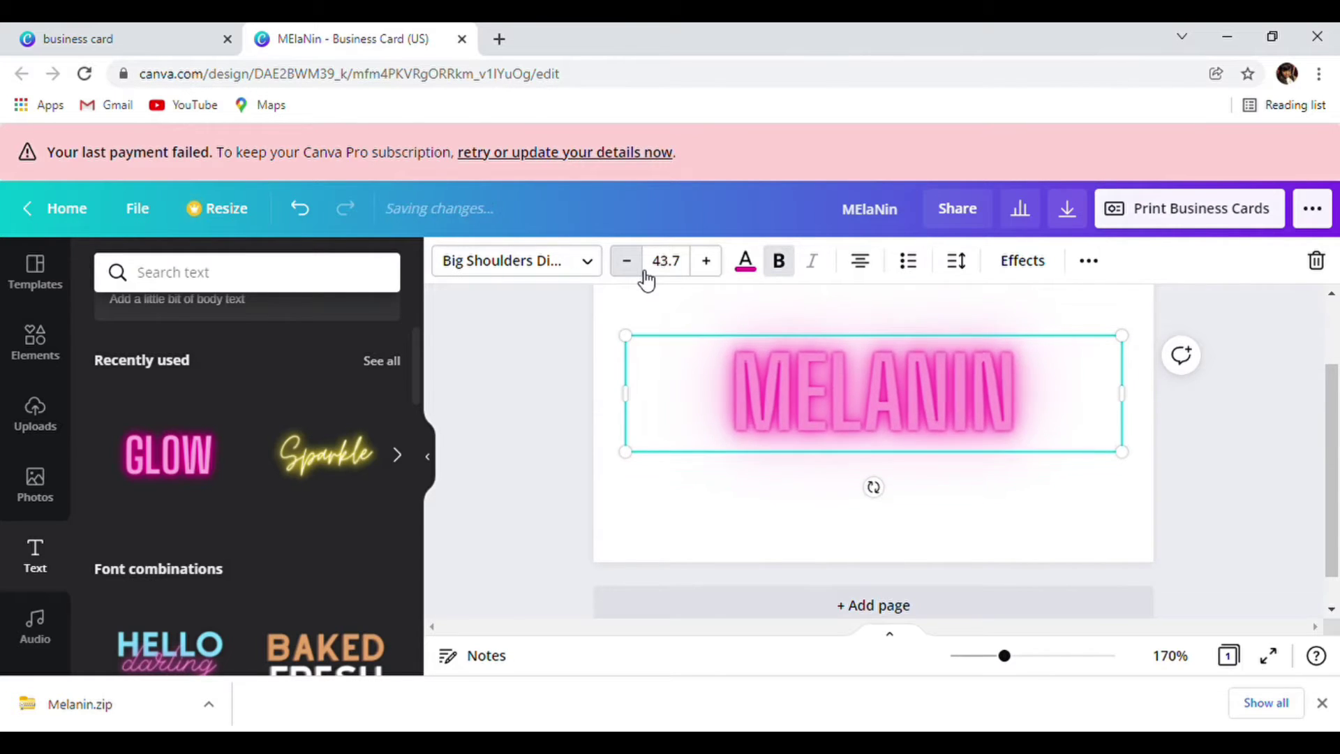
pyautogui.click(640, 271)
pyautogui.click(641, 270)
pyautogui.click(641, 270)
pyautogui.click(641, 271)
pyautogui.click(641, 271)
pyautogui.click(640, 271)
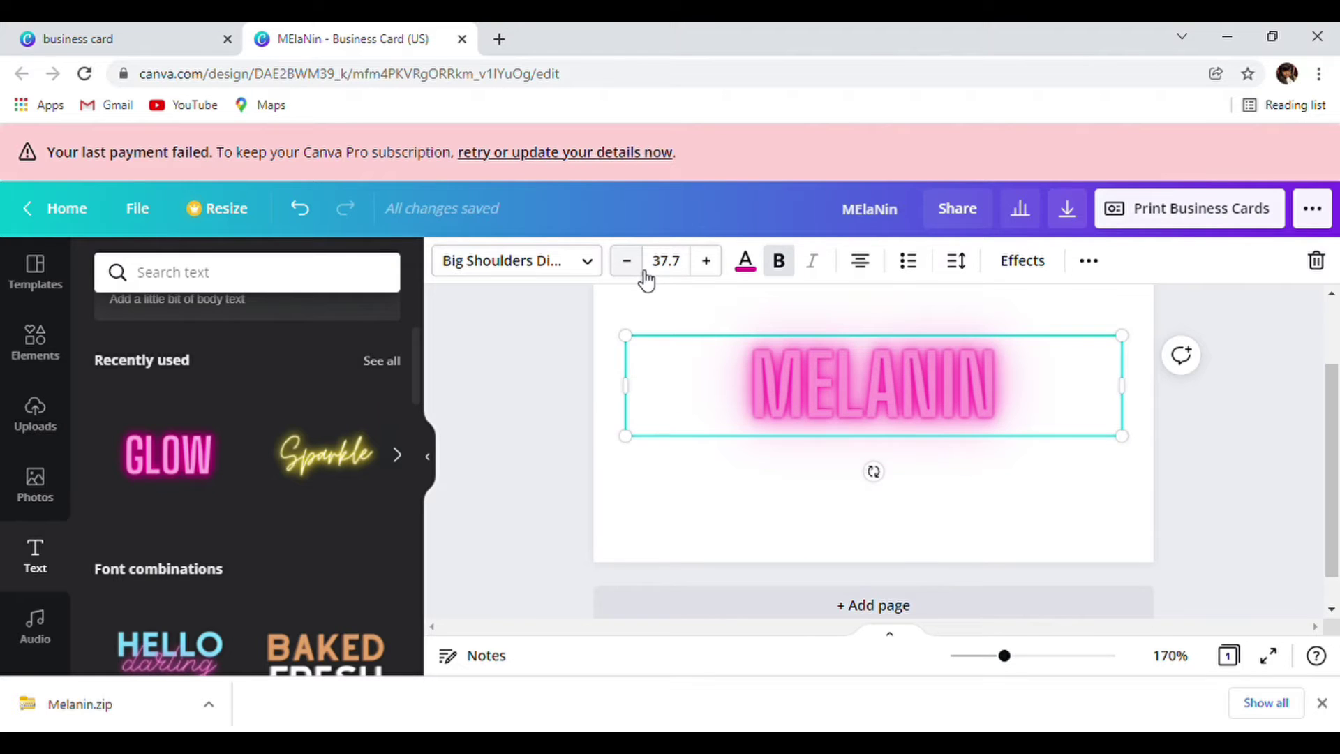
pyautogui.click(1295, 347)
# Step: Change the color of the whole word "MELANIN" to the red brand color
pyautogui.click(1038, 379)
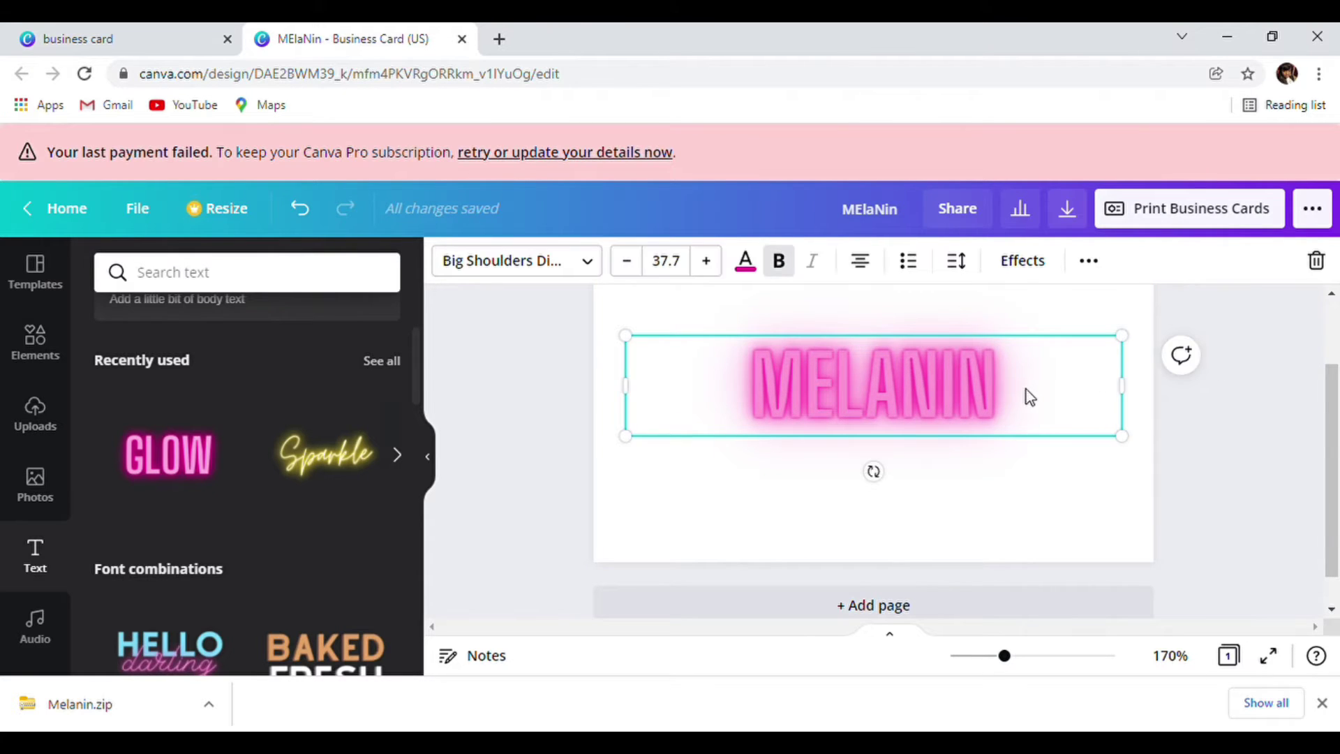
pyautogui.click(1037, 401)
pyautogui.moveTo(1022, 400); pyautogui.dragTo(751, 323)
pyautogui.click(751, 272)
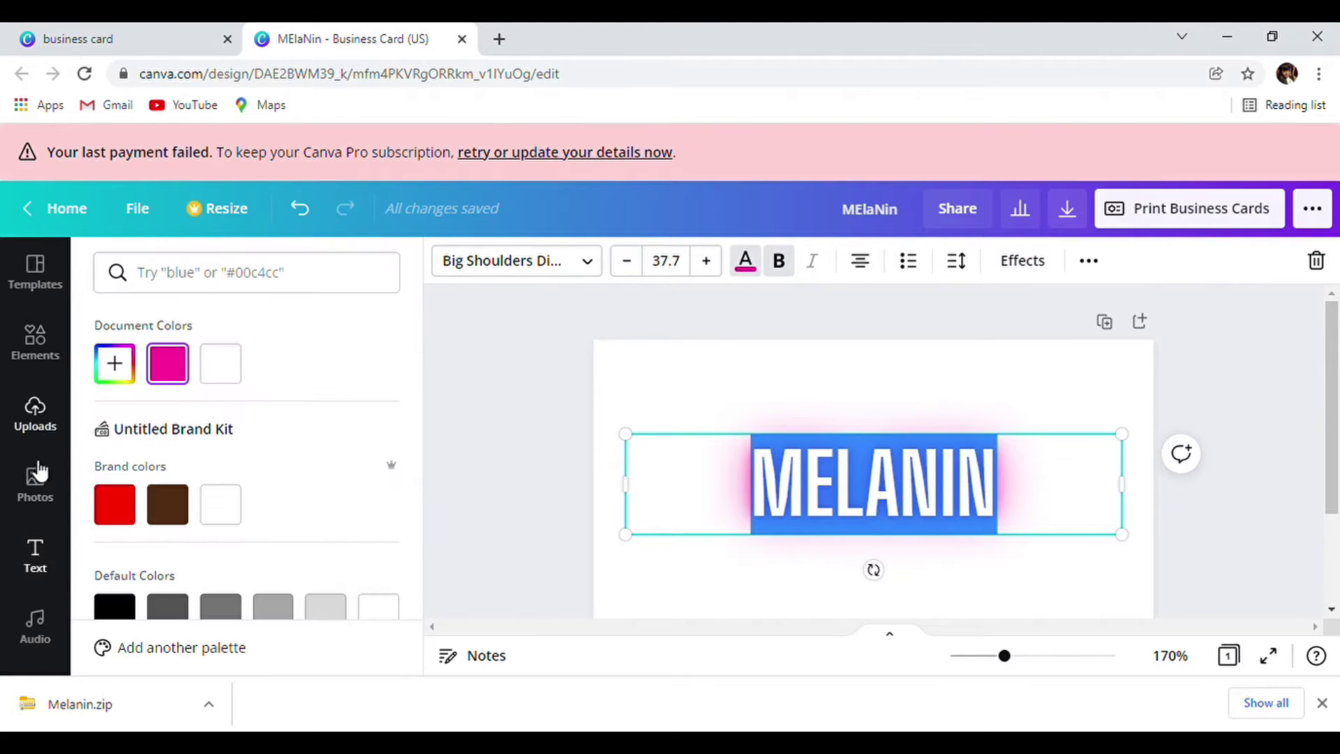
pyautogui.click(116, 516)
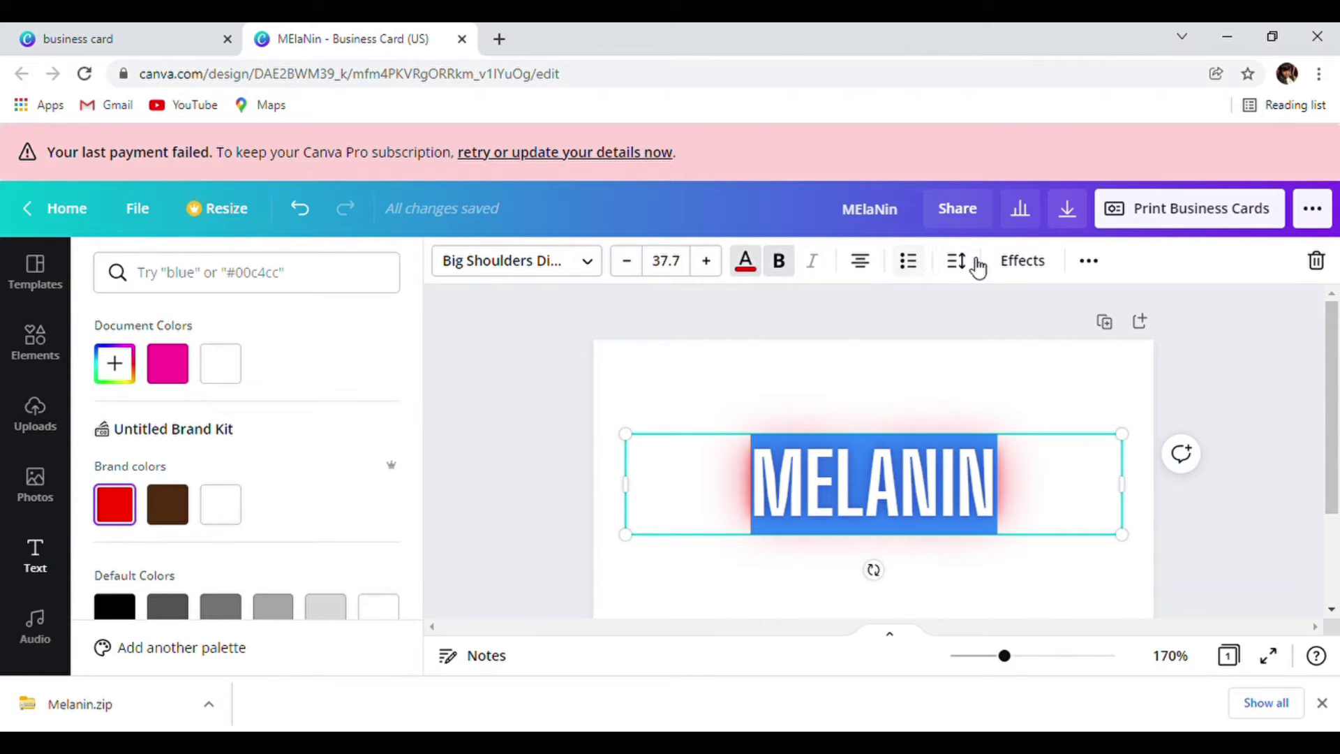
# Step: Lower the intensity of the Neon effect on the "MELANIN" text to 1
pyautogui.click(1019, 265)
pyautogui.click(1017, 271)
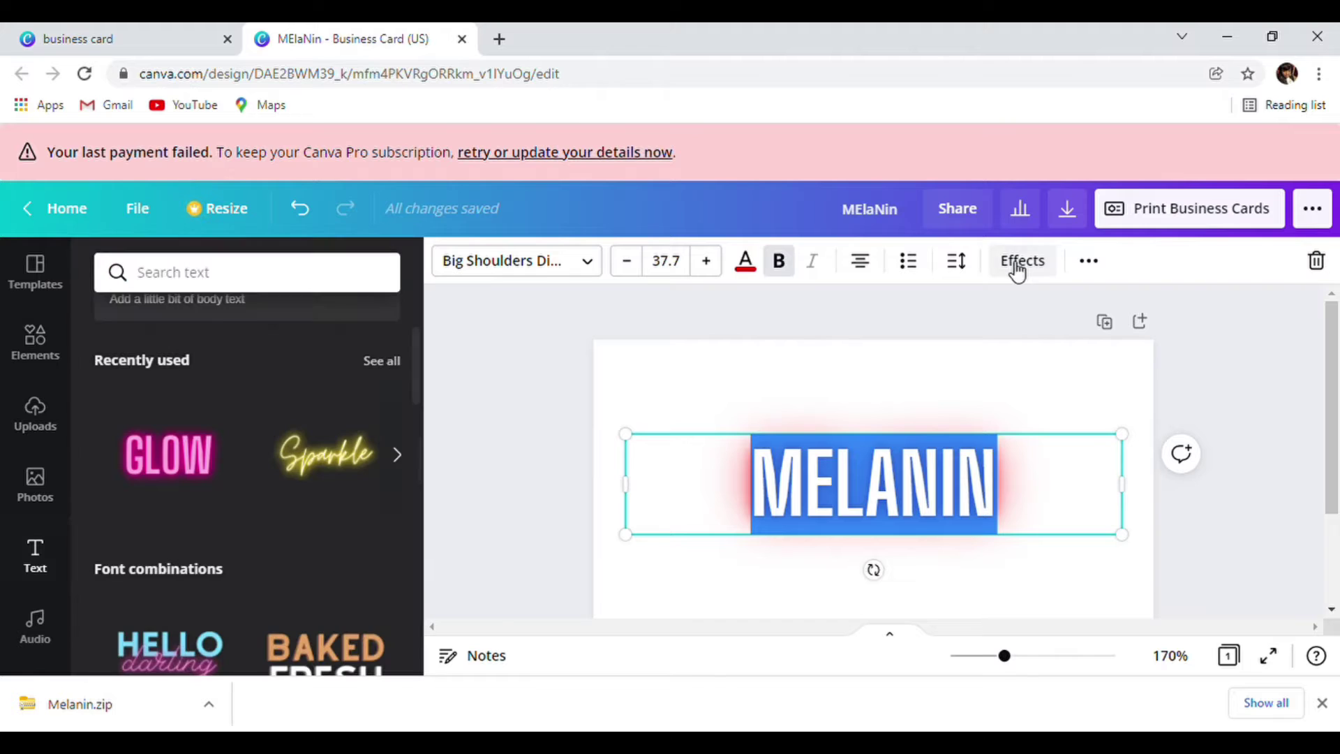
pyautogui.click(1027, 269)
pyautogui.scroll(-2, 513, 397)
pyautogui.scroll(-4, 262, 510)
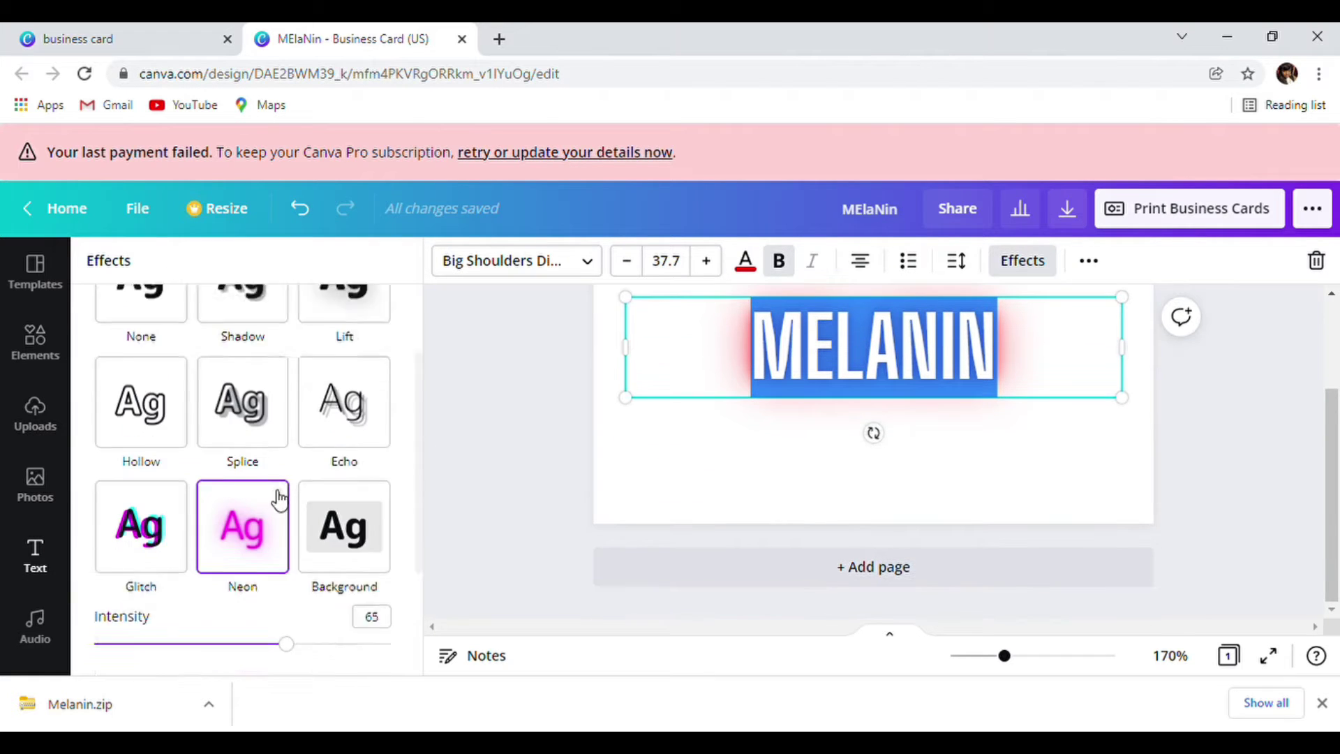
pyautogui.moveTo(291, 474); pyautogui.dragTo(60, 485)
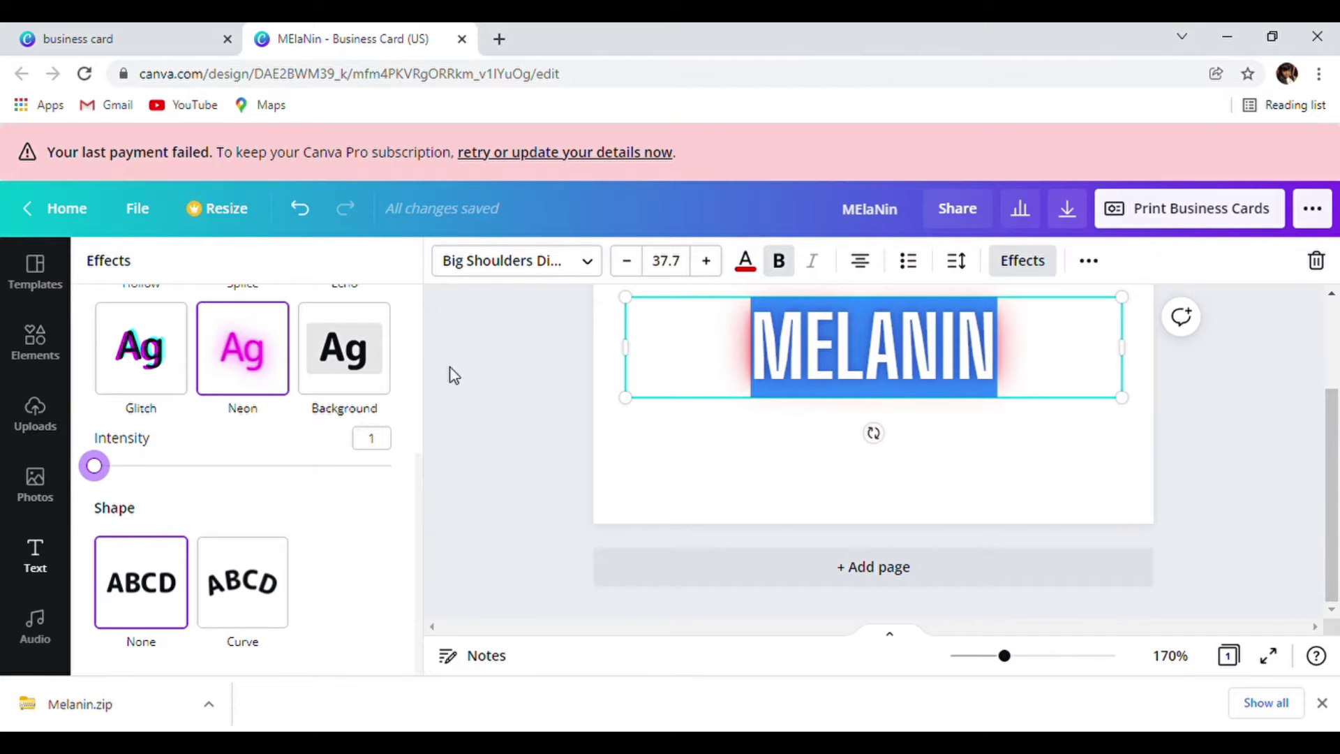
# Step: Deselect the "MELANIN" text and add the recently used yellow neon "Sparkle" text style to the card
pyautogui.click(488, 374)
pyautogui.scroll(2, 1252, 429)
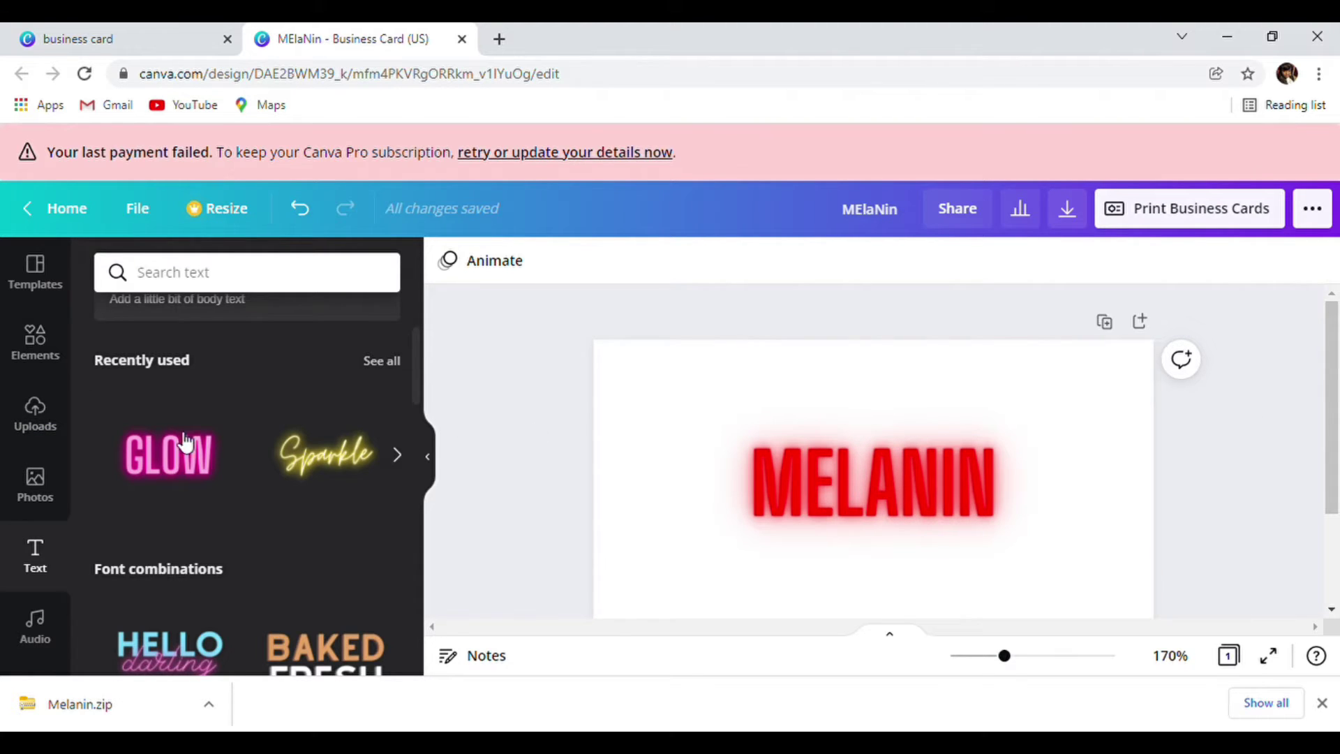
pyautogui.click(335, 461)
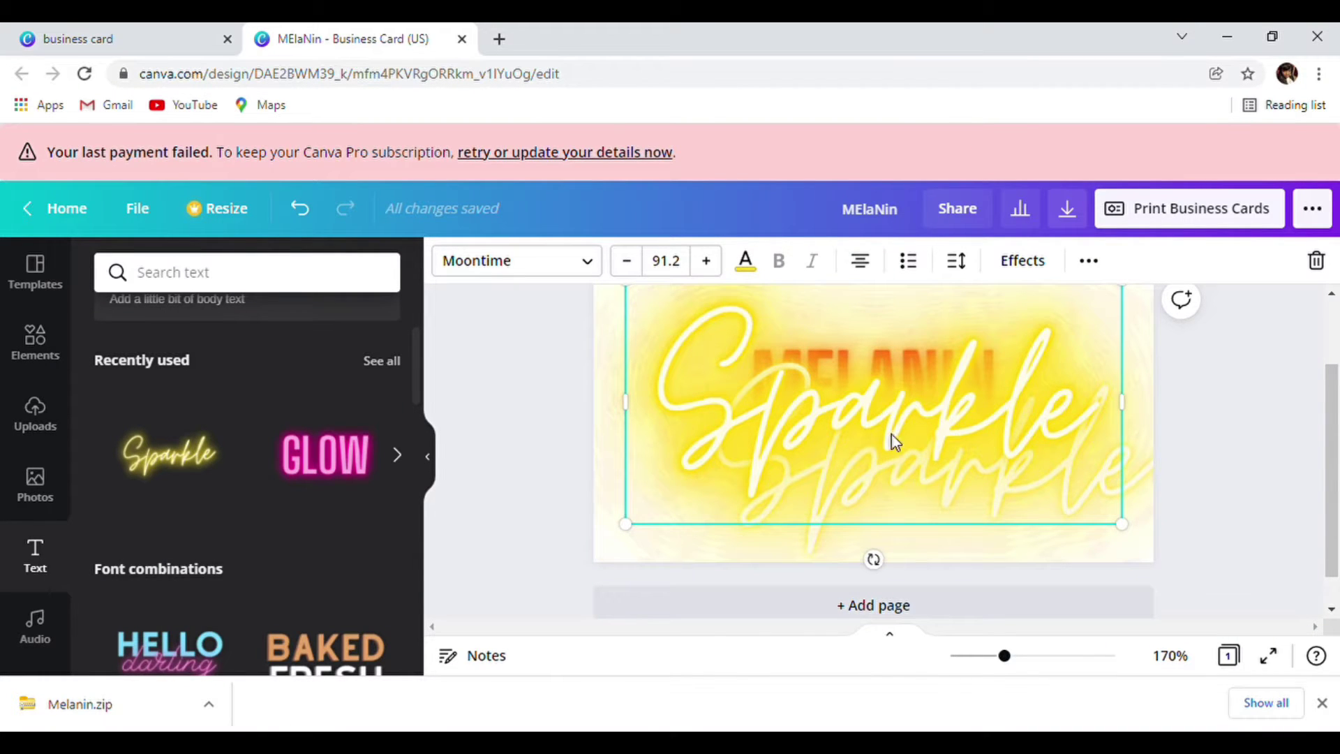
# Step: Delete surplus overlapping copies of the yellow "Sparkle" text from the card
pyautogui.rightClick(882, 411)
pyautogui.click(994, 386)
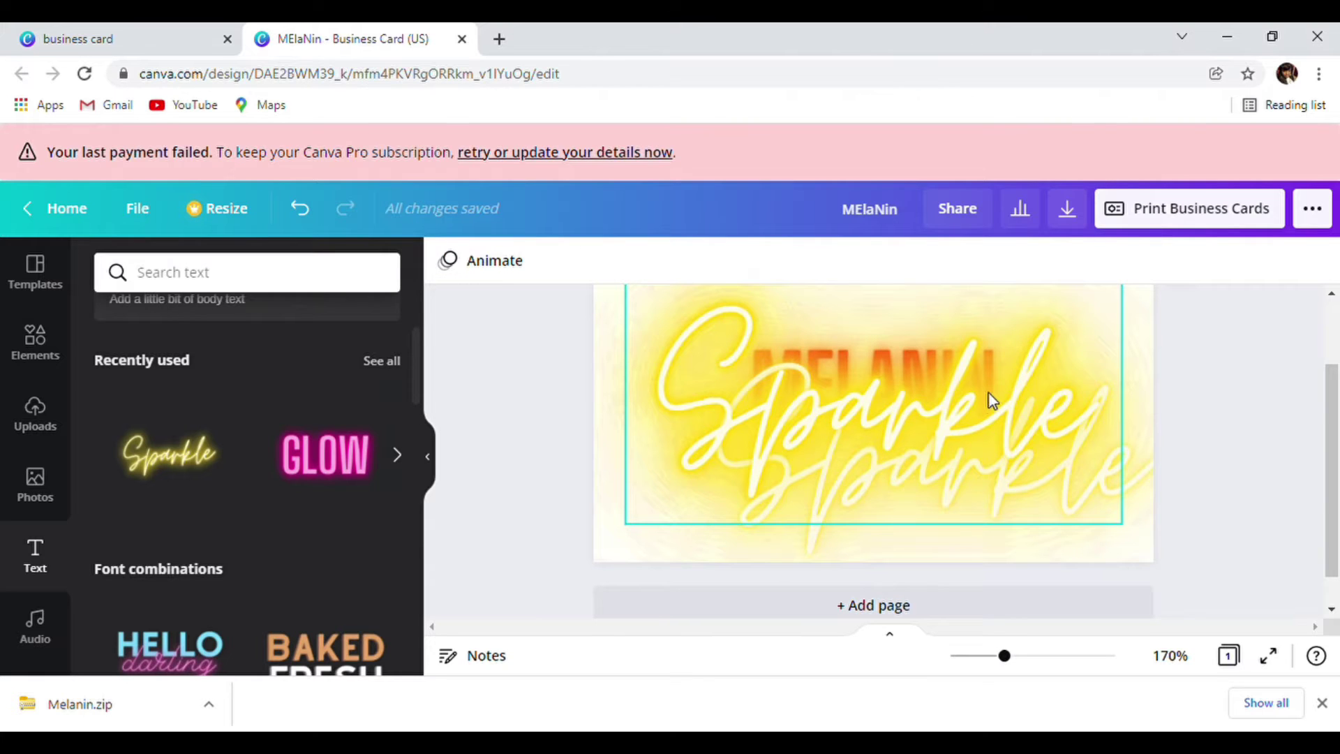
pyautogui.click(907, 416)
pyautogui.rightClick(908, 414)
pyautogui.click(951, 396)
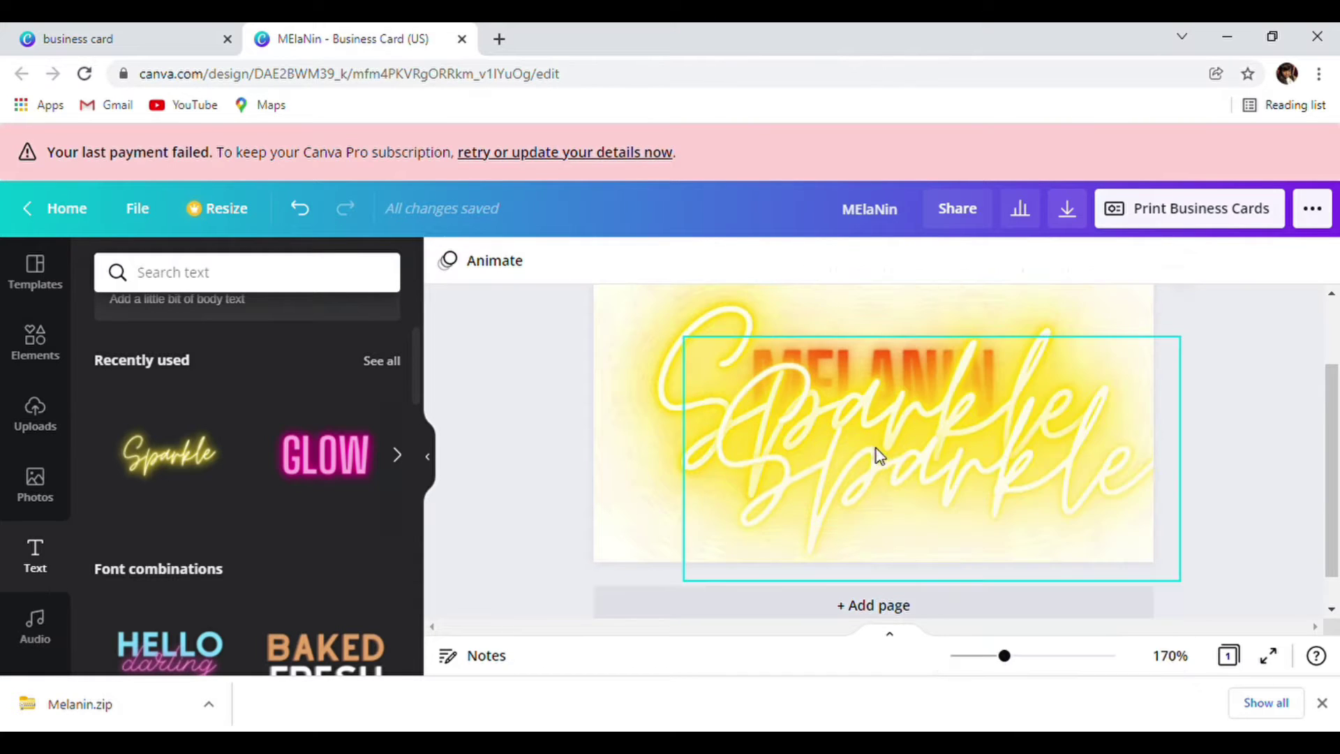
pyautogui.rightClick(867, 442)
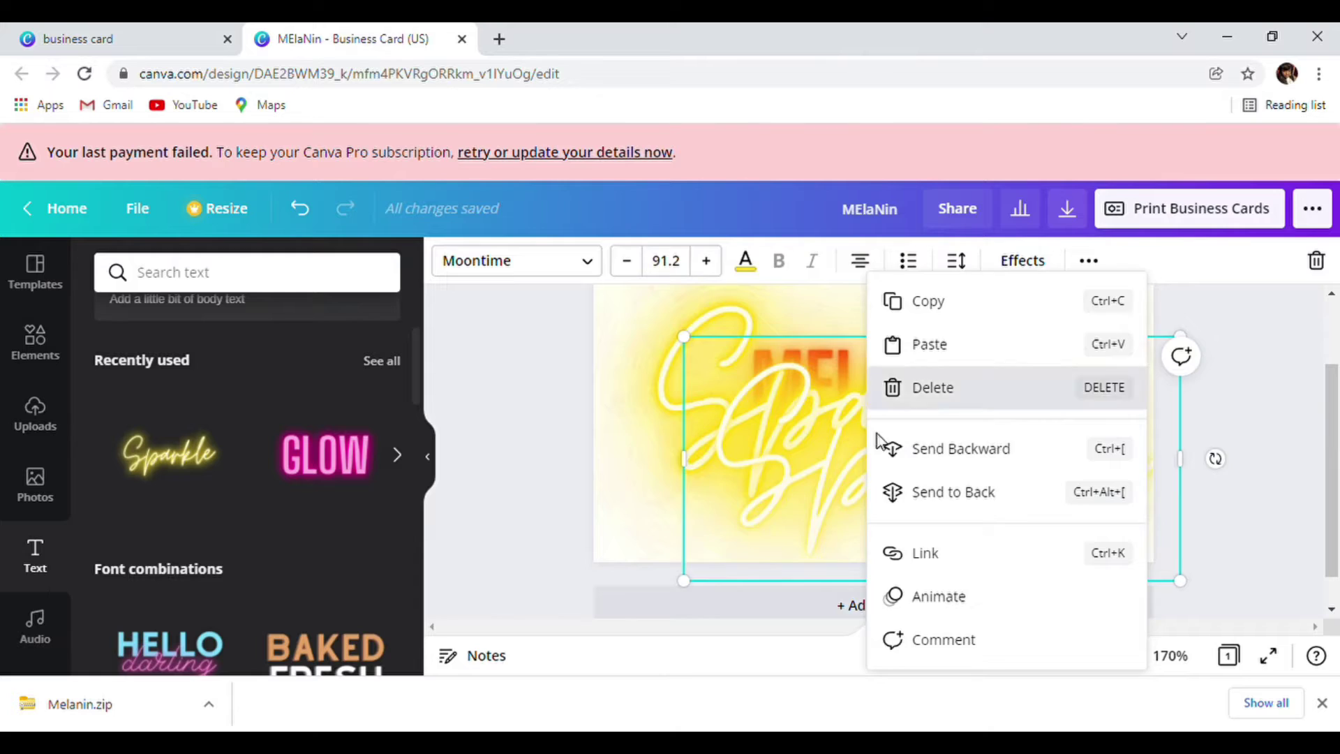
pyautogui.click(949, 386)
pyautogui.rightClick(848, 423)
# Step: Replace the wording of one "Sparkle" text with "Dior" and move it down, clear of the remaining copies
pyautogui.doubleClick(738, 454)
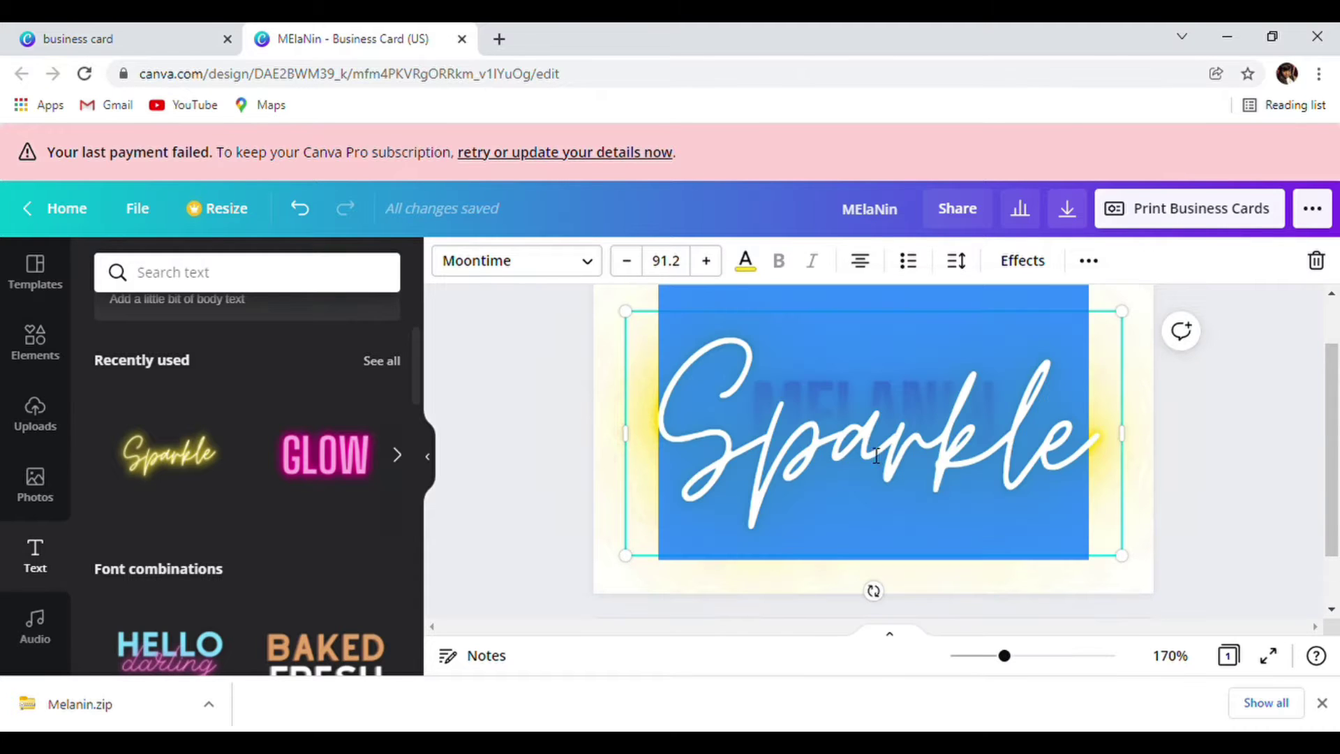
pyautogui.click(1069, 459)
pyautogui.doubleClick(844, 458)
pyautogui.click(814, 459)
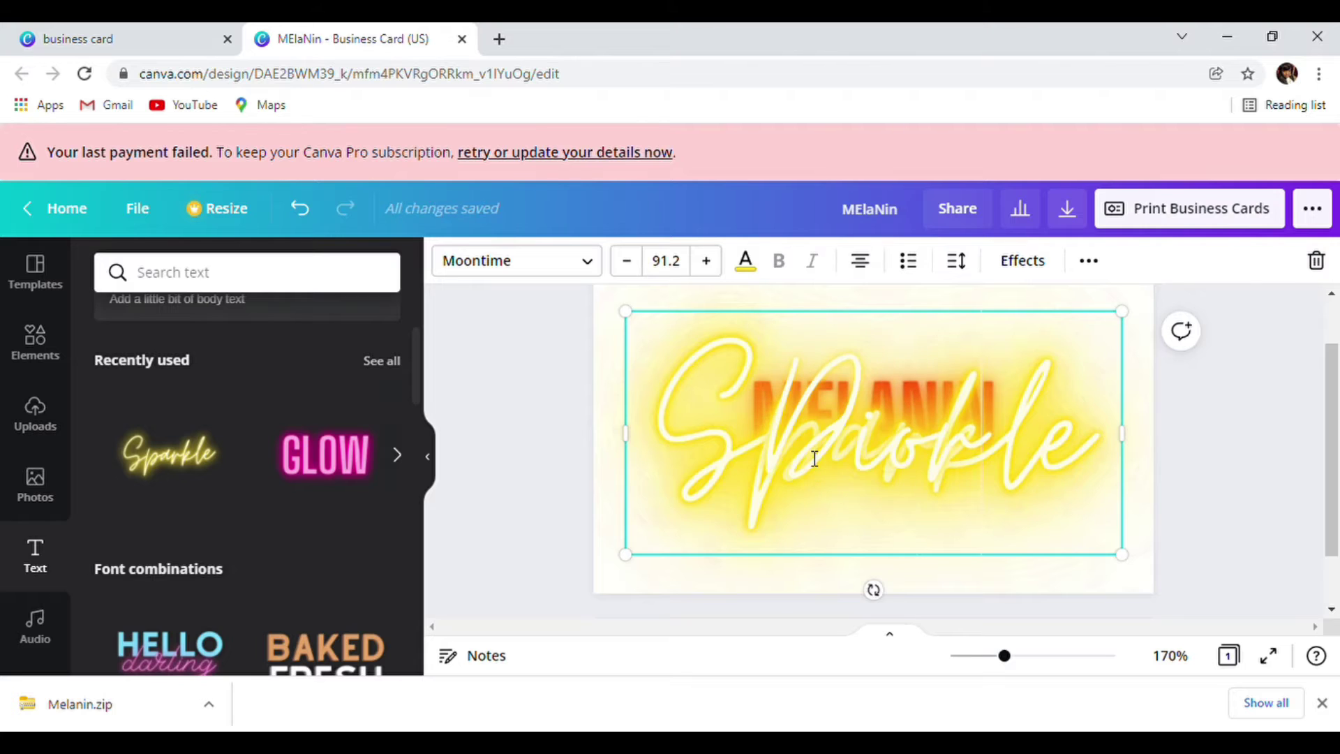
pyautogui.click(1218, 394)
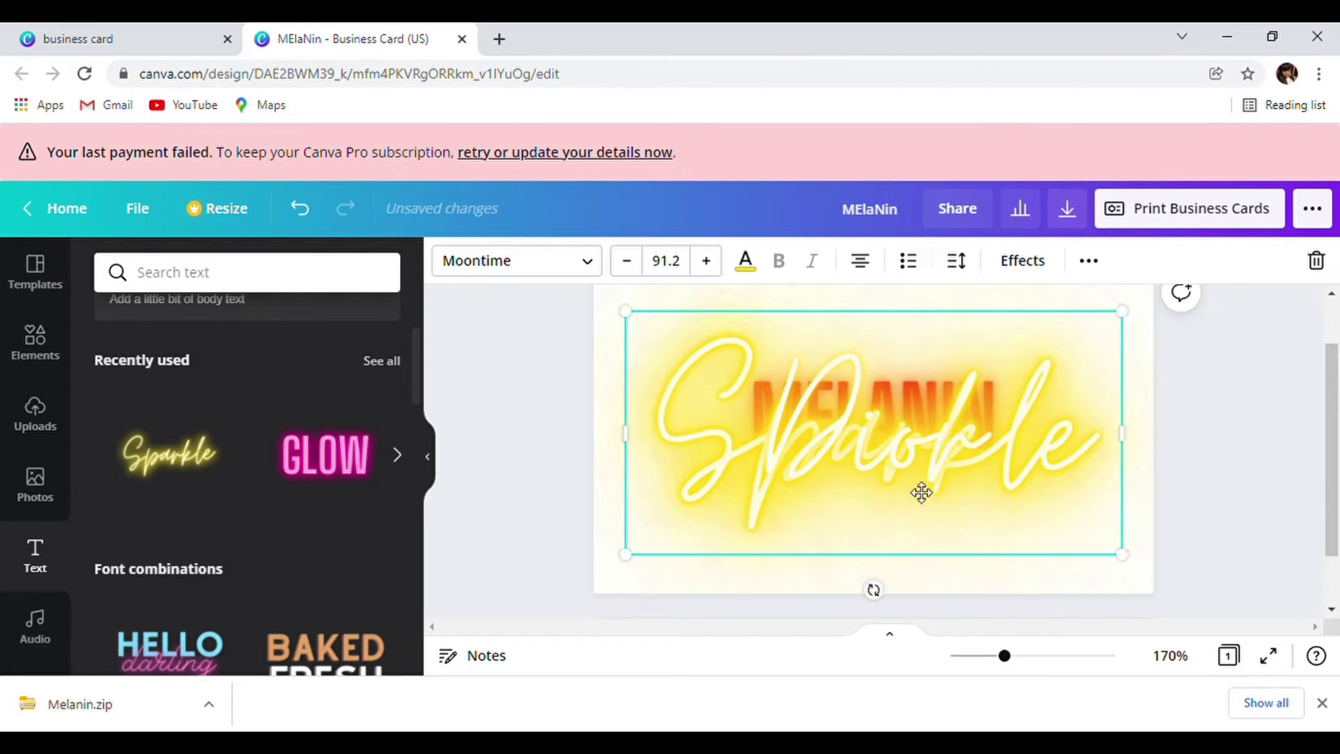
pyautogui.moveTo(921, 487); pyautogui.dragTo(934, 607)
# Step: Delete all remaining "Sparkle" texts, keeping only "MELANIN" and "Dior" on the card
pyautogui.click(935, 441)
pyautogui.rightClick(953, 416)
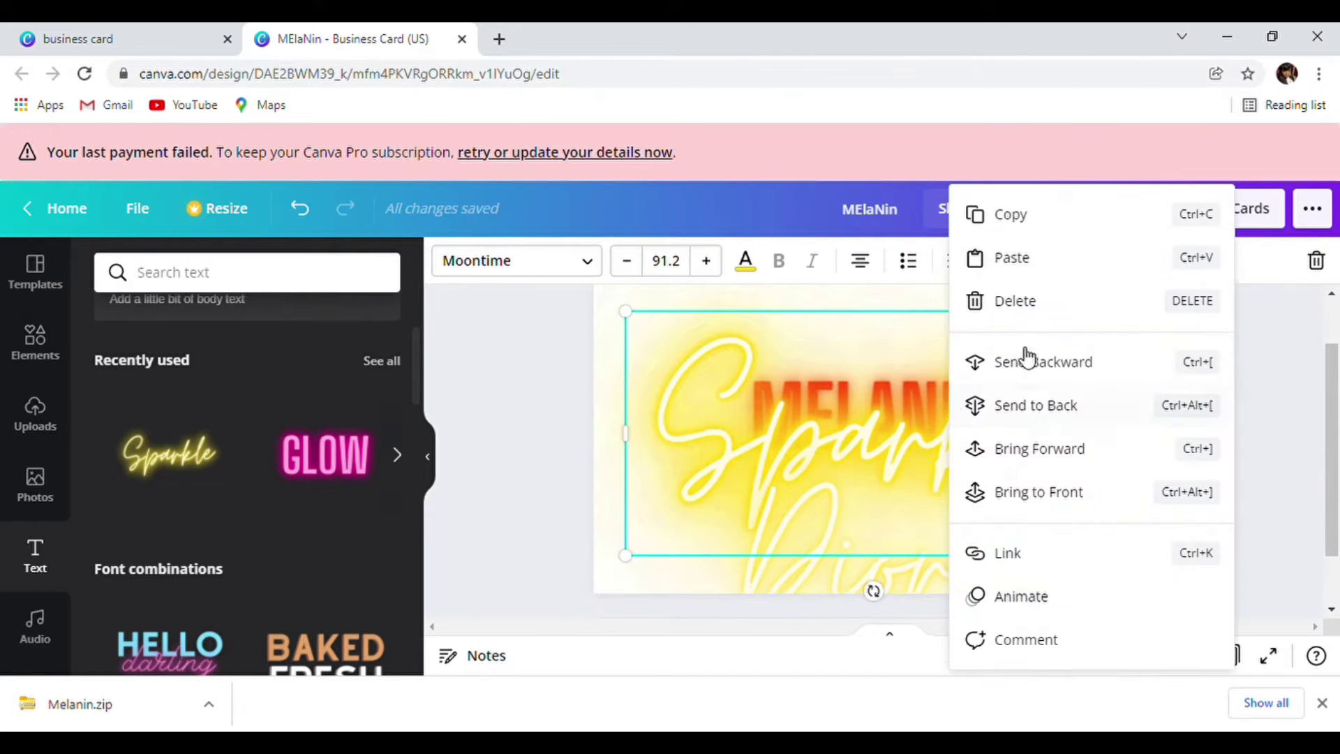
pyautogui.click(1026, 302)
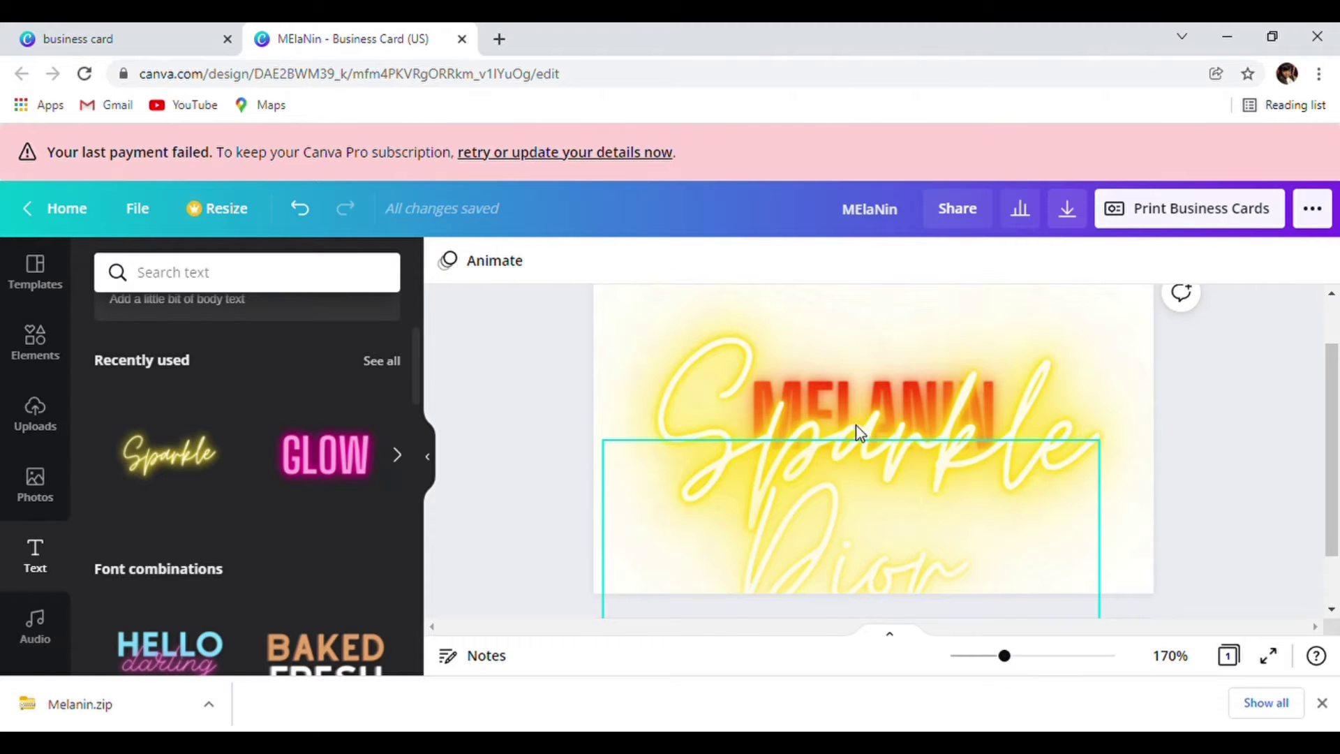
pyautogui.rightClick(742, 391)
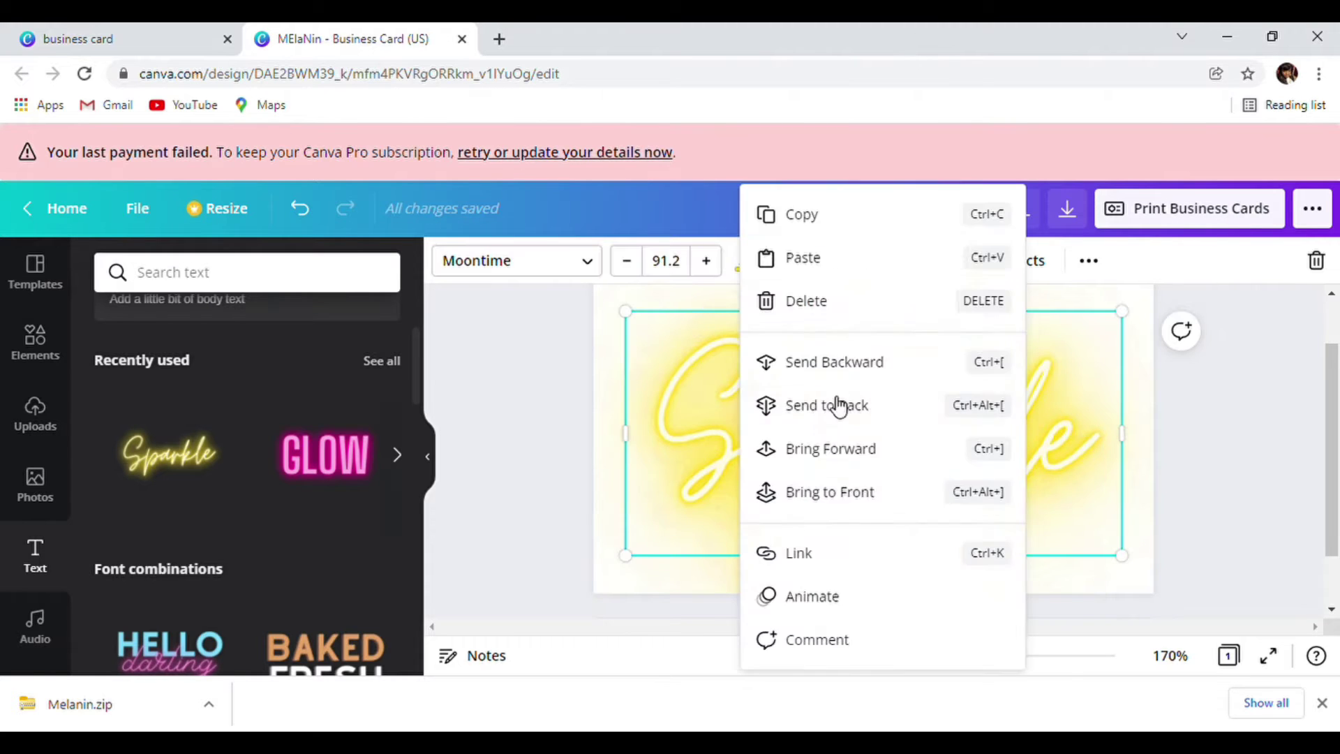
pyautogui.click(827, 306)
pyautogui.moveTo(1062, 402); pyautogui.dragTo(1044, 356)
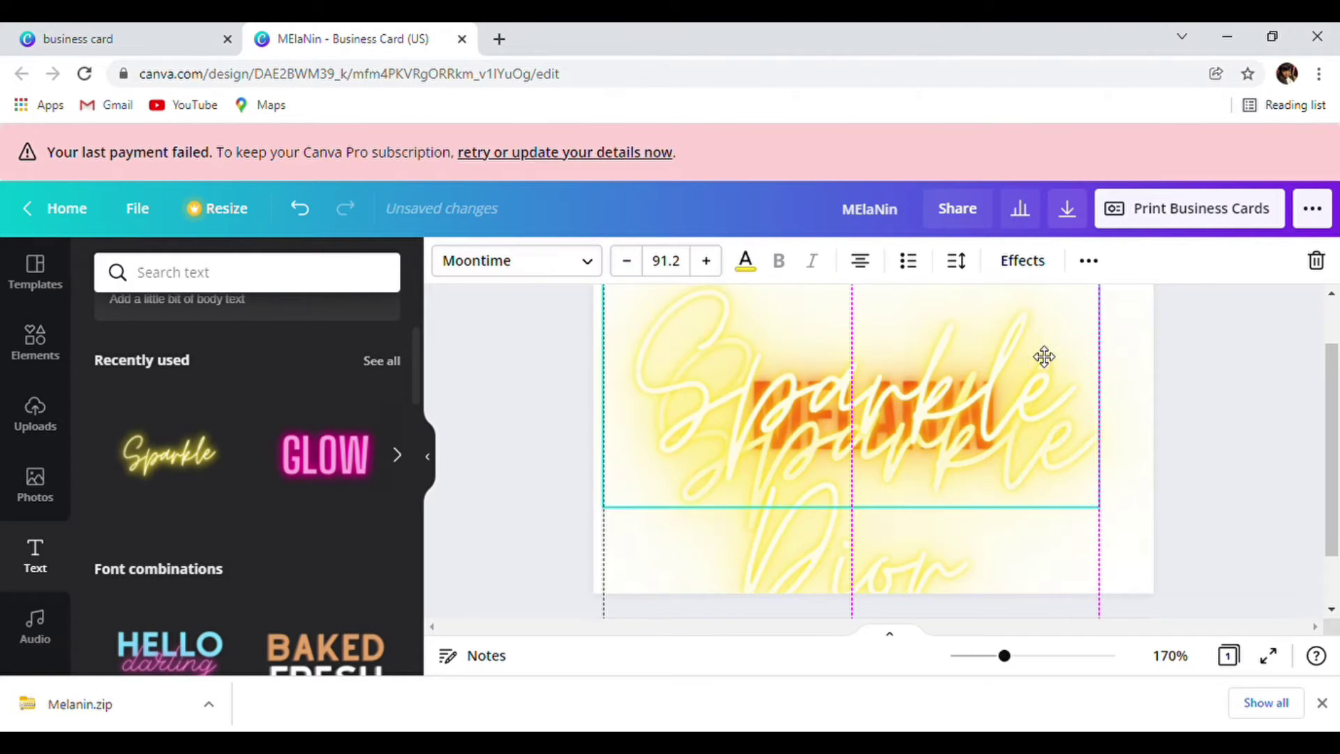
pyautogui.rightClick(1012, 377)
pyautogui.click(1003, 360)
pyautogui.rightClick(1005, 362)
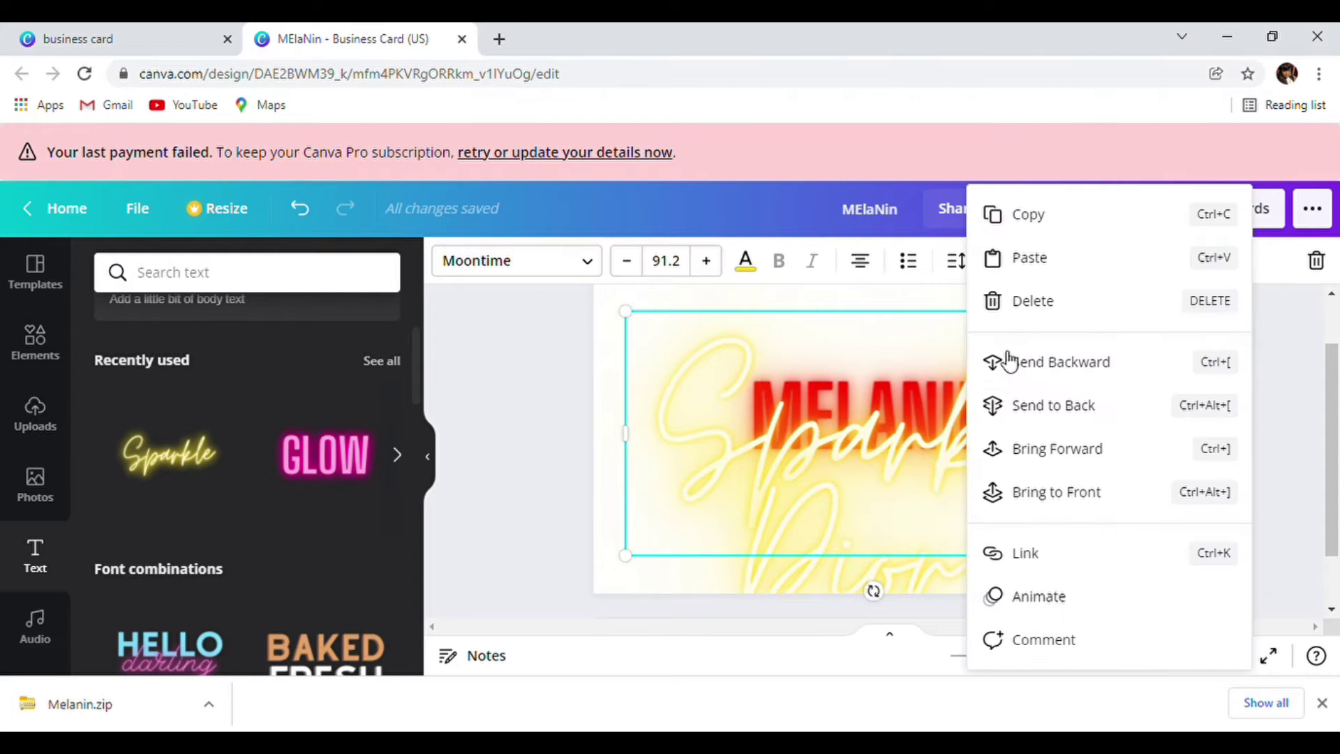
pyautogui.click(1014, 301)
pyautogui.scroll(-1, 975, 407)
pyautogui.scroll(2, 960, 446)
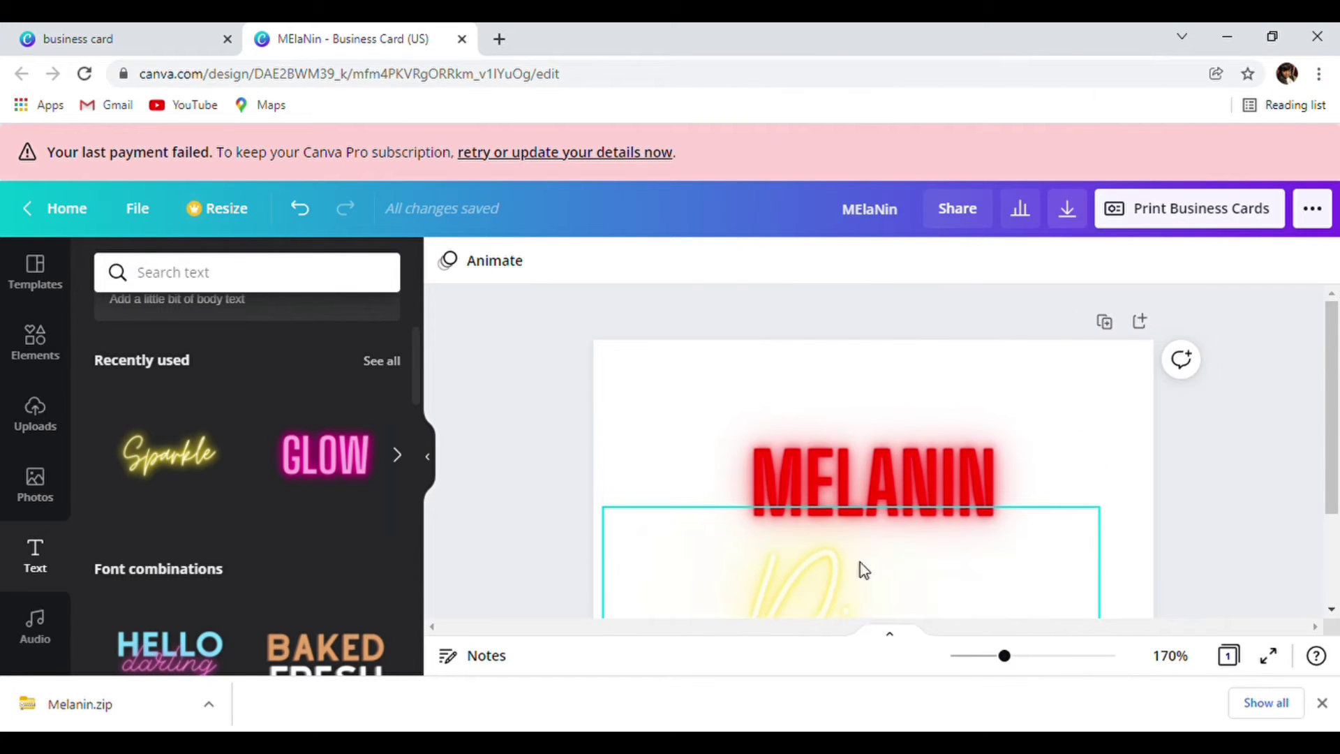
# Step: Scale the "Dior" text down to font size 64.9 and place it overlapping the lower part of "MELANIN"
pyautogui.moveTo(861, 569); pyautogui.dragTo(901, 541)
pyautogui.scroll(-2, 1101, 529)
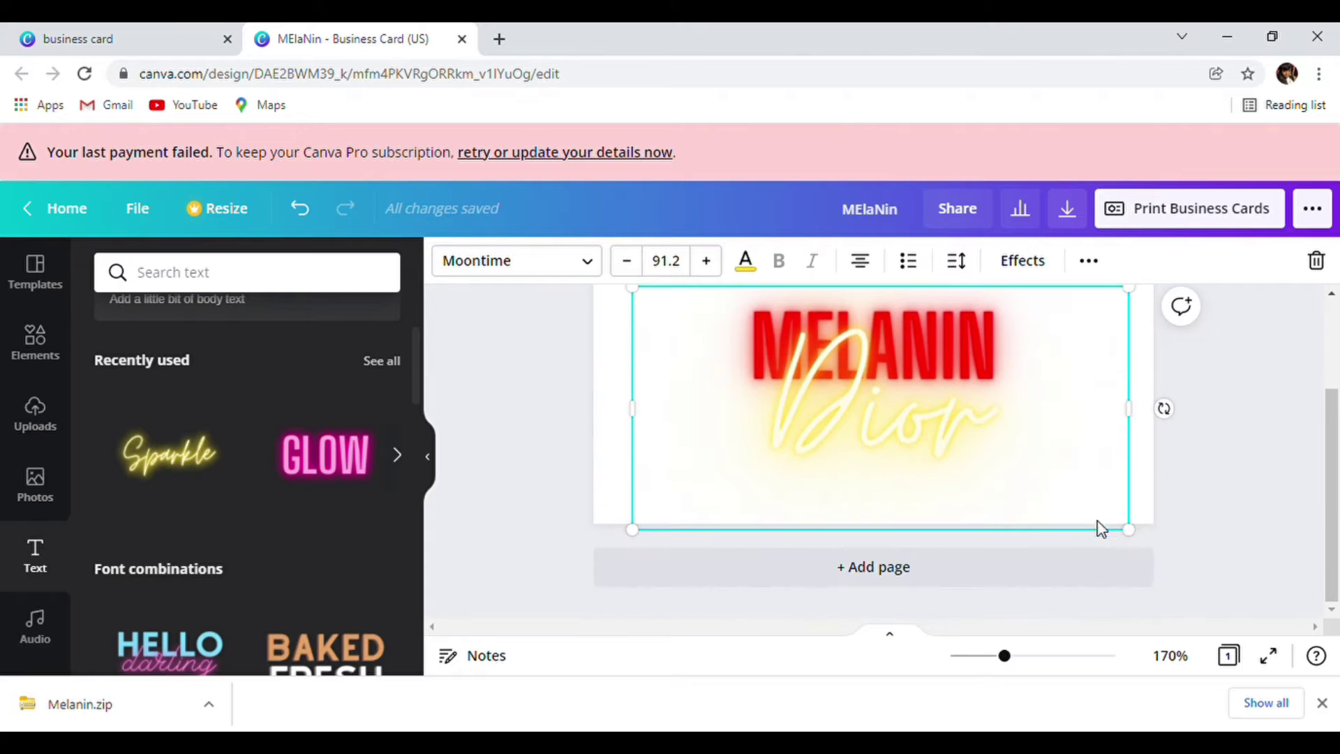
pyautogui.moveTo(1090, 504); pyautogui.dragTo(983, 455)
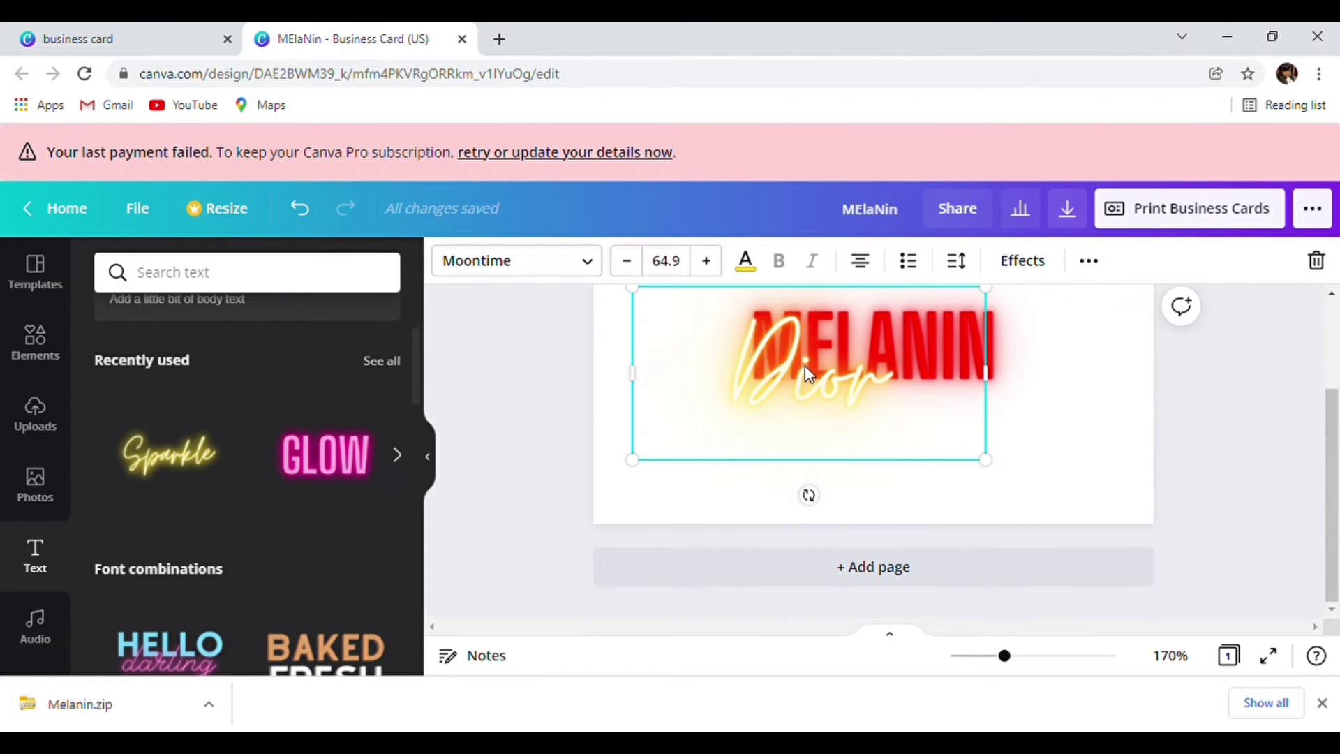
pyautogui.moveTo(814, 370); pyautogui.dragTo(905, 386)
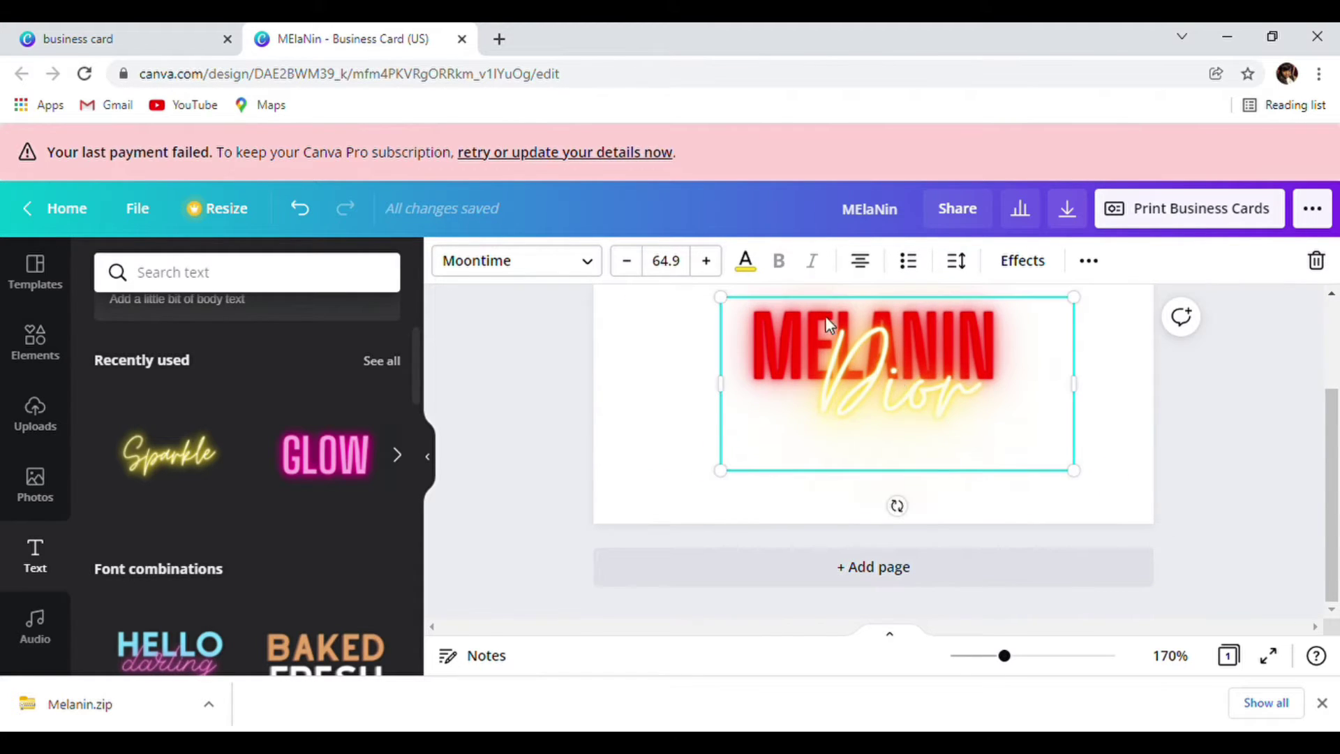
# Step: Change the "Dior" text to the brown brand color and lower its Neon effect intensity to 1
pyautogui.click(744, 265)
pyautogui.click(168, 504)
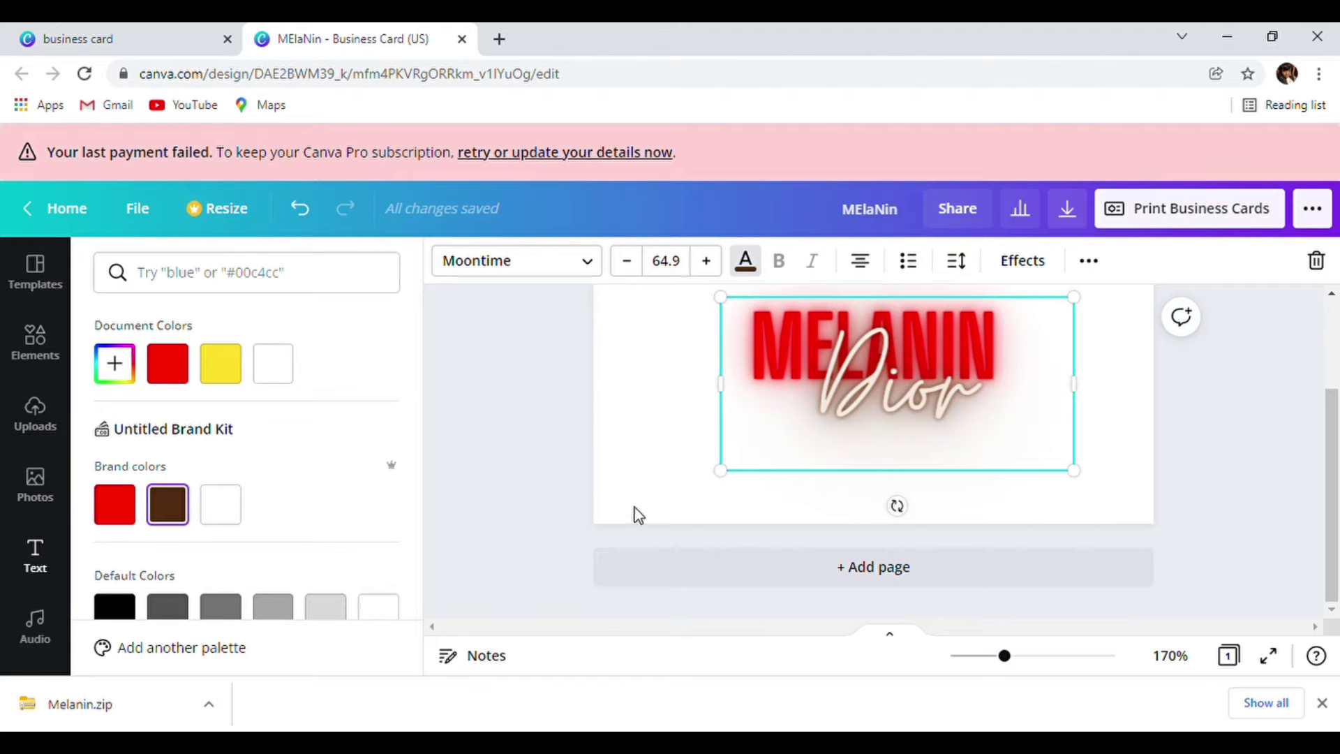
pyautogui.click(1017, 262)
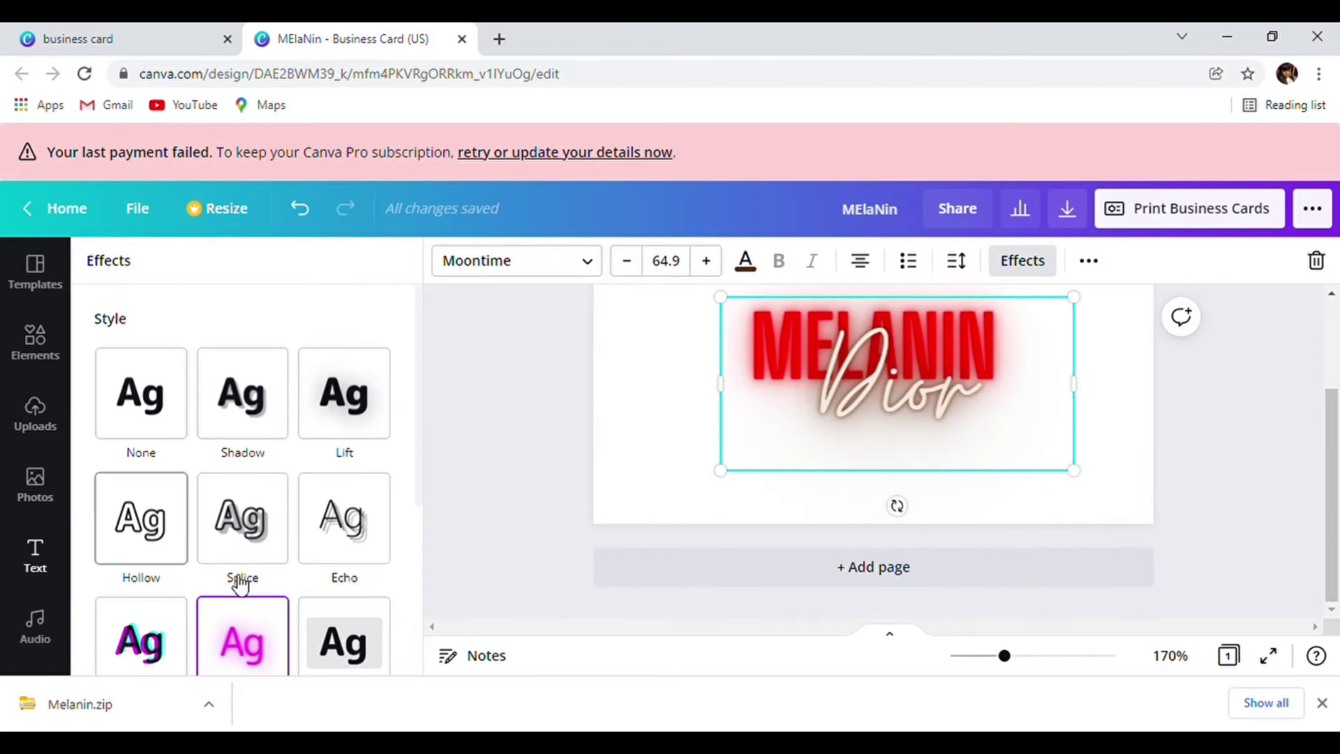
pyautogui.scroll(-3, 244, 558)
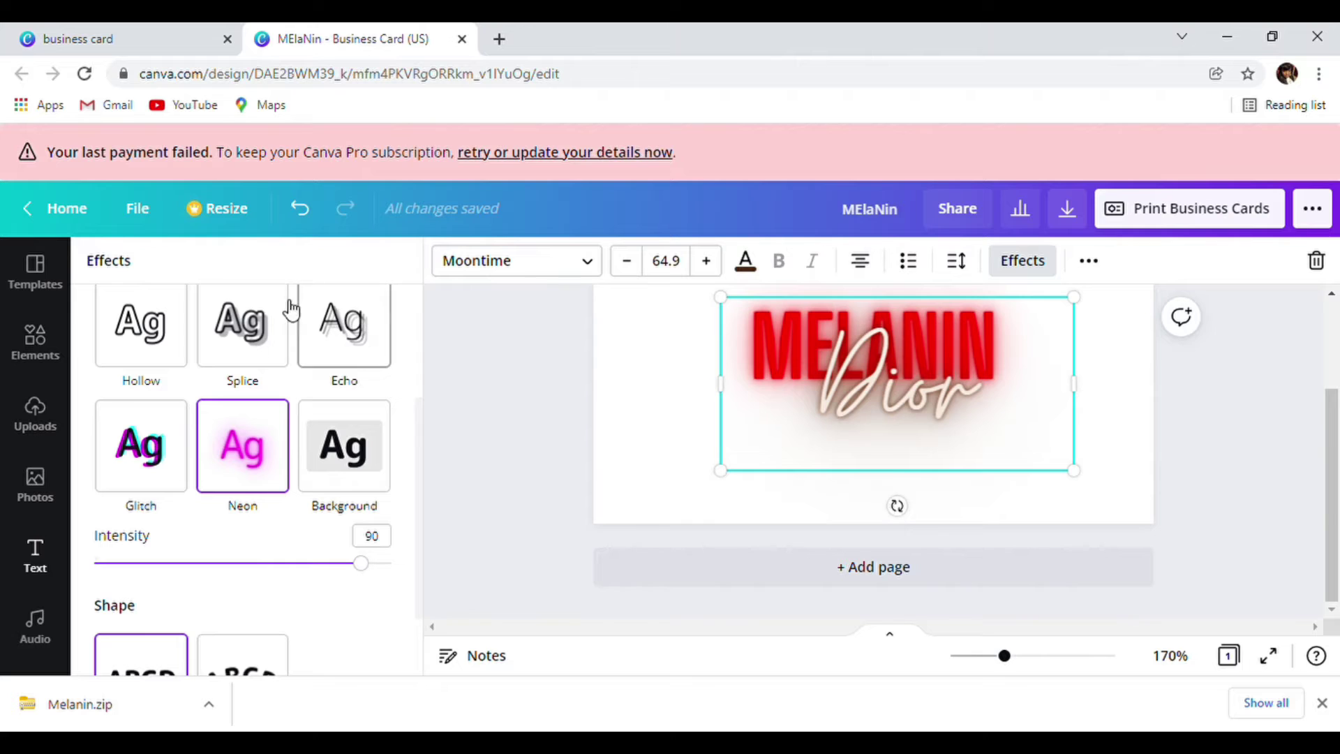
pyautogui.scroll(-2, 266, 479)
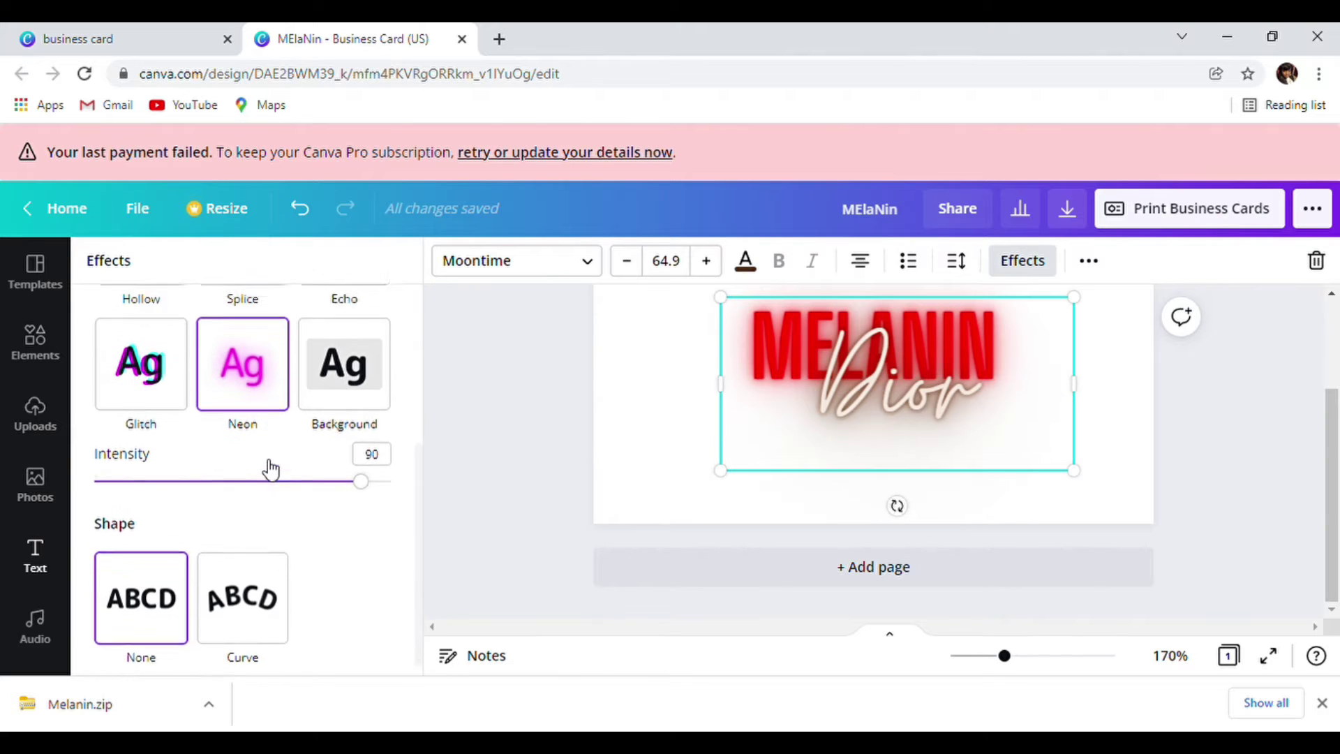
pyautogui.scroll(2, 269, 470)
pyautogui.click(244, 454)
pyautogui.scroll(-2, 249, 455)
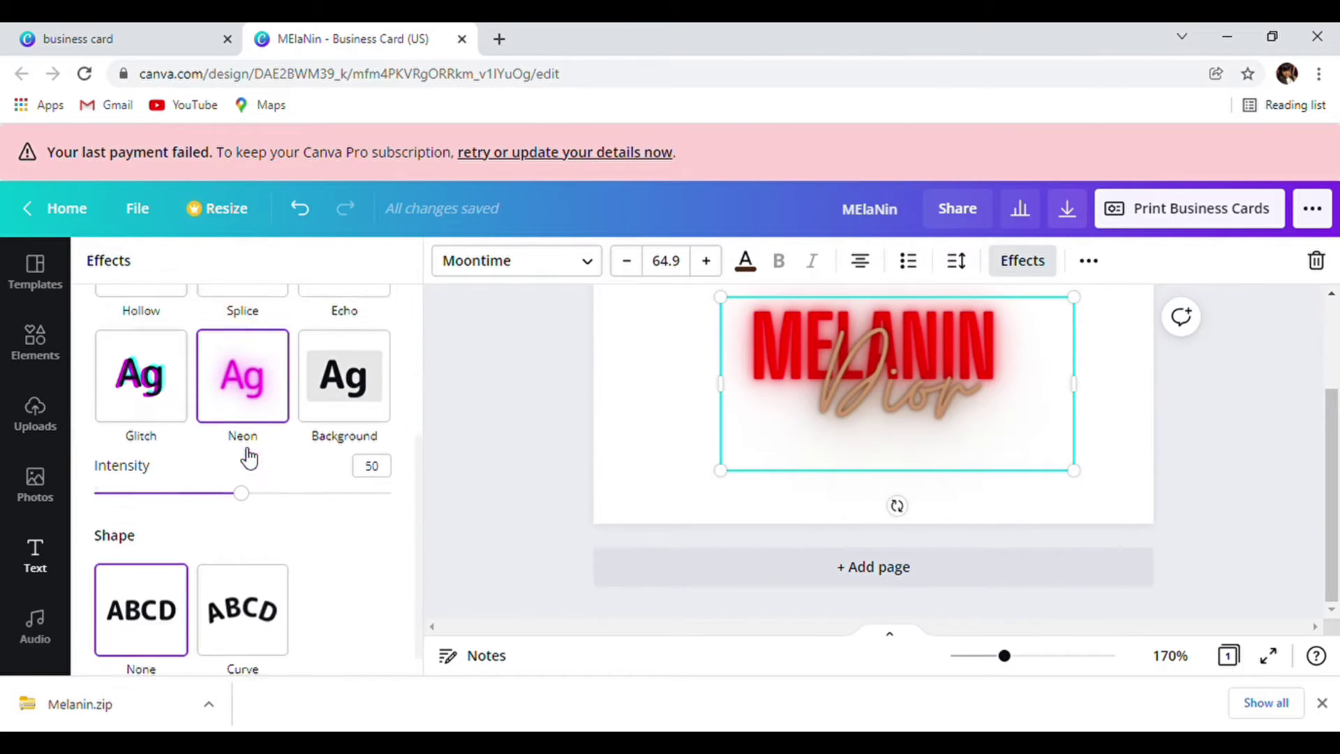
pyautogui.moveTo(239, 466); pyautogui.dragTo(33, 455)
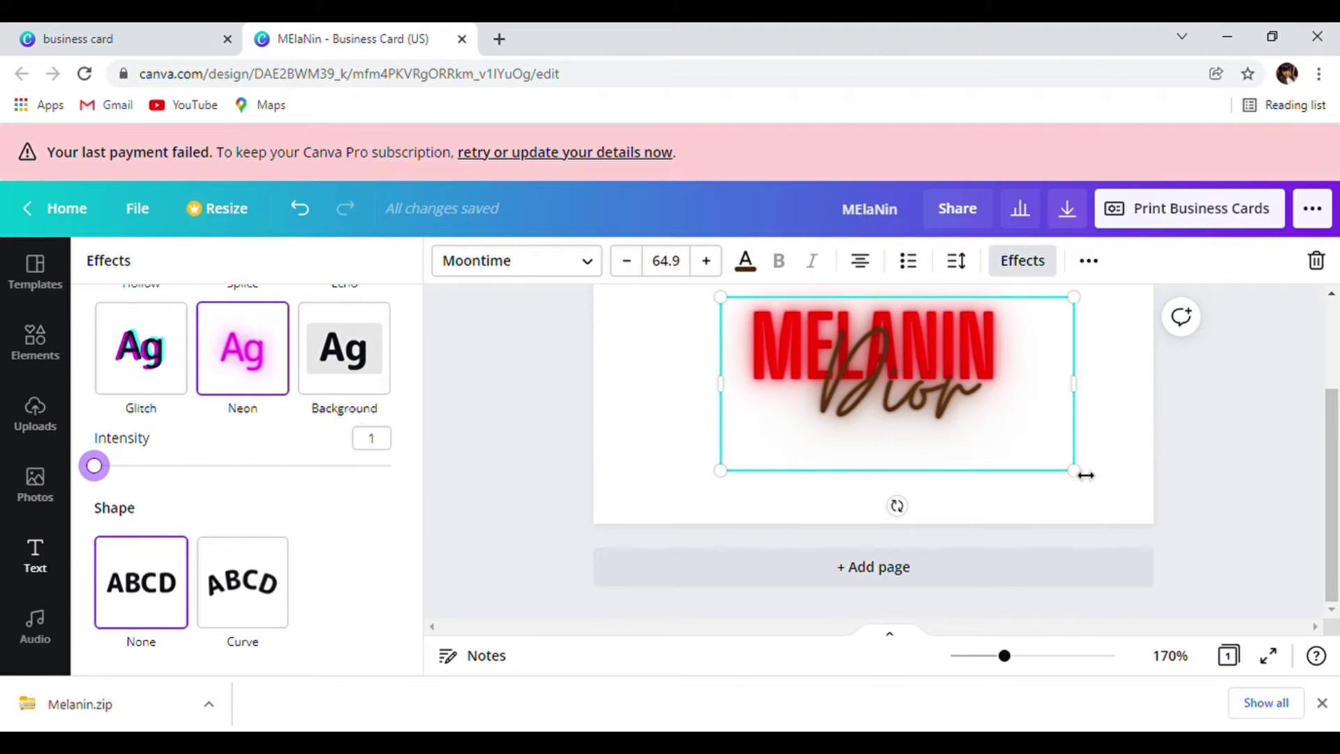
# Step: Scale the "Dior" text down to font size 54.6, center it over "MELANIN" and deselect it
pyautogui.moveTo(1083, 490); pyautogui.dragTo(1023, 454)
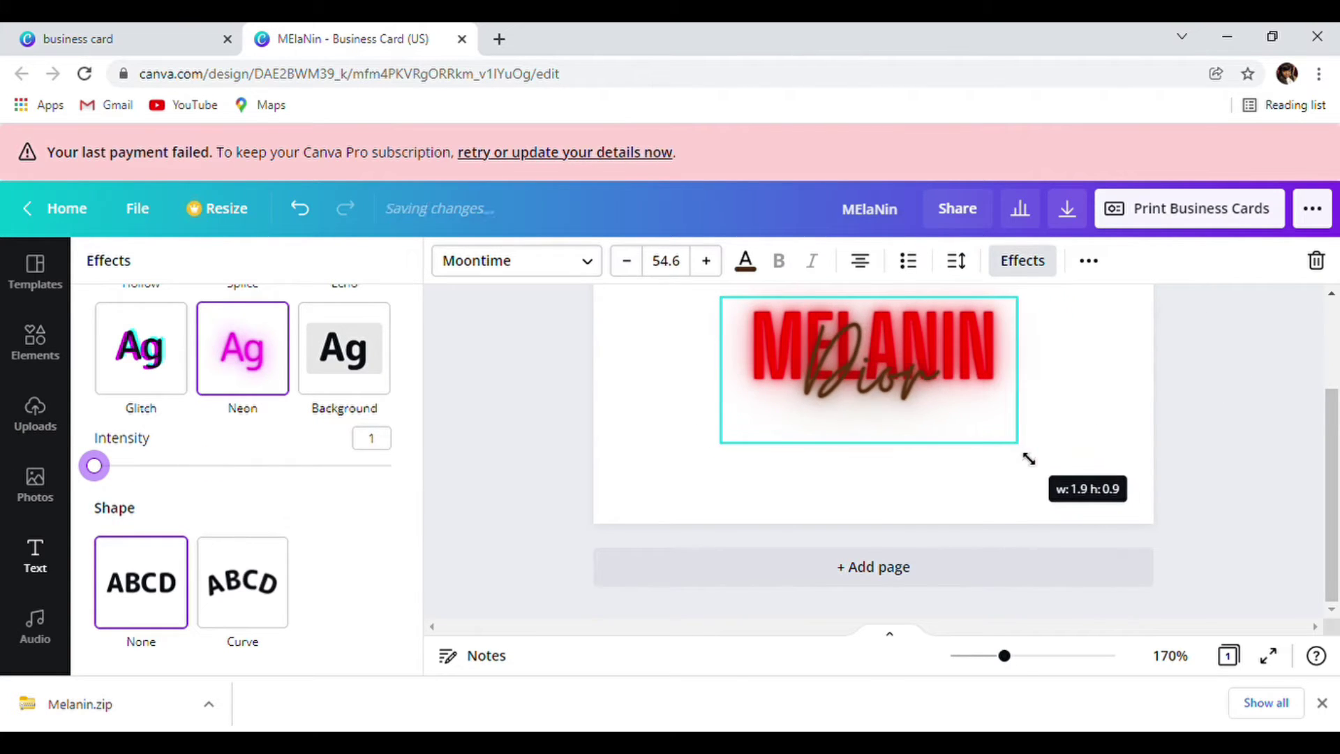
pyautogui.moveTo(873, 389); pyautogui.dragTo(894, 394)
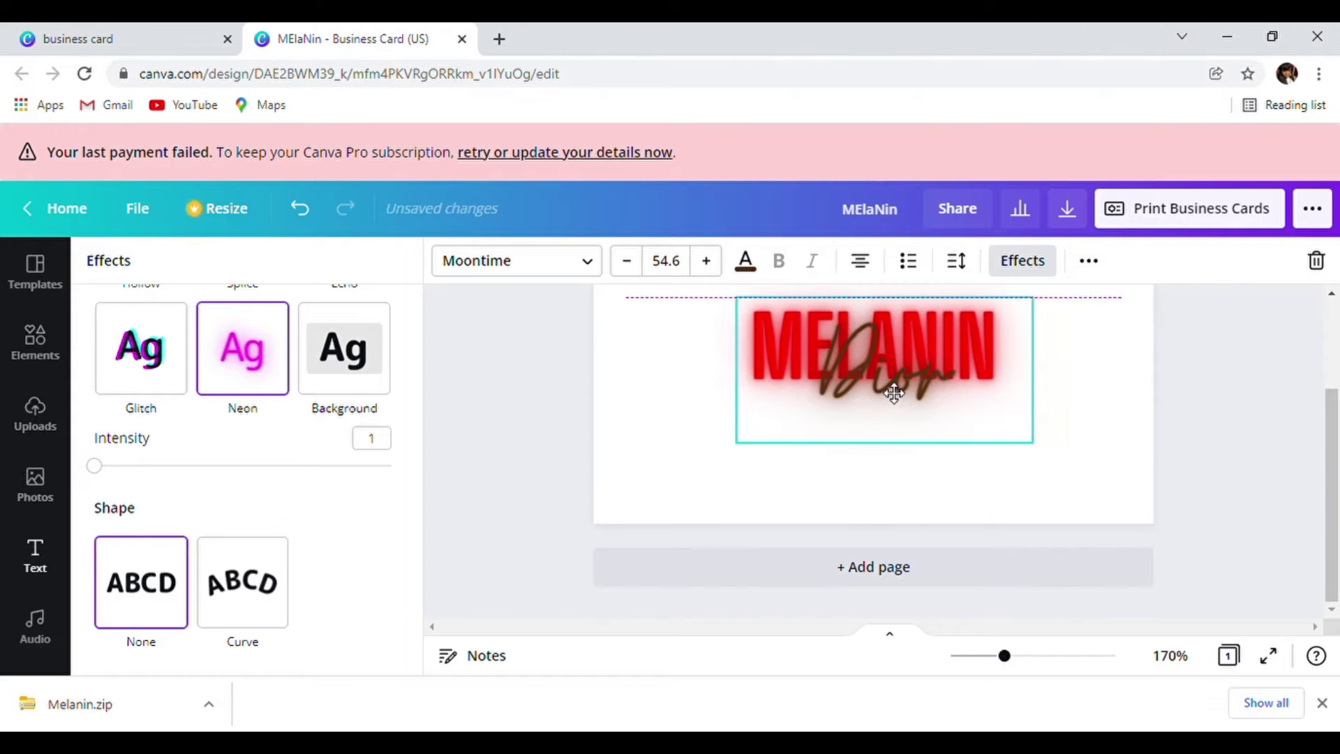
pyautogui.click(1288, 365)
pyautogui.scroll(2, 1047, 425)
pyautogui.scroll(1, 1047, 429)
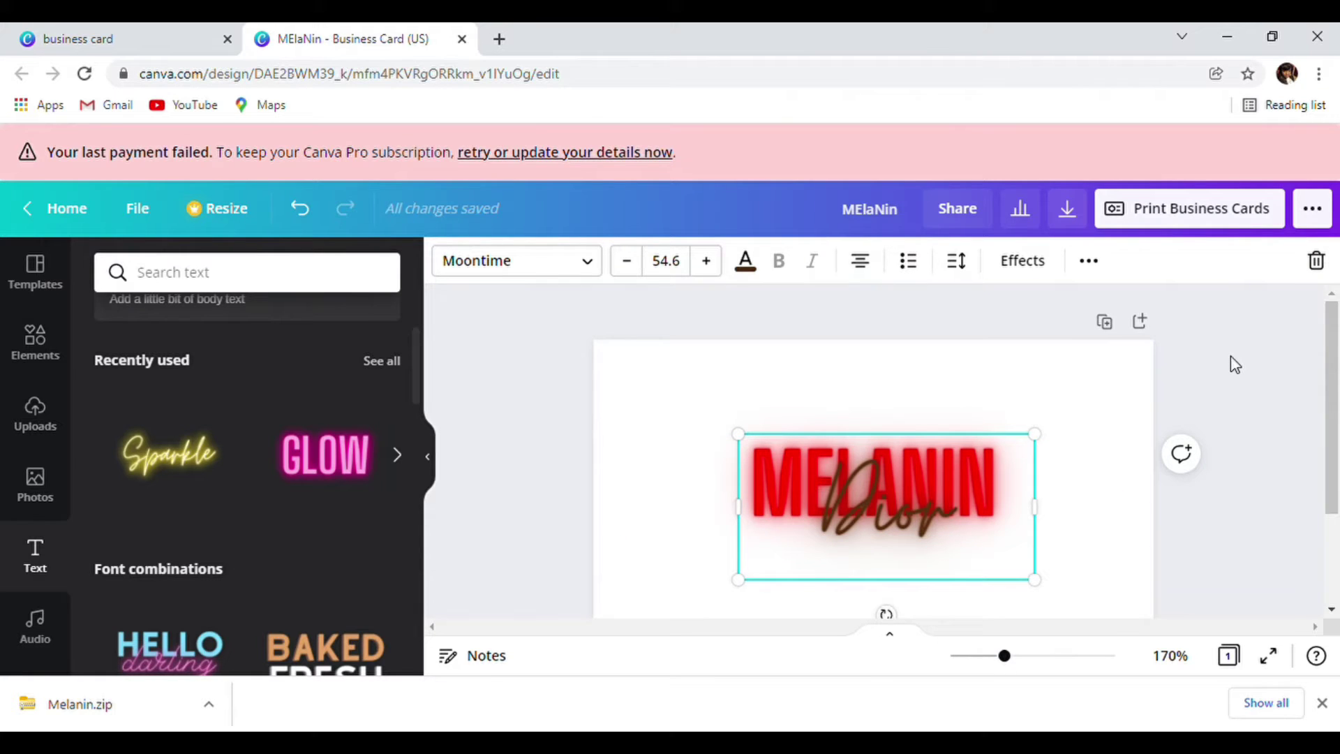
pyautogui.click(1254, 356)
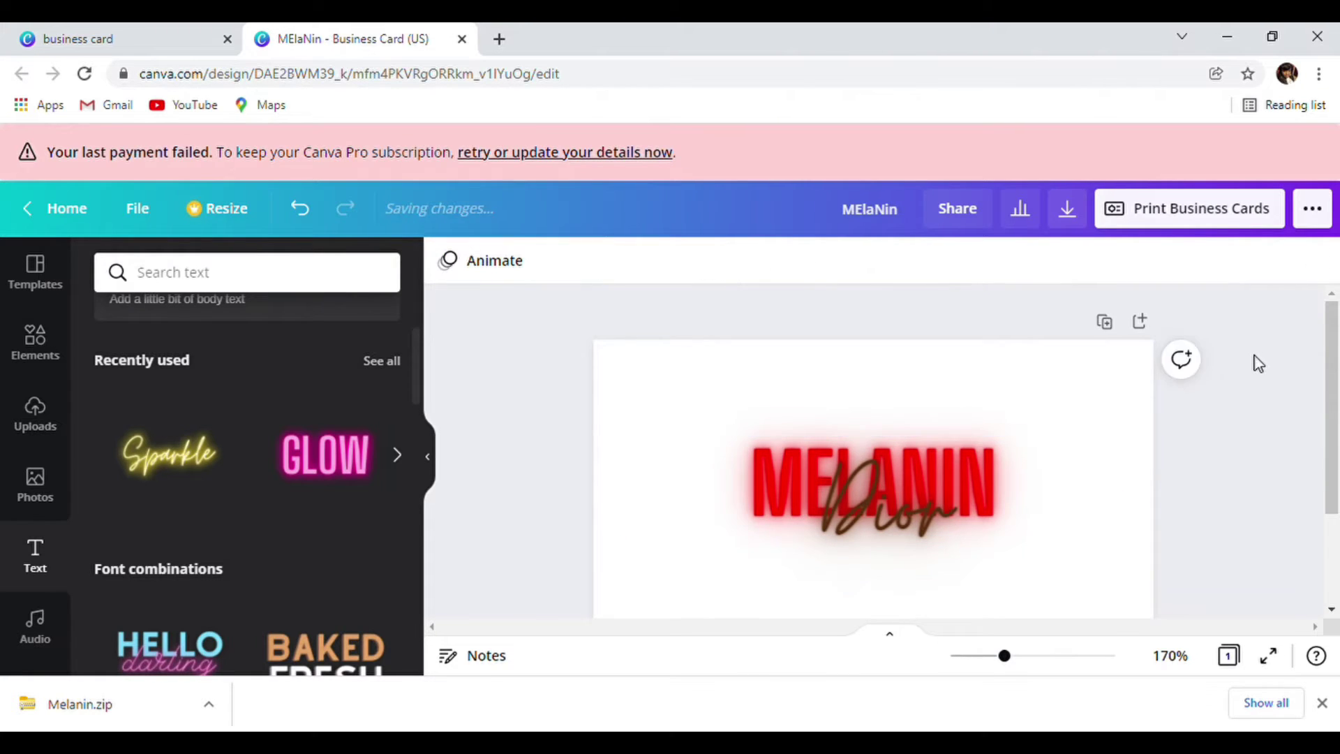
# Step: Move the "Dior" text slightly lower over "MELANIN" and deselect it
pyautogui.scroll(-1, 1011, 384)
pyautogui.moveTo(906, 435); pyautogui.dragTo(909, 446)
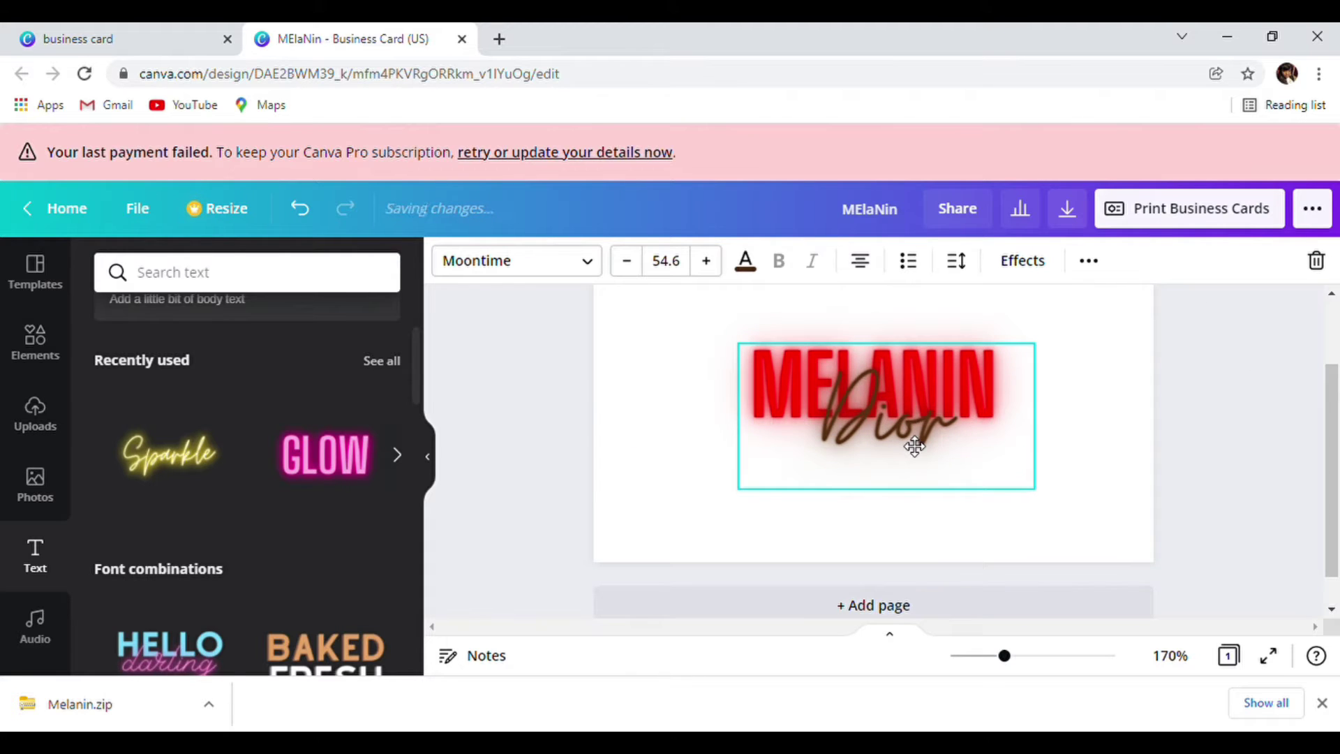
pyautogui.click(1282, 339)
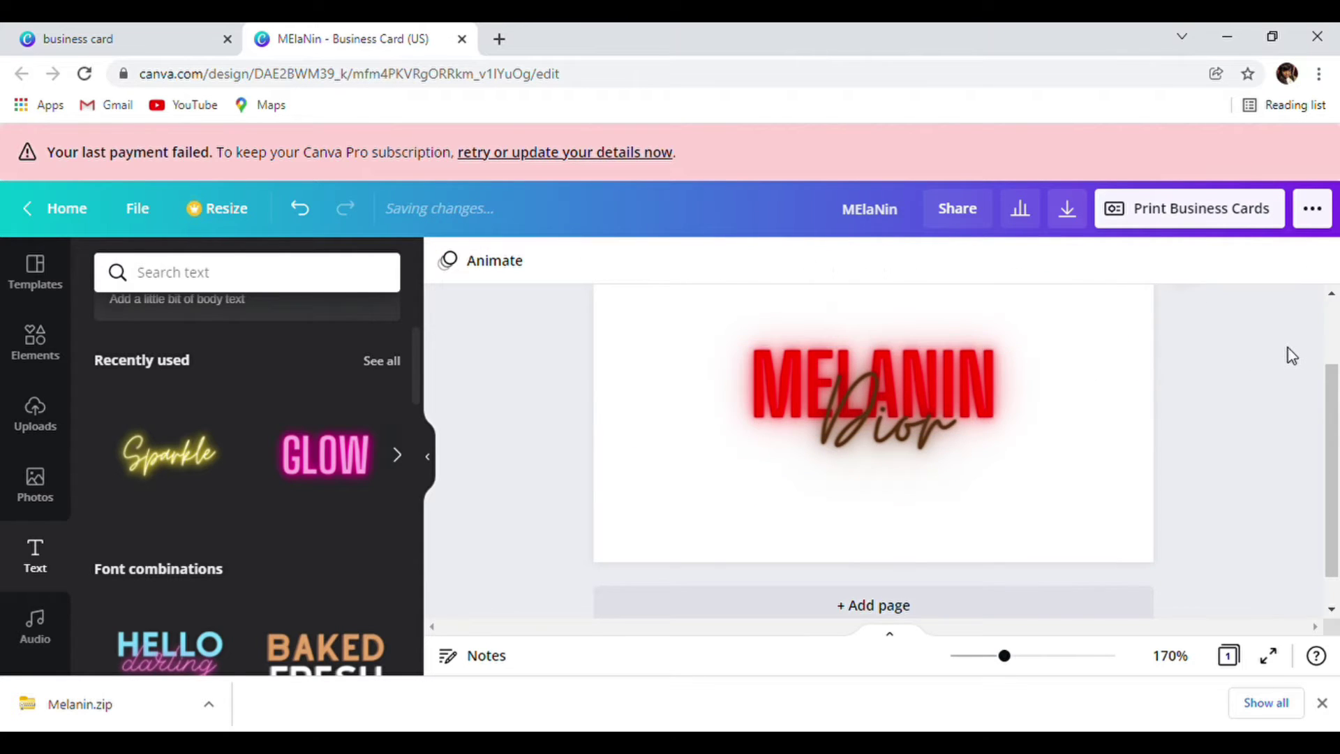
# Step: Add a body text box to the card and deselect it, keeping its placeholder wording
pyautogui.scroll(1, 1292, 356)
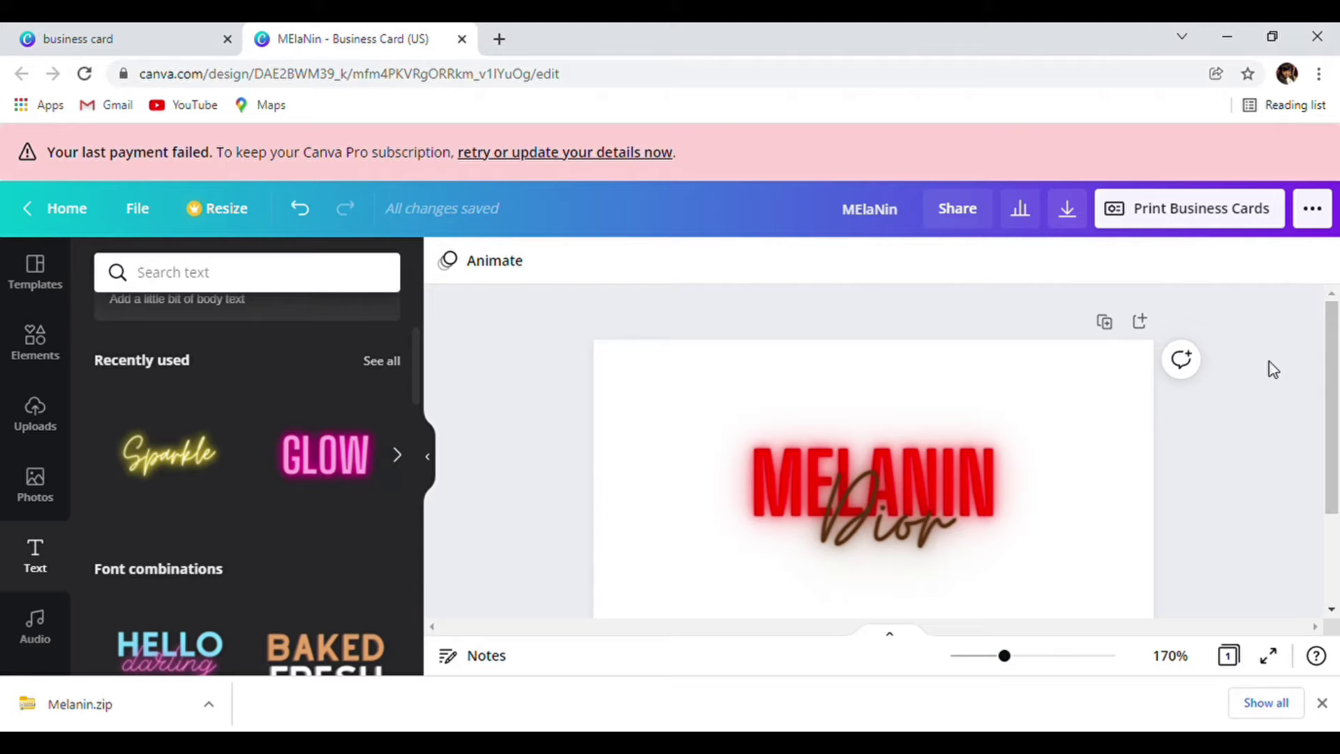
pyautogui.scroll(-1, 1264, 373)
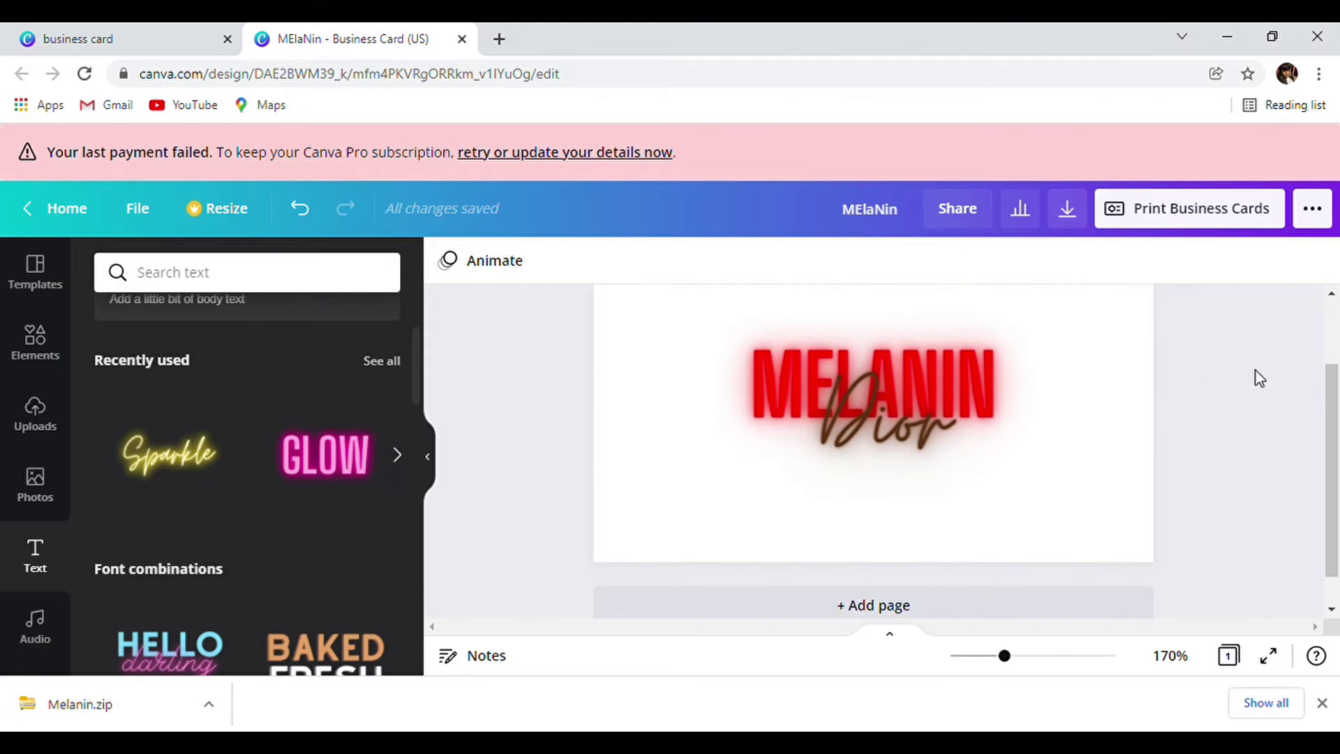
pyautogui.scroll(1, 1276, 405)
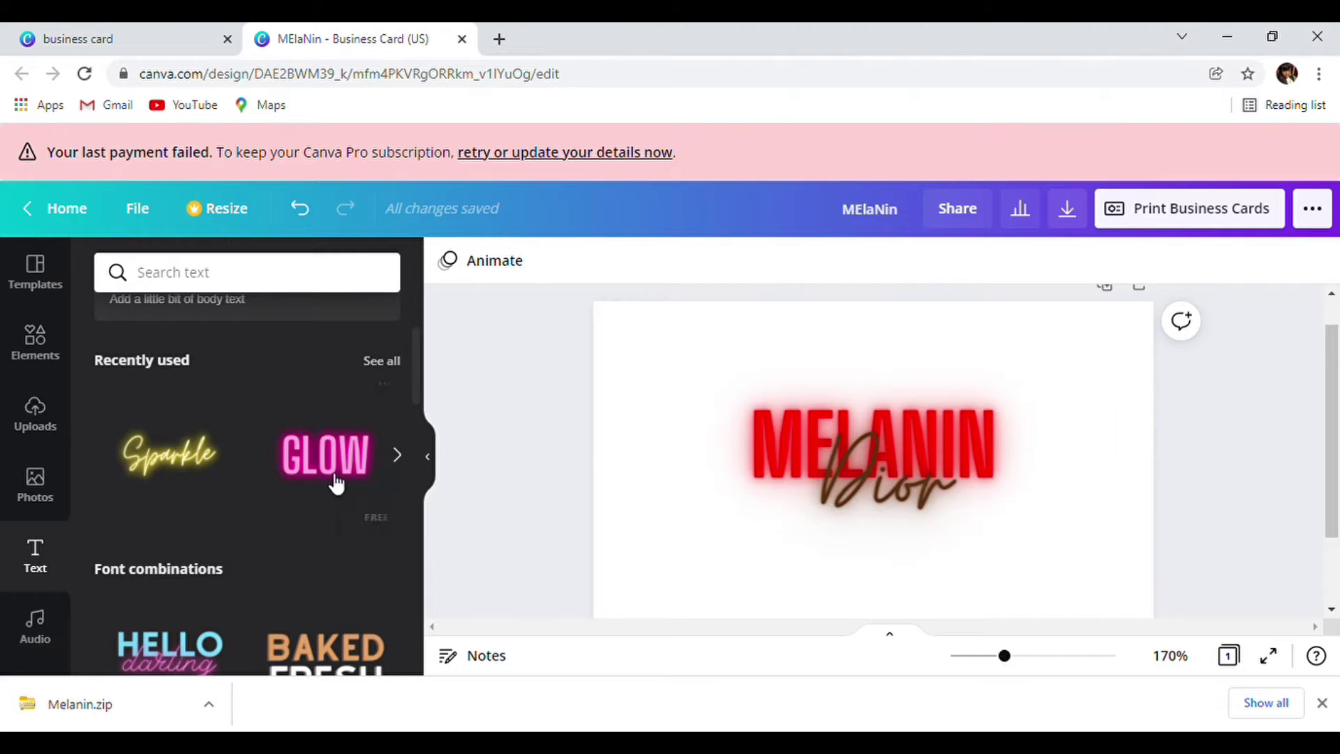
pyautogui.scroll(3, 336, 484)
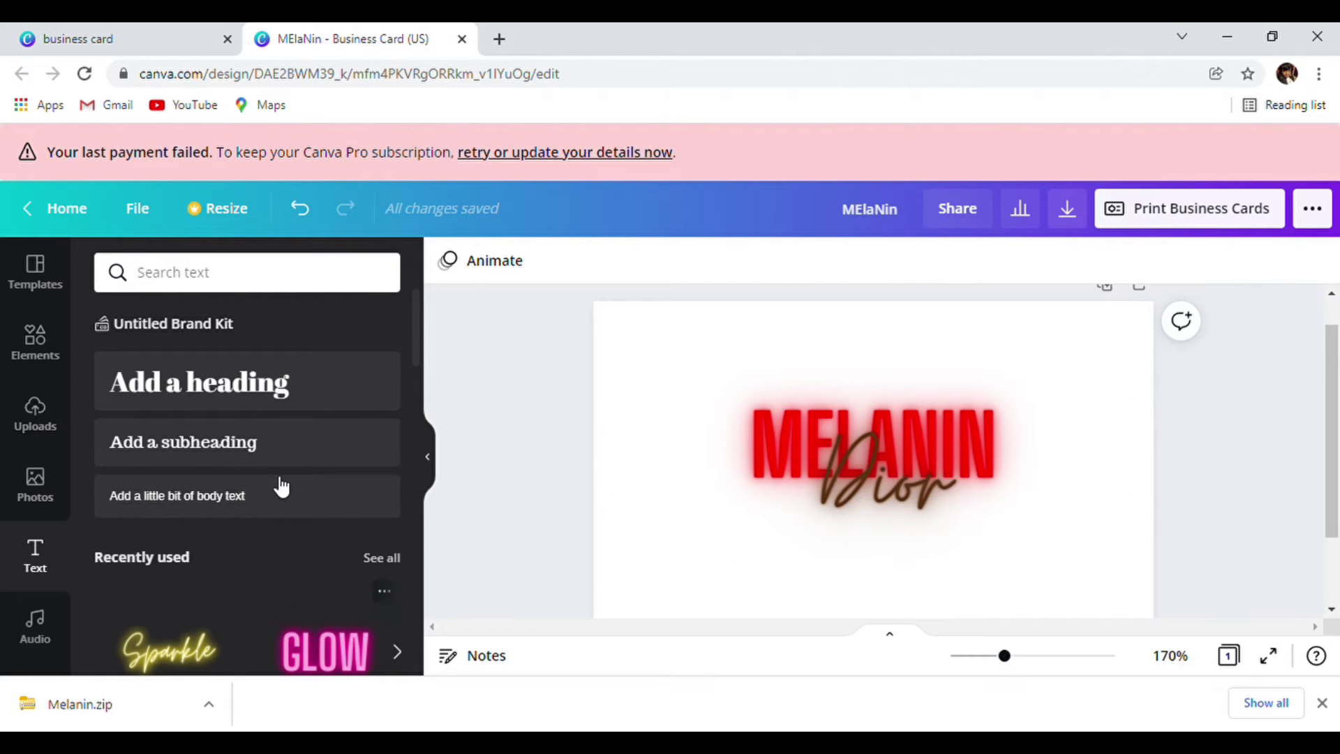
pyautogui.click(215, 508)
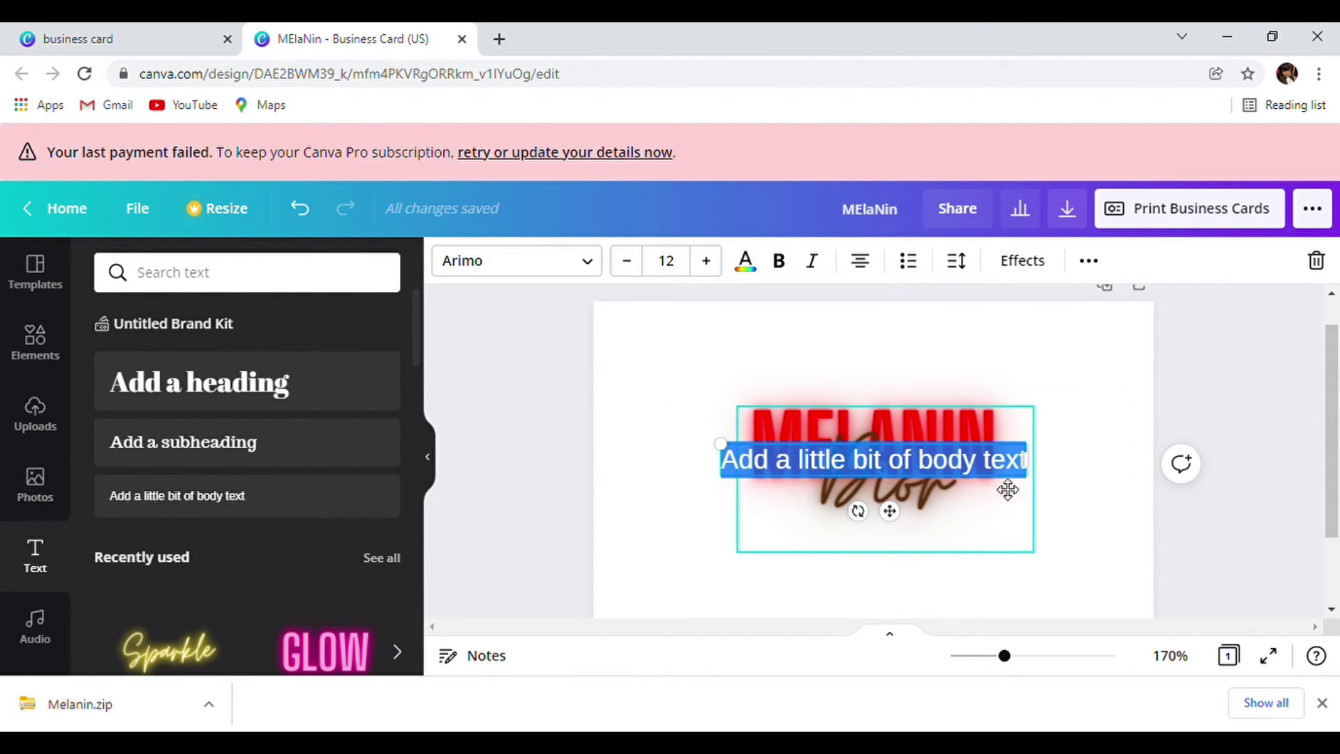
pyautogui.click(1237, 328)
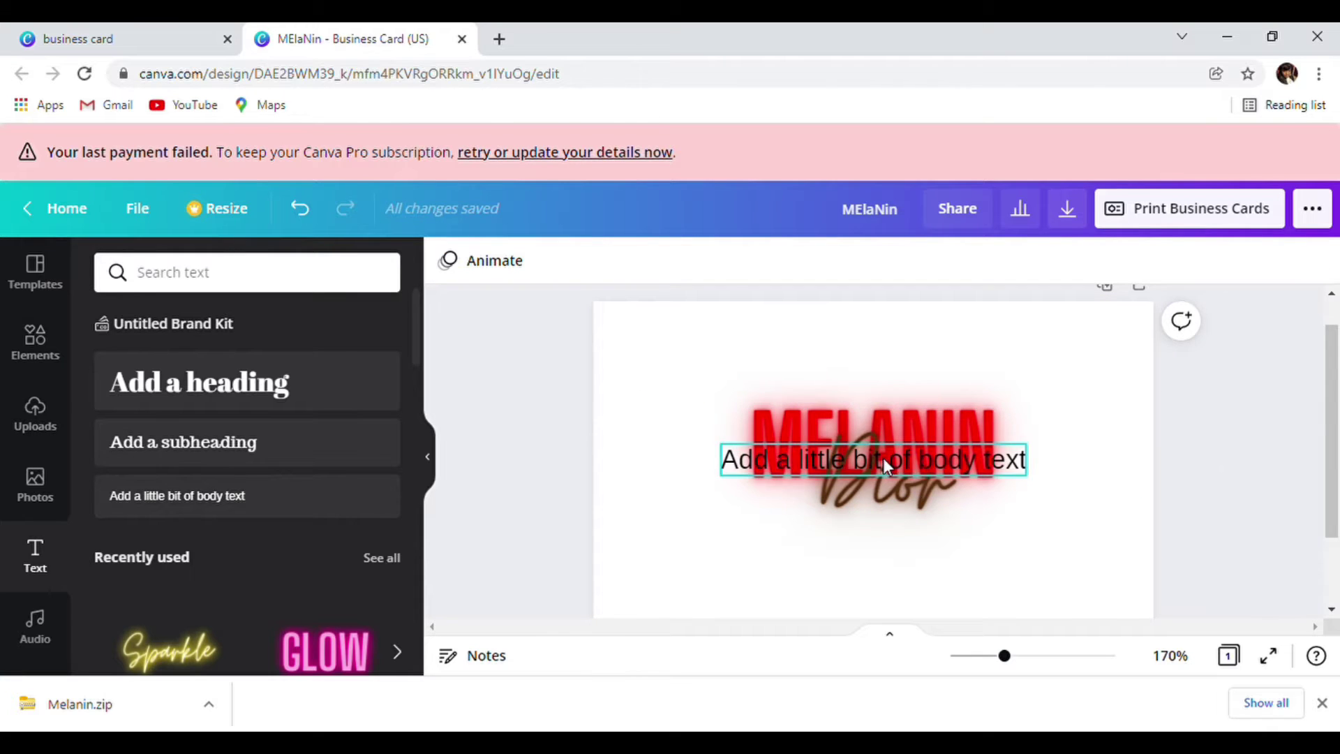
# Step: Move the body text above "MELANIN" and replace its placeholder wording with "Thank You!"
pyautogui.moveTo(883, 458); pyautogui.dragTo(885, 338)
pyautogui.doubleClick(1026, 349)
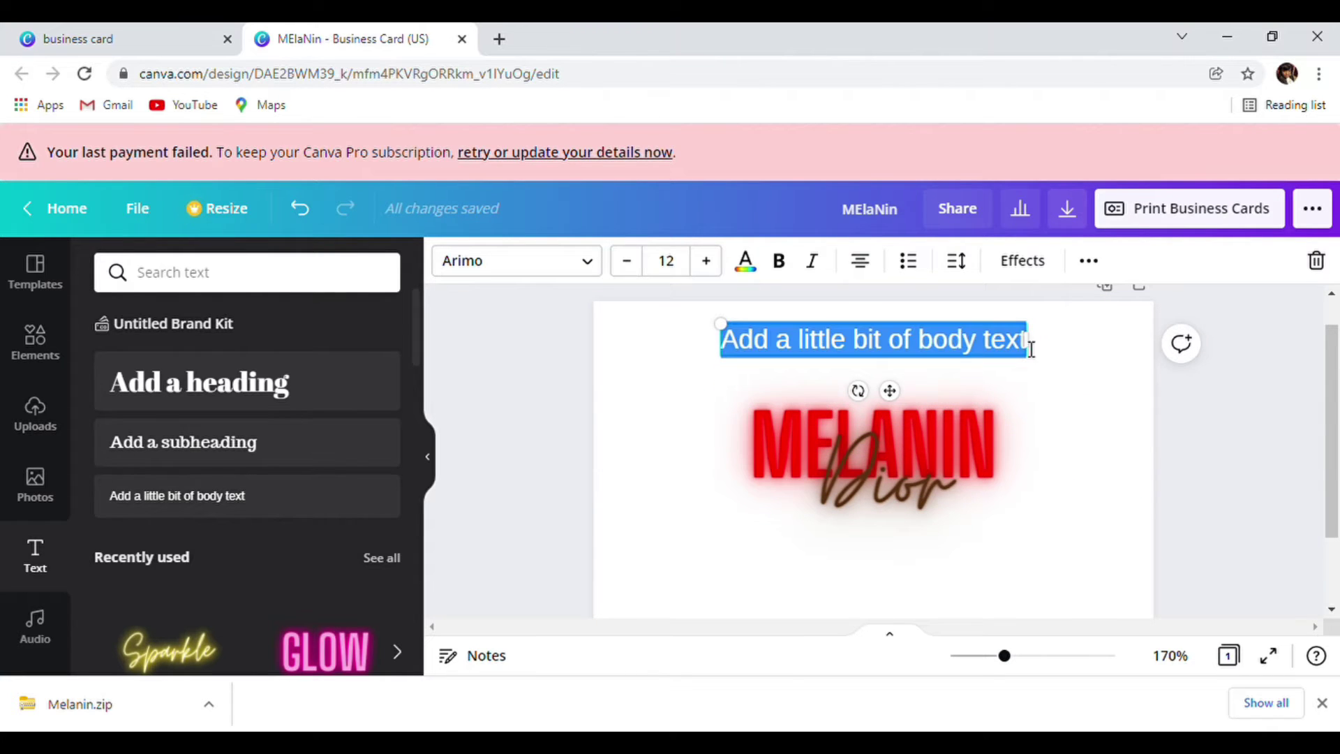
pyautogui.press('BackSpace')
pyautogui.write('Th')
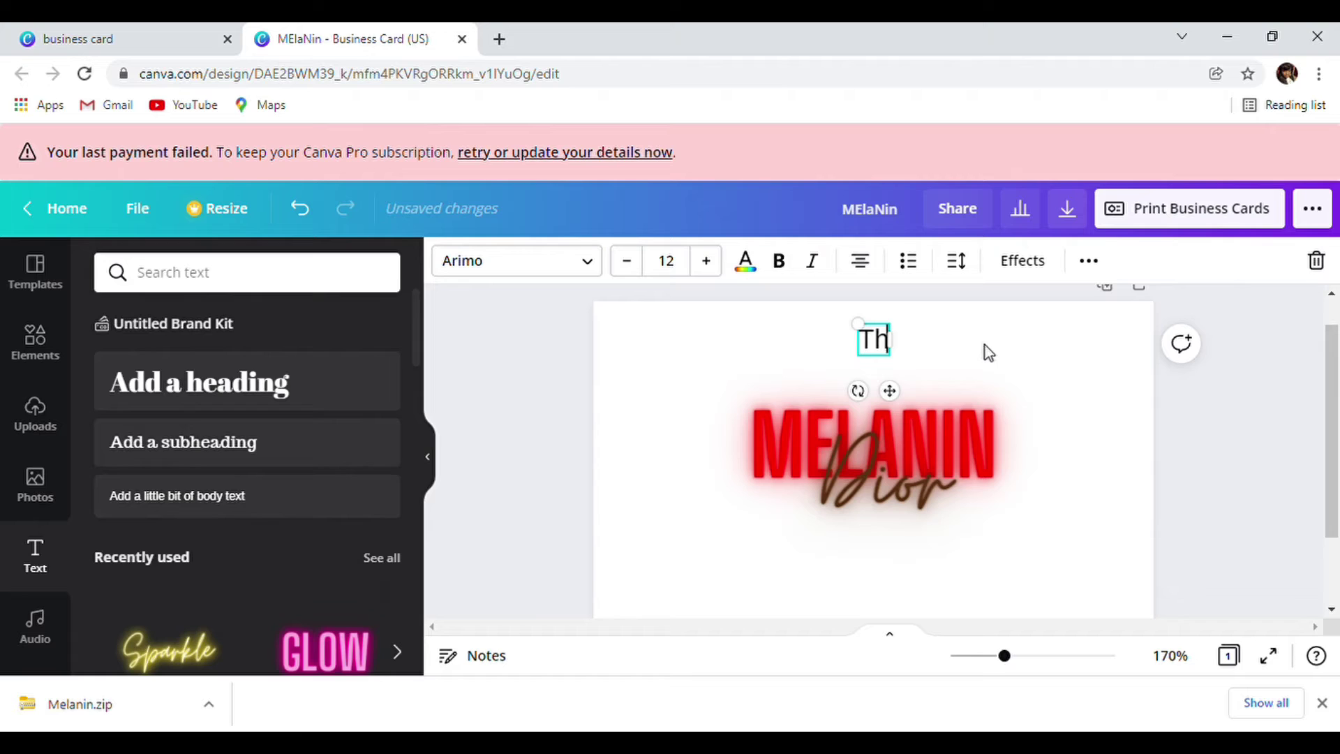
pyautogui.write('ank yo')
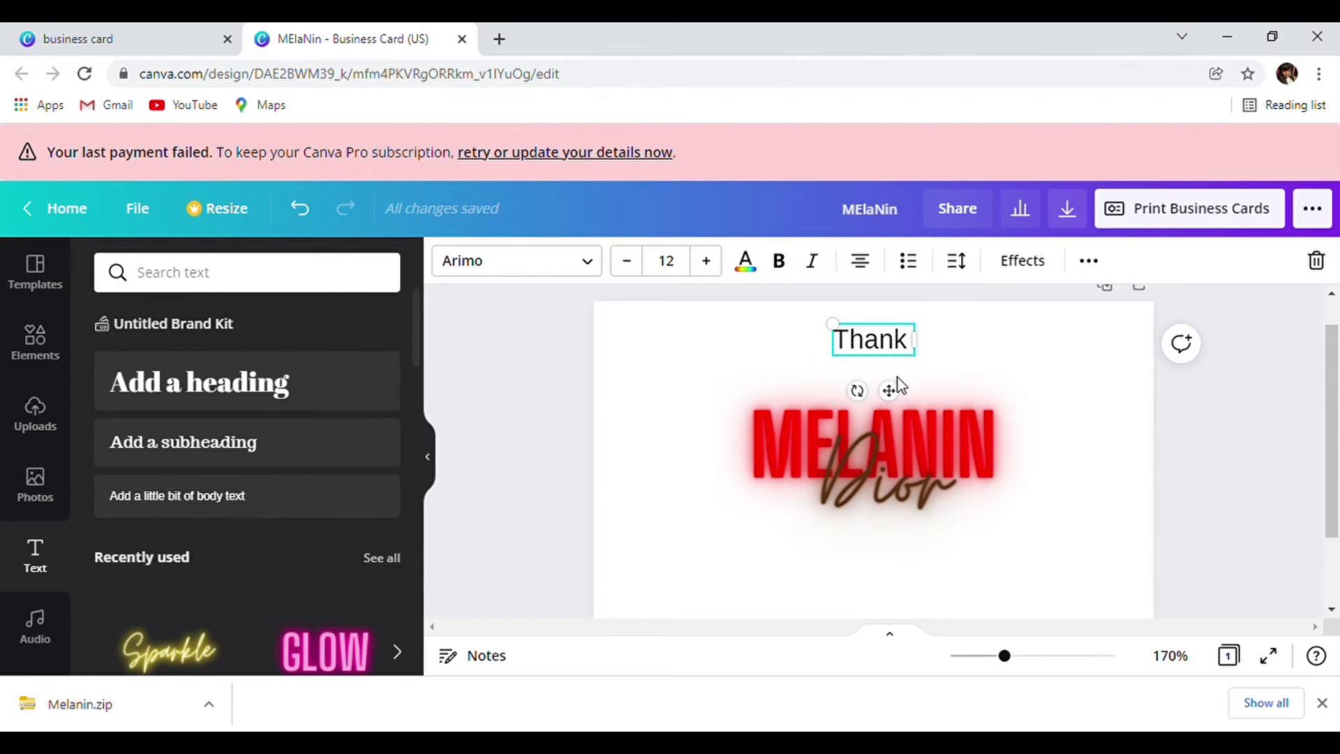
pyautogui.press('BackSpace')
pyautogui.press('BackSpace')
pyautogui.press('BackSpace')
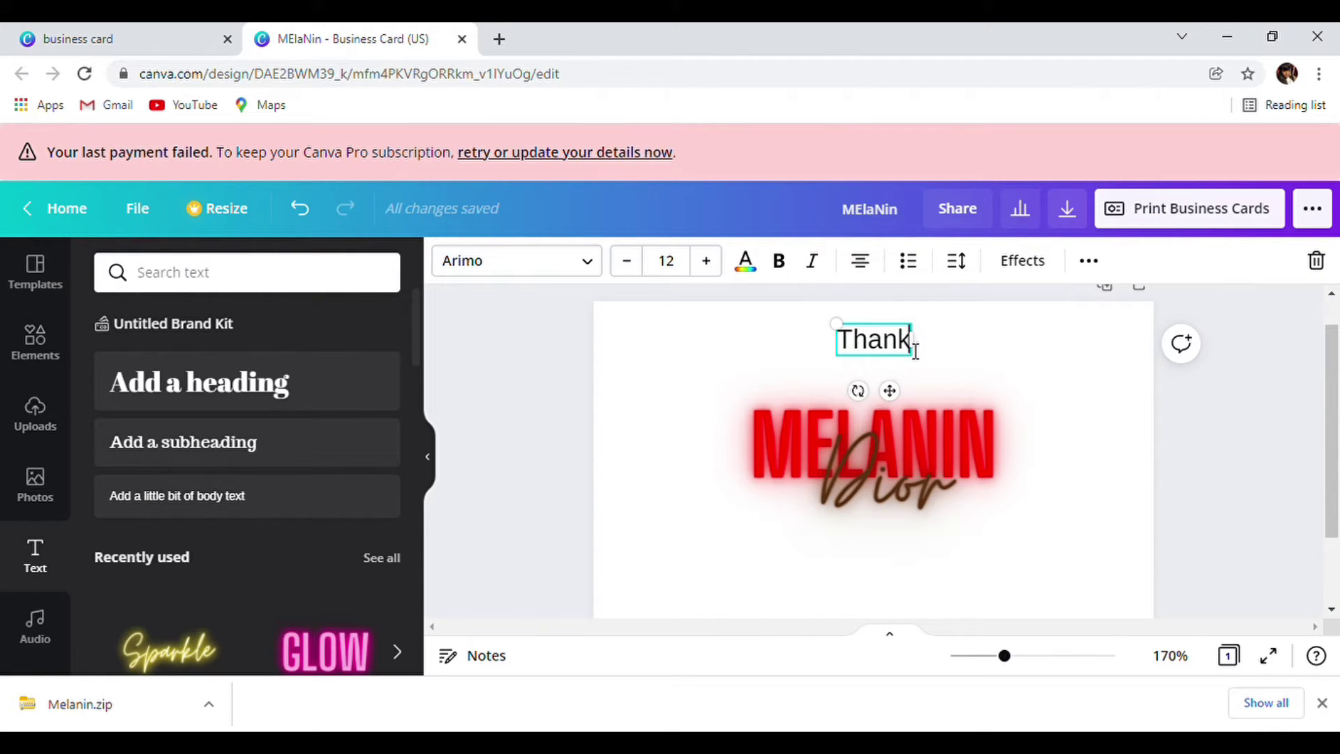
pyautogui.write('Y')
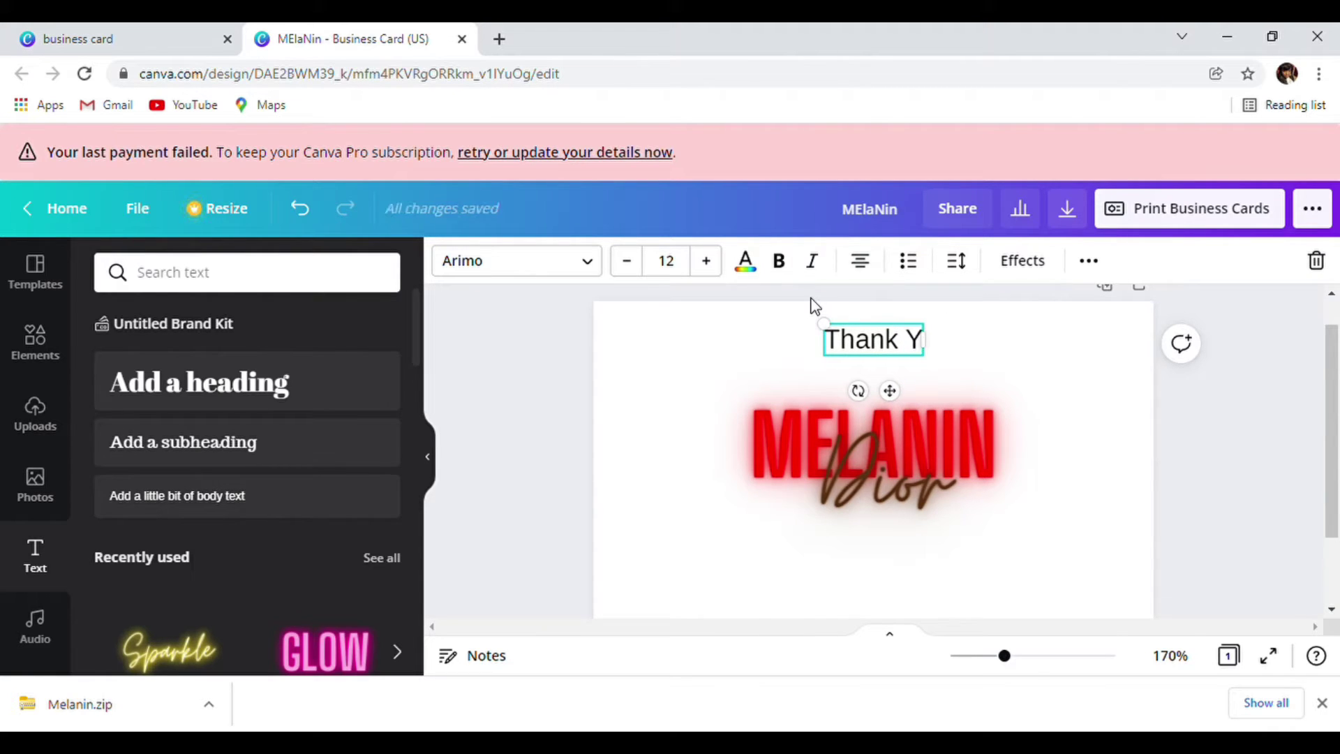
pyautogui.write('ou!')
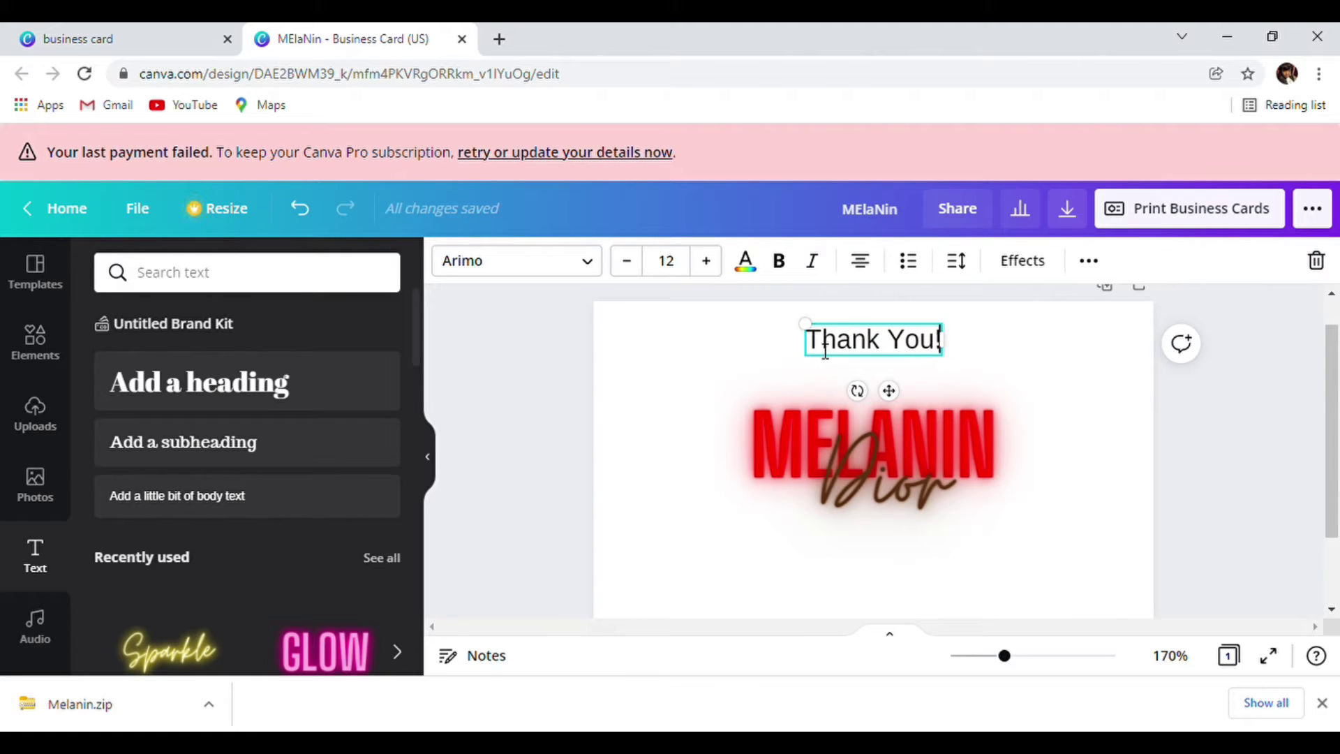
# Step: Make the "Thank You!" text bold and color it with the red document color
pyautogui.moveTo(823, 345); pyautogui.dragTo(955, 353)
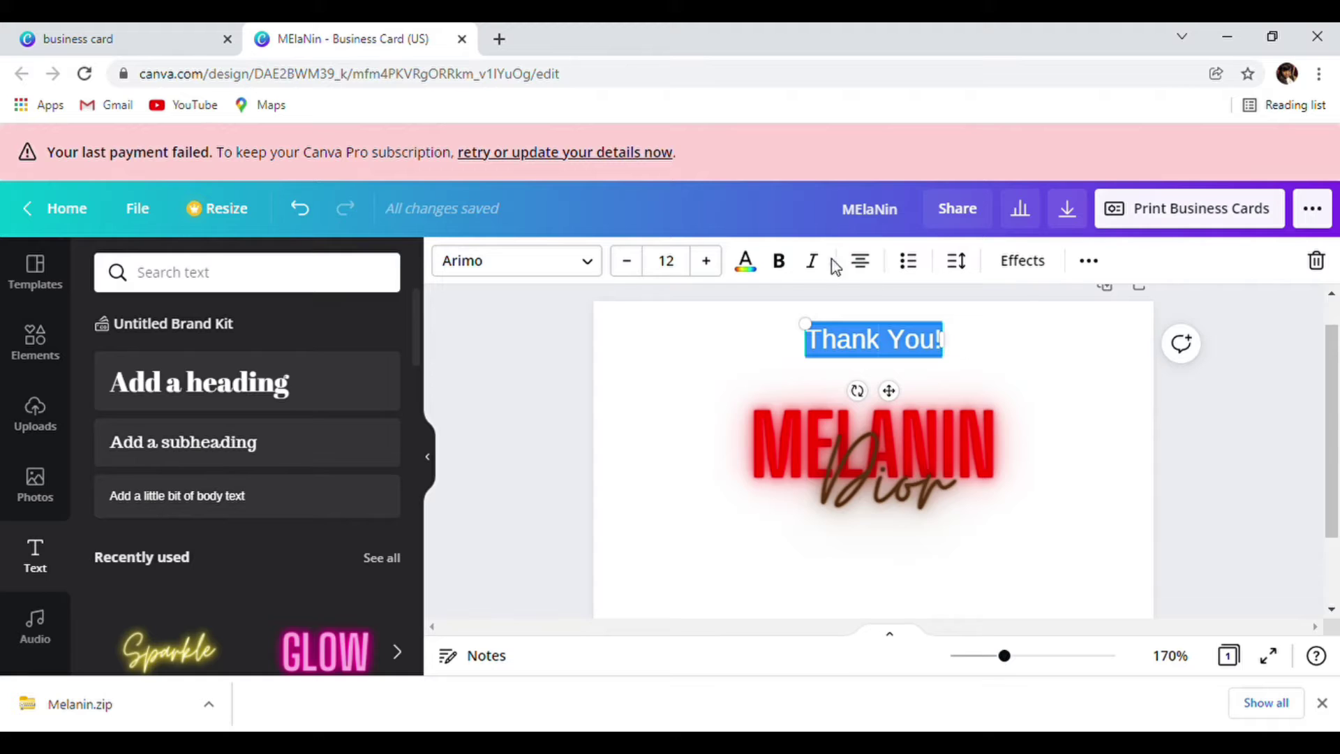
pyautogui.click(780, 264)
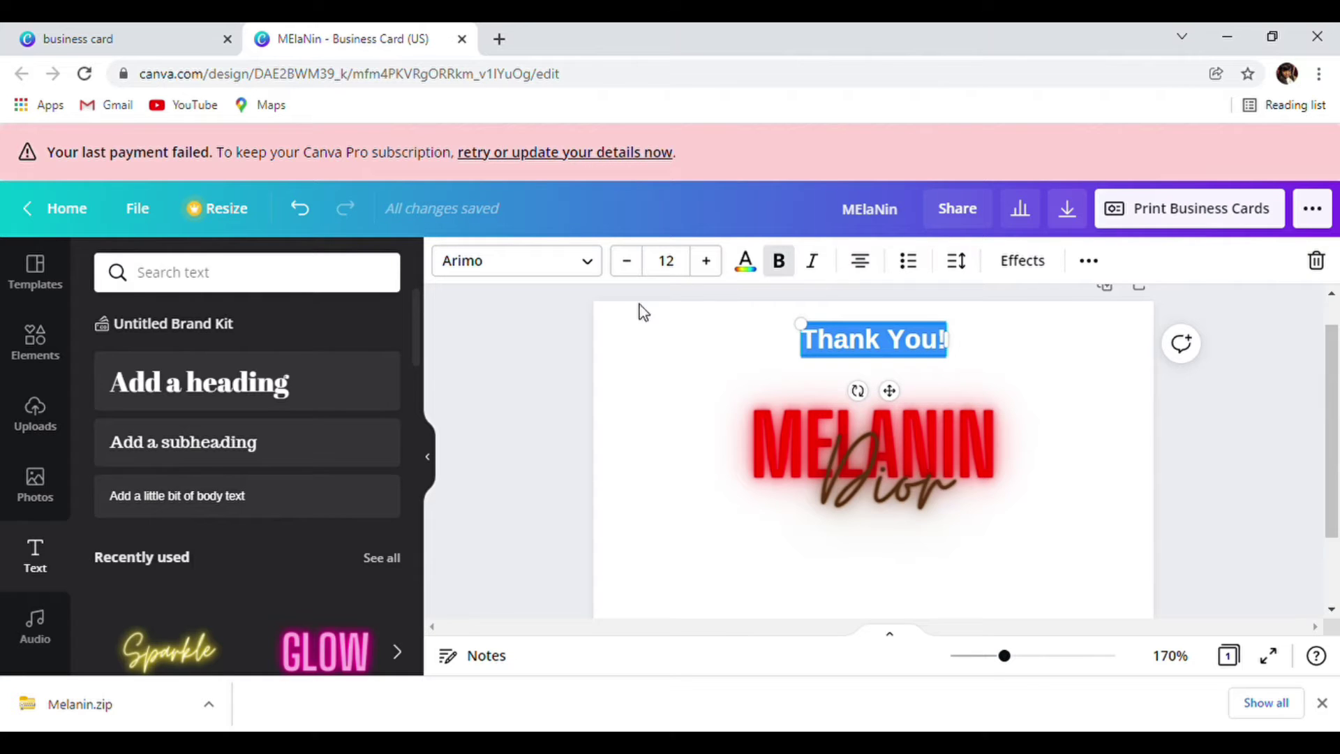
pyautogui.click(746, 271)
pyautogui.click(273, 364)
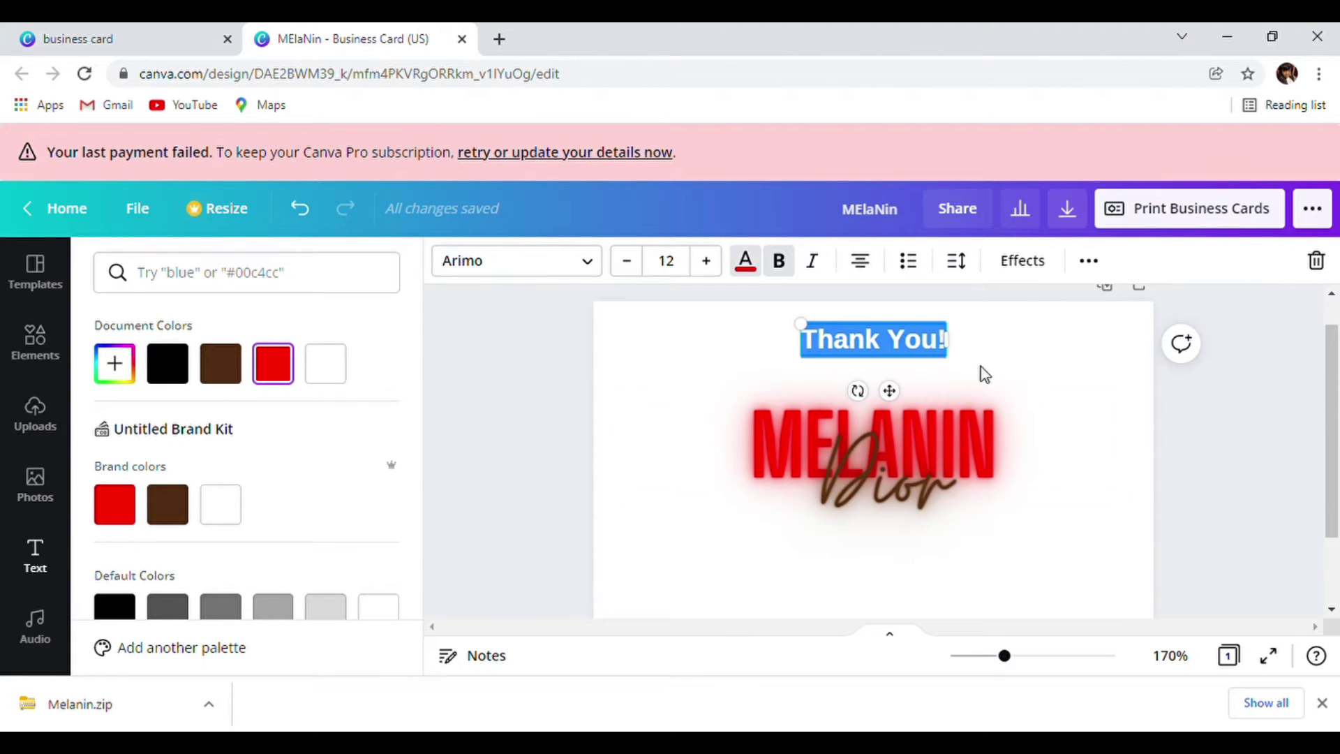
pyautogui.press('Escape')
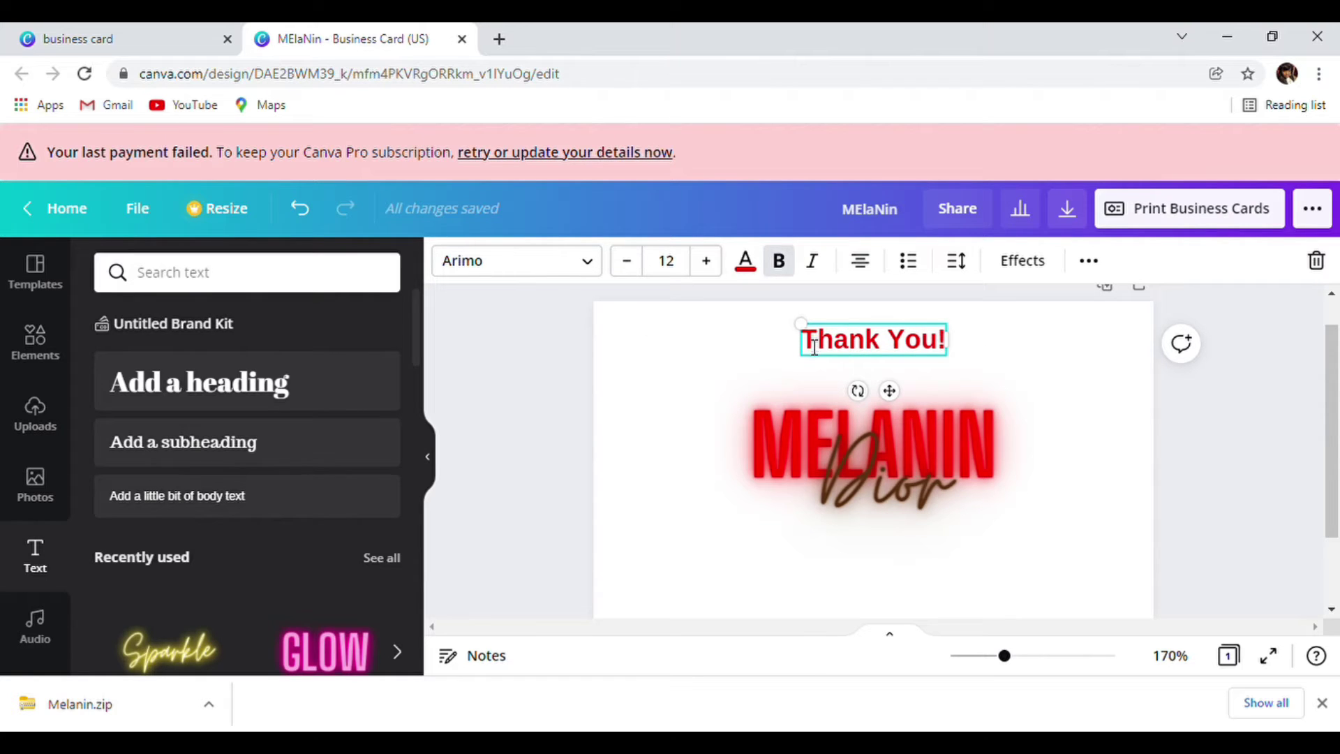
# Step: Change the font of the "Thank You!" text to Big Shoulders Display and deselect it
pyautogui.moveTo(814, 347); pyautogui.dragTo(959, 353)
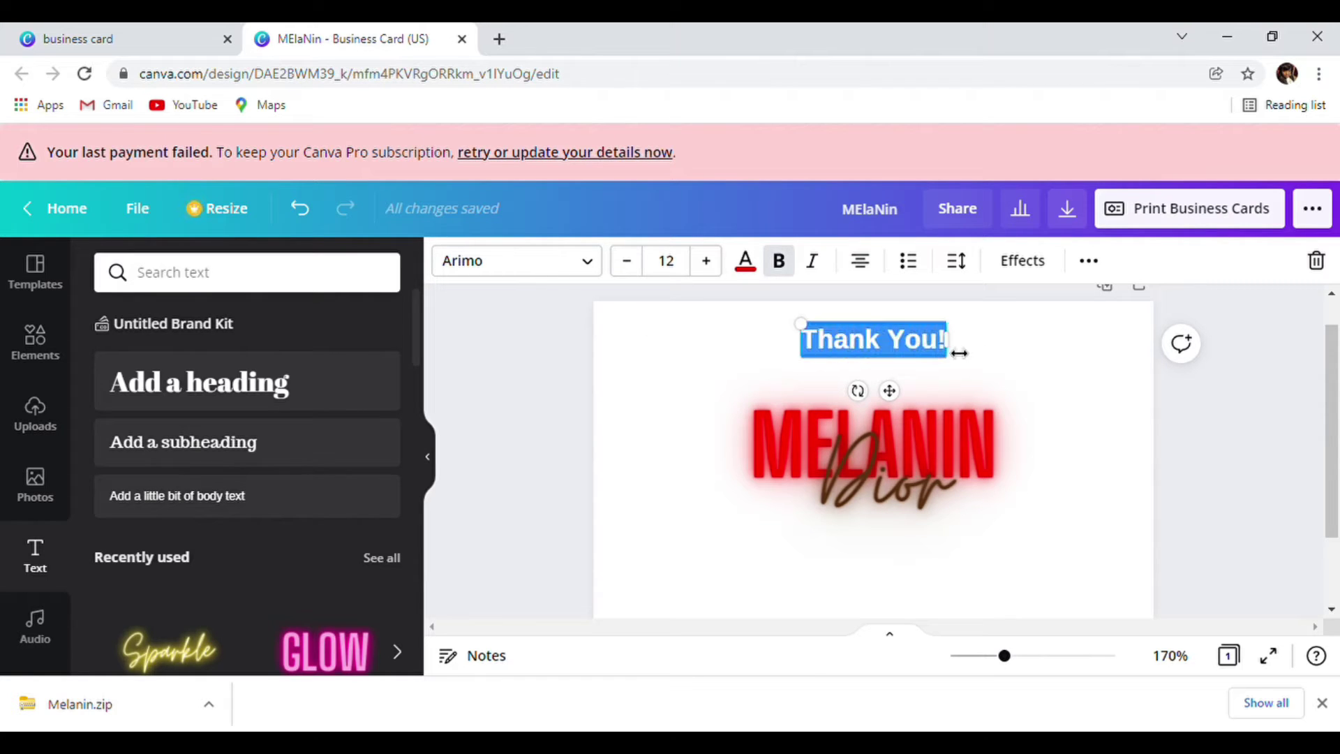
pyautogui.click(588, 261)
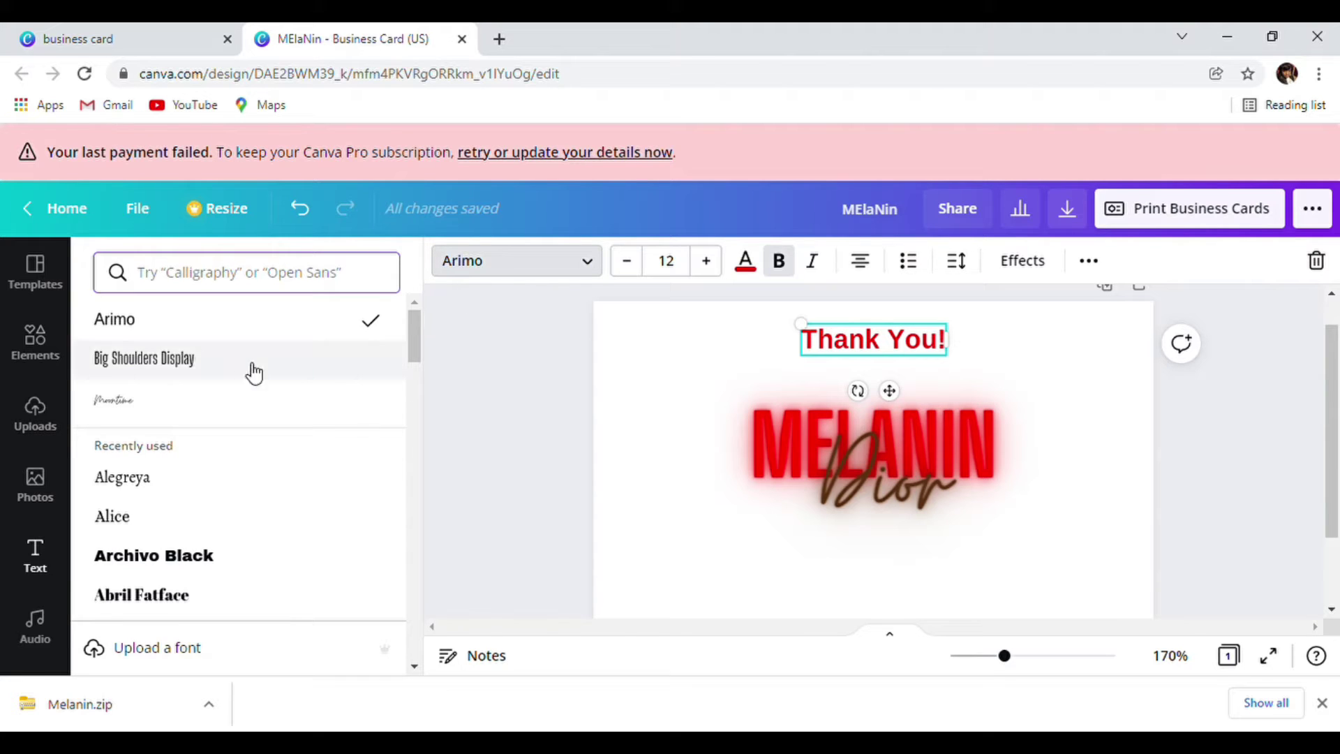
pyautogui.click(233, 359)
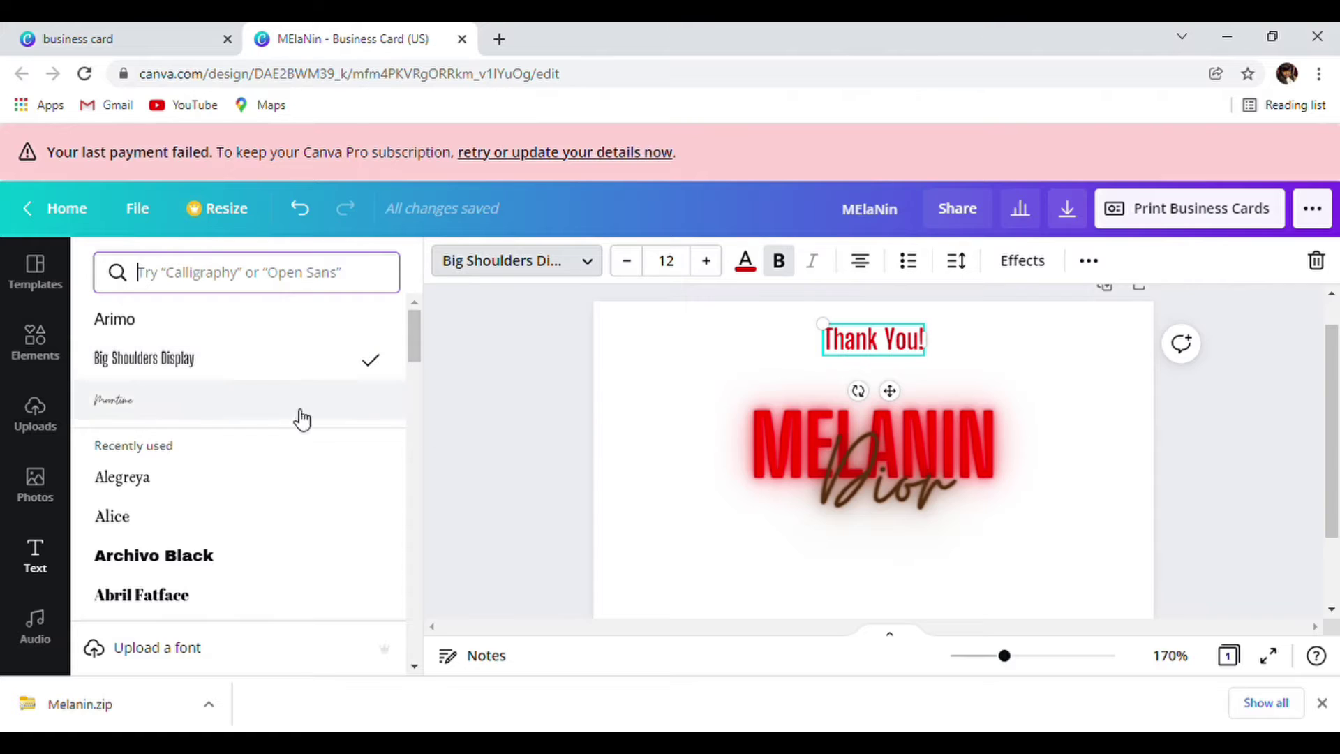
pyautogui.click(652, 344)
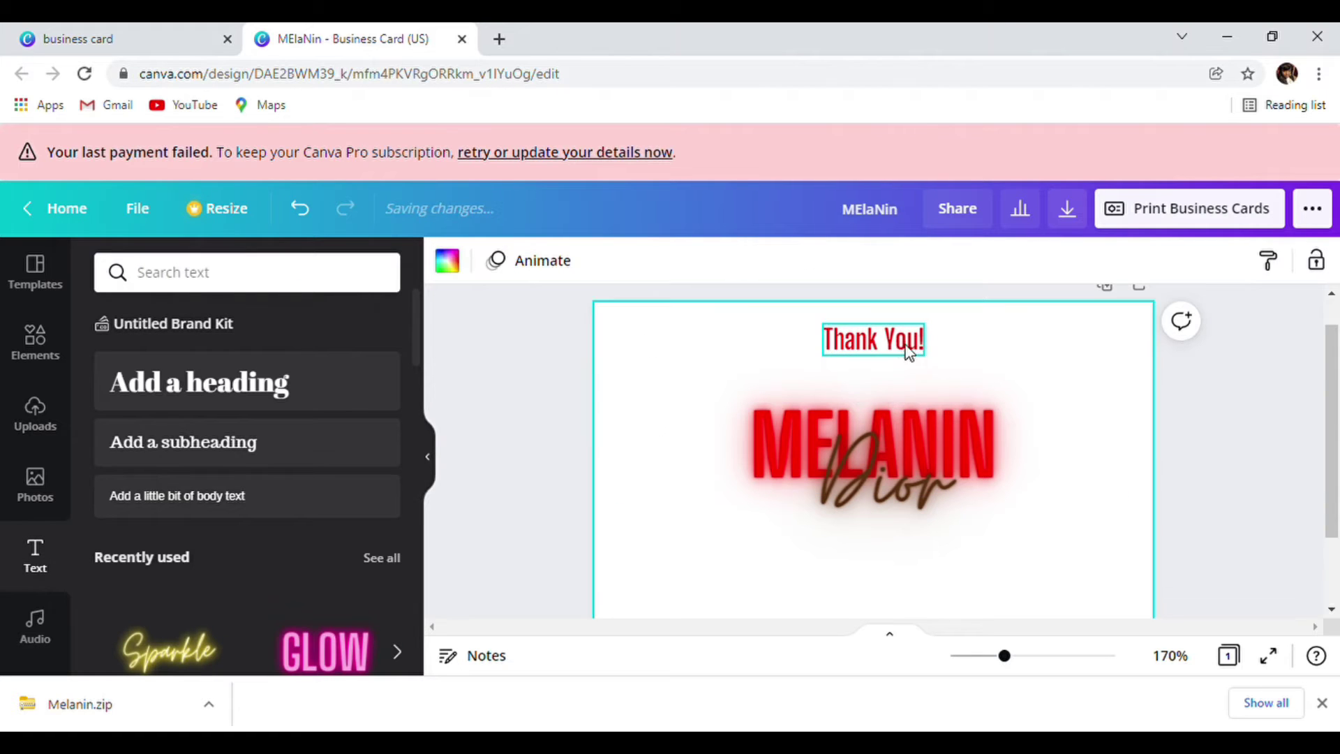
# Step: Move "Thank You!" into the card's upper-left corner and place a copy of it near the middle of the top edge
pyautogui.moveTo(863, 346); pyautogui.dragTo(675, 325)
pyautogui.rightClick(671, 325)
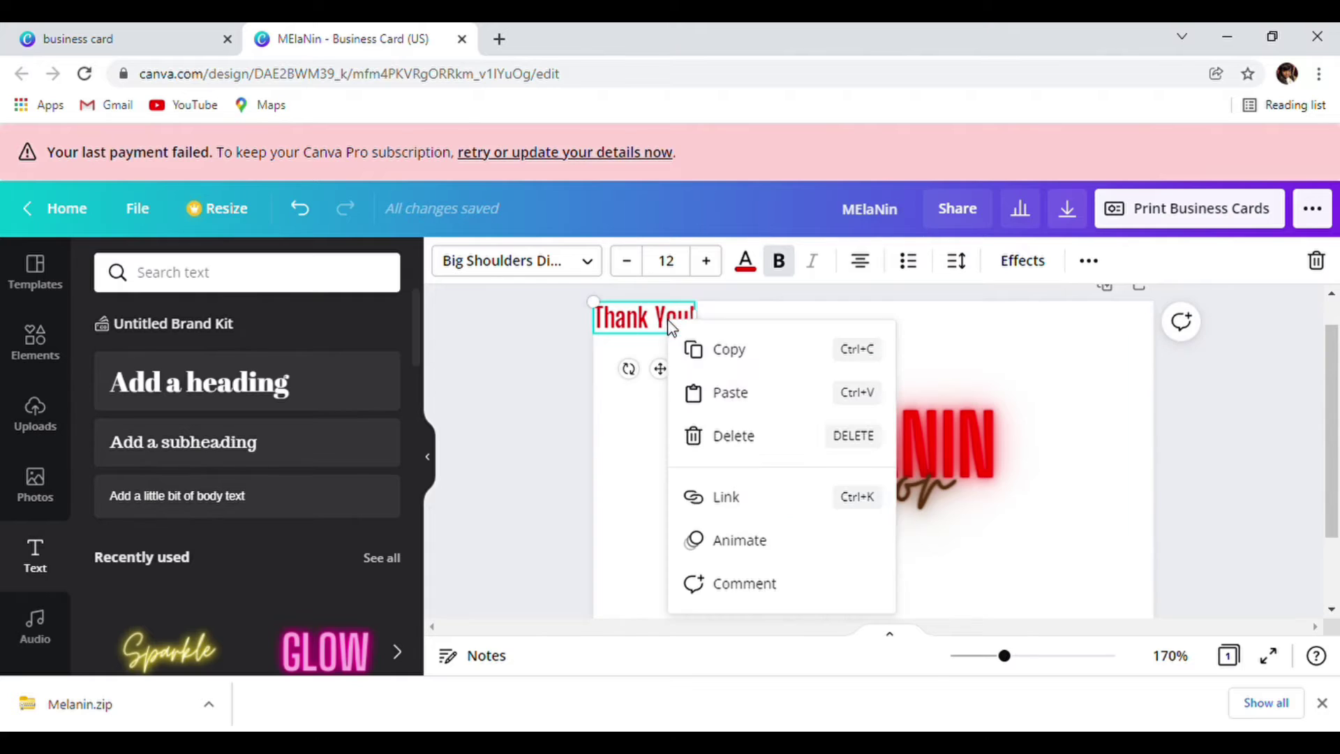
pyautogui.click(723, 358)
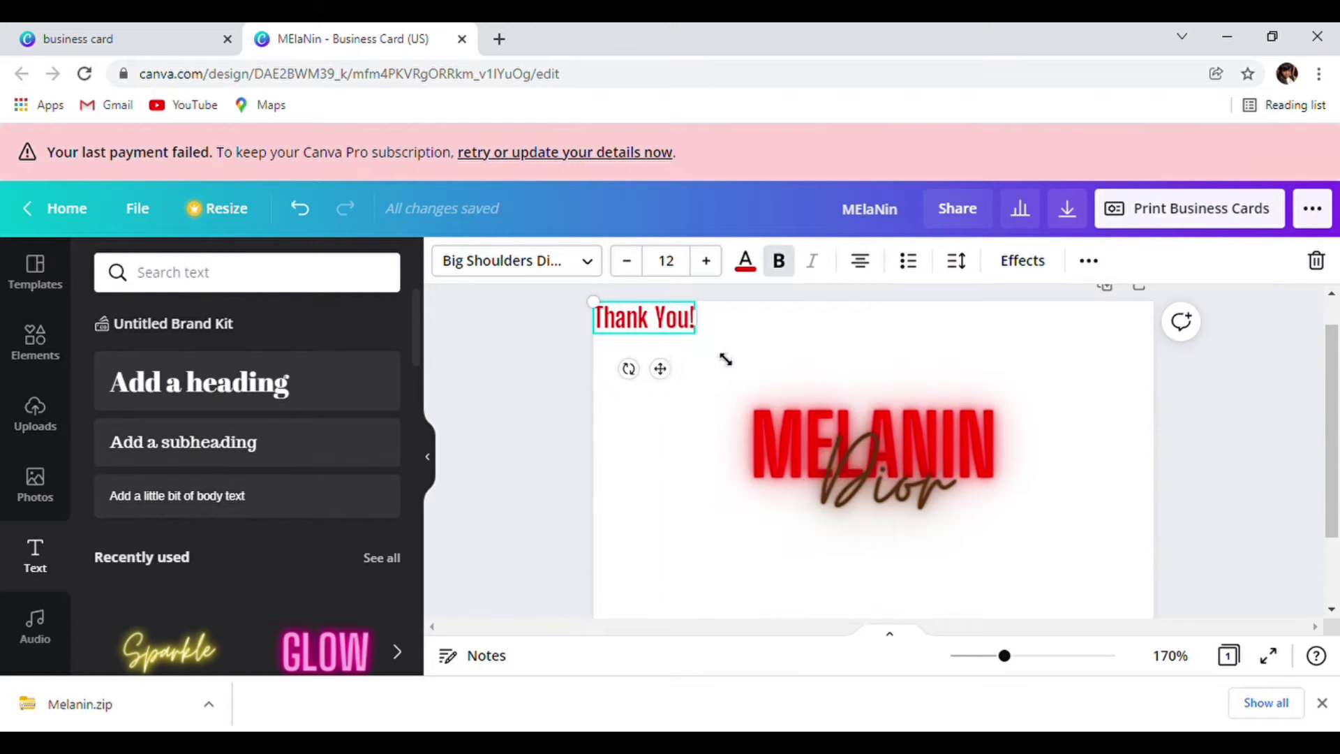
pyautogui.rightClick(756, 319)
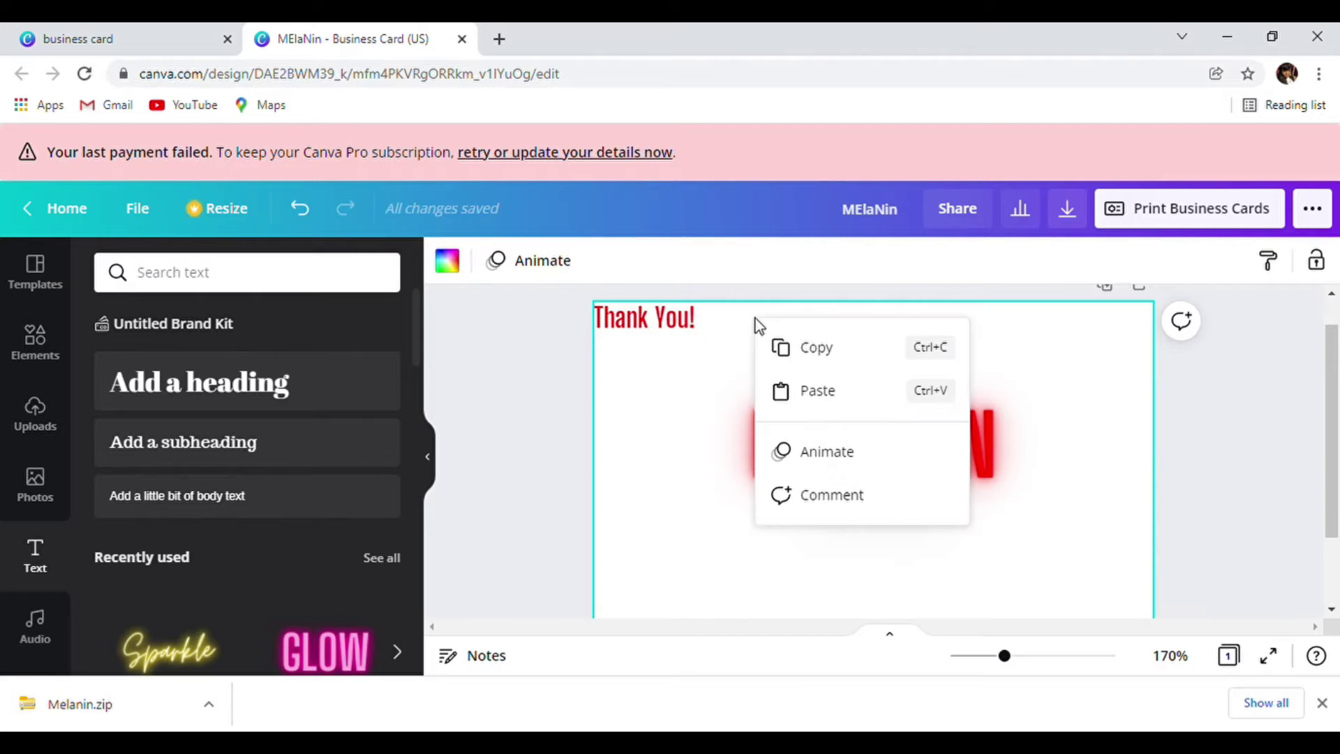
pyautogui.click(818, 392)
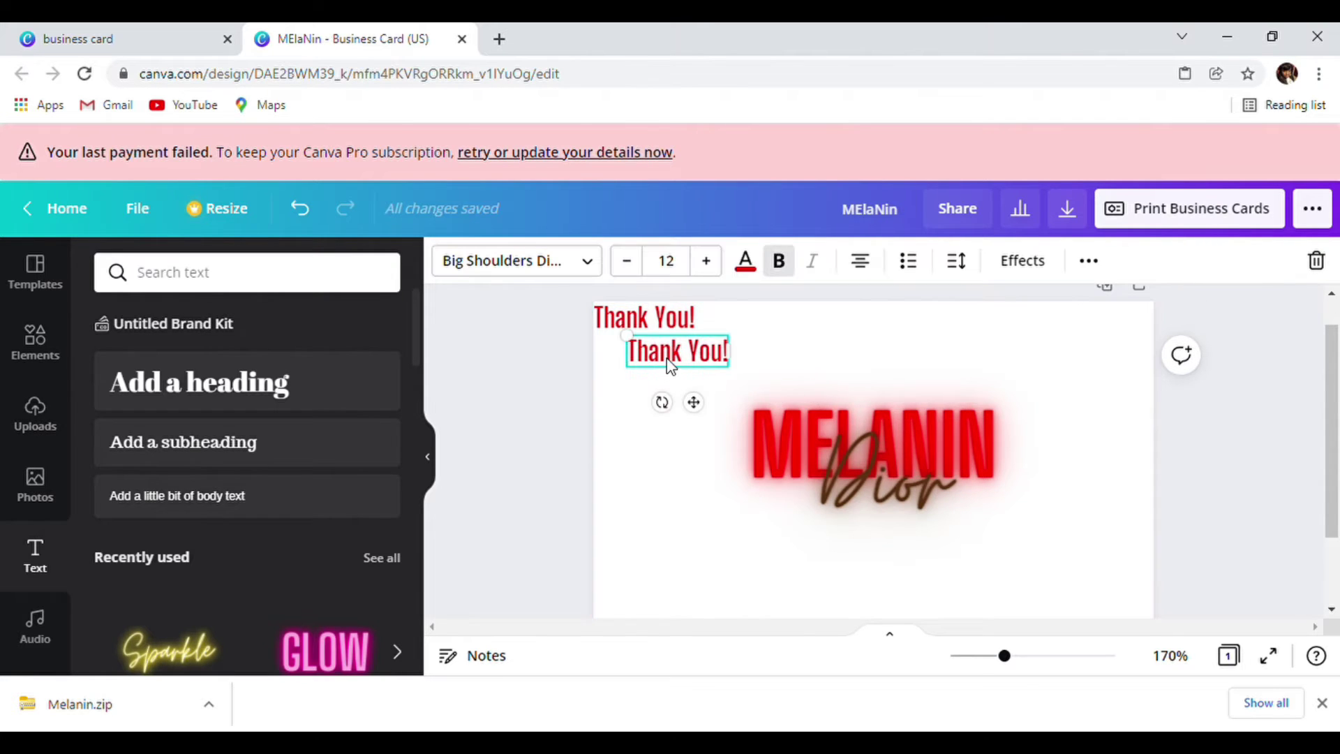
pyautogui.moveTo(671, 365); pyautogui.dragTo(866, 342)
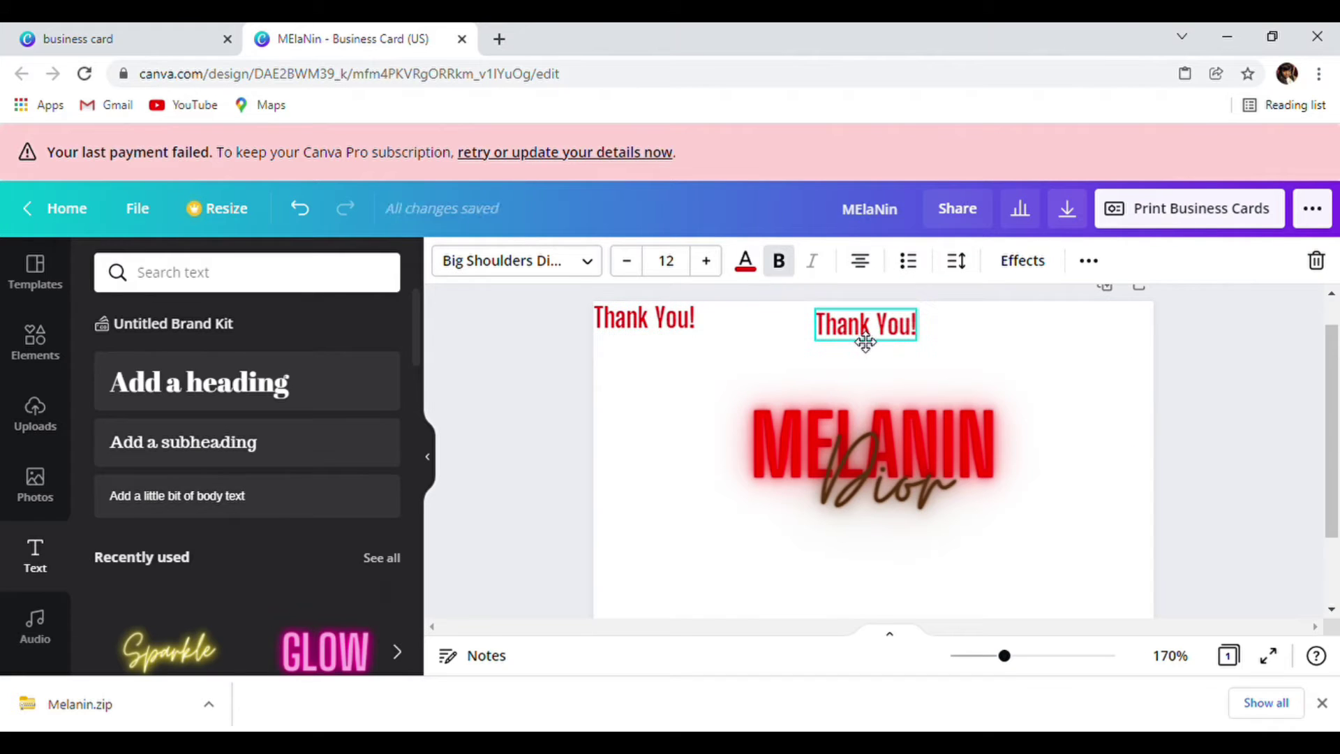
# Step: Paste another "Thank You!" copy, place it in the card's upper-right corner and deselect it
pyautogui.rightClick(1017, 327)
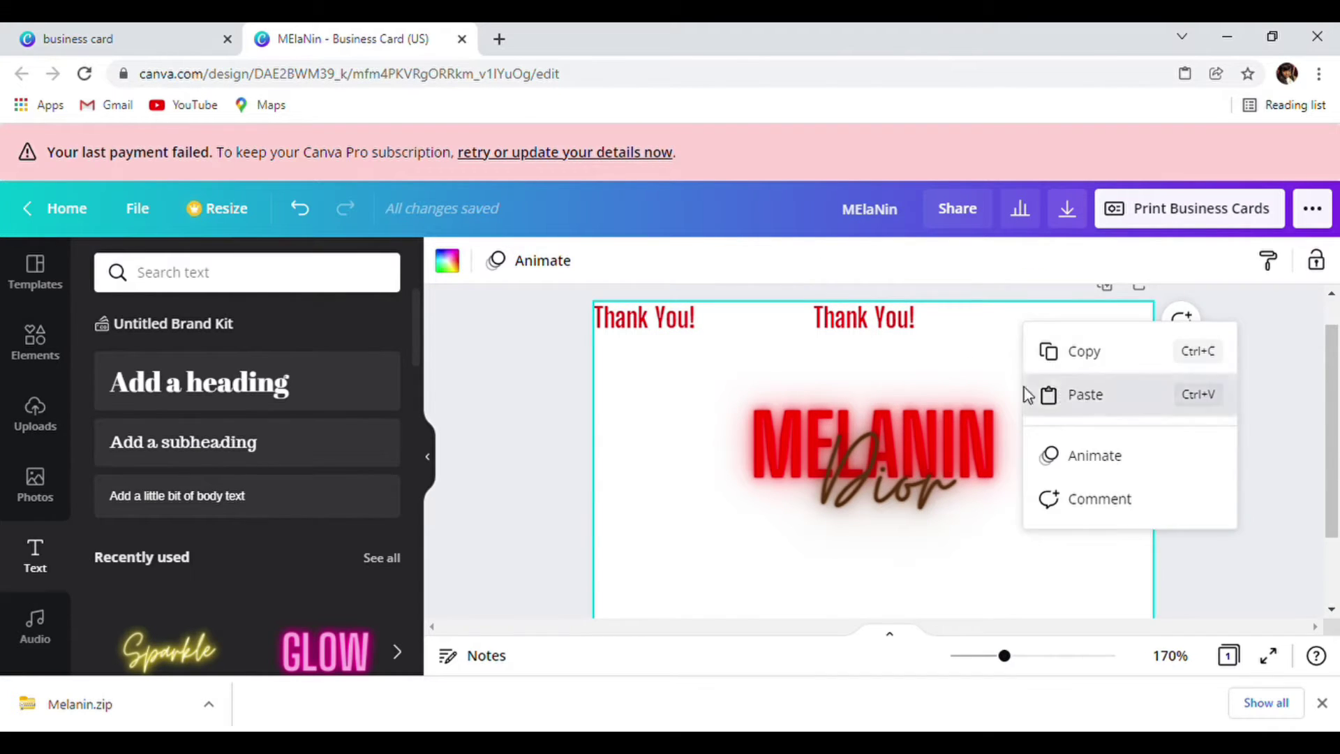
pyautogui.click(1083, 395)
pyautogui.moveTo(656, 360); pyautogui.dragTo(1097, 332)
pyautogui.click(1190, 338)
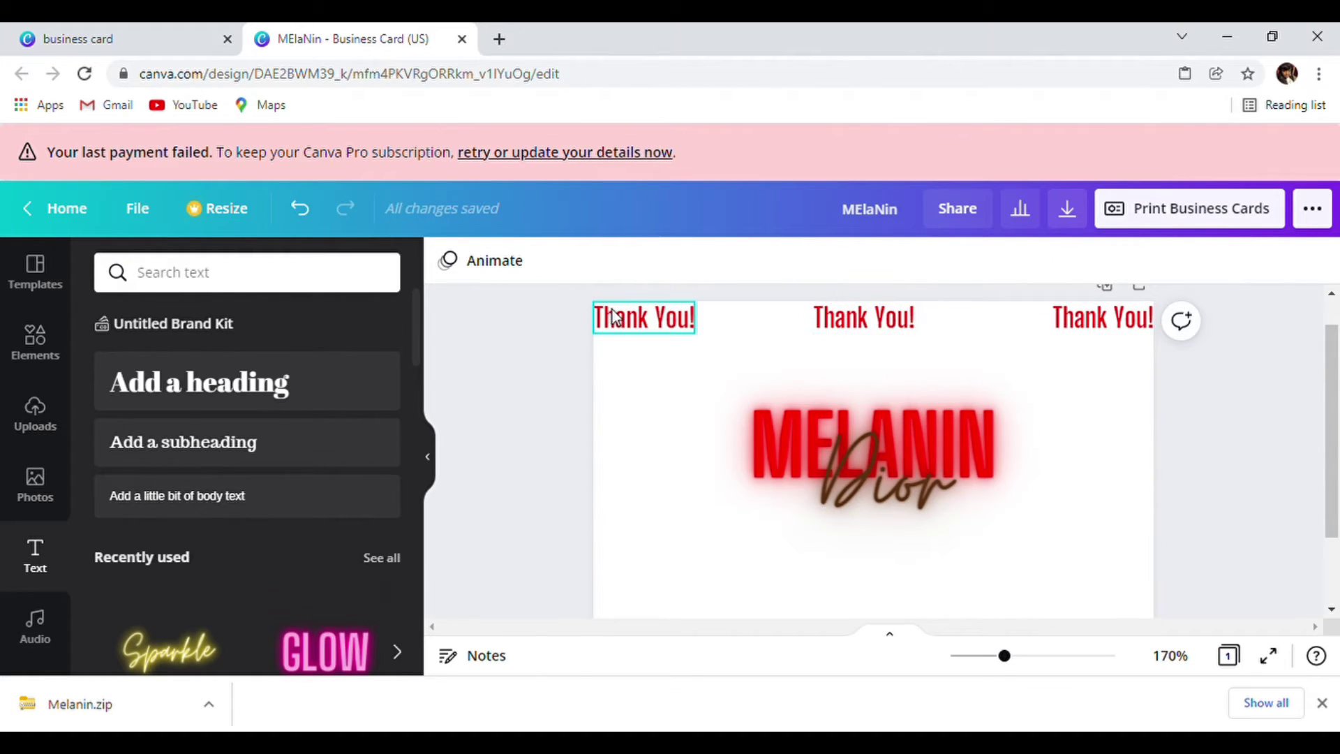
# Step: Center the middle "Thank You!" horizontally on the card and snap the right copy into the upper-right corner
pyautogui.click(1108, 315)
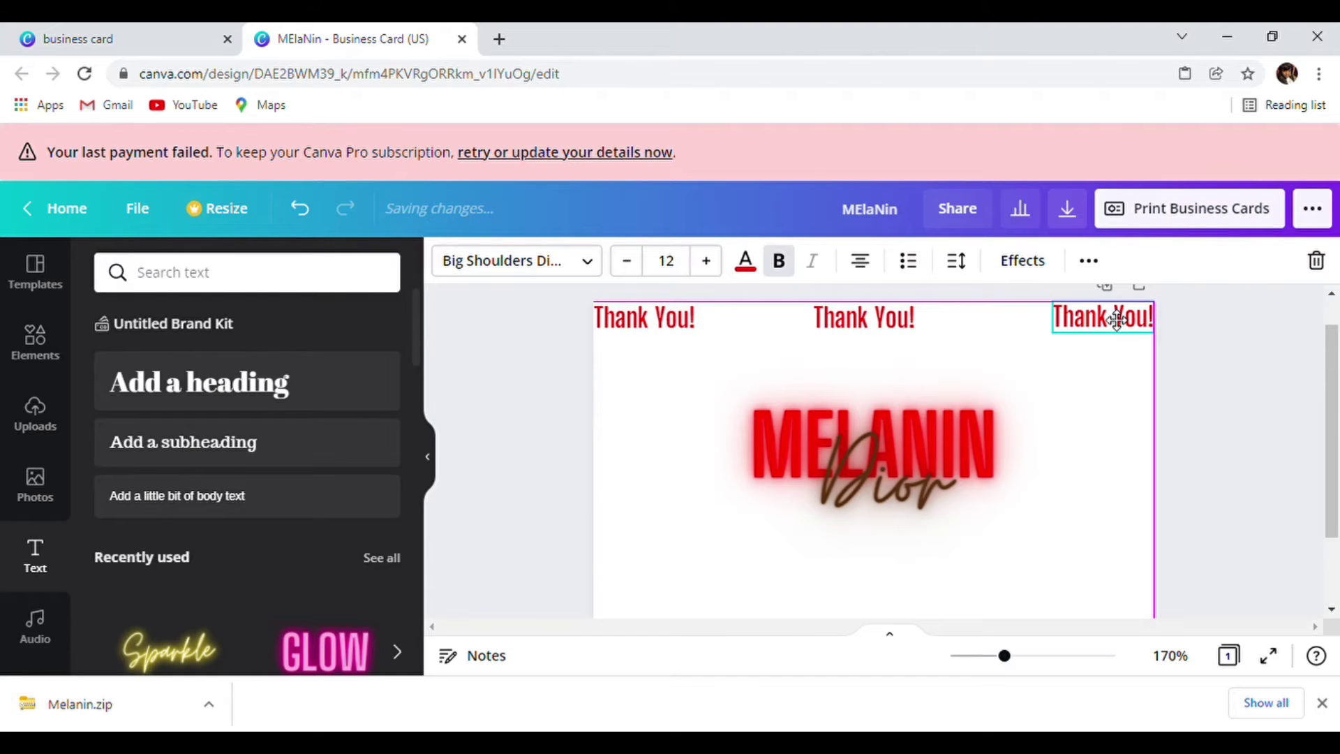
pyautogui.moveTo(904, 322); pyautogui.dragTo(914, 323)
pyautogui.click(1040, 365)
pyautogui.moveTo(1097, 328); pyautogui.dragTo(1092, 325)
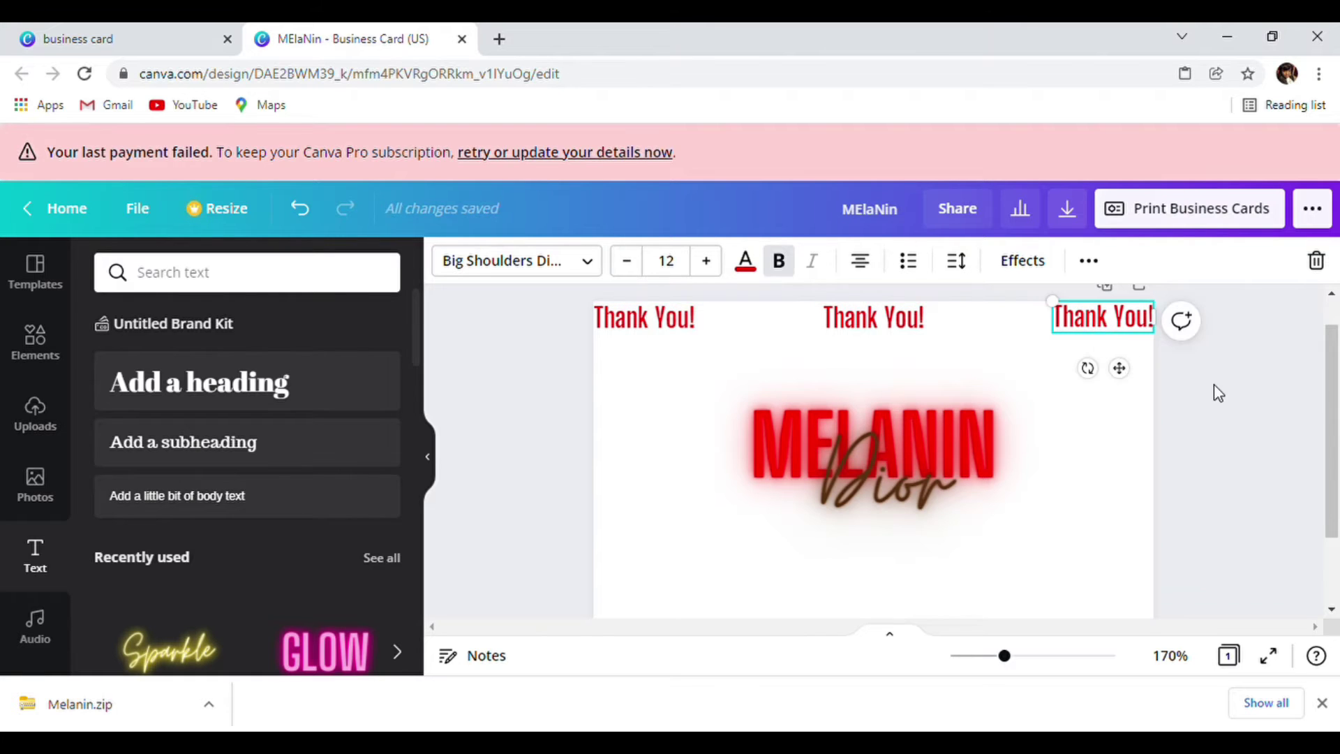
pyautogui.click(1218, 417)
# Step: Set the left "Thank You!" text to font size 14 and widen its box to fit one line
pyautogui.click(653, 307)
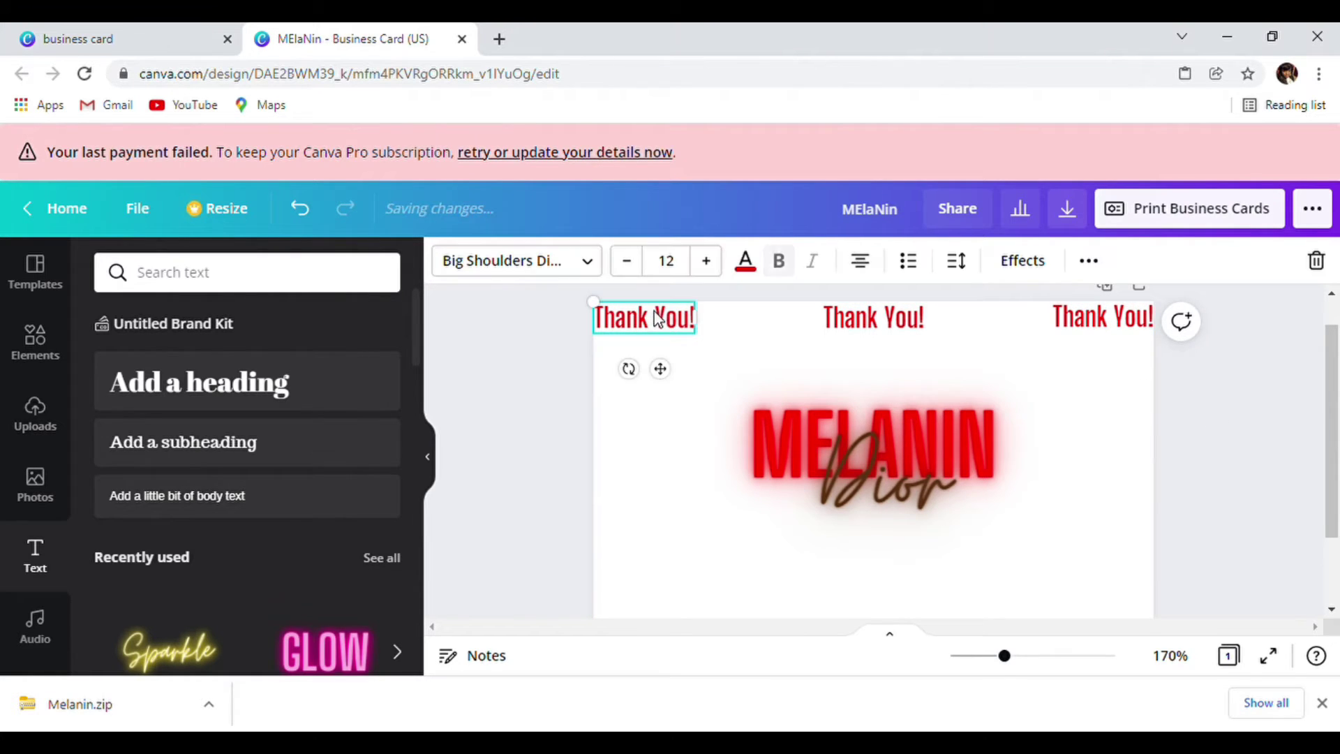
pyautogui.click(706, 261)
pyautogui.click(706, 260)
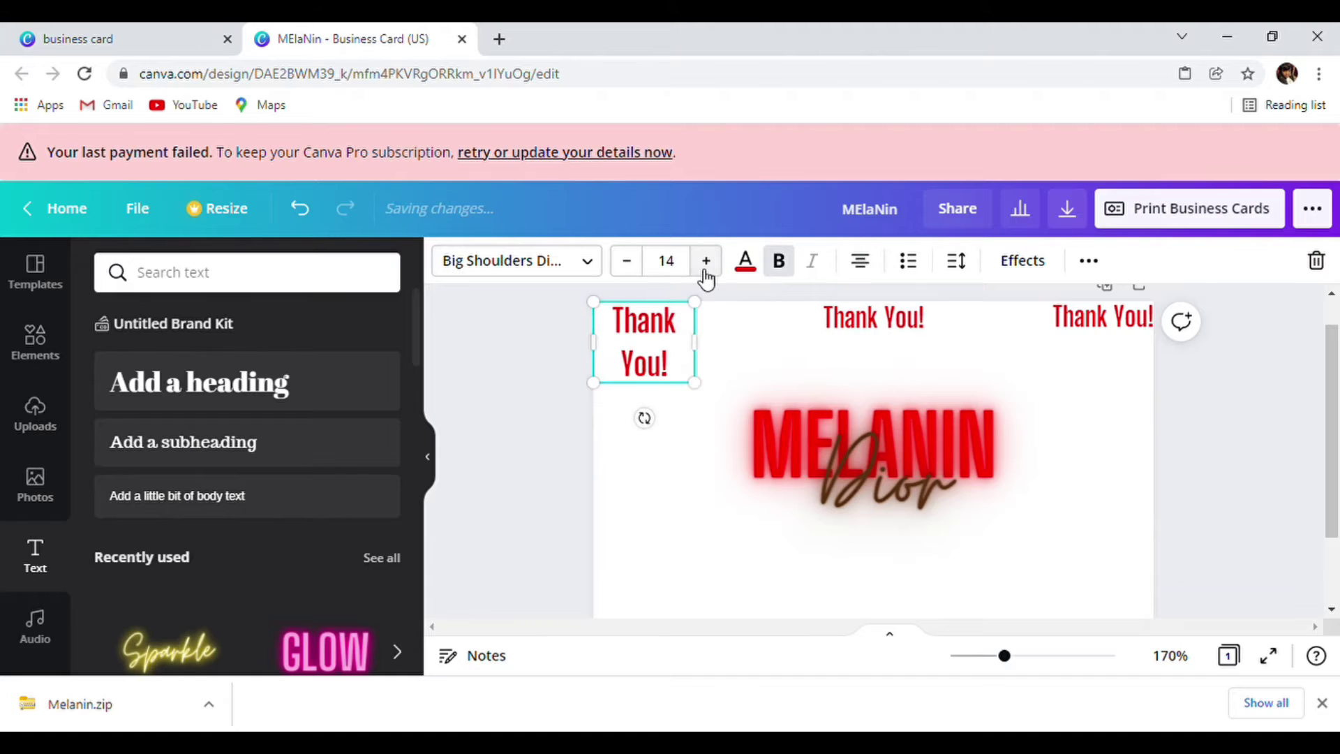
pyautogui.moveTo(712, 353); pyautogui.dragTo(747, 353)
# Step: Set the middle "Thank You!" text to font size 14
pyautogui.click(914, 328)
pyautogui.click(708, 262)
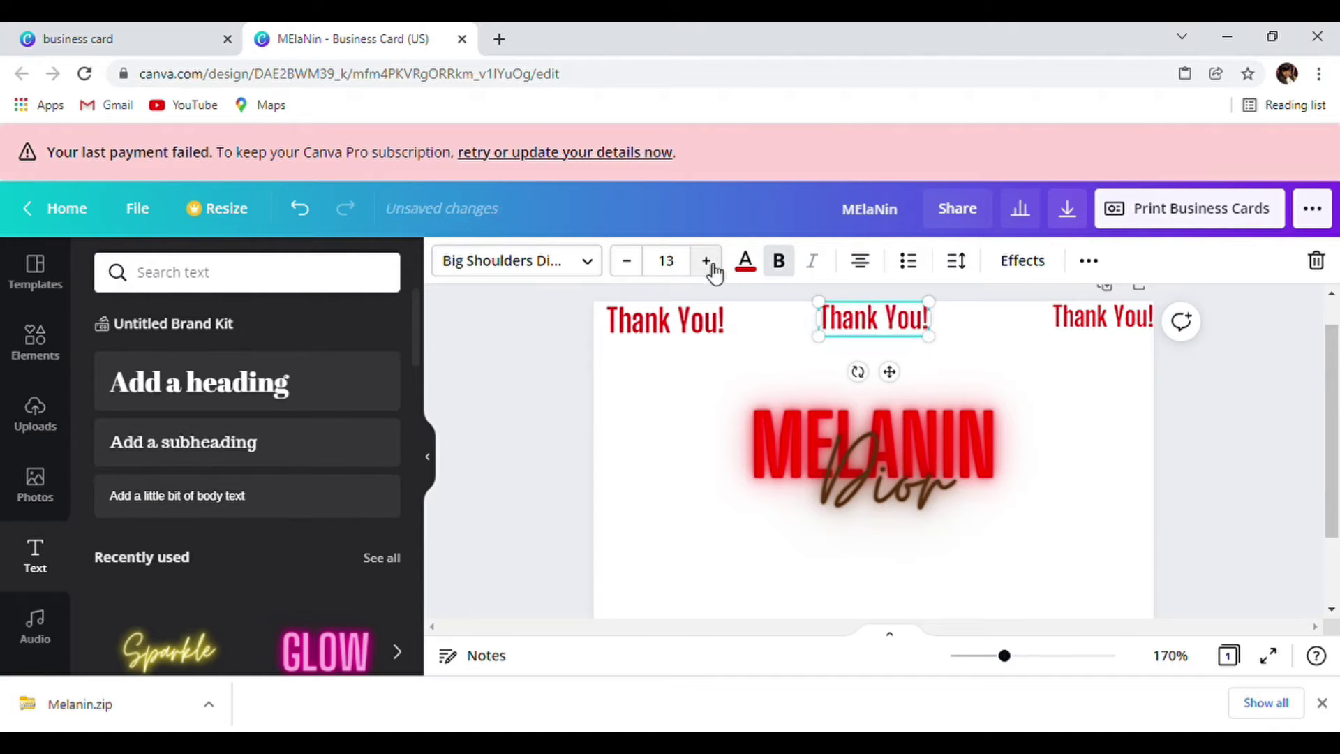
pyautogui.click(707, 263)
# Step: Set the right "Thank You!" text to font size 14, widen its box to fit one line and deselect it
pyautogui.click(1097, 333)
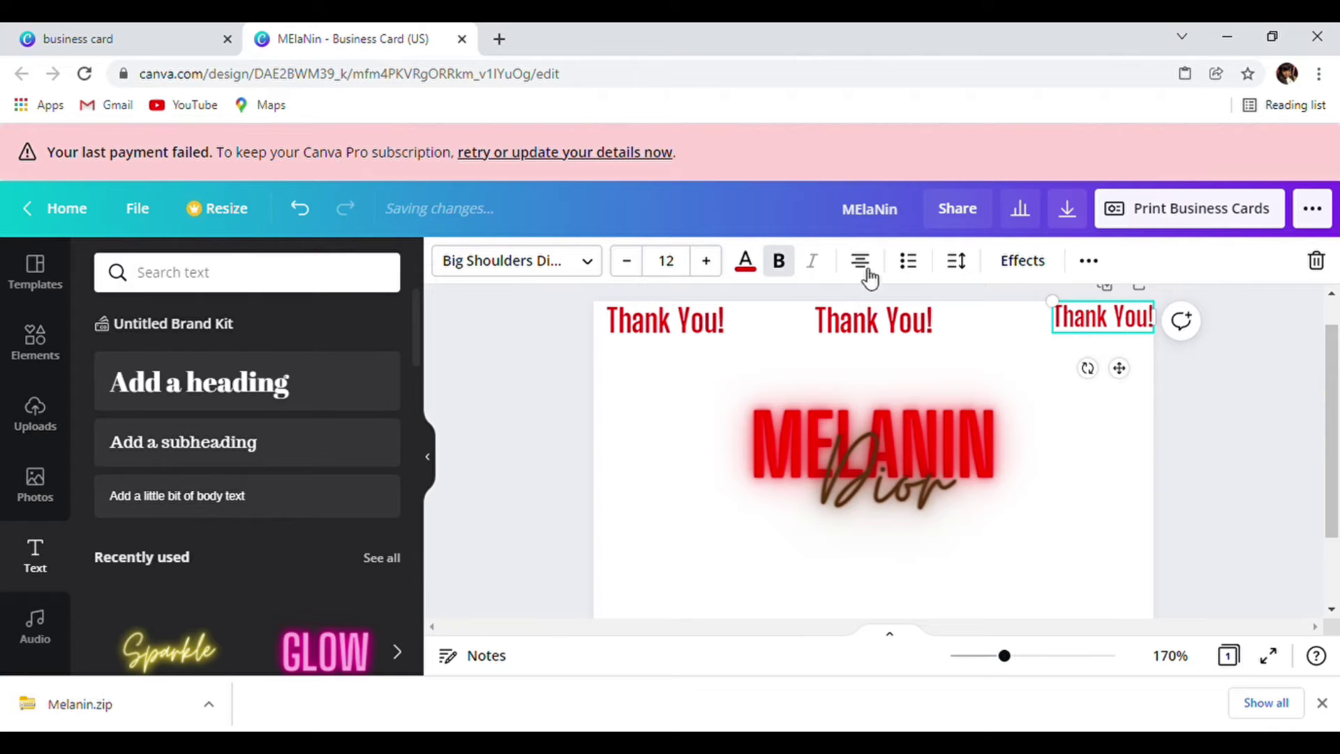
pyautogui.click(706, 260)
pyautogui.click(706, 260)
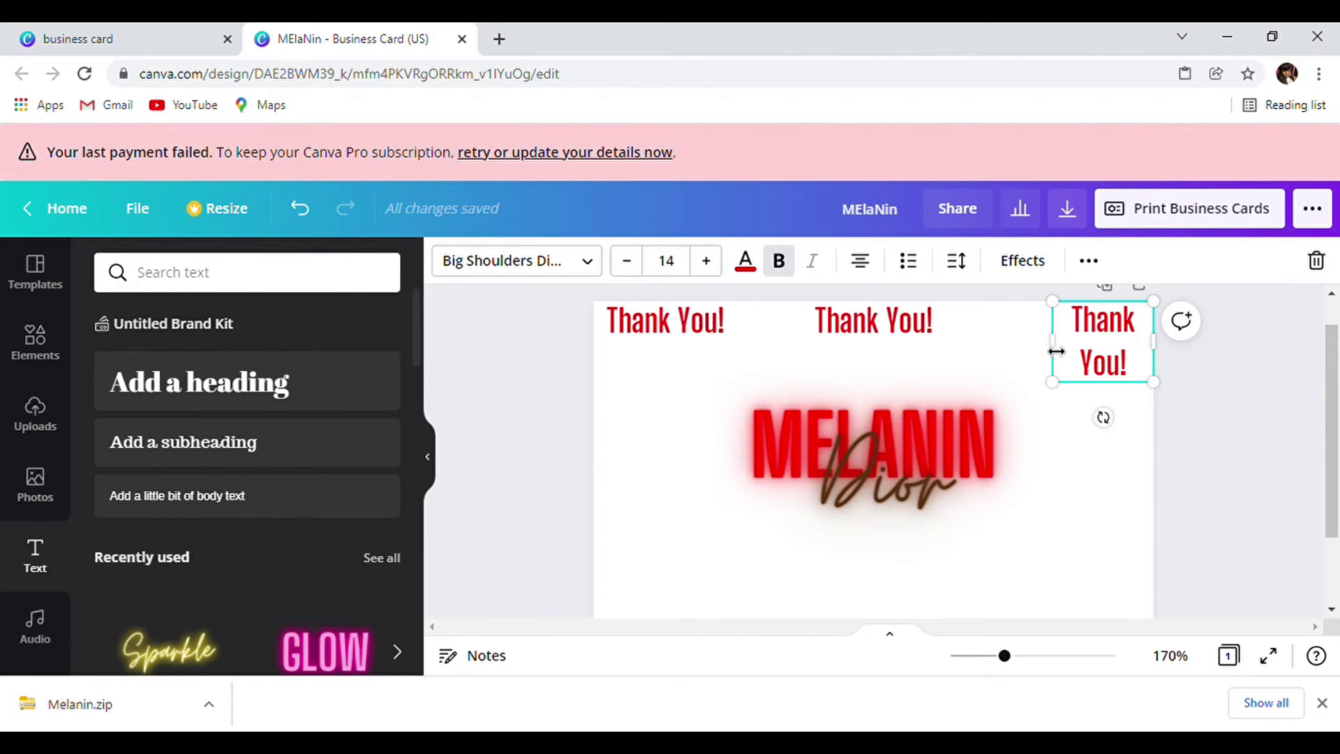
pyautogui.moveTo(1056, 351); pyautogui.dragTo(1036, 344)
pyautogui.click(1256, 375)
# Step: Align the middle and right "Thank You!" texts with each other along the card's top edge and deselect them
pyautogui.click(899, 326)
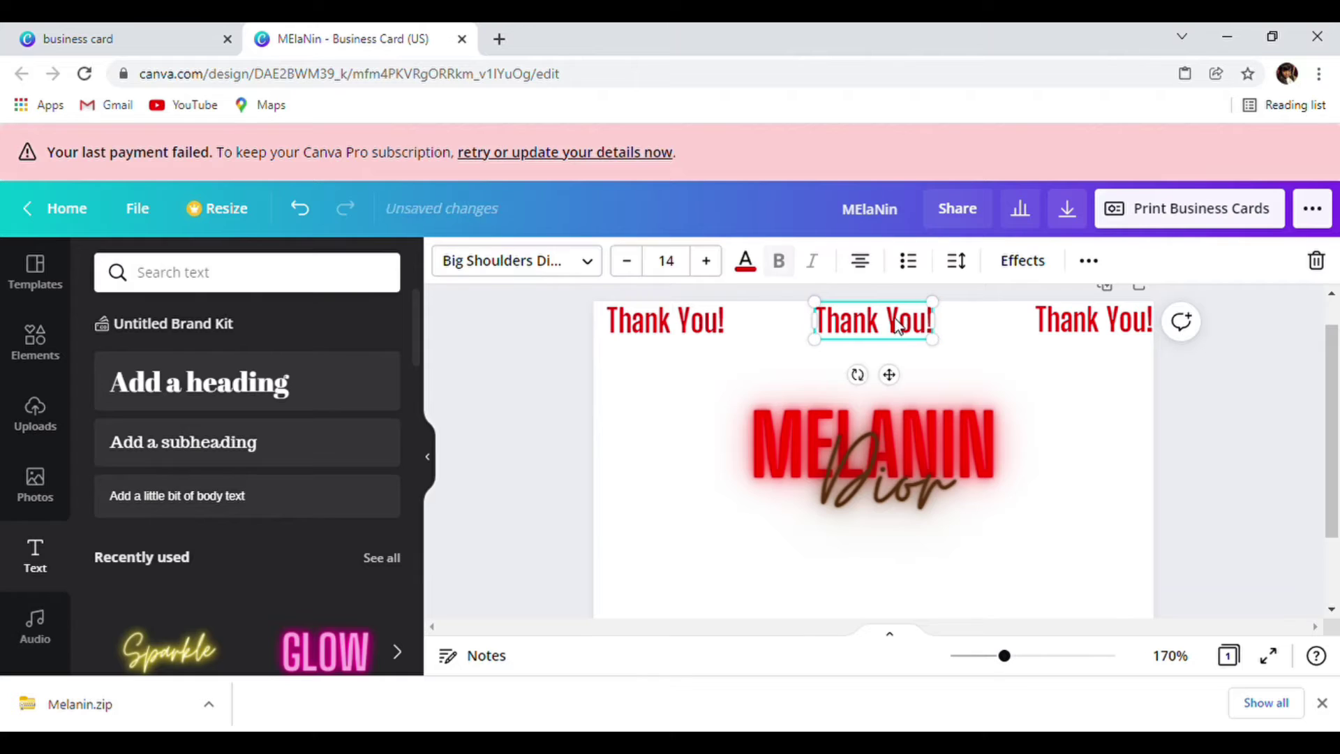
pyautogui.moveTo(899, 326); pyautogui.dragTo(905, 326)
pyautogui.click(1192, 380)
pyautogui.click(1086, 329)
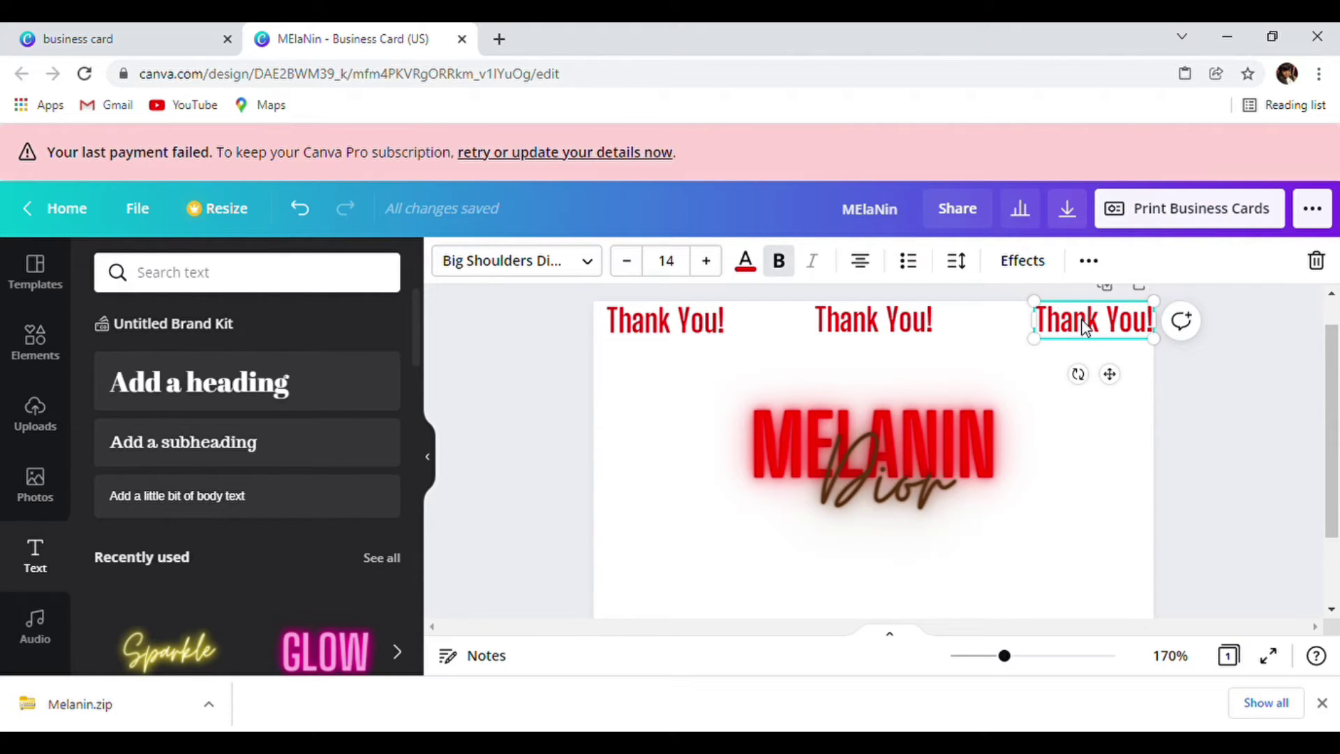
pyautogui.moveTo(1086, 329); pyautogui.dragTo(1093, 330)
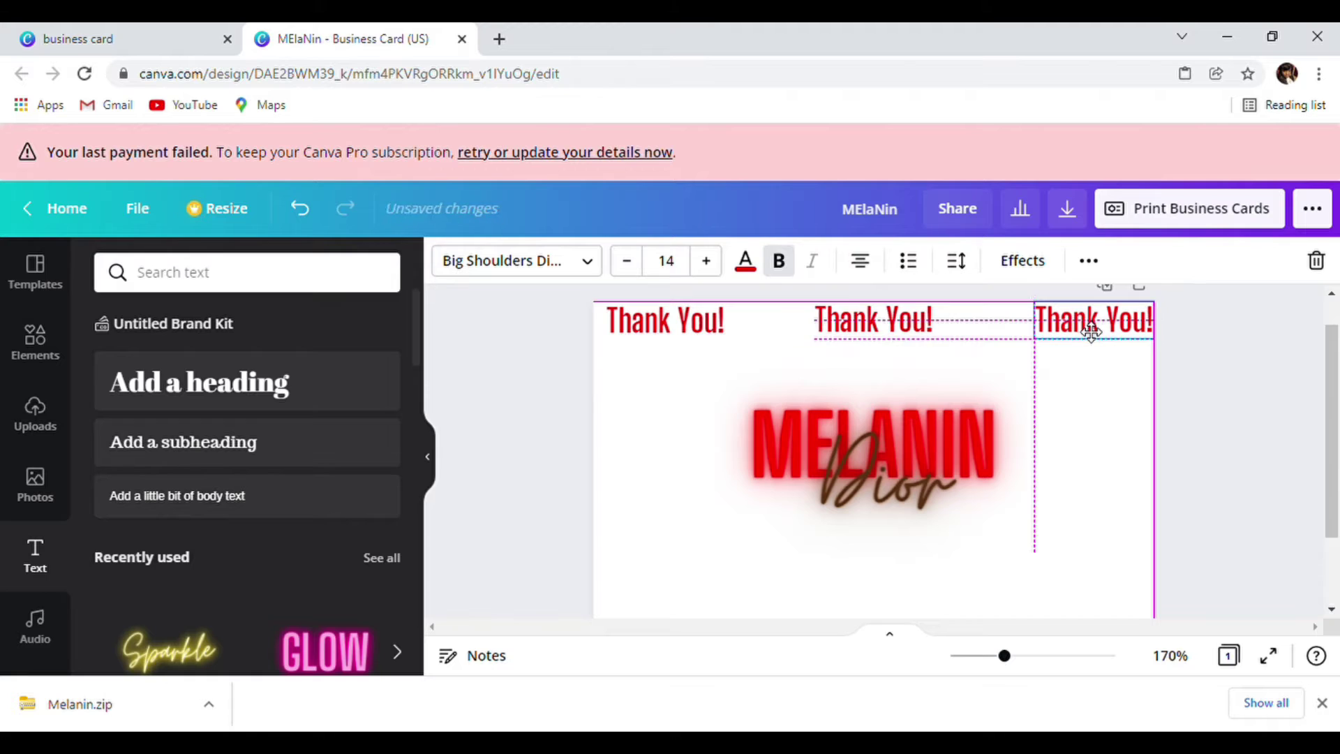
pyautogui.click(1260, 391)
pyautogui.scroll(-2, 1257, 387)
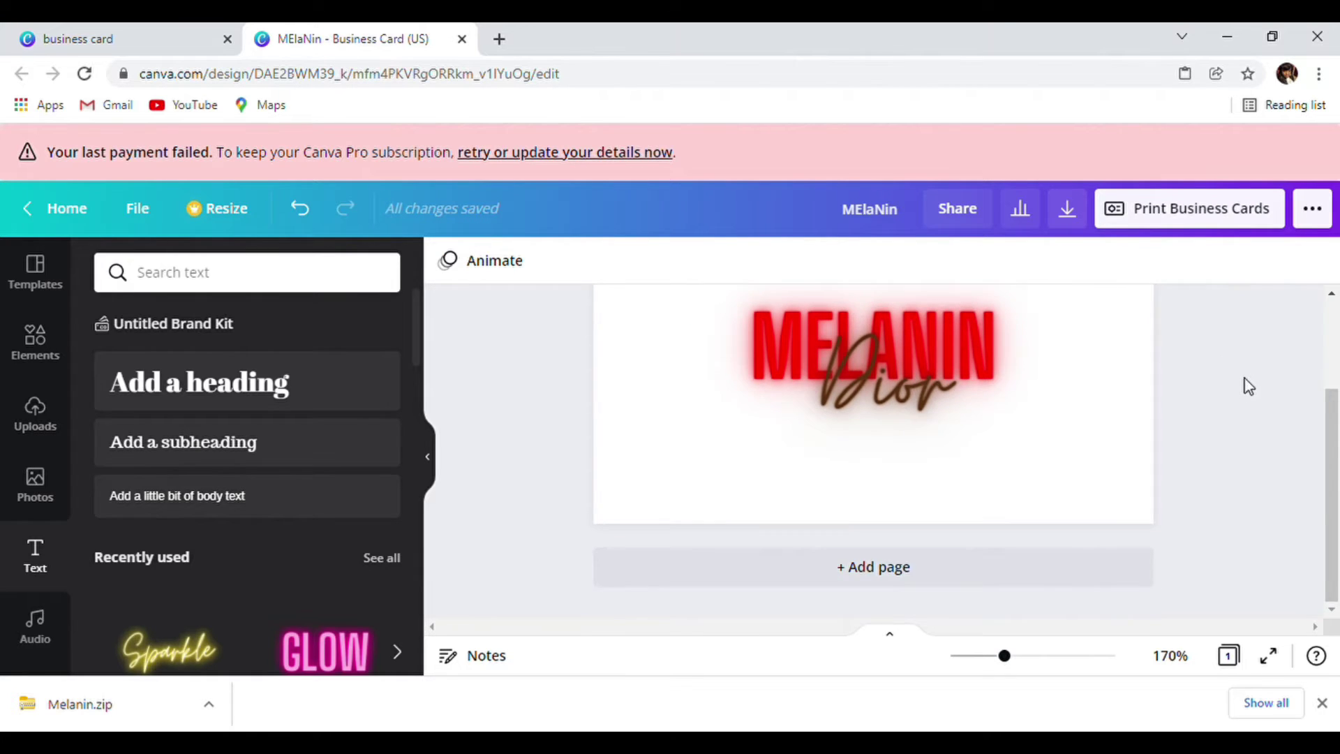
pyautogui.scroll(3, 1249, 386)
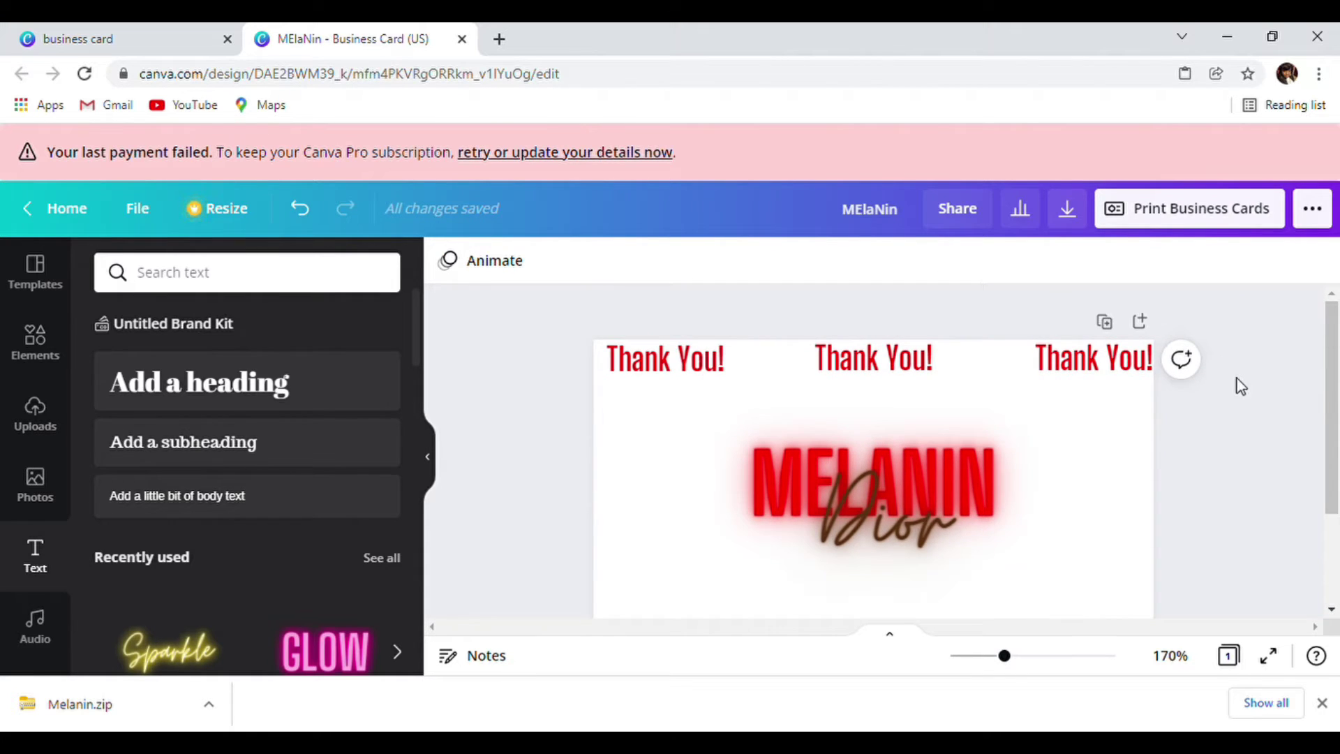
pyautogui.scroll(-3, 1237, 382)
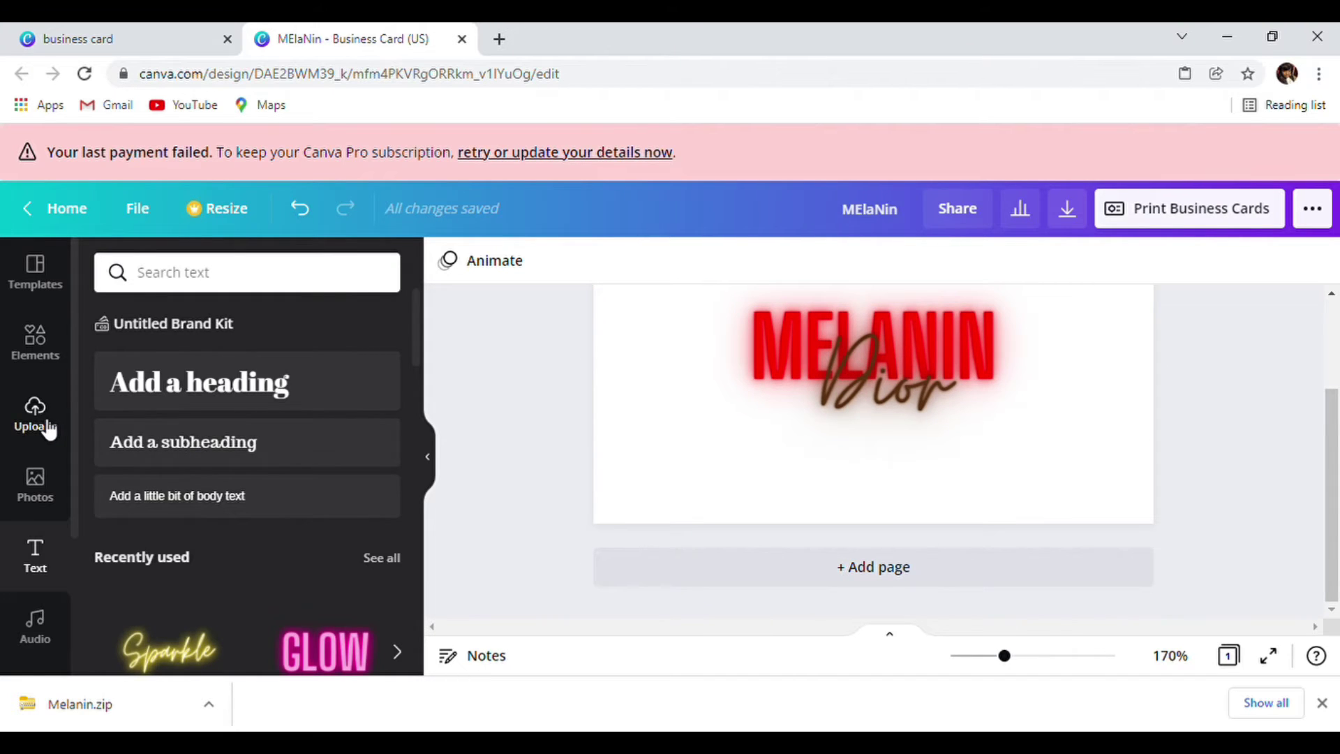
pyautogui.scroll(2, 813, 523)
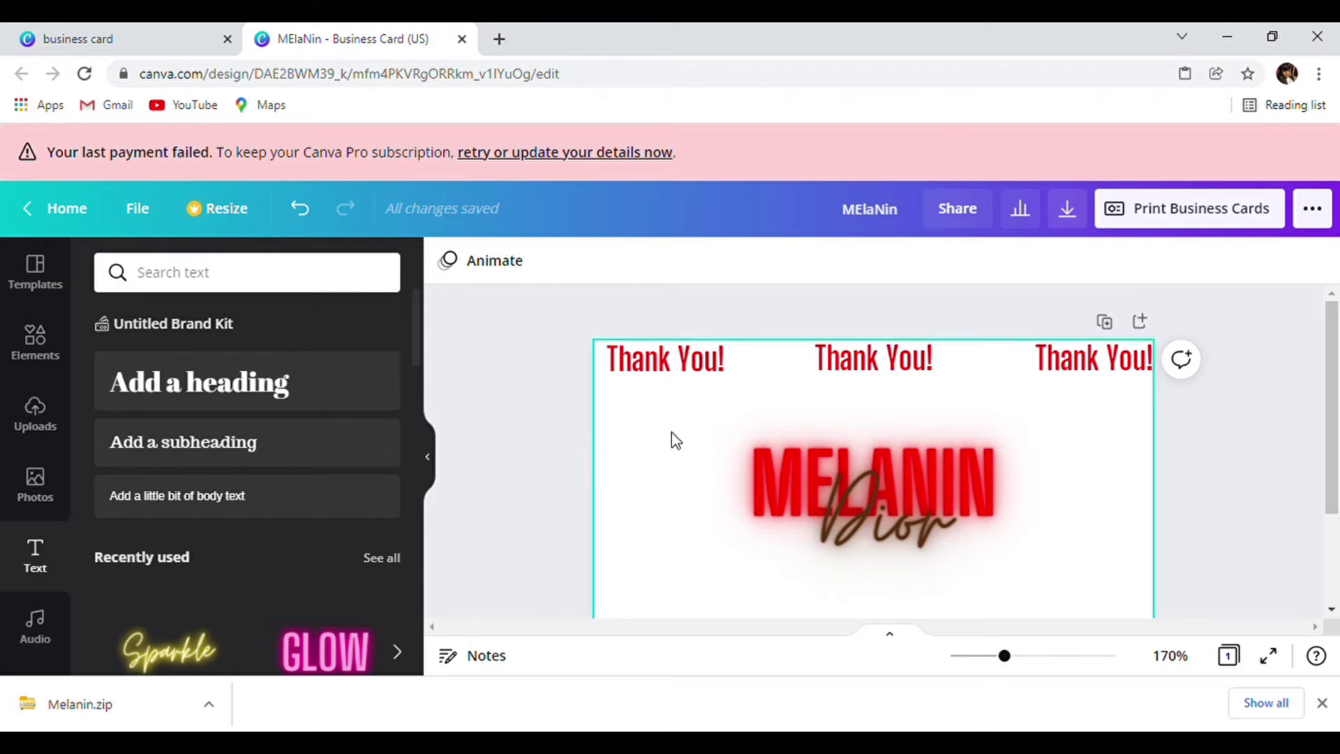
# Step: Look through the uploaded images for product photos suited to the business card
pyautogui.click(40, 422)
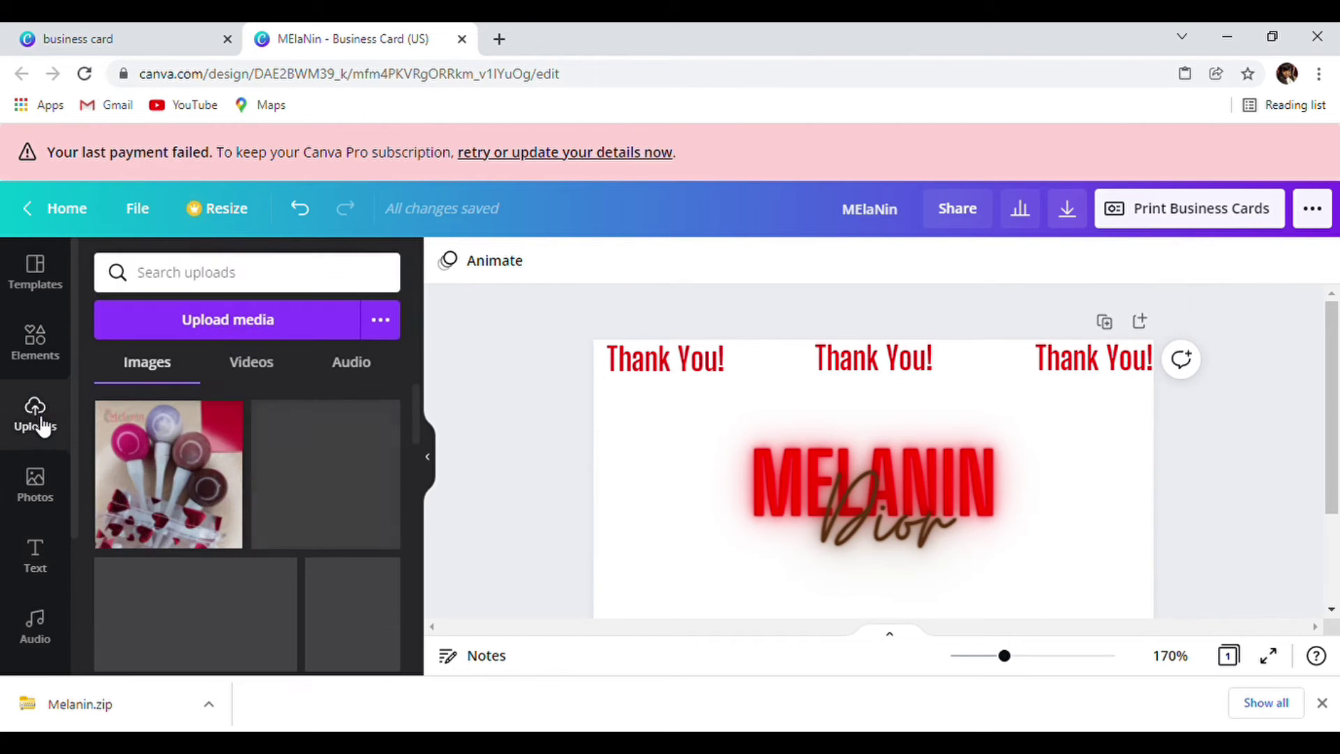
pyautogui.scroll(-10, 251, 446)
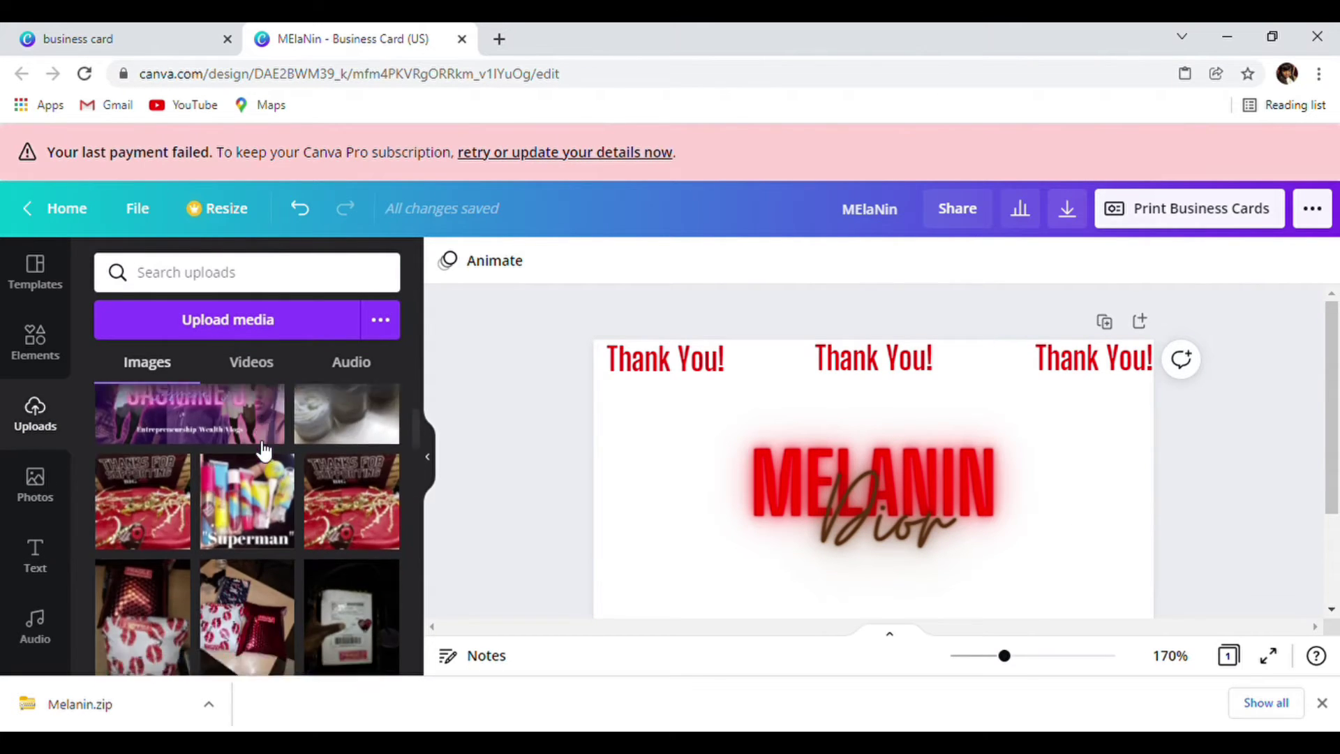
pyautogui.scroll(-10, 263, 450)
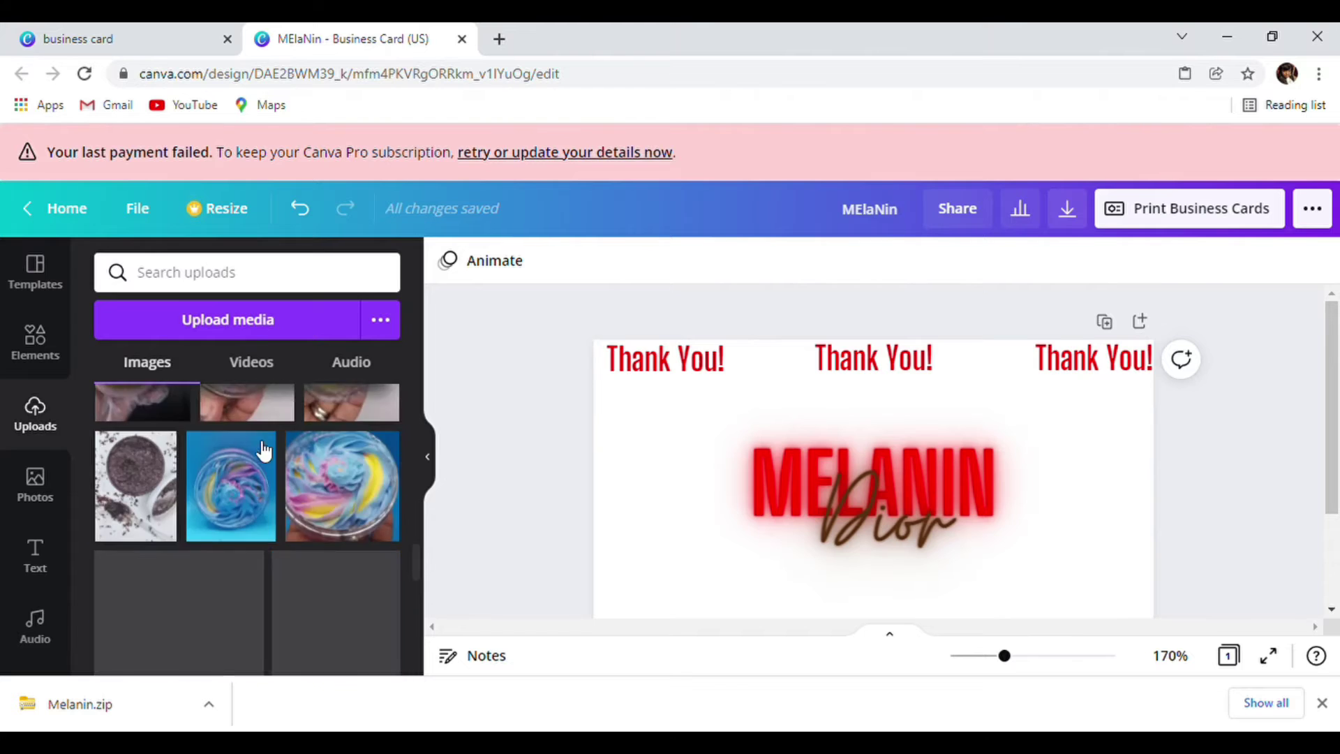
pyautogui.scroll(-10, 258, 447)
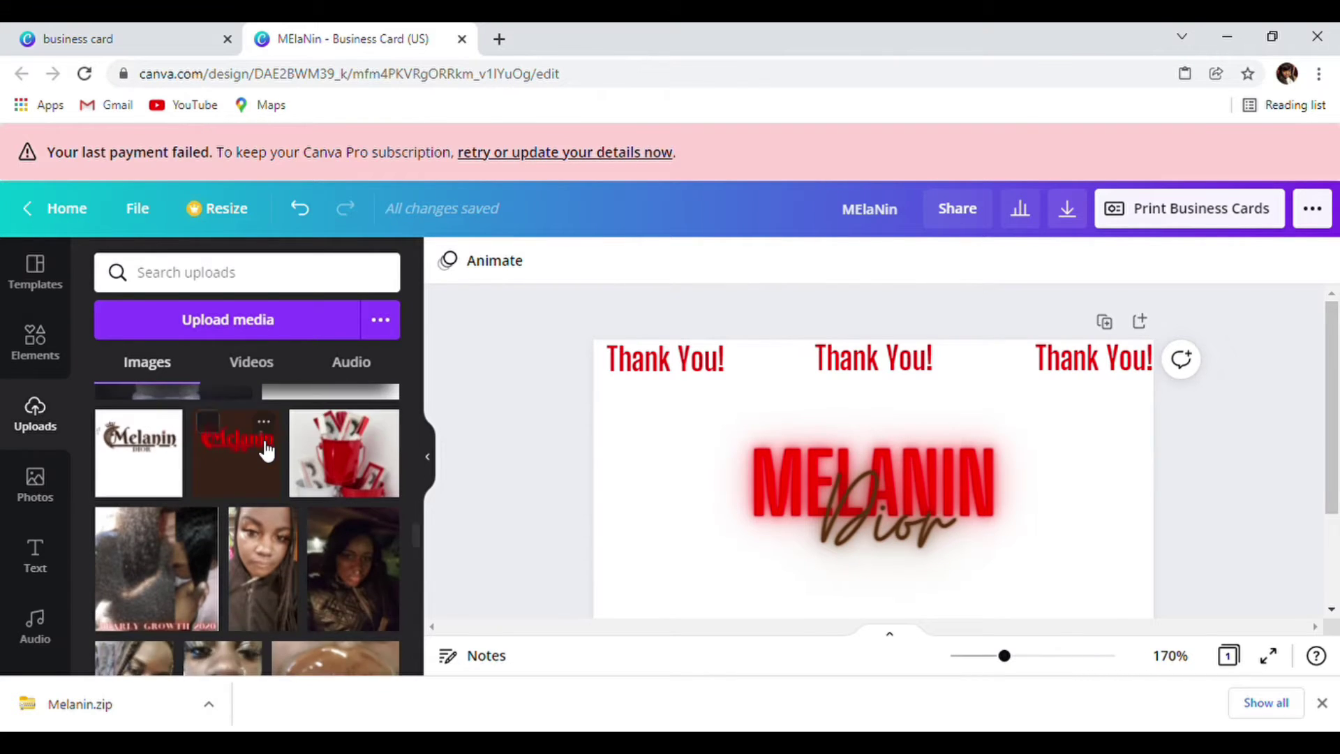
pyautogui.scroll(-10, 262, 448)
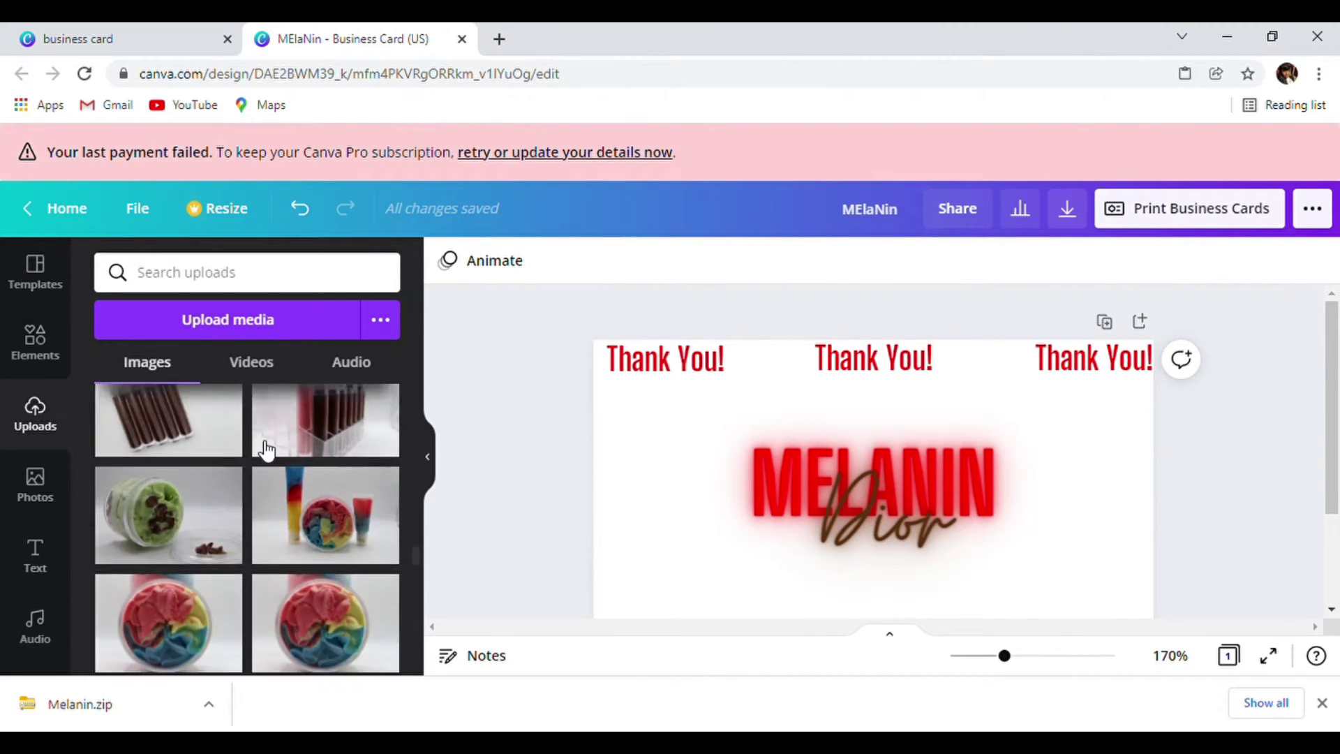
pyautogui.scroll(-10, 267, 451)
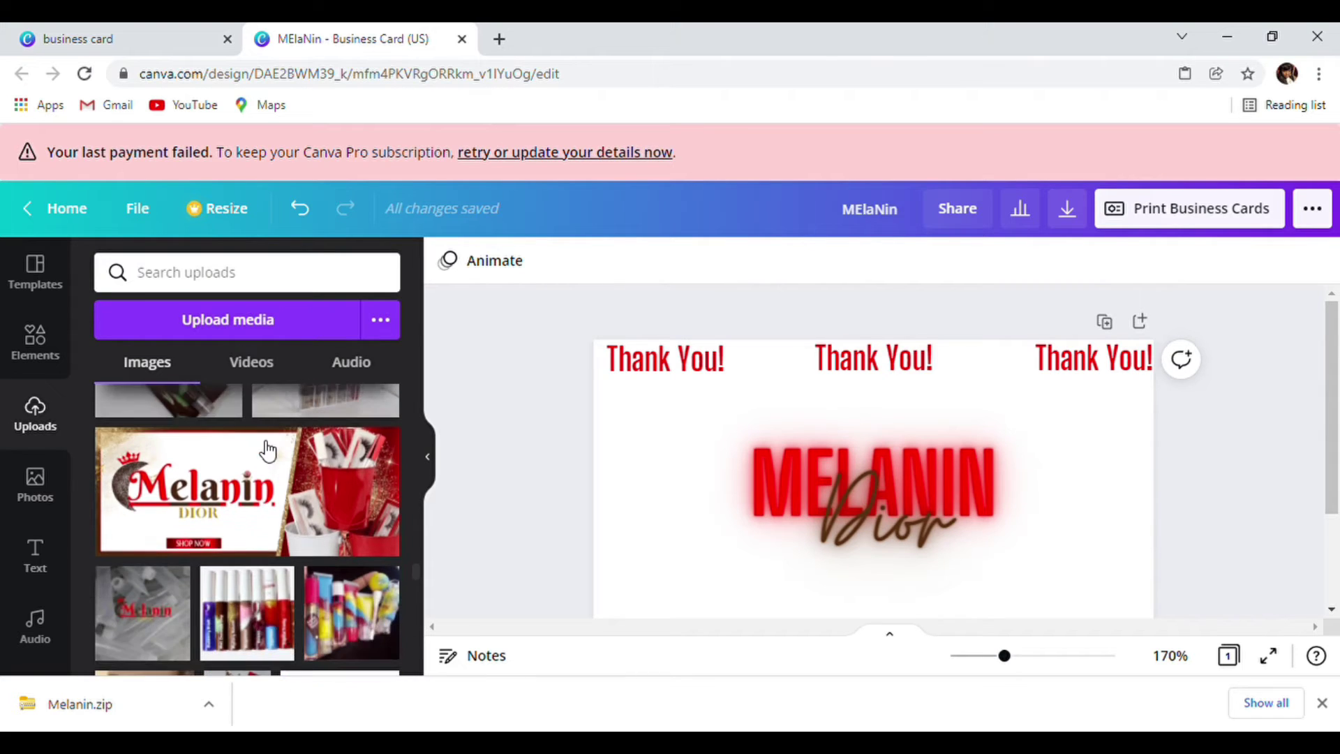
pyautogui.scroll(-10, 267, 450)
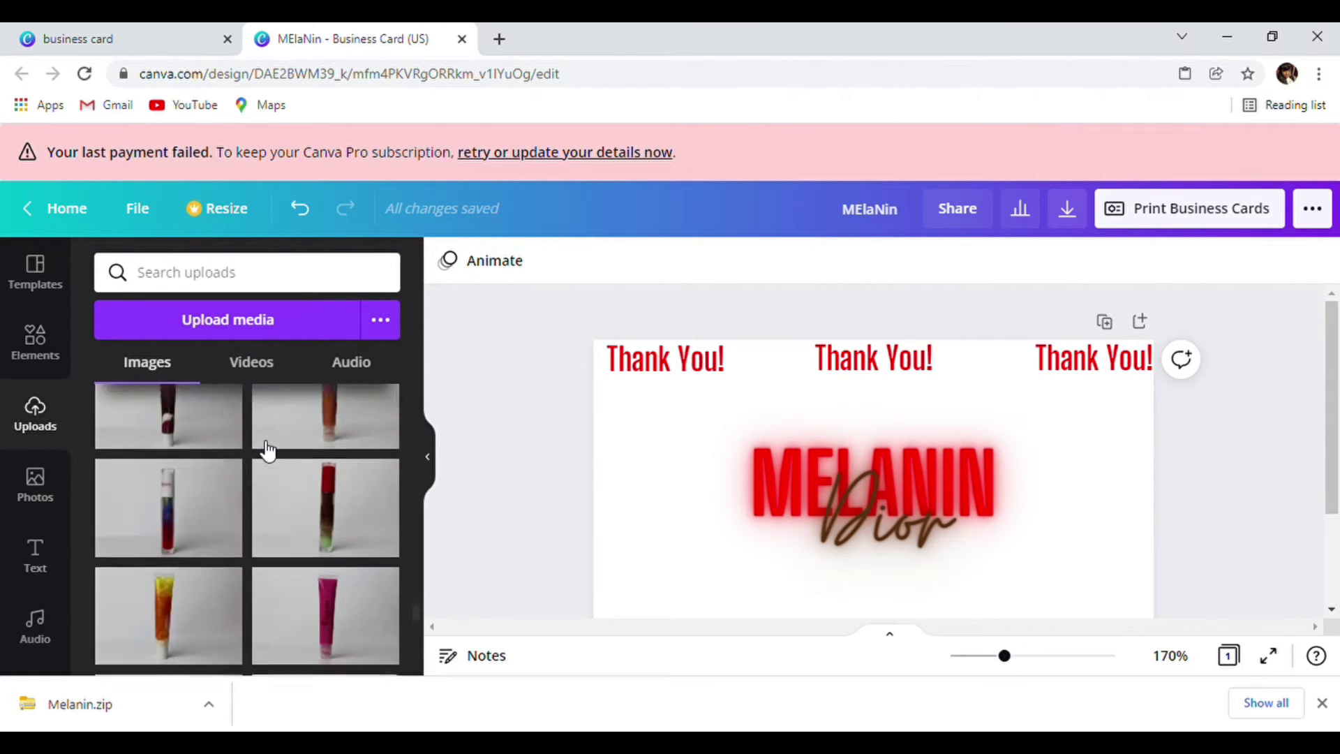
pyautogui.scroll(-10, 267, 451)
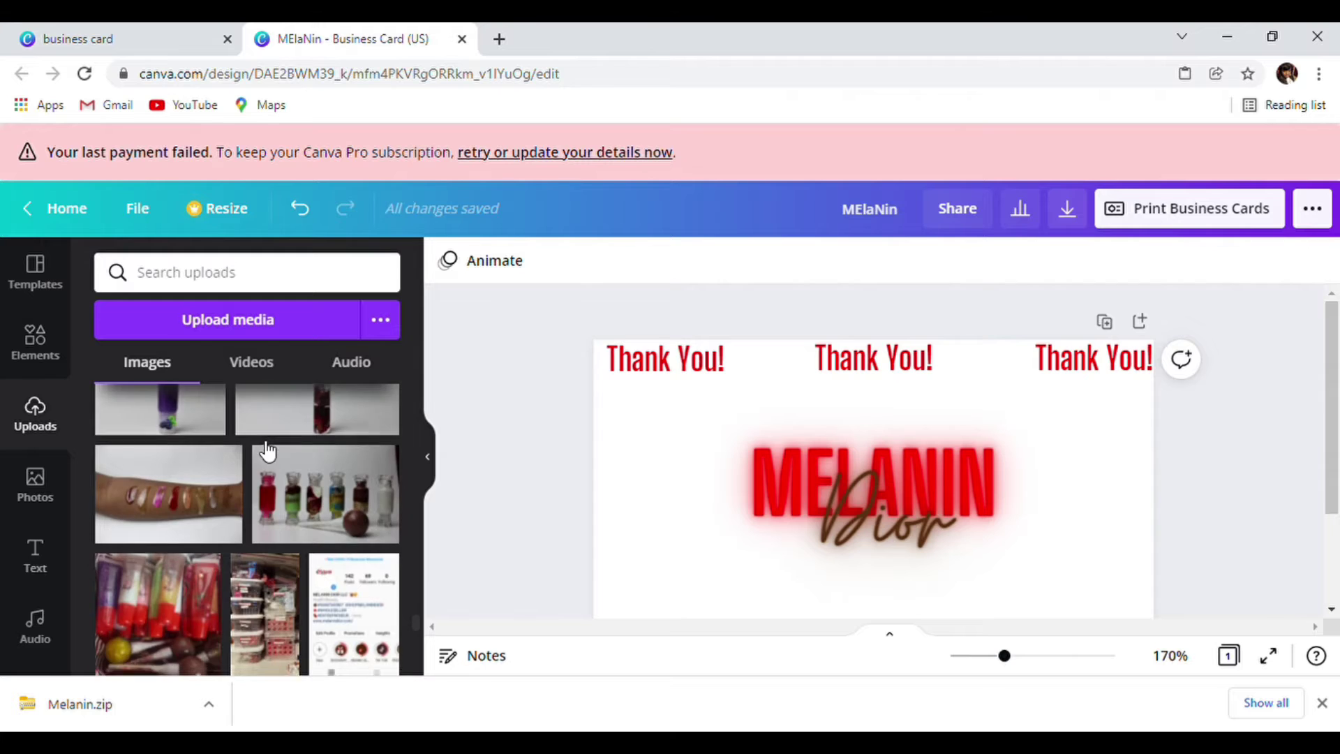
pyautogui.scroll(-10, 307, 448)
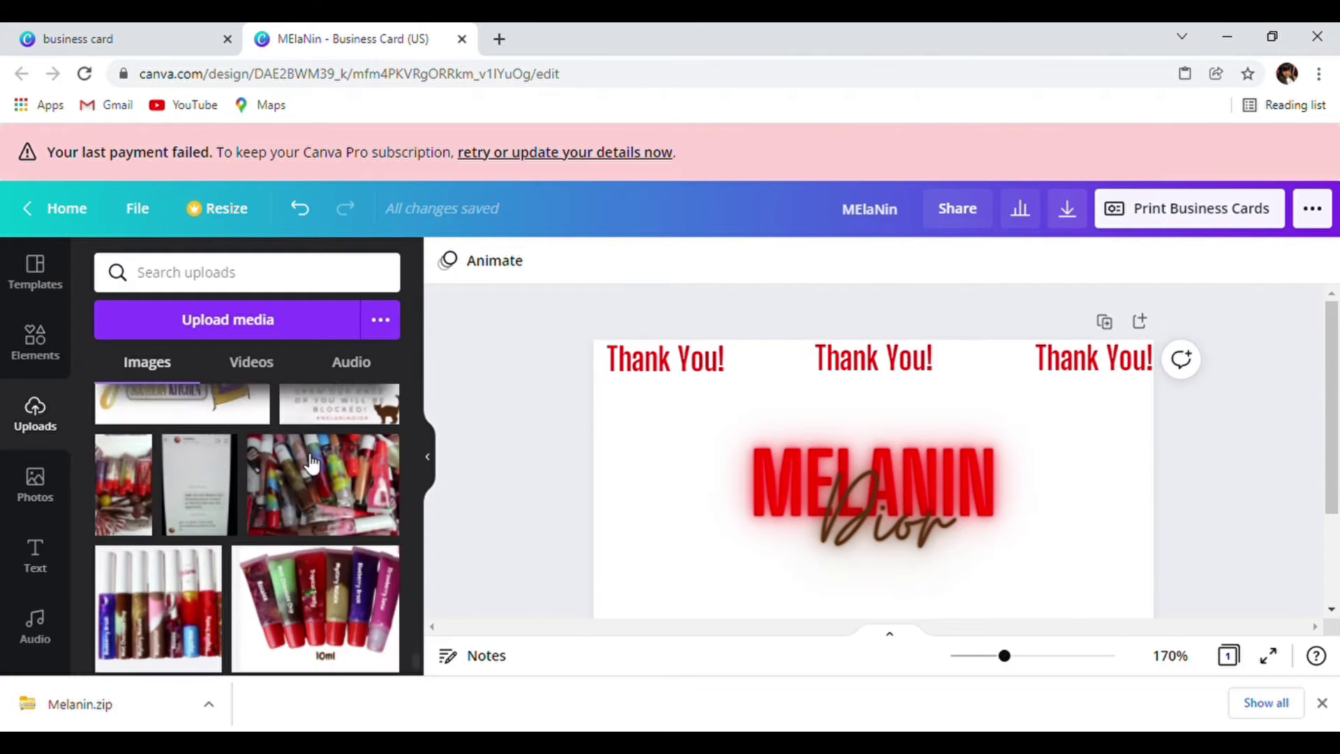
pyautogui.scroll(-10, 311, 466)
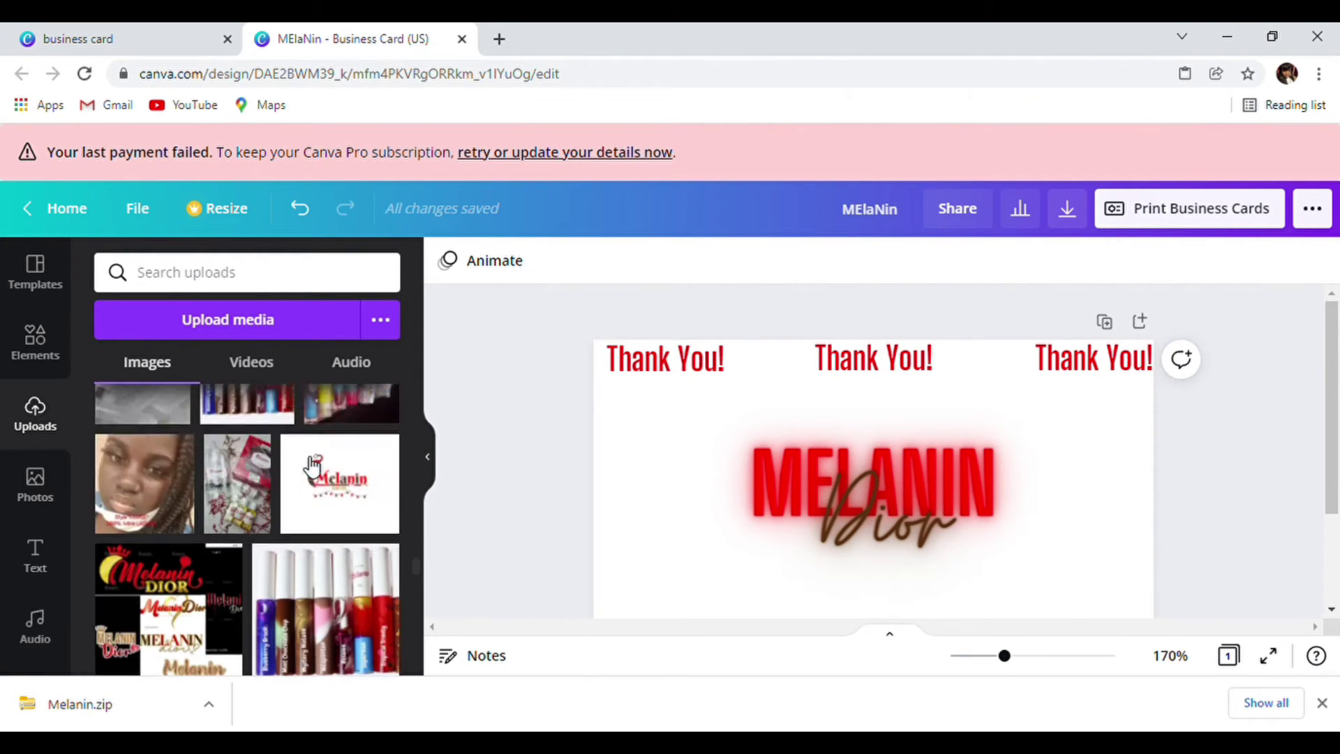
pyautogui.scroll(-10, 307, 464)
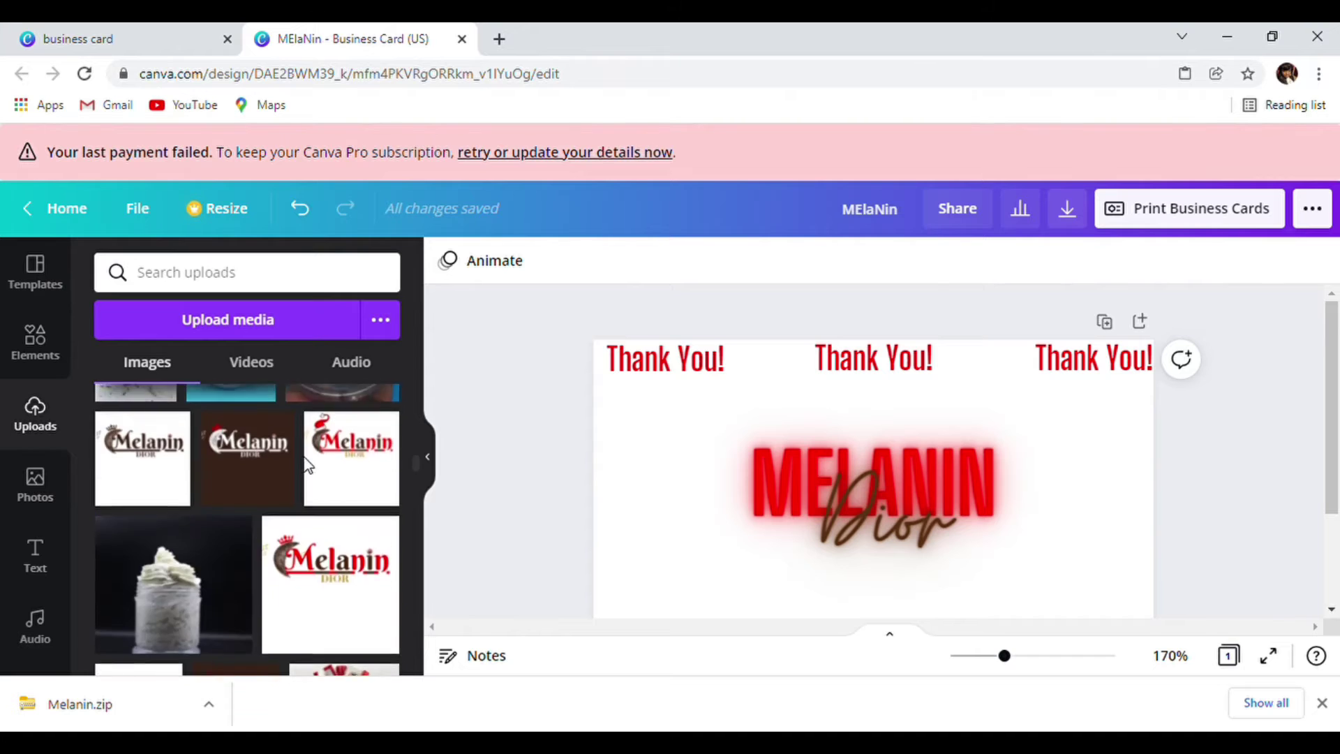
pyautogui.scroll(3, 304, 457)
pyautogui.scroll(-6, 308, 464)
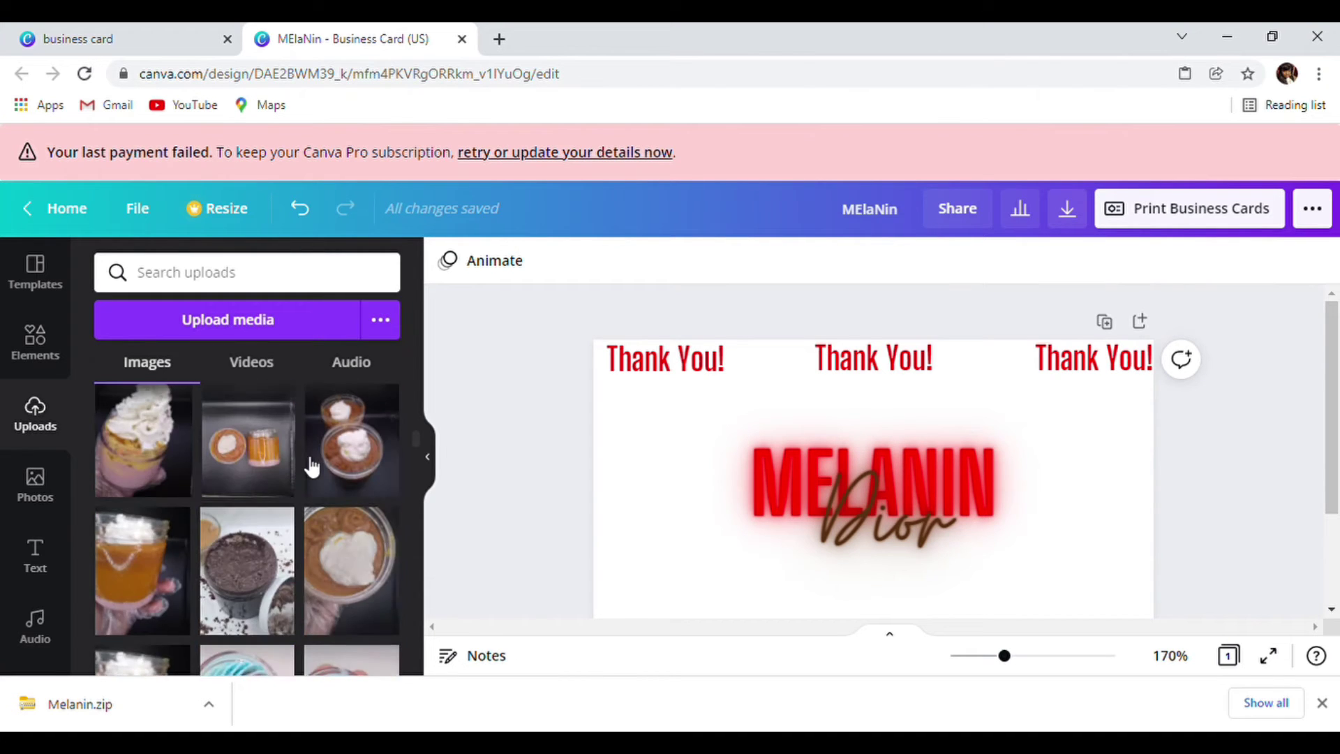
# Step: Add the uploaded whipped-cream mug photo to the left part of the card and remove its background
pyautogui.click(157, 519)
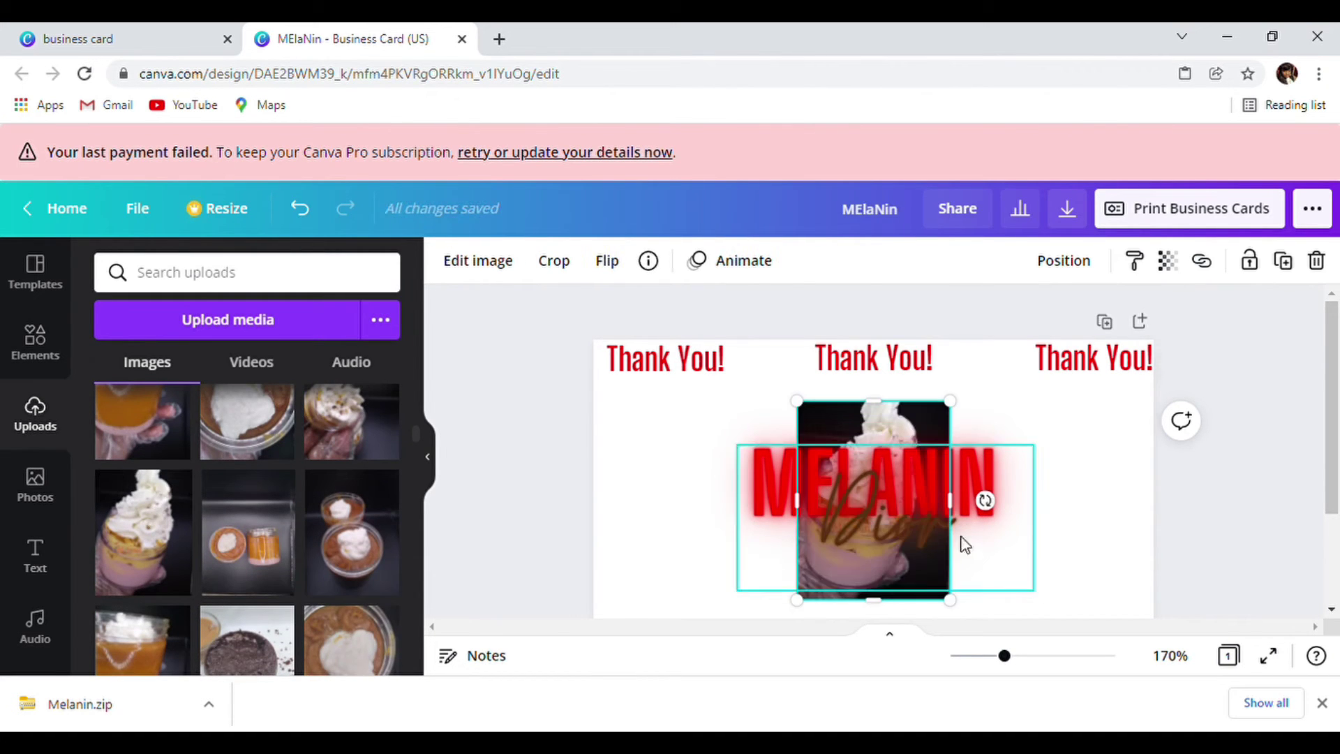
pyautogui.moveTo(855, 427); pyautogui.dragTo(673, 431)
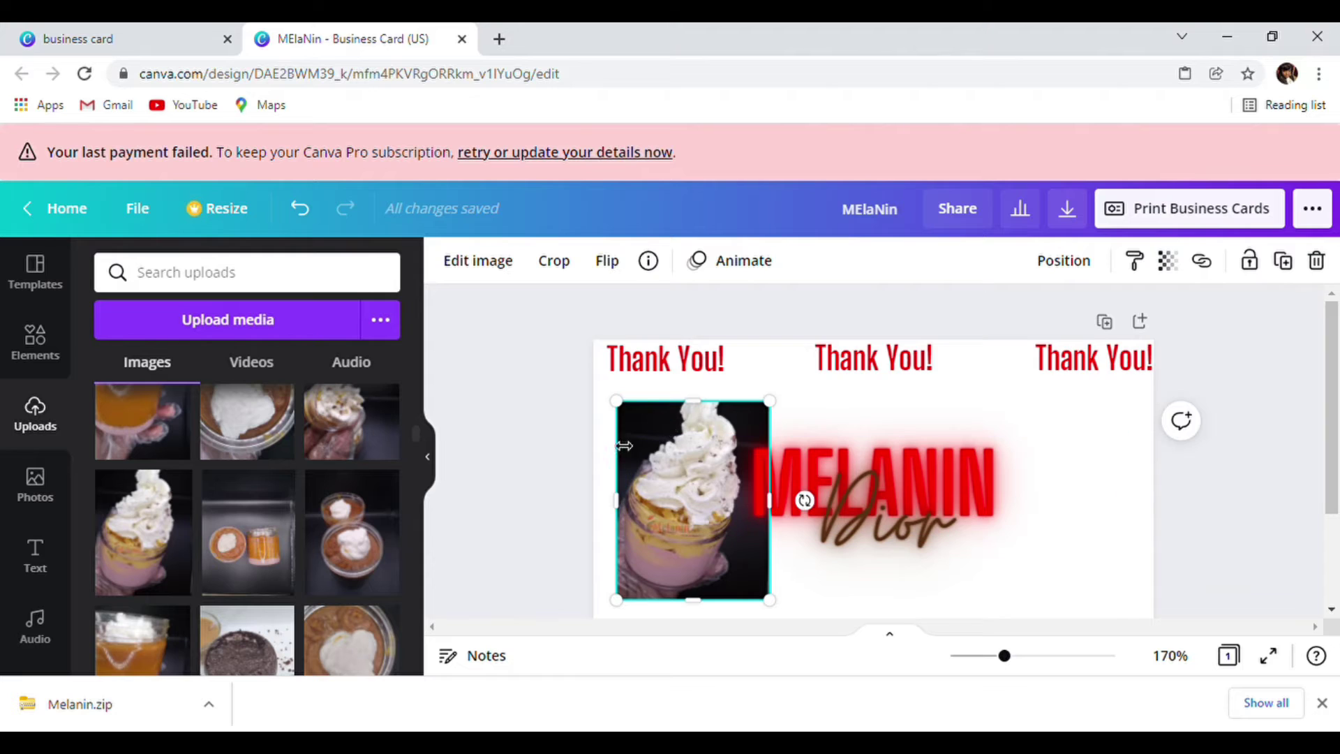
pyautogui.click(482, 265)
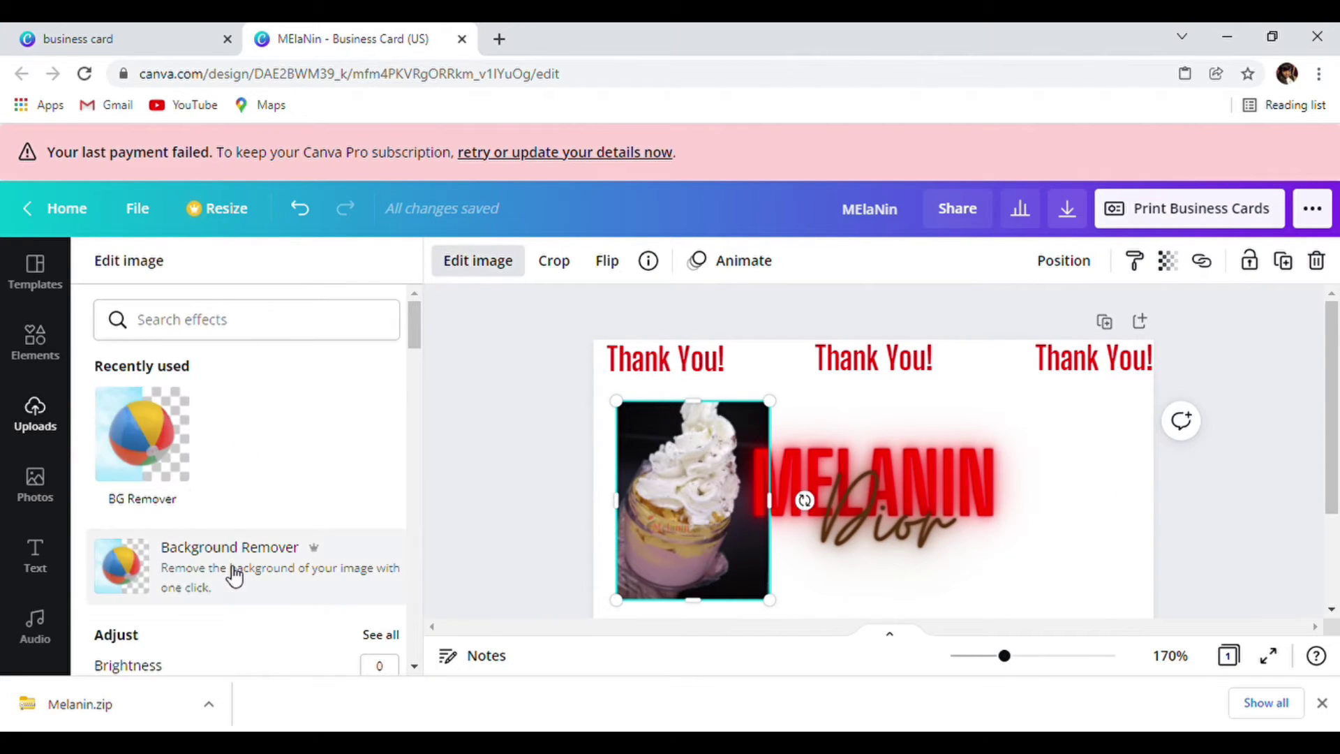
pyautogui.click(228, 569)
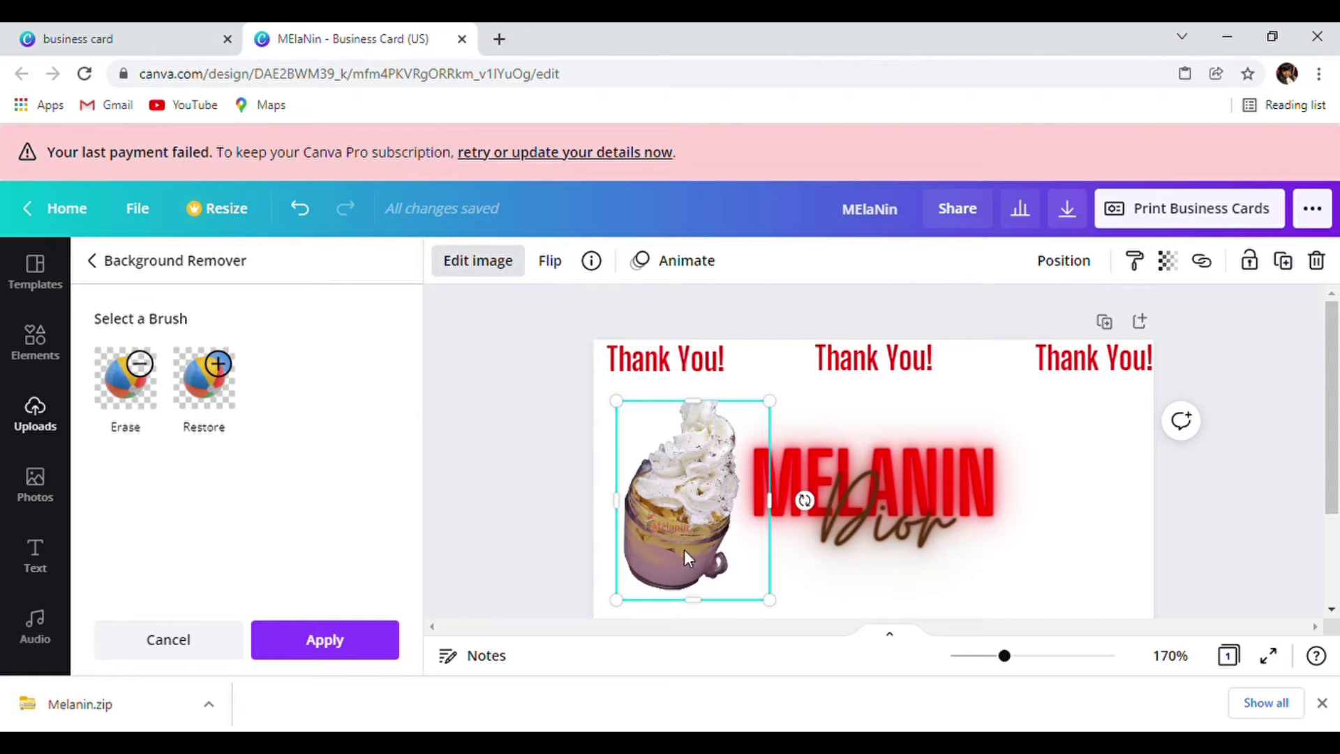
# Step: Enlarge the mug cutout to nearly the card's full height, place it along the card's left edge and deselect it
pyautogui.rightClick(681, 458)
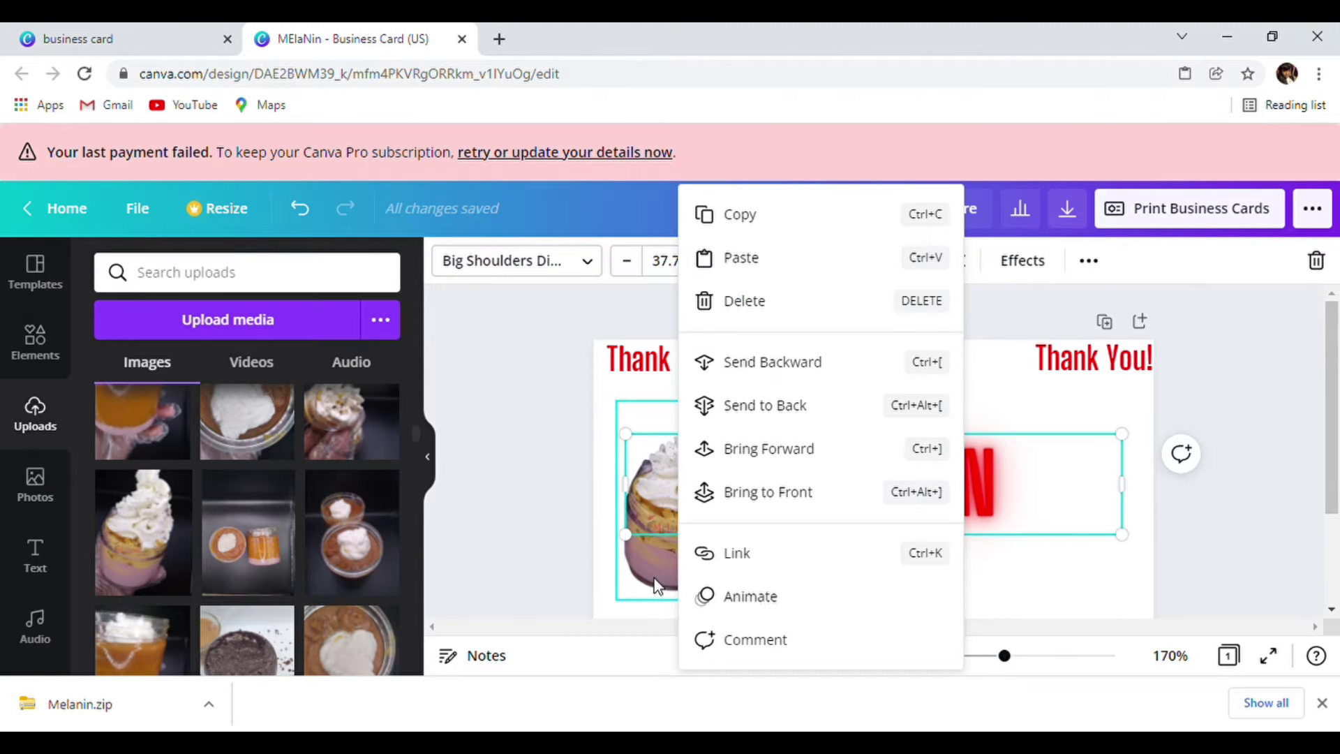
pyautogui.click(652, 492)
pyautogui.moveTo(619, 403); pyautogui.dragTo(558, 325)
pyautogui.moveTo(642, 555); pyautogui.dragTo(698, 630)
pyautogui.moveTo(684, 556); pyautogui.dragTo(698, 572)
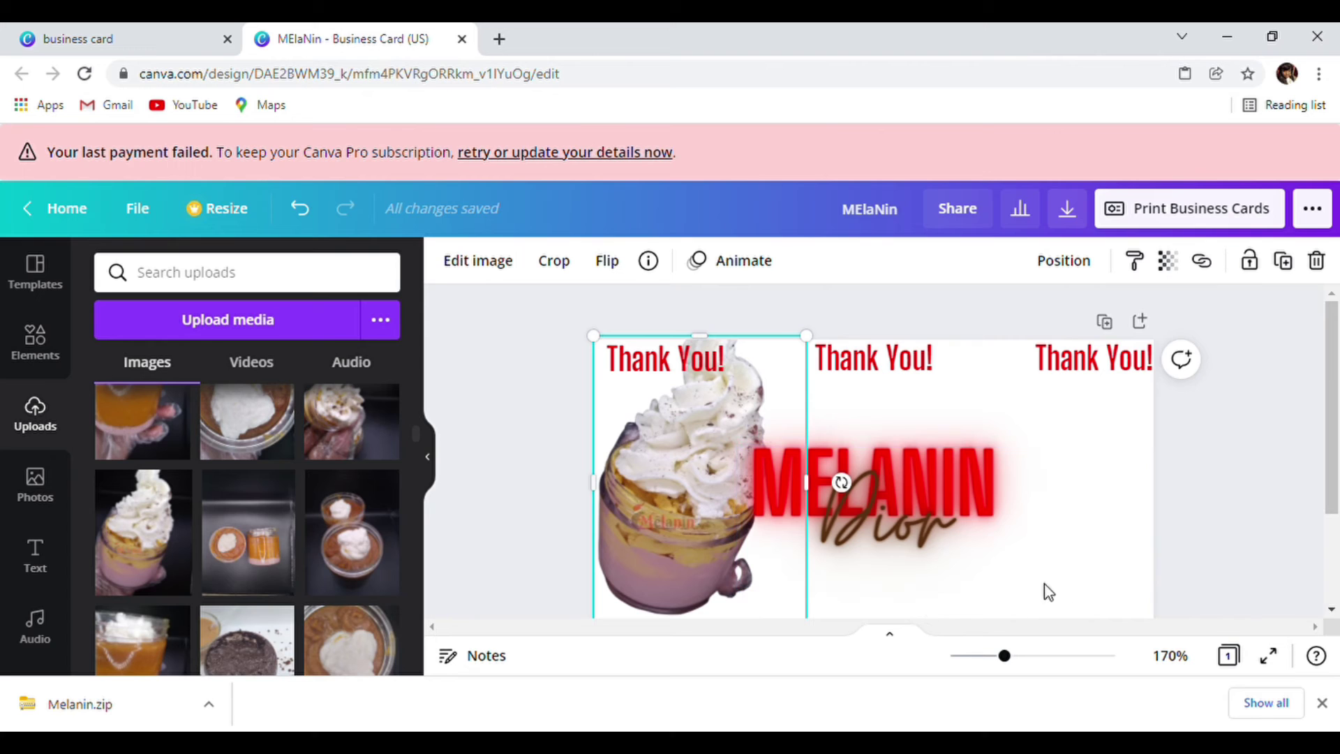
pyautogui.click(1220, 577)
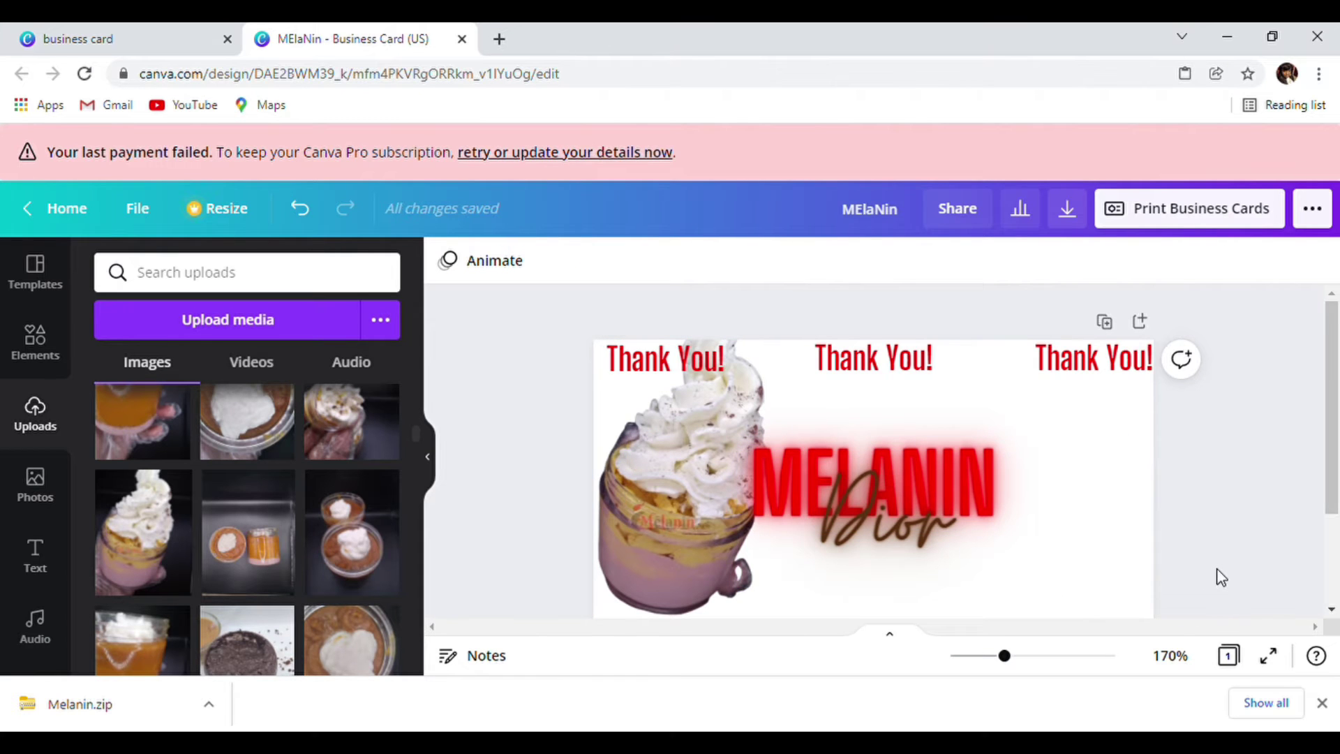
# Step: Add the uploaded photo of five brown lip gloss tubes and move it to the right part of the card
pyautogui.scroll(5, 299, 517)
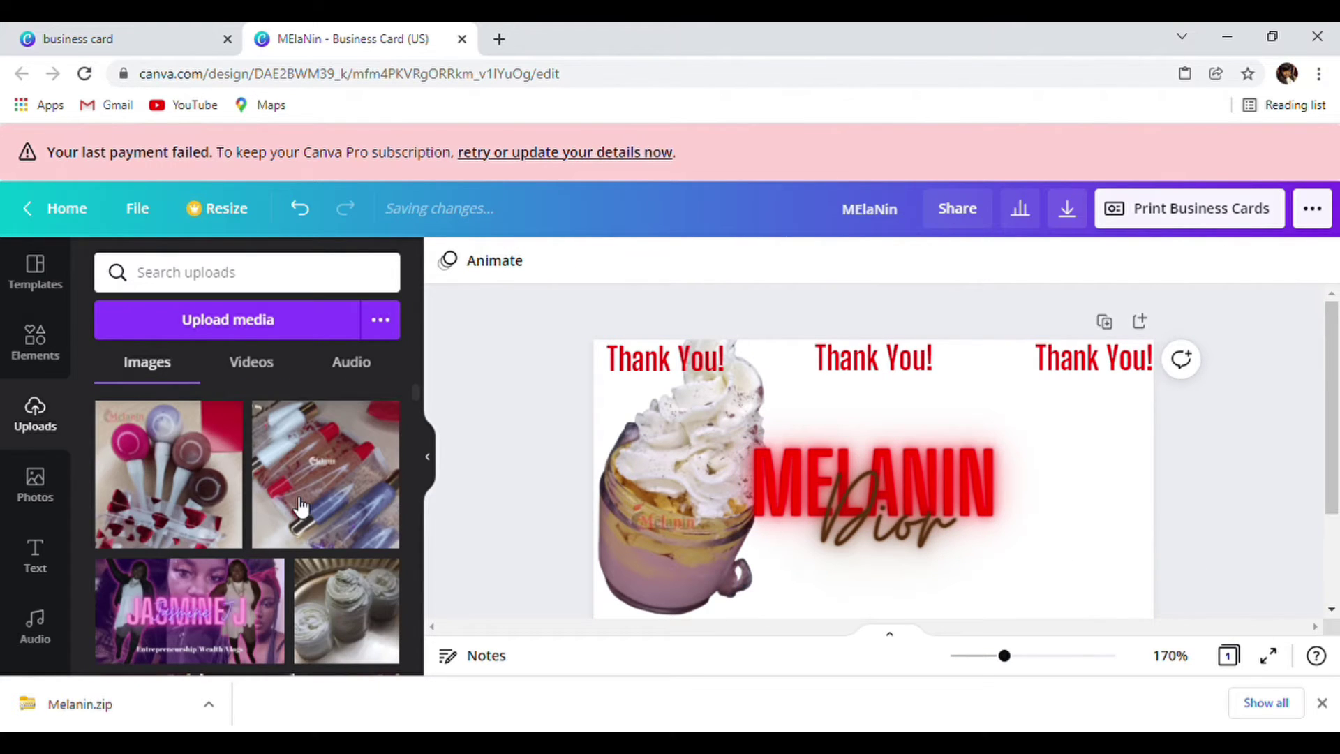
pyautogui.scroll(-5, 300, 506)
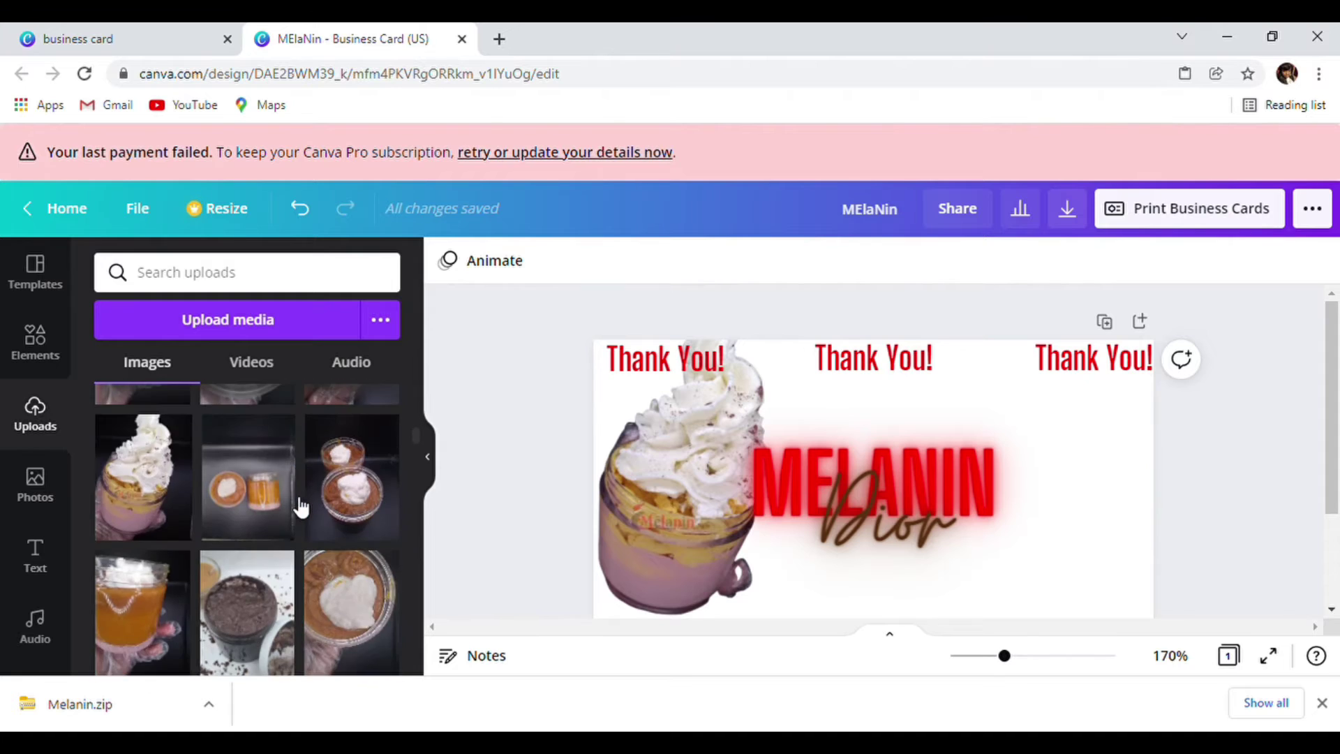
pyautogui.scroll(-10, 300, 505)
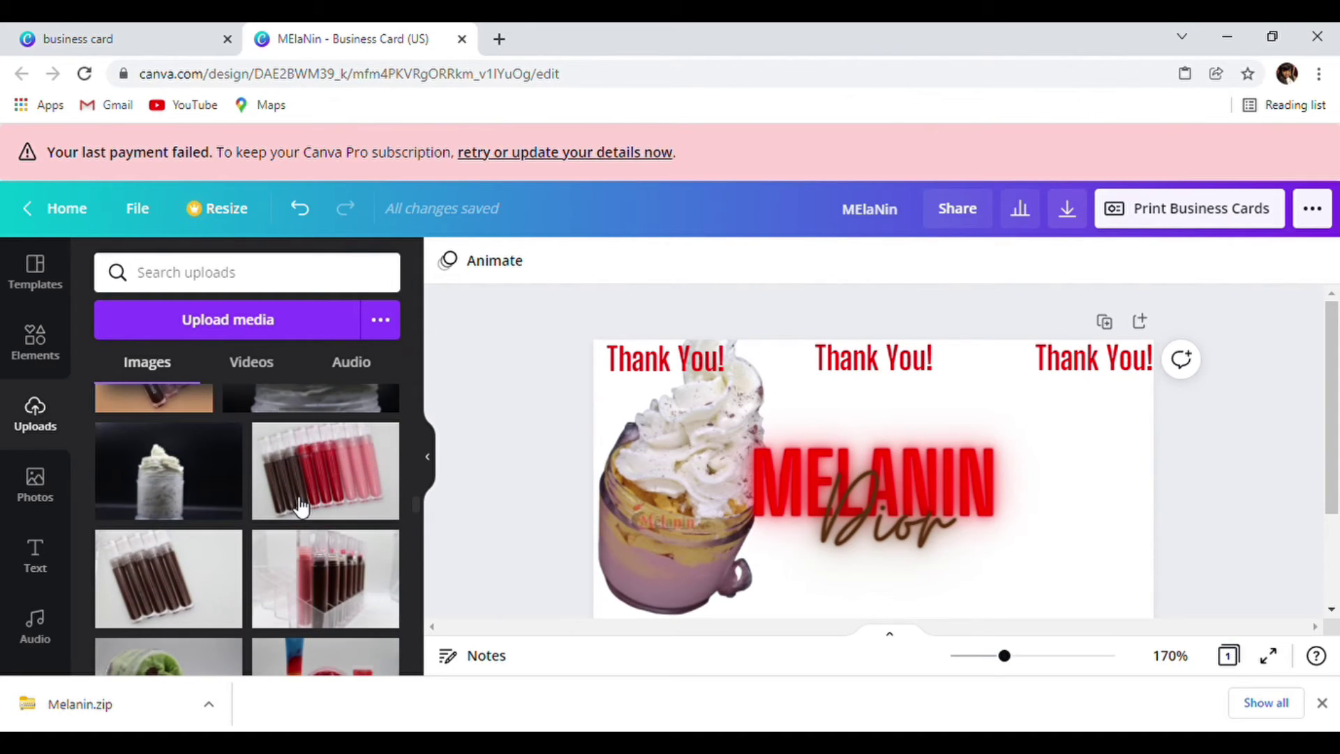
pyautogui.scroll(-3, 300, 506)
pyautogui.scroll(3, 299, 508)
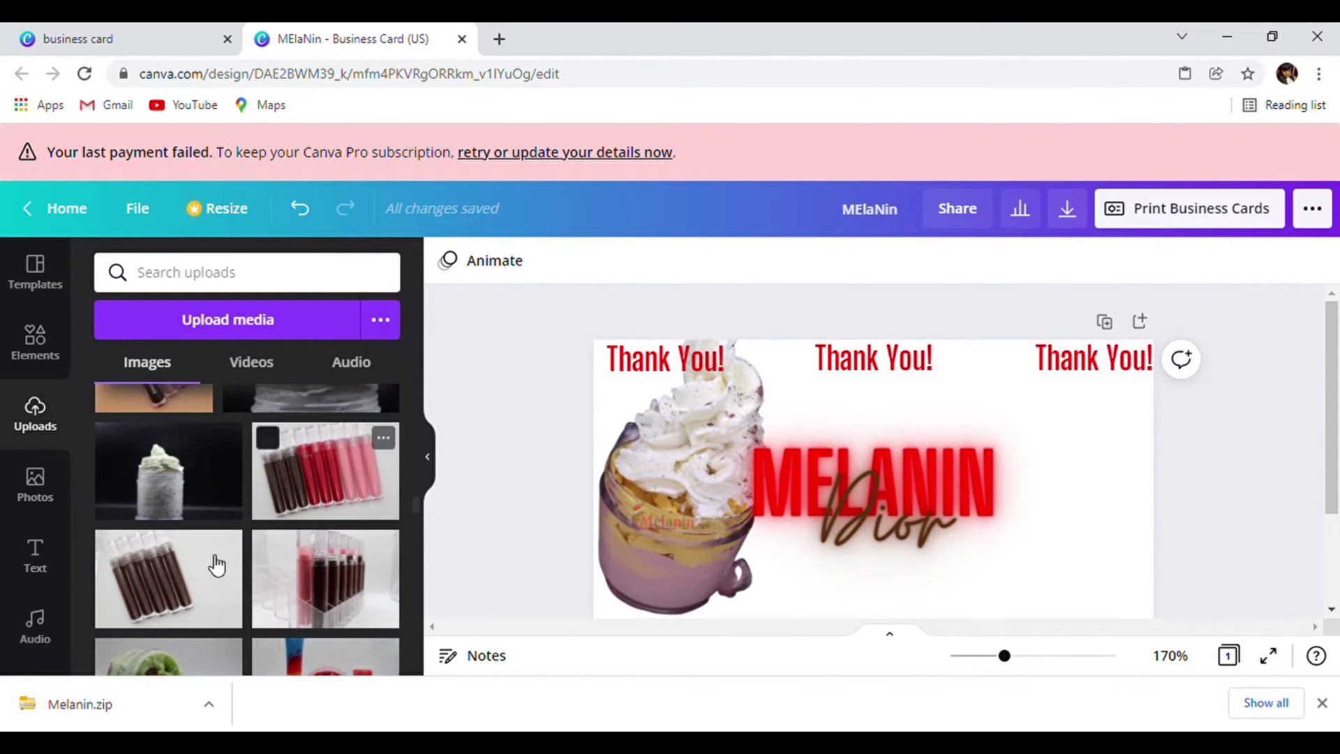
pyautogui.click(183, 599)
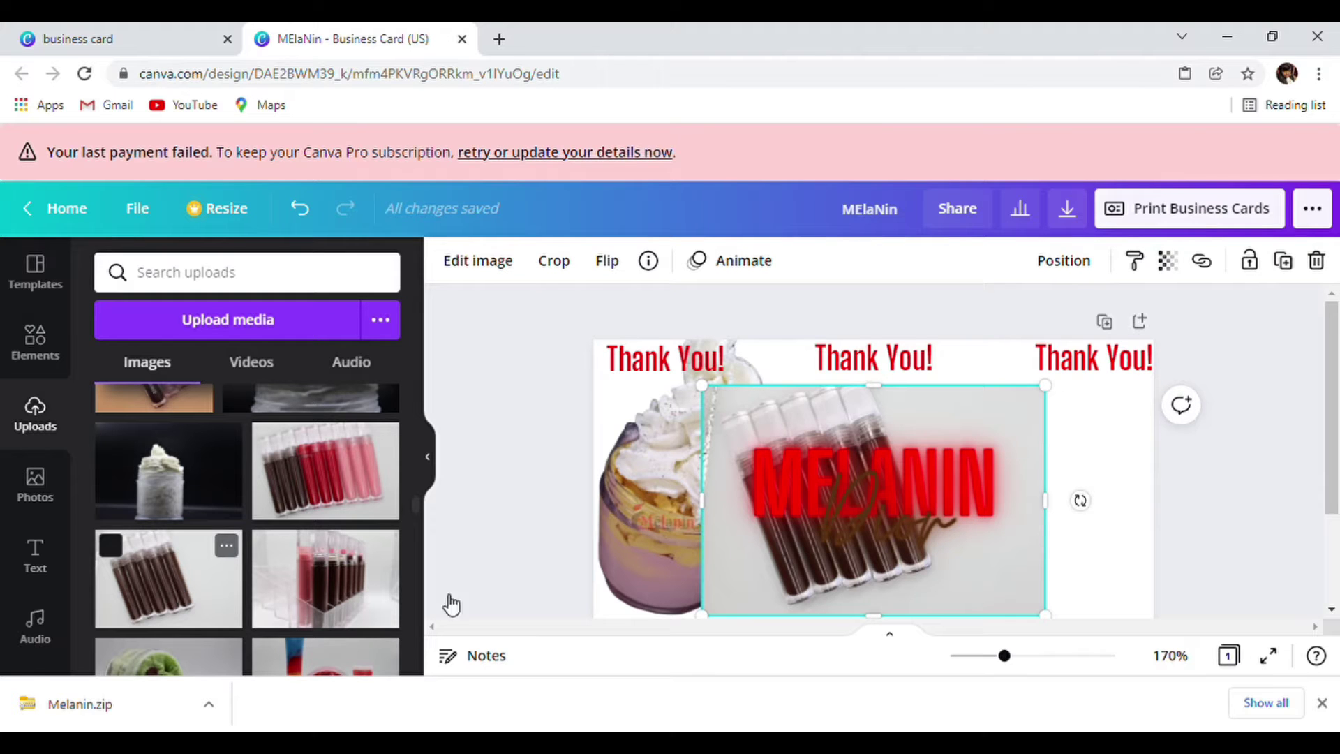
pyautogui.moveTo(950, 426); pyautogui.dragTo(1171, 405)
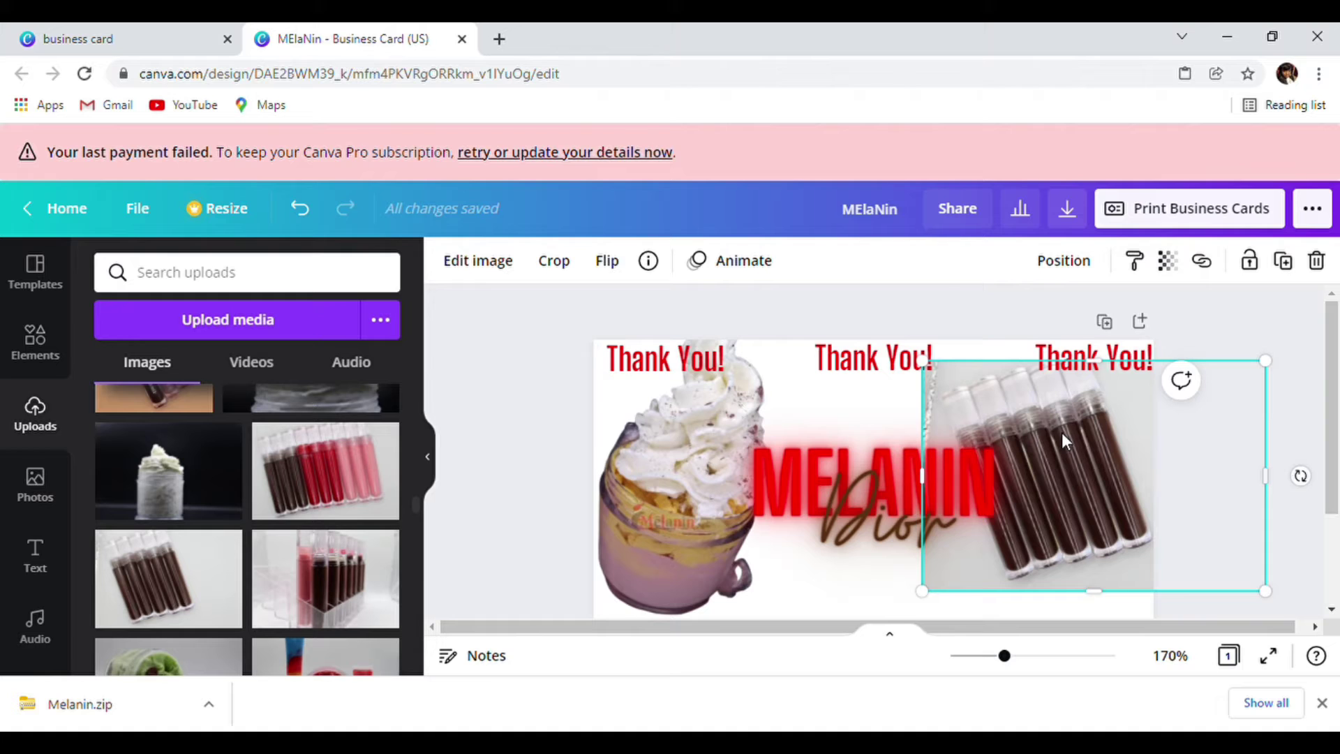
# Step: Remove the background of the lip gloss photo and shift the "Dior" script slightly to the right
pyautogui.click(515, 264)
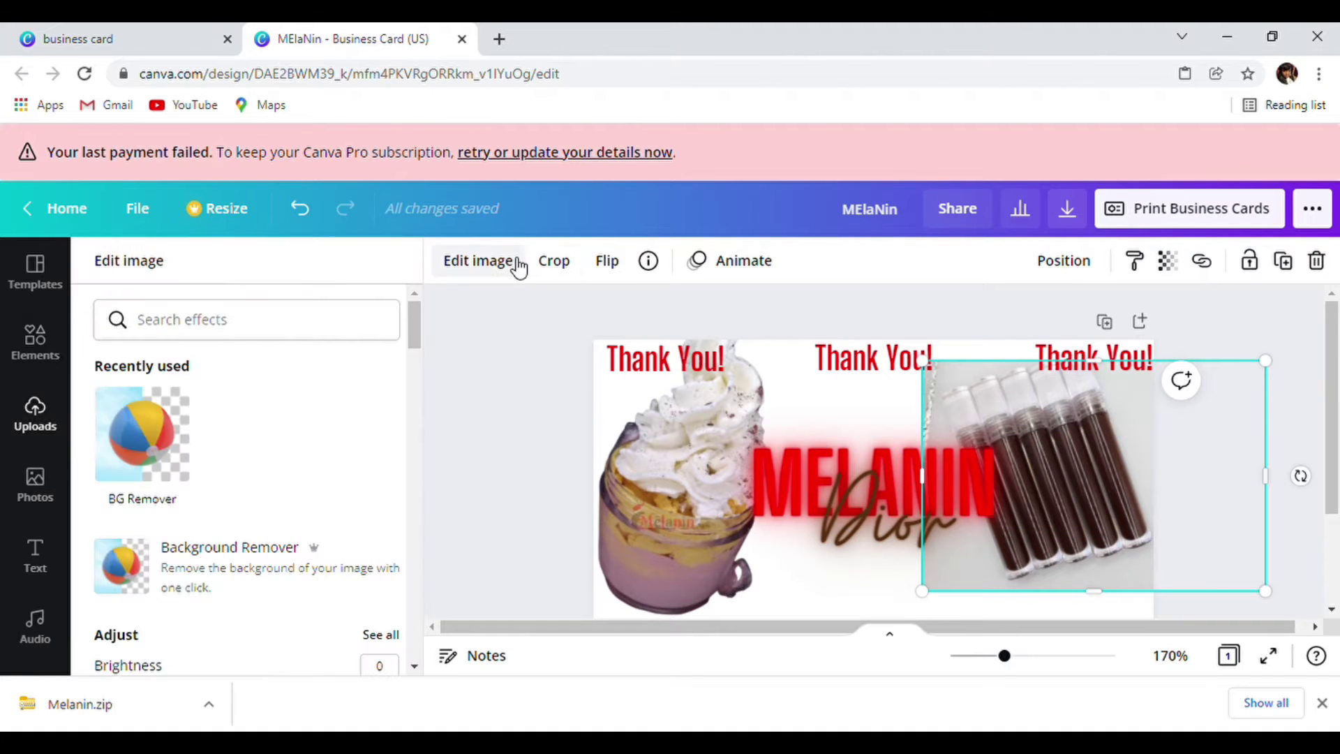
pyautogui.click(171, 444)
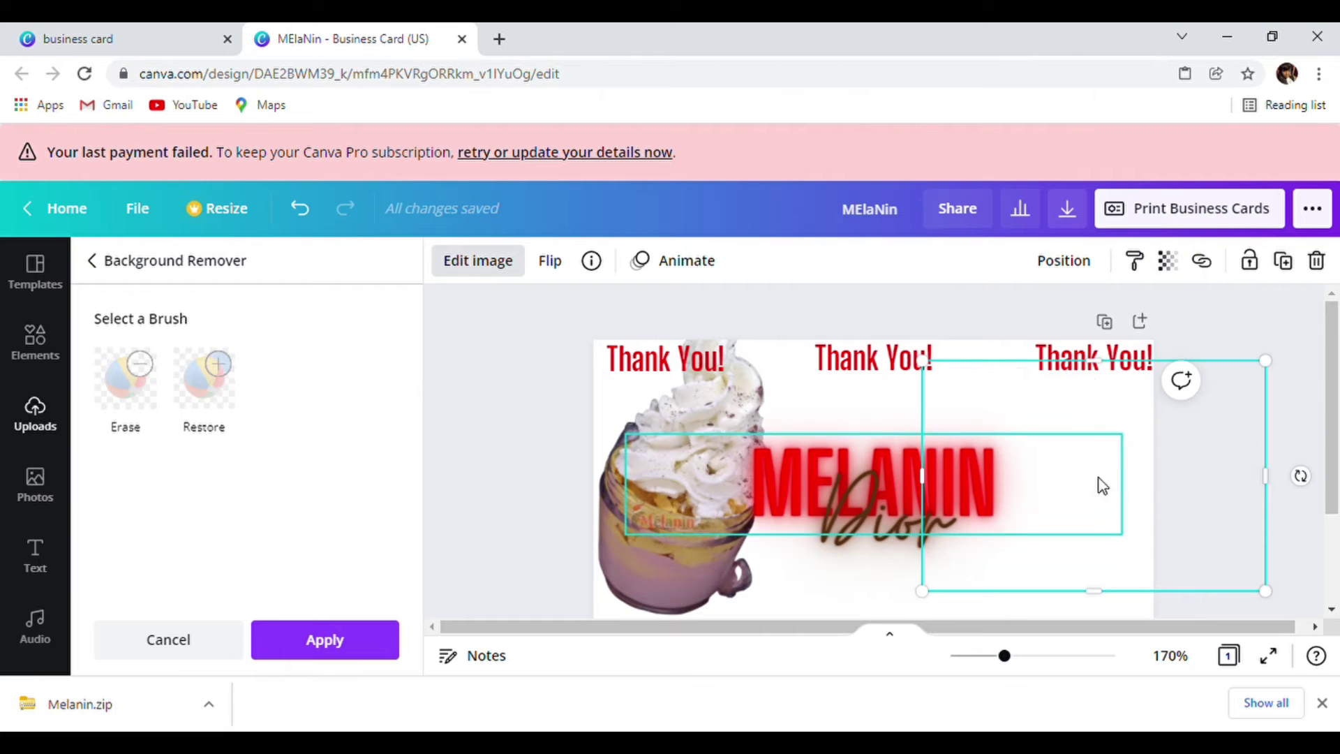
pyautogui.rightClick(1040, 420)
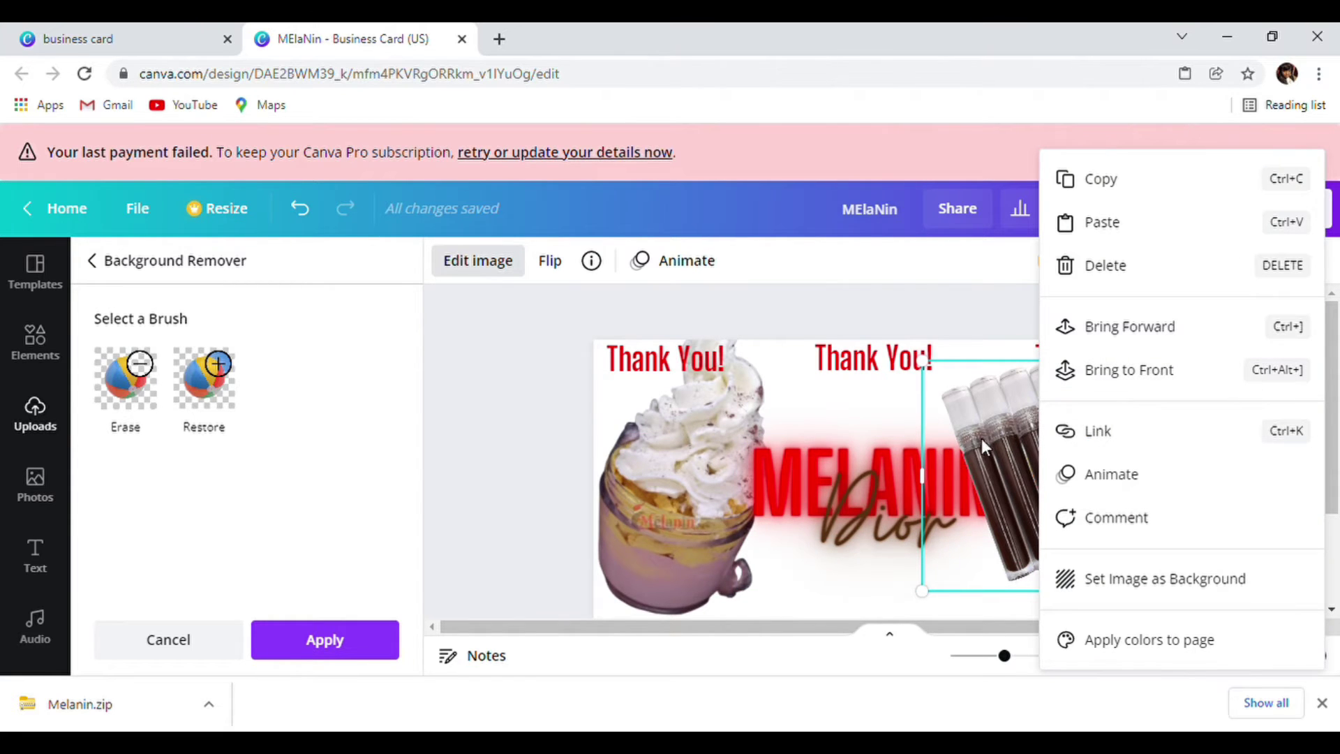
pyautogui.click(1001, 468)
pyautogui.moveTo(1051, 474); pyautogui.dragTo(1035, 479)
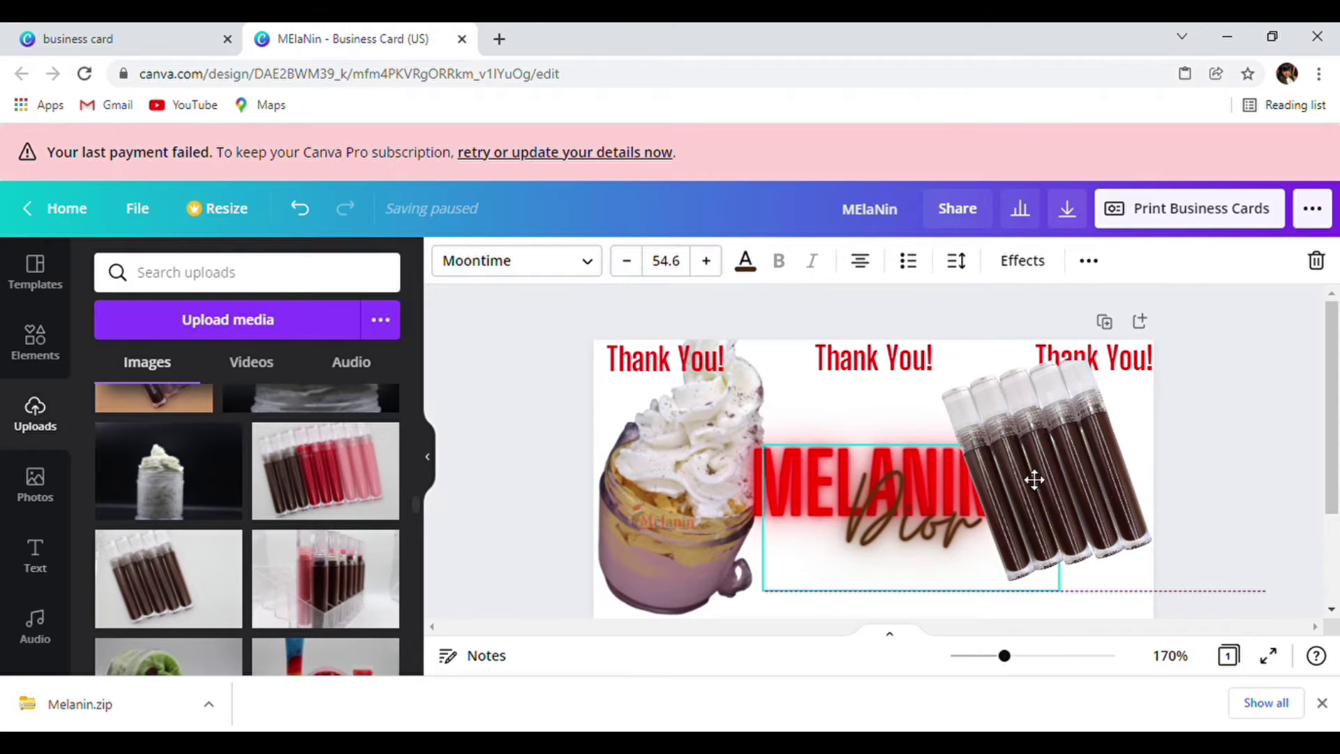
# Step: Enlarge the lip gloss cutout upward, place it behind the right "Thank You!" text near the card's top and deselect it
pyautogui.click(1104, 437)
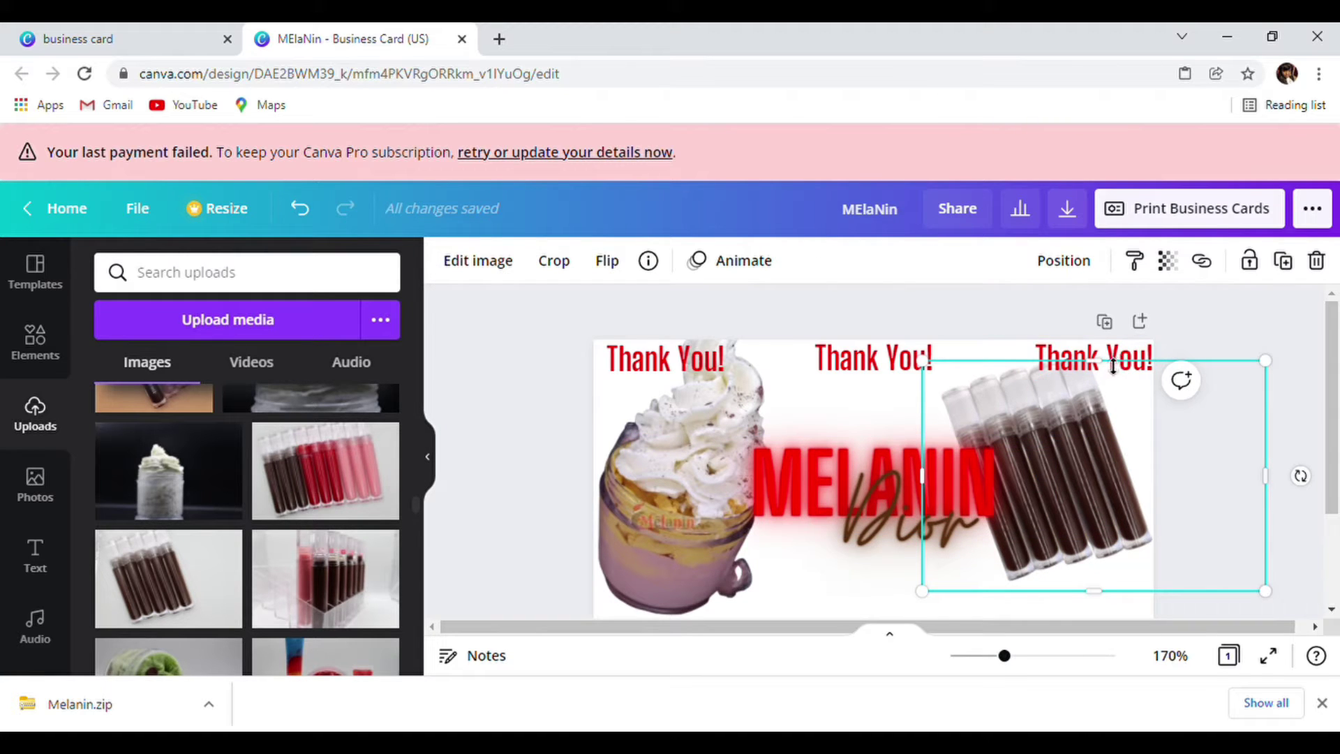
pyautogui.moveTo(1093, 361); pyautogui.dragTo(1094, 325)
pyautogui.moveTo(1007, 395); pyautogui.dragTo(1038, 417)
pyautogui.click(1280, 466)
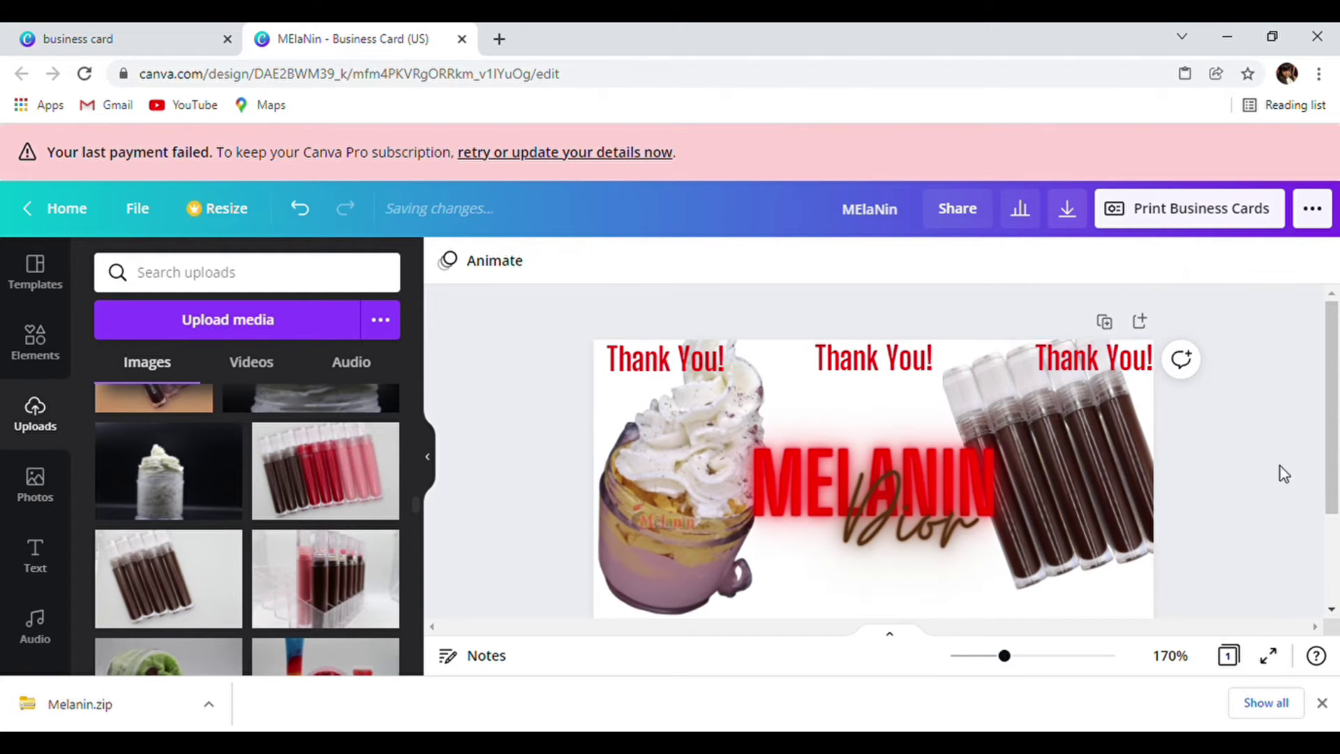
# Step: Move the lip gloss cutout left and down so all tubes fit on the card, and enlarge it up to the top edge
pyautogui.scroll(-2, 1260, 377)
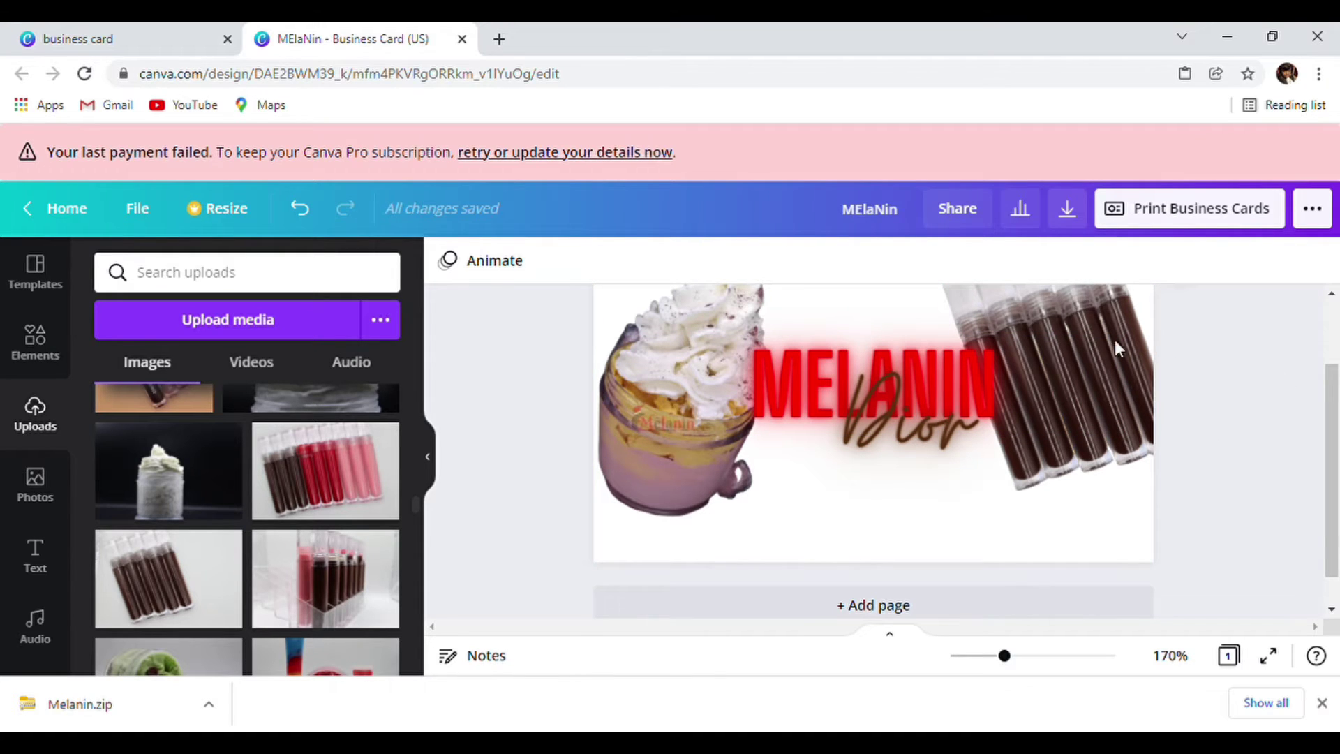
pyautogui.click(1091, 325)
pyautogui.scroll(2, 1186, 391)
pyautogui.click(1077, 449)
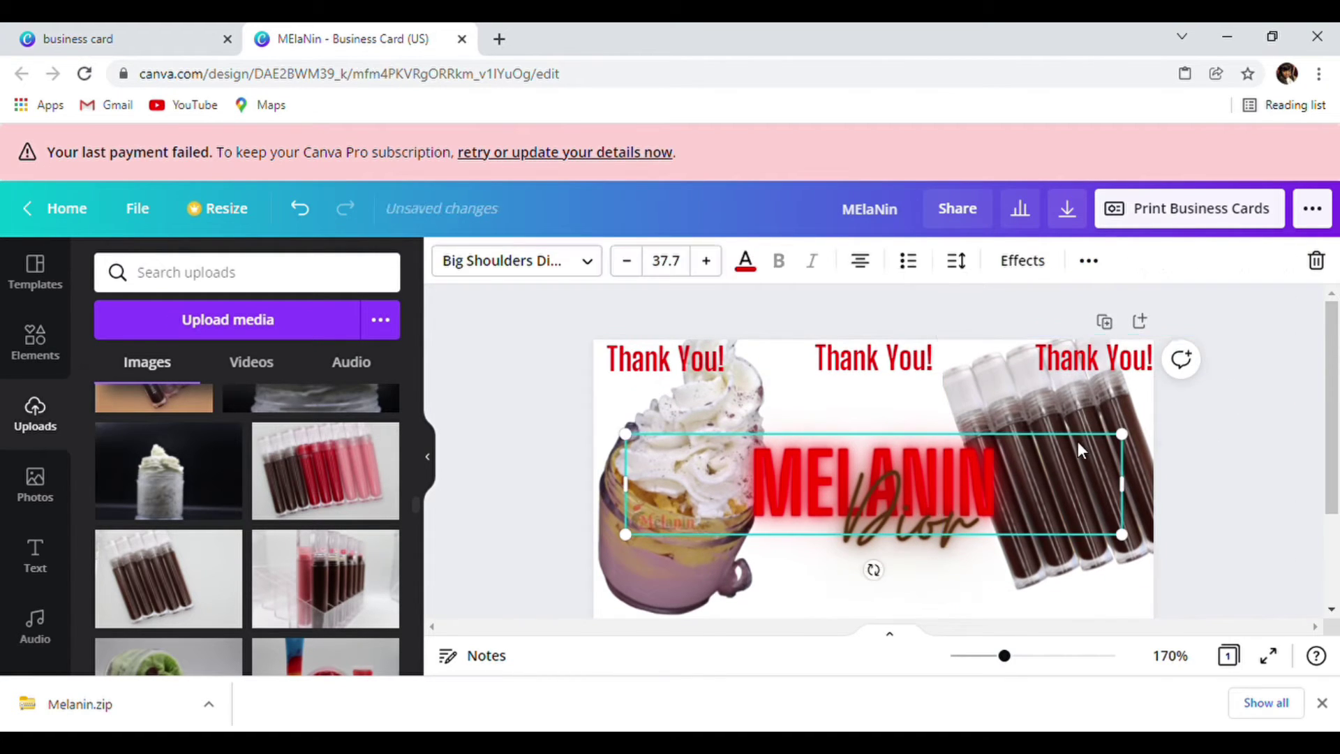
pyautogui.moveTo(1044, 400); pyautogui.dragTo(1023, 438)
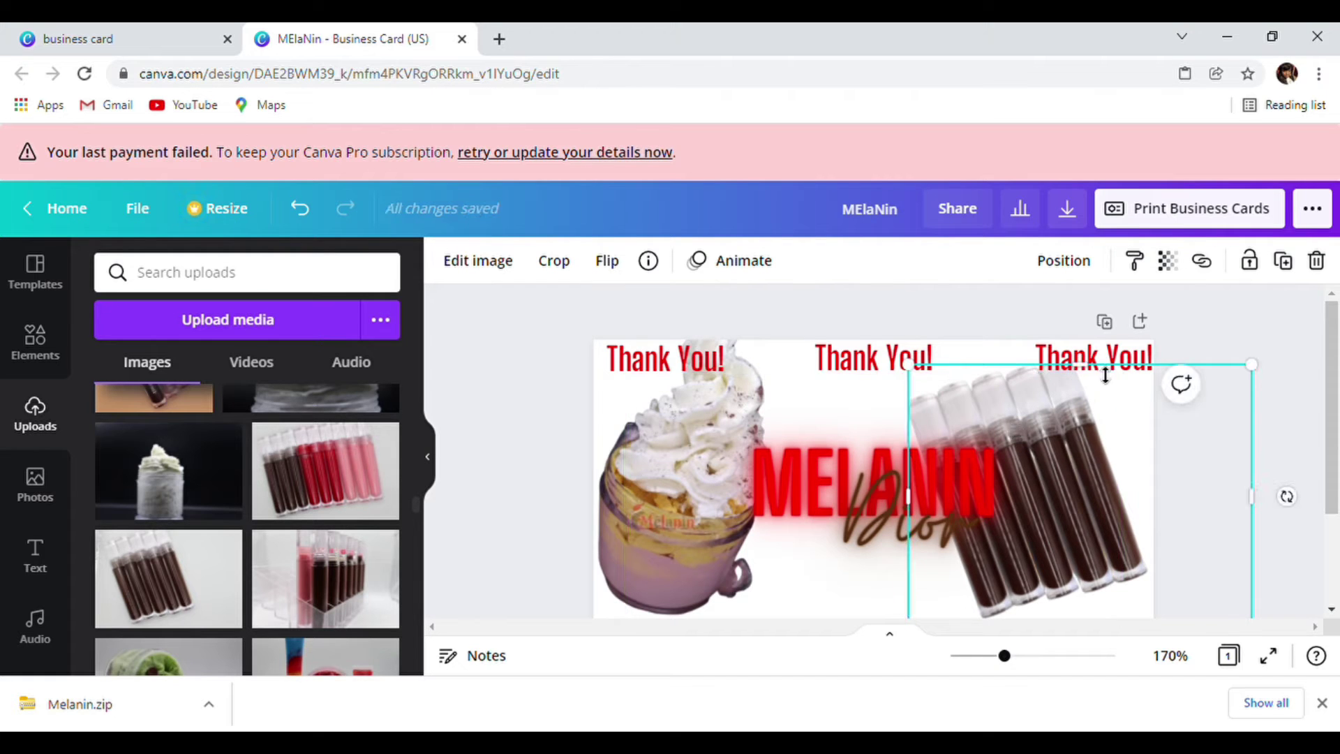
pyautogui.moveTo(1096, 374); pyautogui.dragTo(1093, 346)
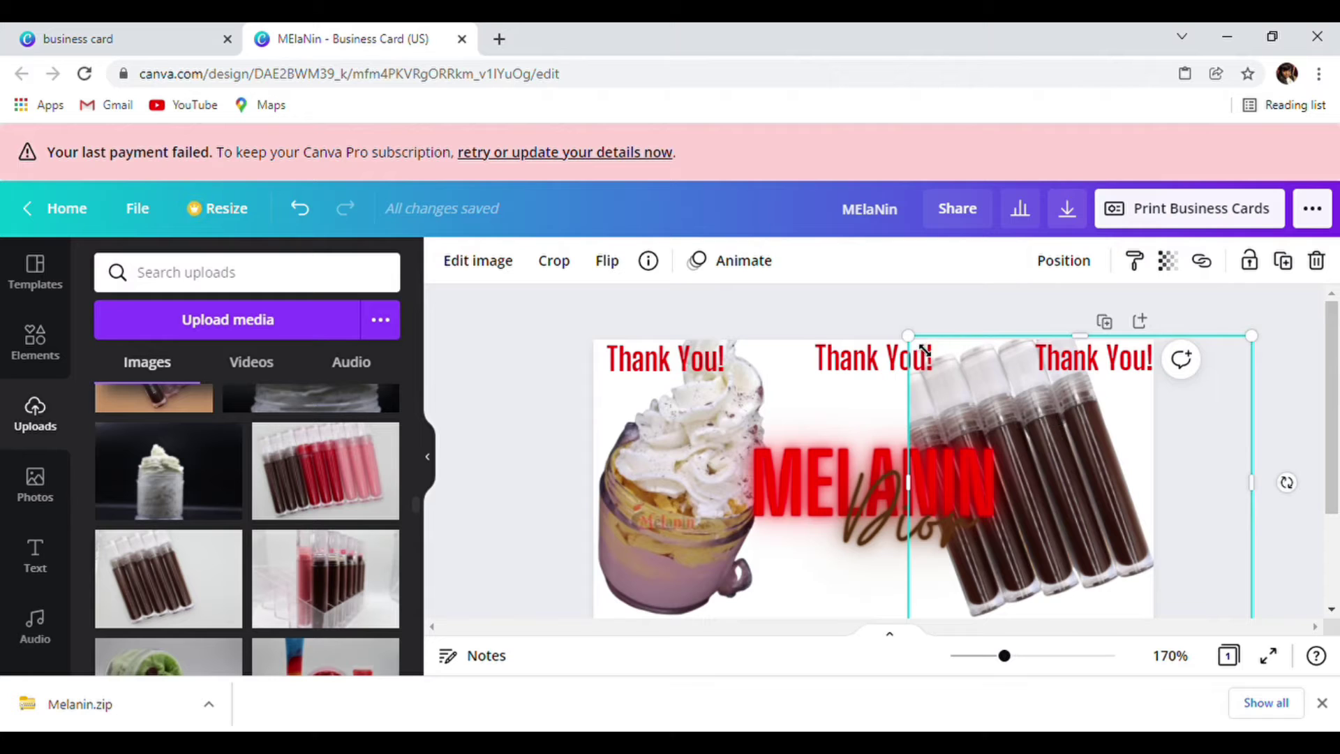
# Step: Shrink the lip gloss cutout from its upper-left corner so it sits slightly below the card's top edge, and deselect it
pyautogui.moveTo(909, 337); pyautogui.dragTo(1014, 384)
pyautogui.moveTo(1051, 441); pyautogui.dragTo(1056, 362)
pyautogui.click(300, 208)
pyautogui.click(1081, 439)
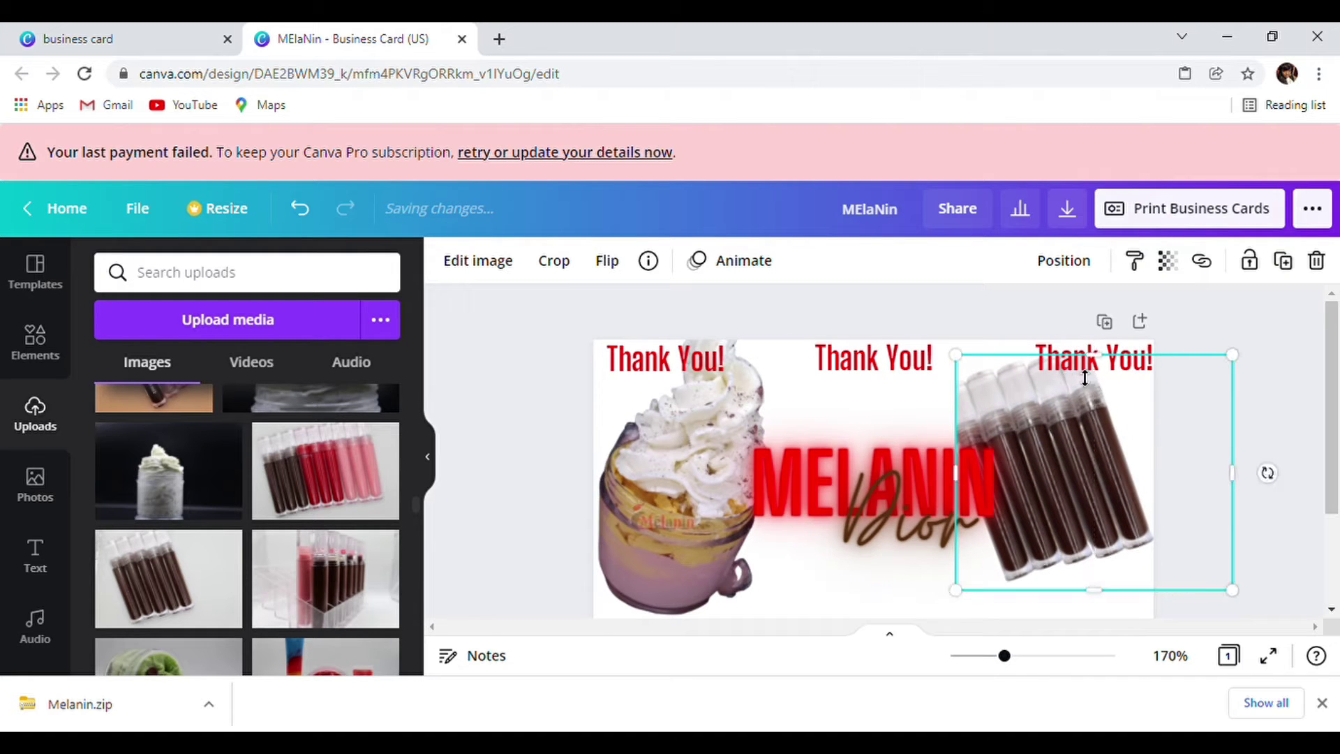
pyautogui.click(1297, 338)
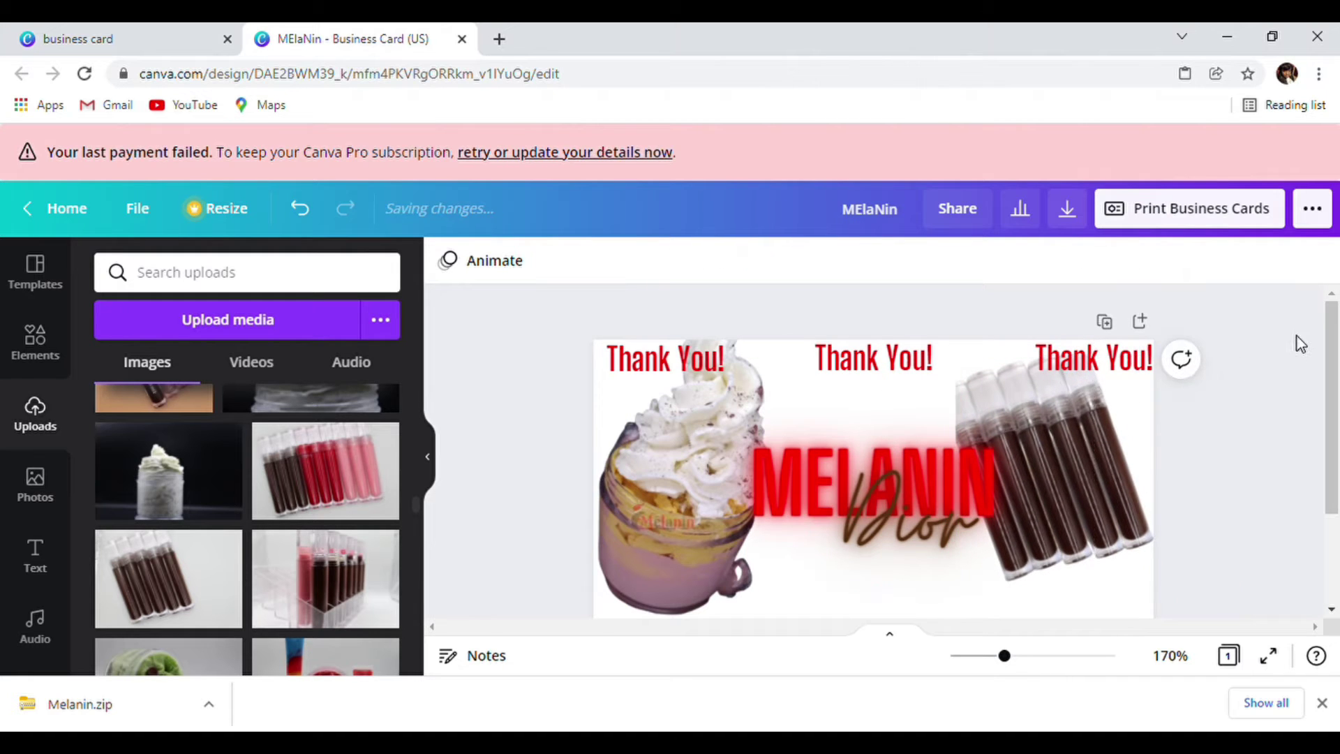
# Step: Extend the lip gloss cutout's frame to the left to uncover the cropped part of the first tube, and deselect it
pyautogui.click(1024, 412)
pyautogui.moveTo(971, 478); pyautogui.dragTo(947, 478)
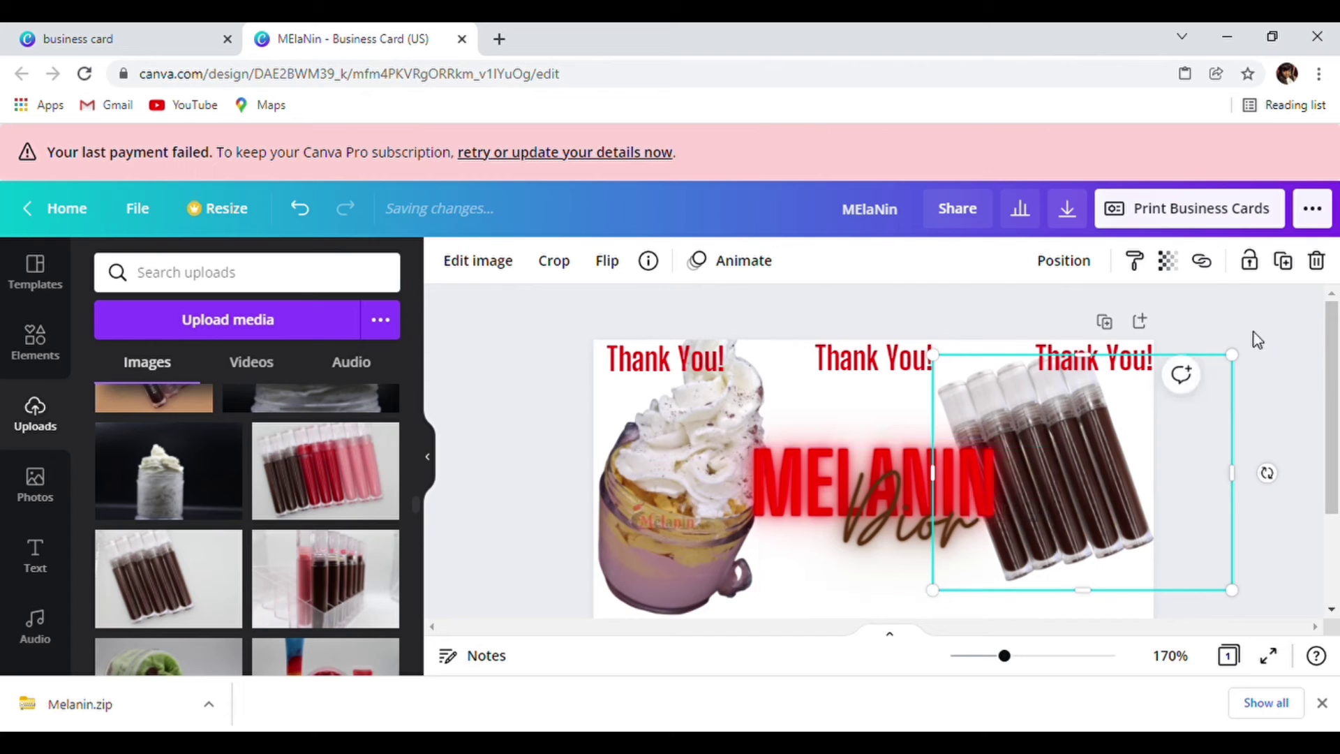
pyautogui.click(1266, 316)
pyautogui.scroll(-2, 1261, 321)
pyautogui.scroll(2, 1258, 331)
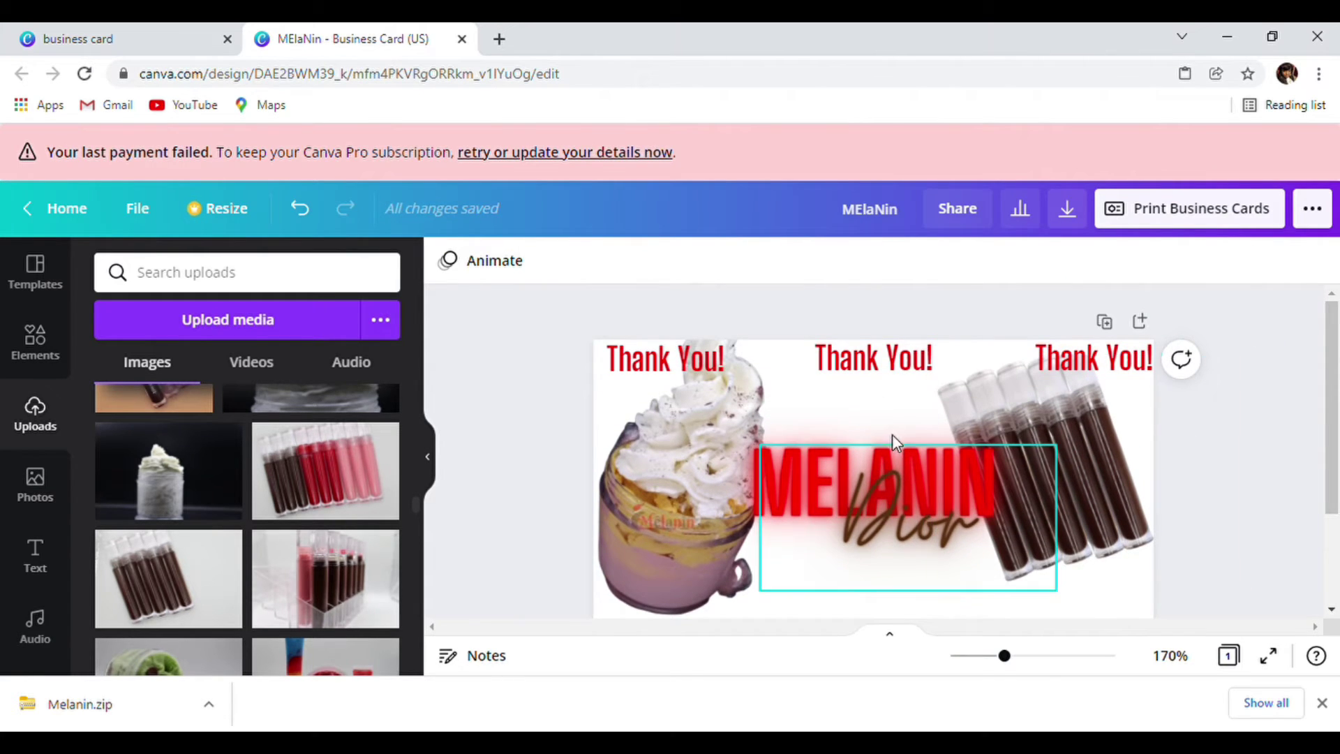
# Step: Try a small black Instagram icon in the card's lower-left corner, below the whipped cream jar, and delete it
pyautogui.click(36, 339)
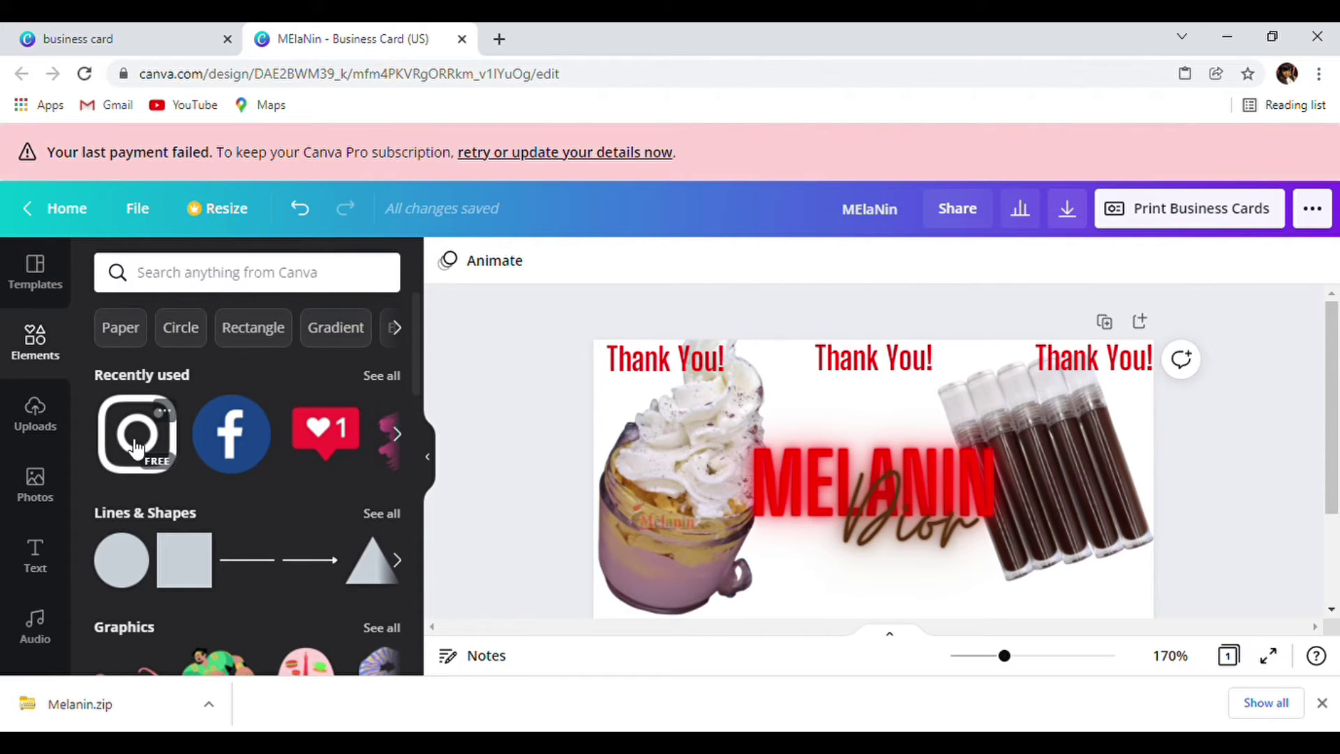
pyautogui.scroll(-2, 787, 509)
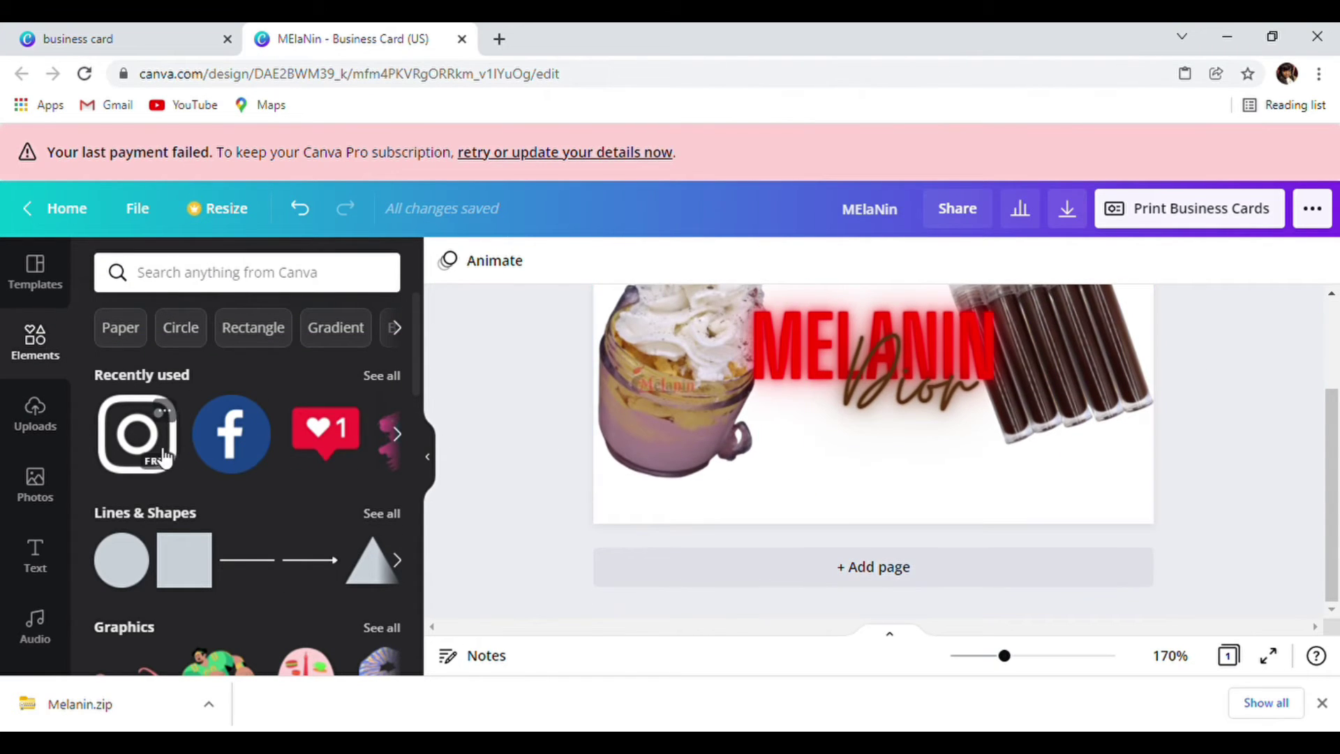
pyautogui.click(138, 436)
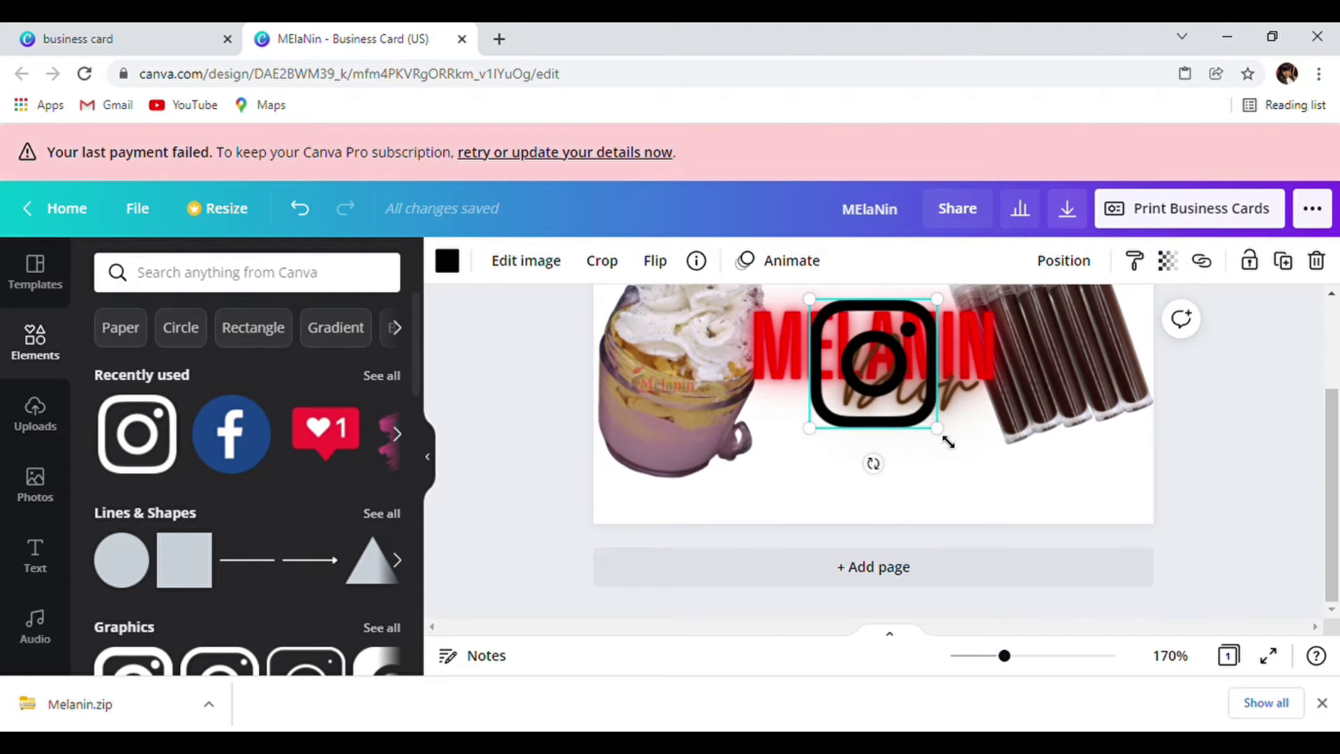
pyautogui.moveTo(946, 440); pyautogui.dragTo(663, 526)
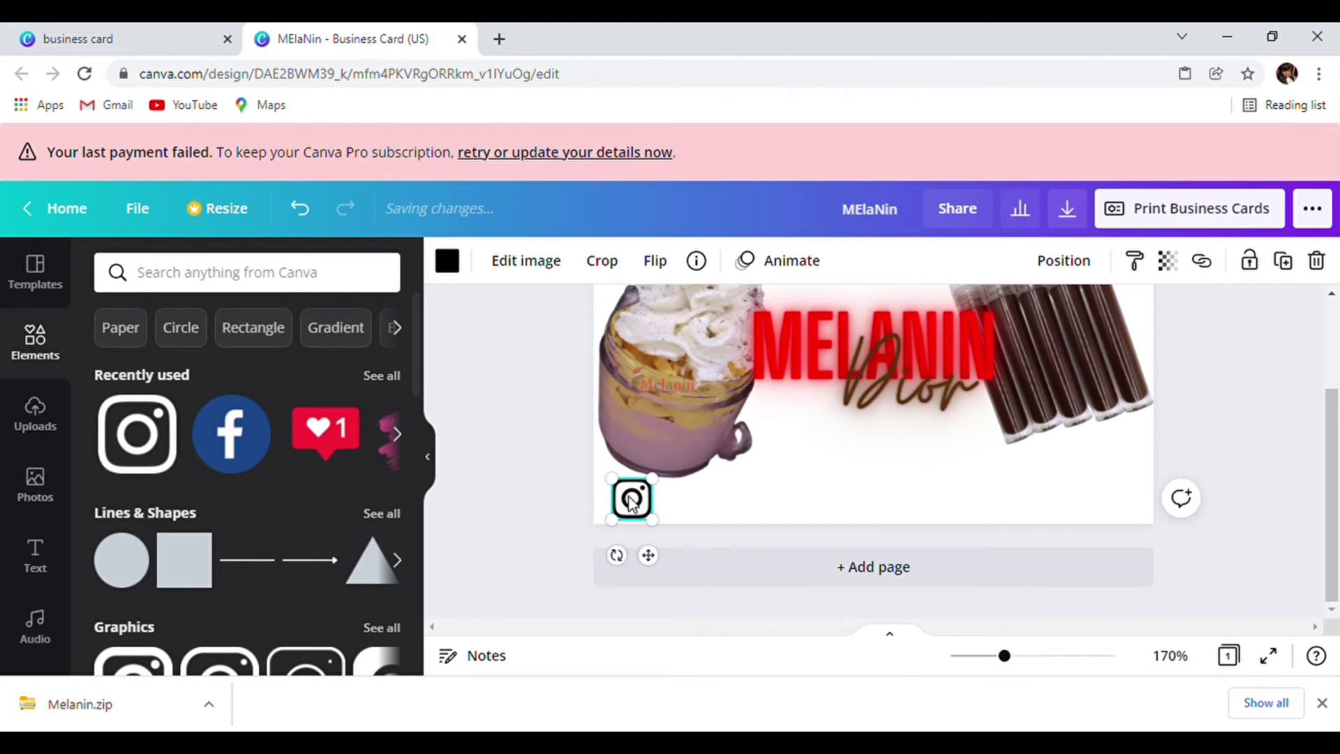
pyautogui.rightClick(632, 502)
pyautogui.click(682, 387)
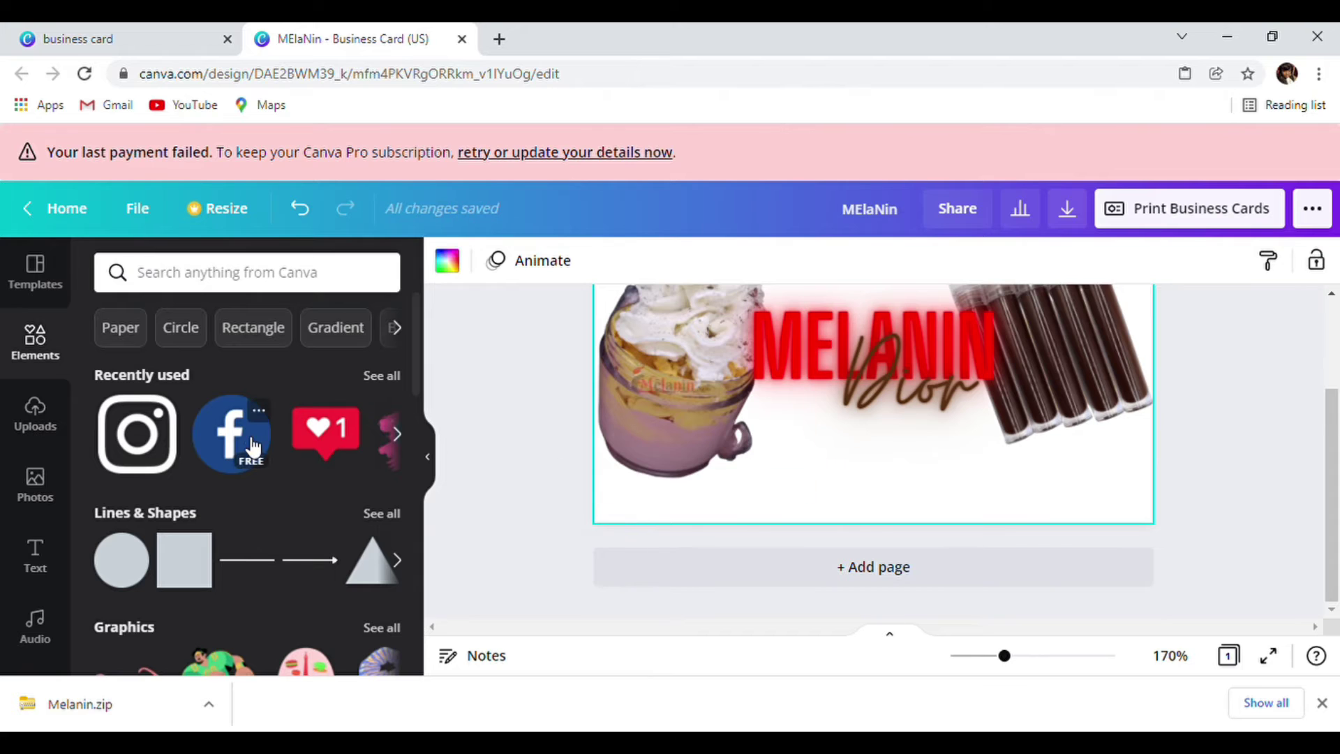
# Step: Add a body text line and move it to the lower part of the card, below the jar and the title
pyautogui.scroll(-5, 234, 439)
pyautogui.scroll(5, 233, 418)
pyautogui.click(37, 292)
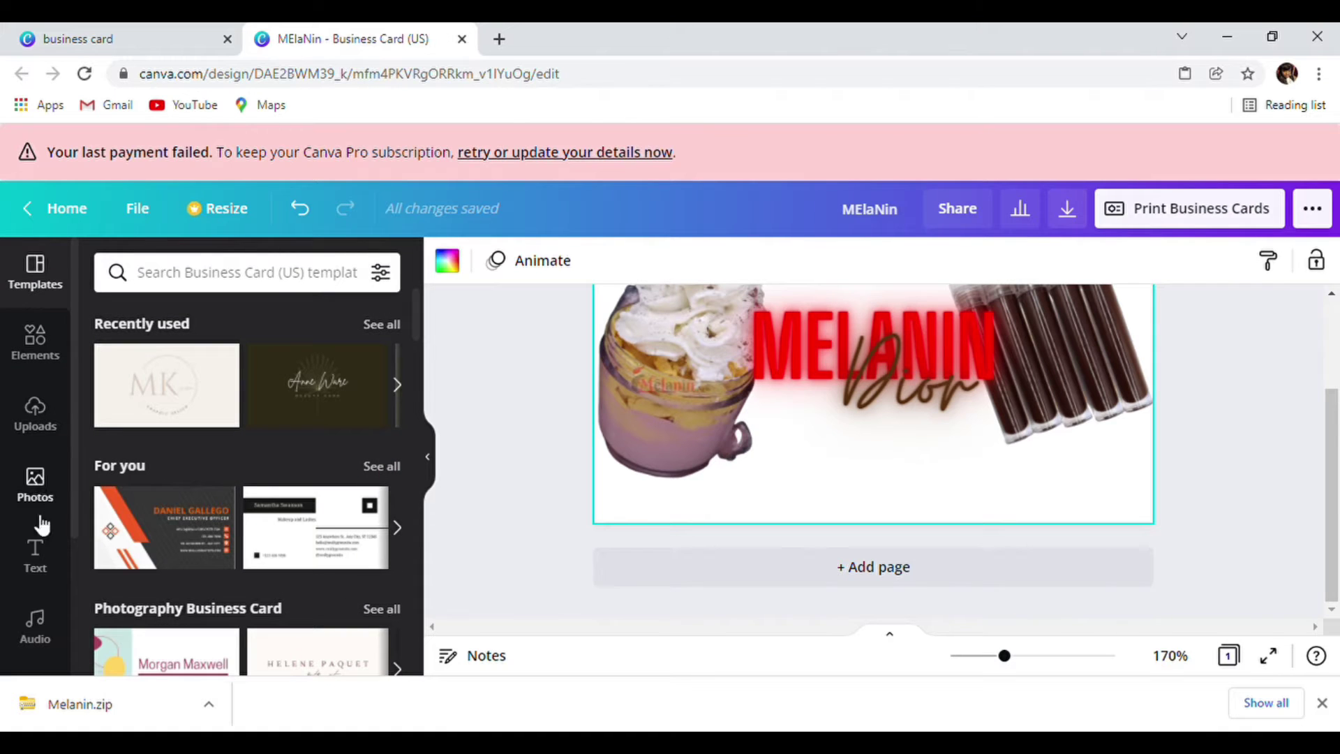
pyautogui.click(37, 553)
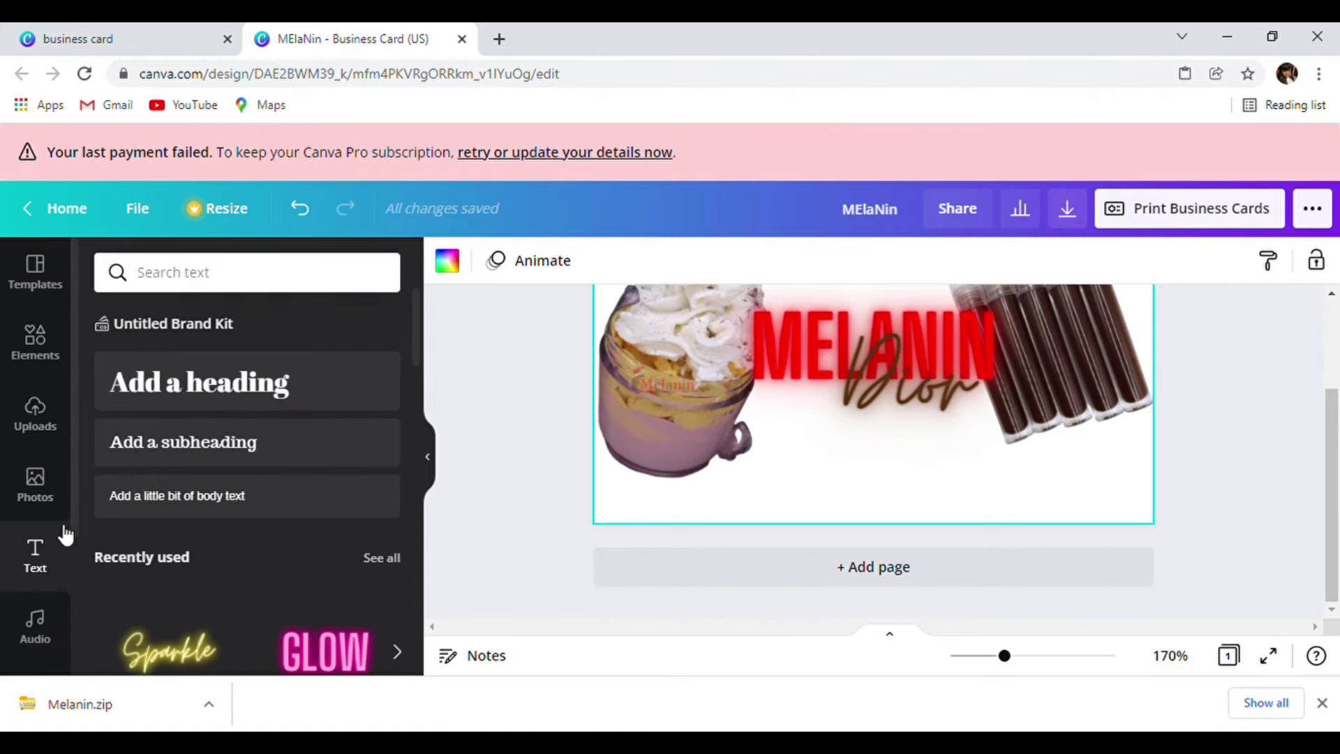
pyautogui.click(199, 504)
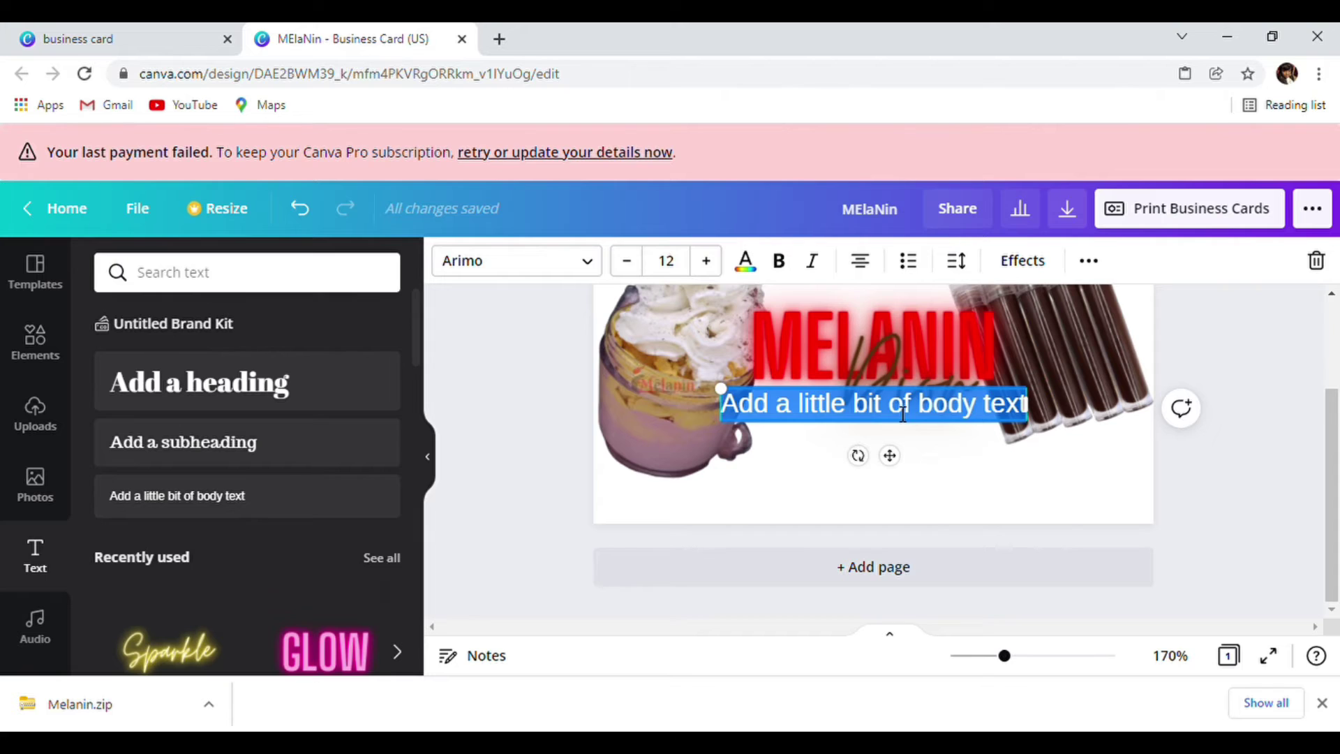
pyautogui.click(1001, 492)
pyautogui.moveTo(995, 420); pyautogui.dragTo(888, 515)
# Step: Replace the placeholder body text with "Instagram: Melanindiorshop"
pyautogui.doubleClick(914, 505)
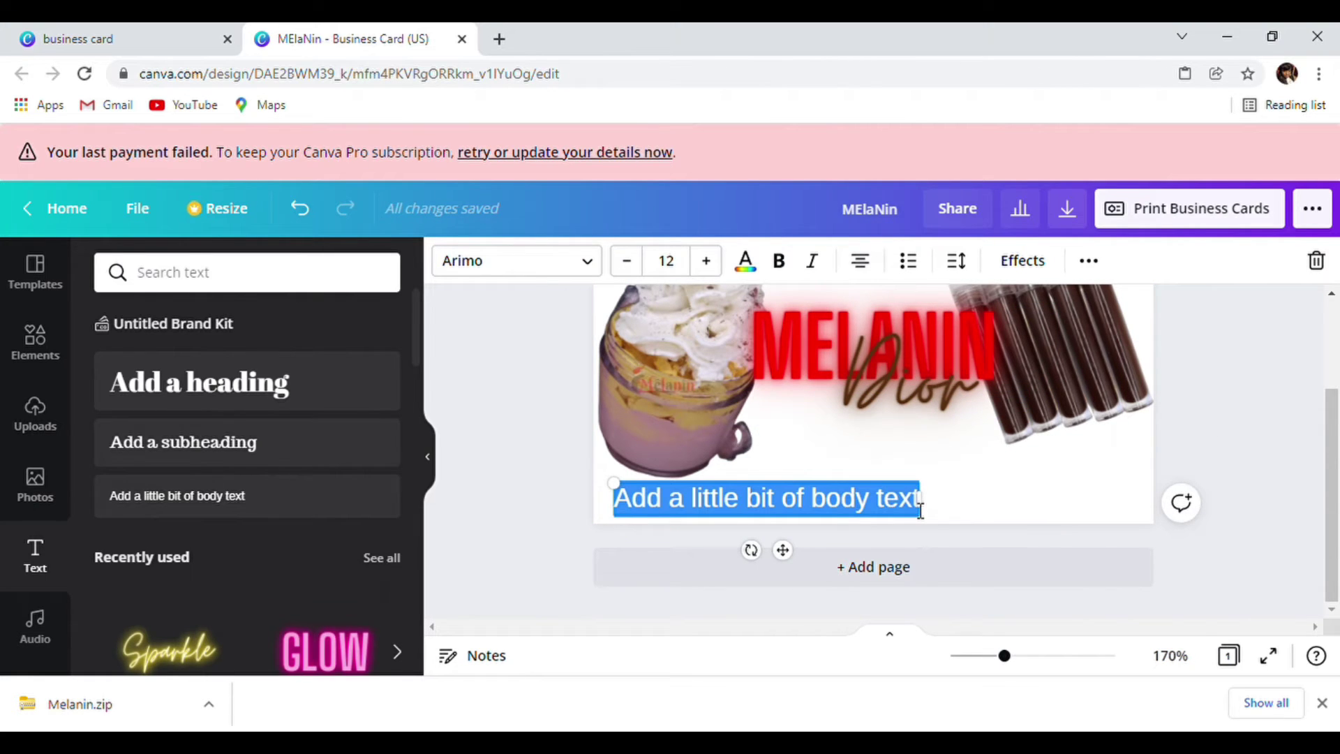
pyautogui.press('BackSpace')
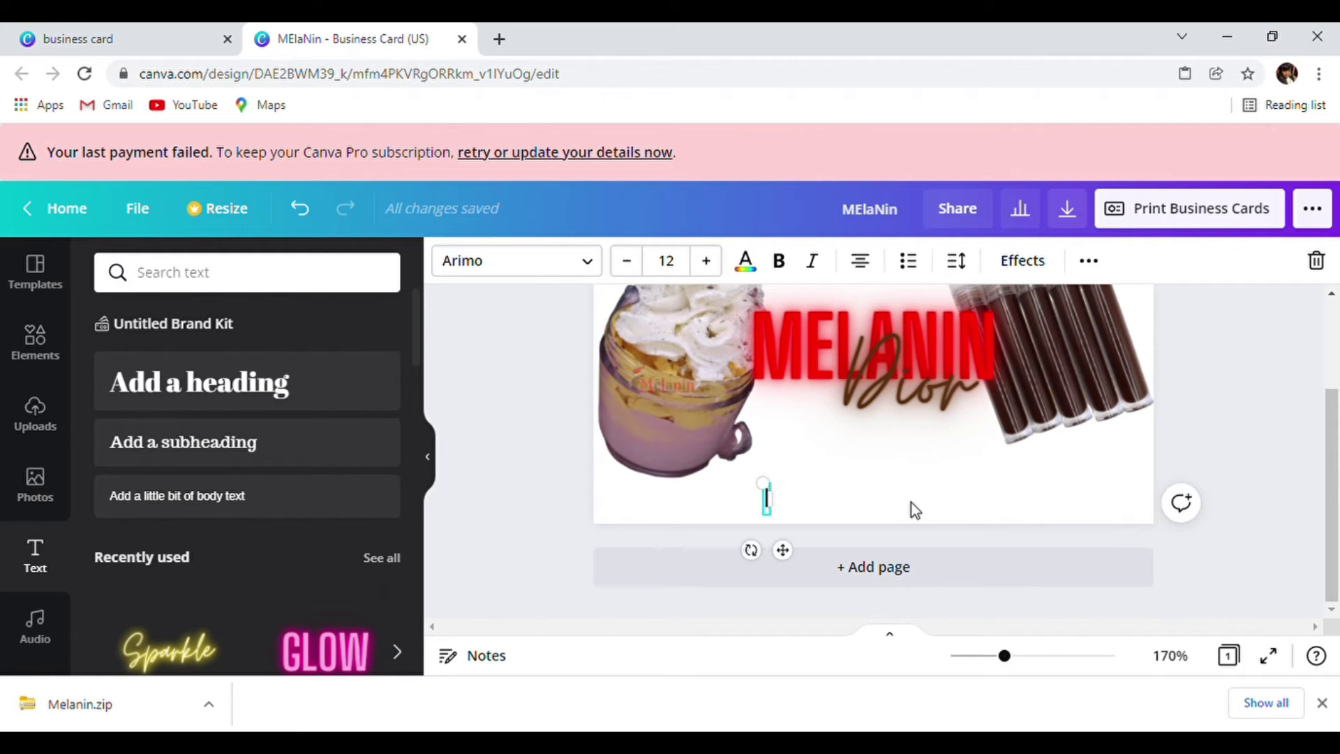
pyautogui.write('Instg')
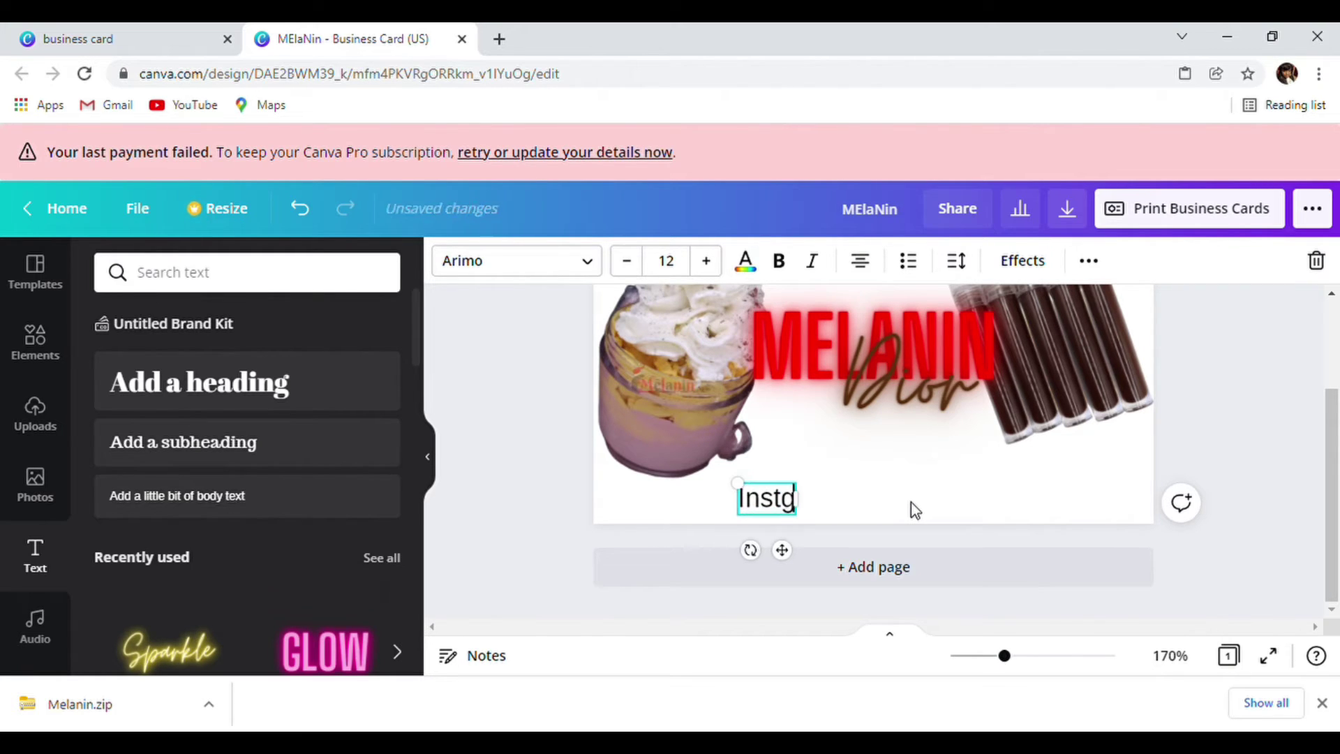
pyautogui.write('ran')
pyautogui.press('BackSpace')
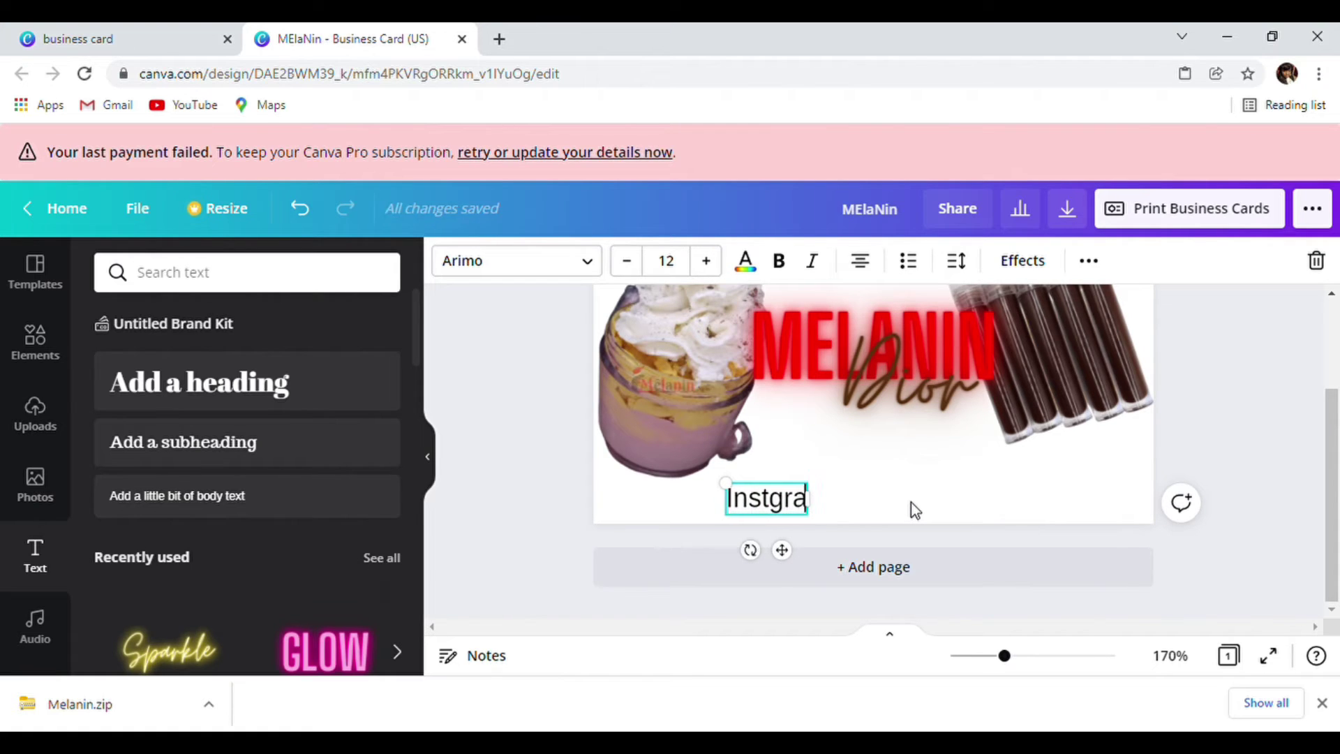
pyautogui.write('m @')
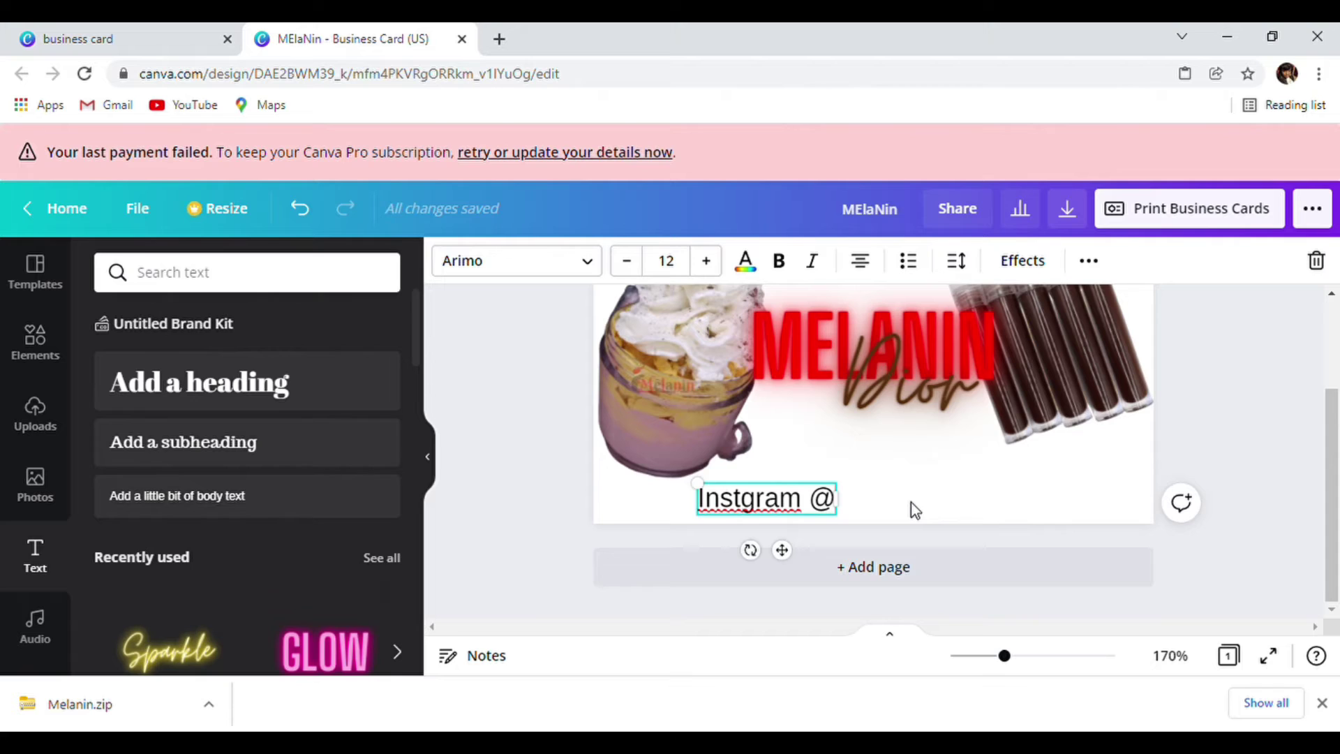
pyautogui.press('BackSpace')
pyautogui.press('BackSpace')
pyautogui.press('BackSpace')
pyautogui.press('BackSpace')
pyautogui.press('BackSpace')
pyautogui.press('BackSpace')
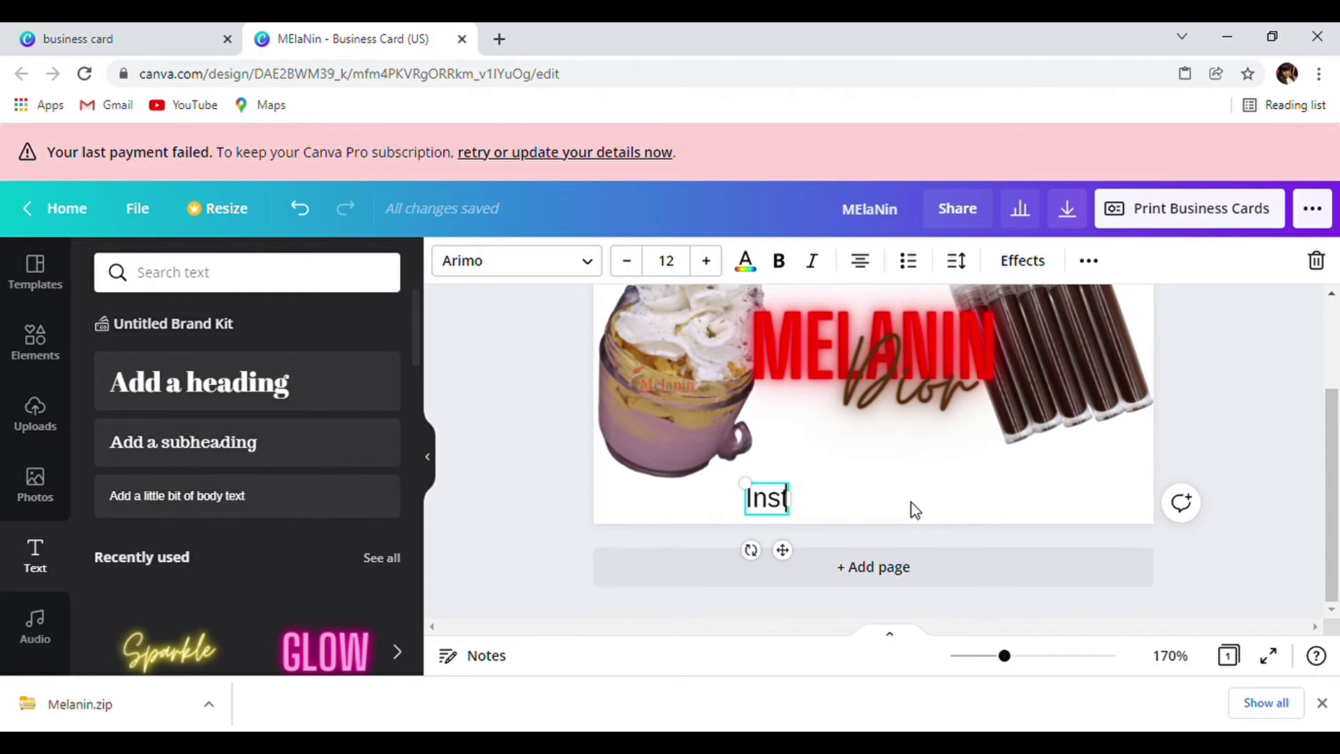
pyautogui.write('agram @')
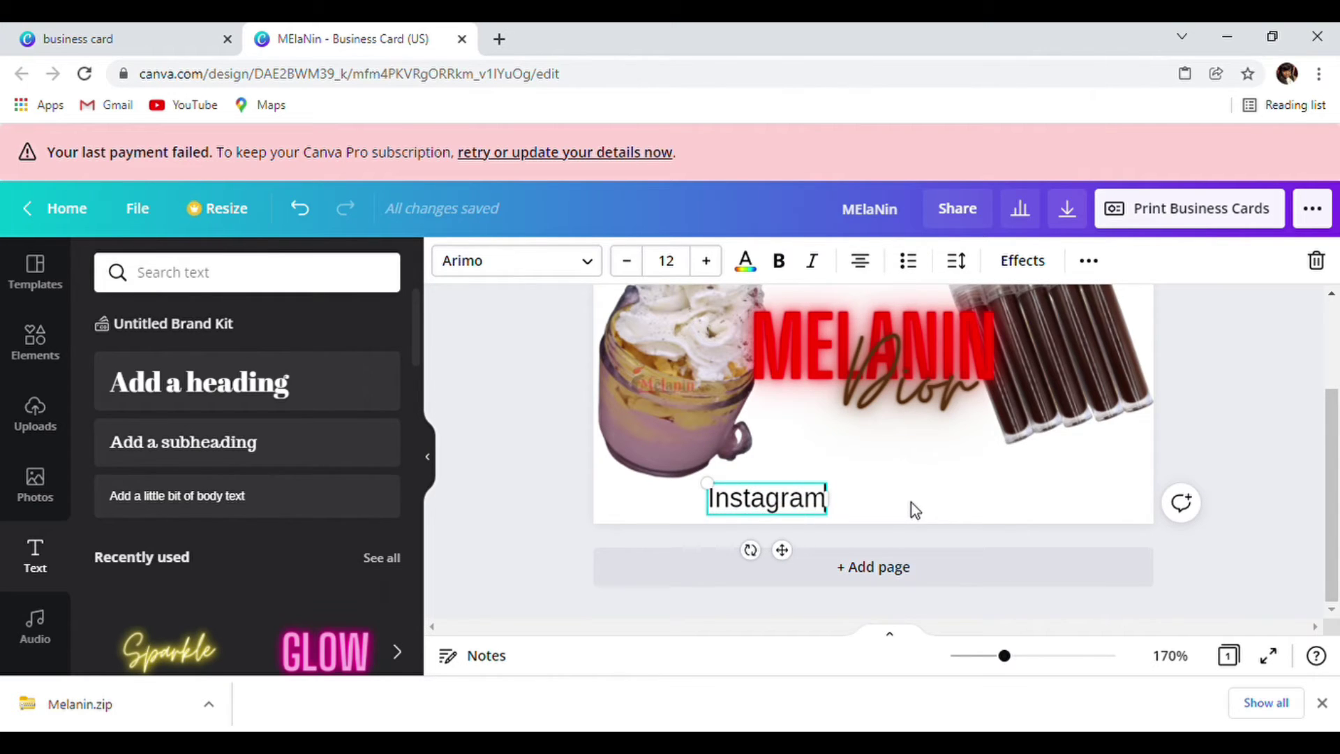
pyautogui.press('BackSpace')
pyautogui.press('BackSpace')
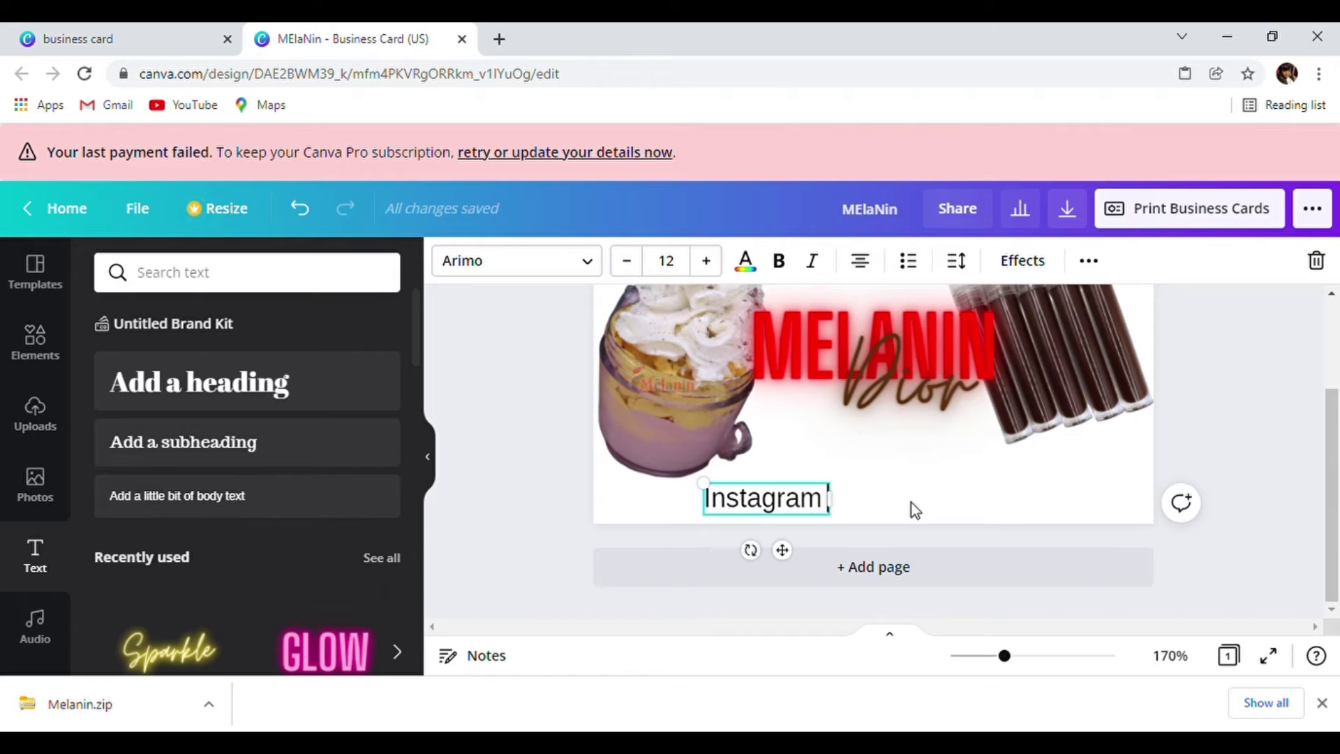
pyautogui.write(': Melani')
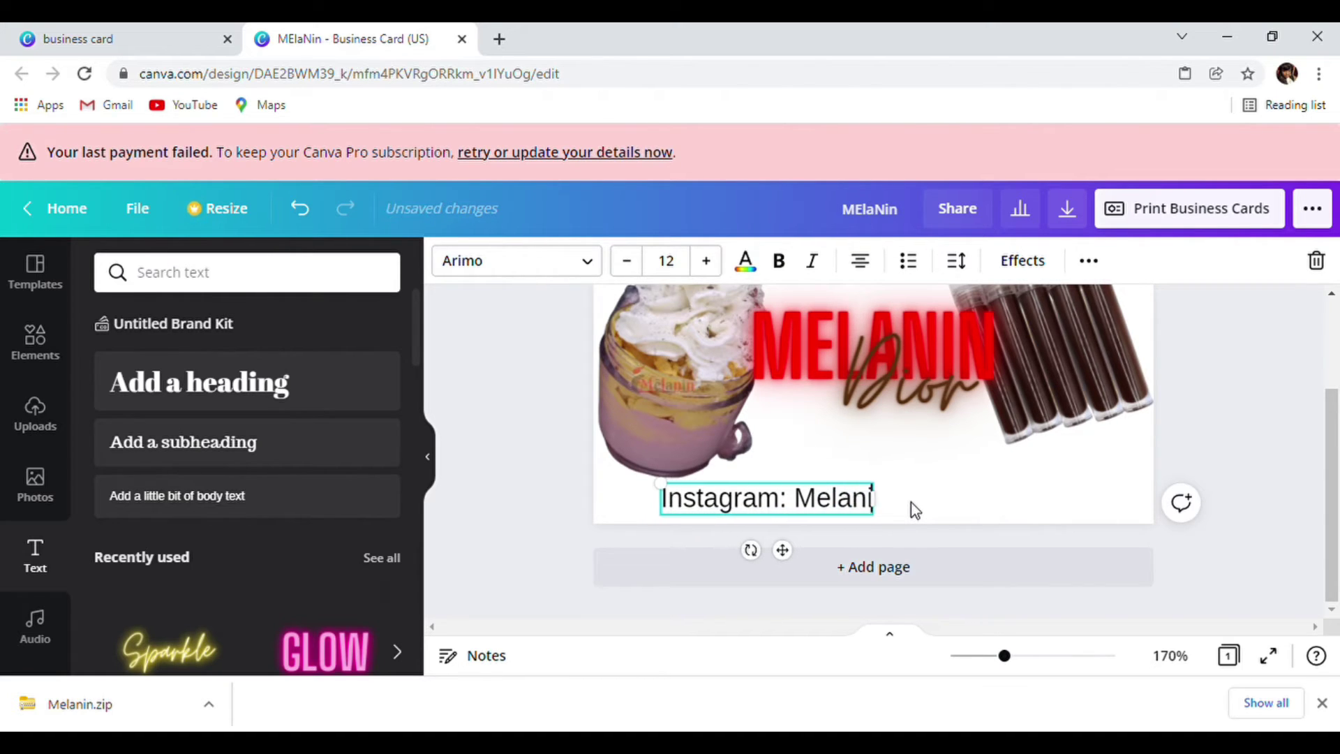
pyautogui.write('ndios')
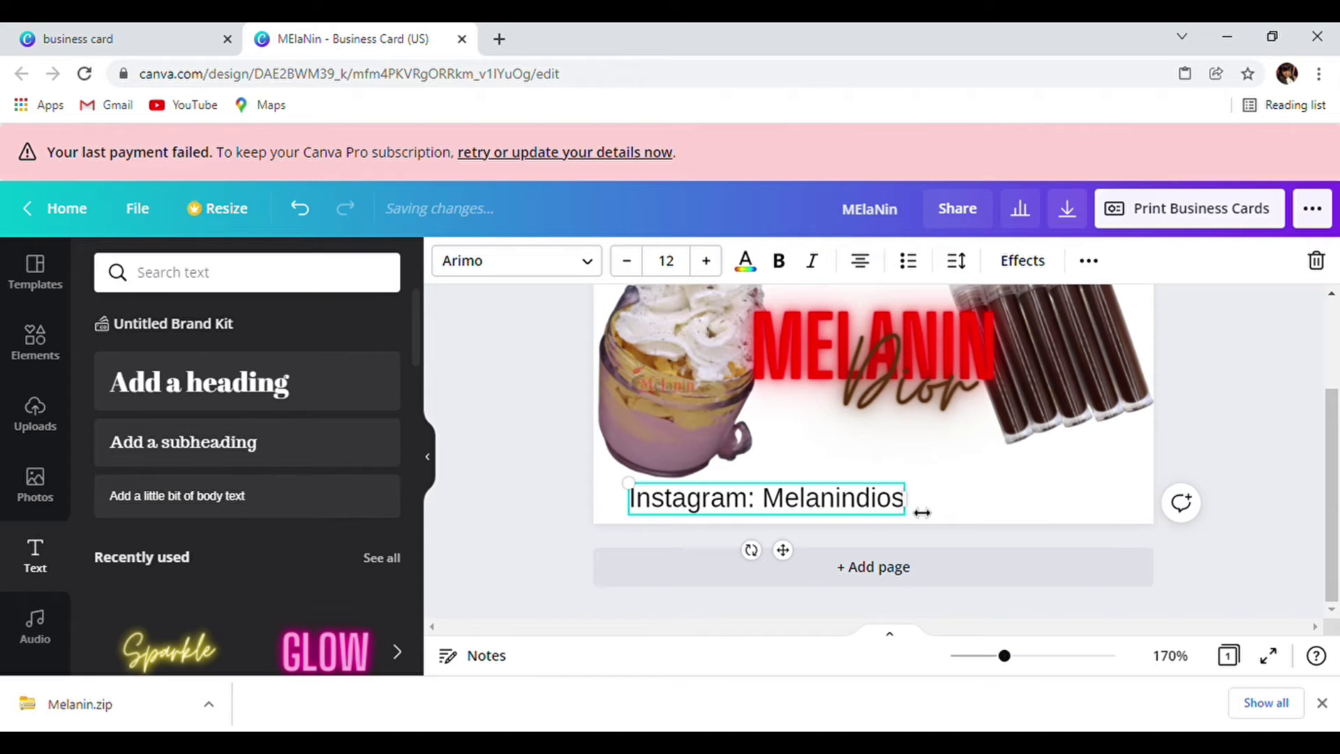
pyautogui.press('BackSpace')
pyautogui.press('BackSpace')
pyautogui.write('or')
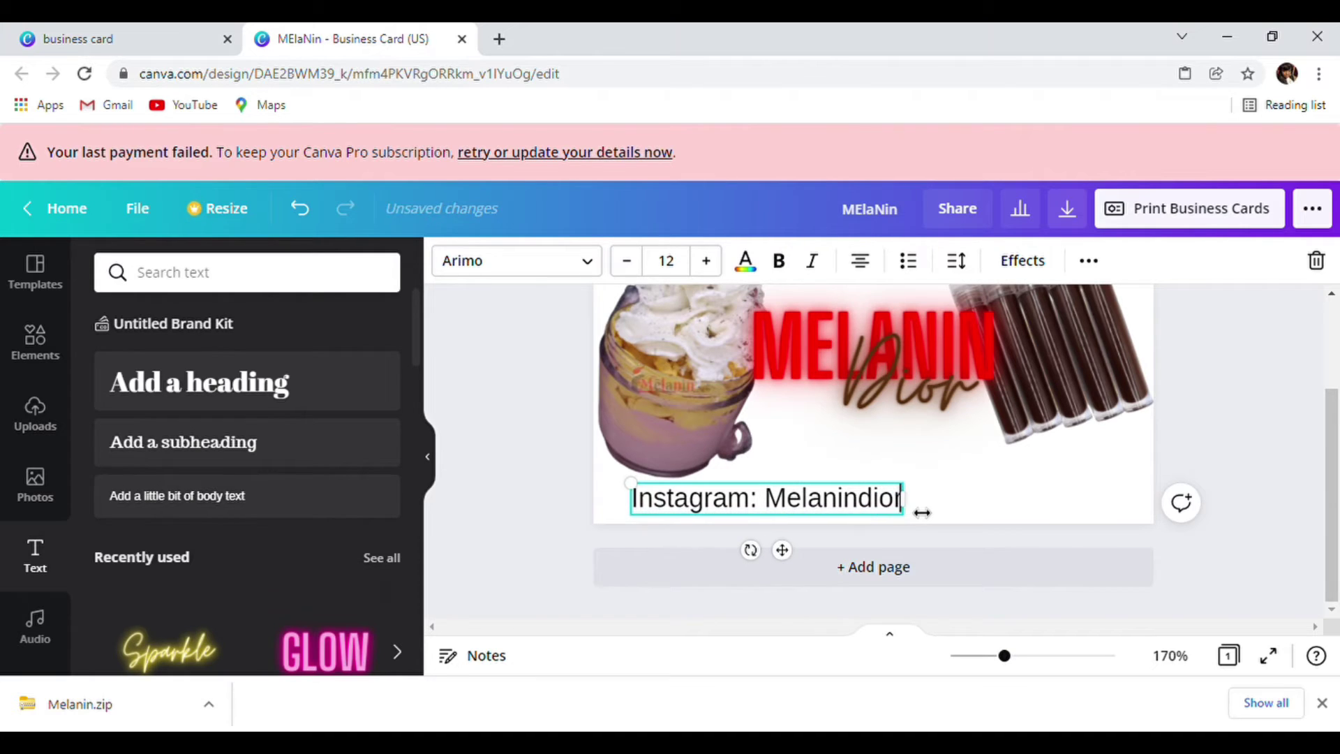
pyautogui.write('shop')
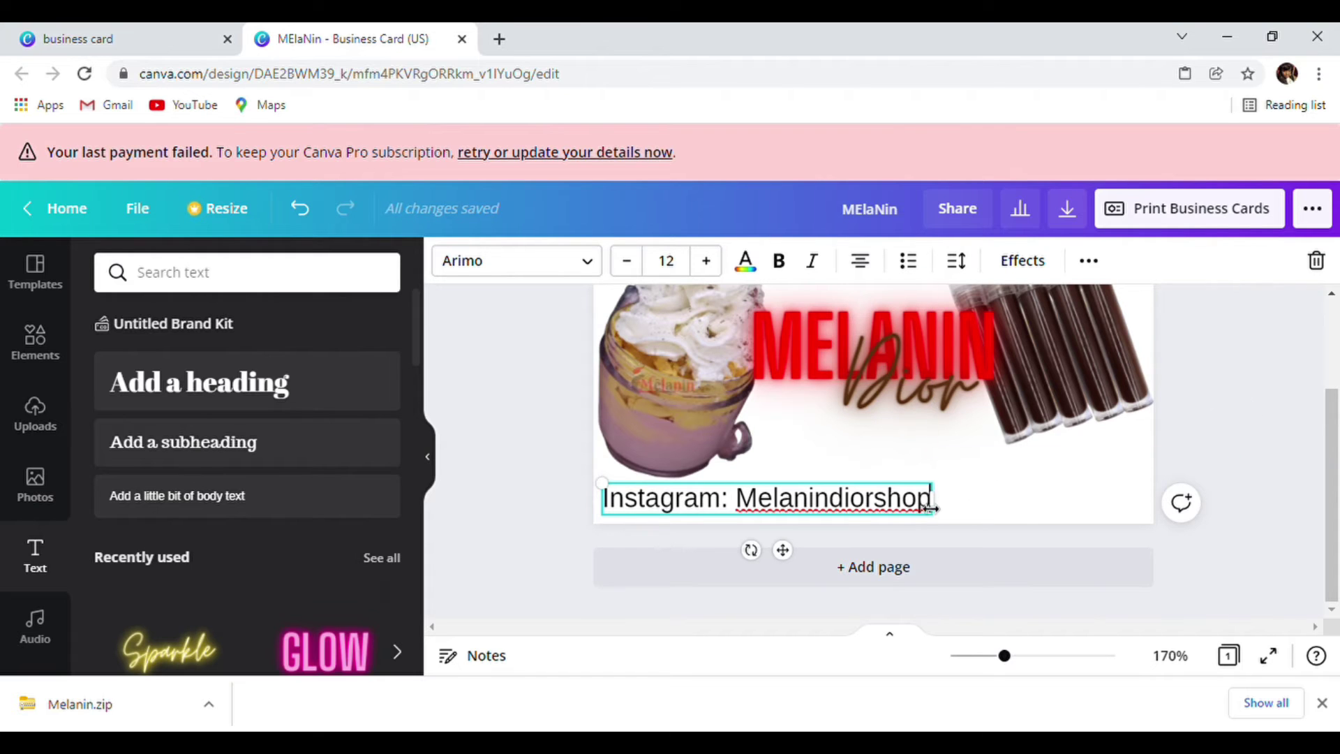
# Step: Set the Instagram line's font size to 10 and move it into the card's lower-left corner
pyautogui.click(636, 275)
pyautogui.click(636, 272)
pyautogui.click(1203, 350)
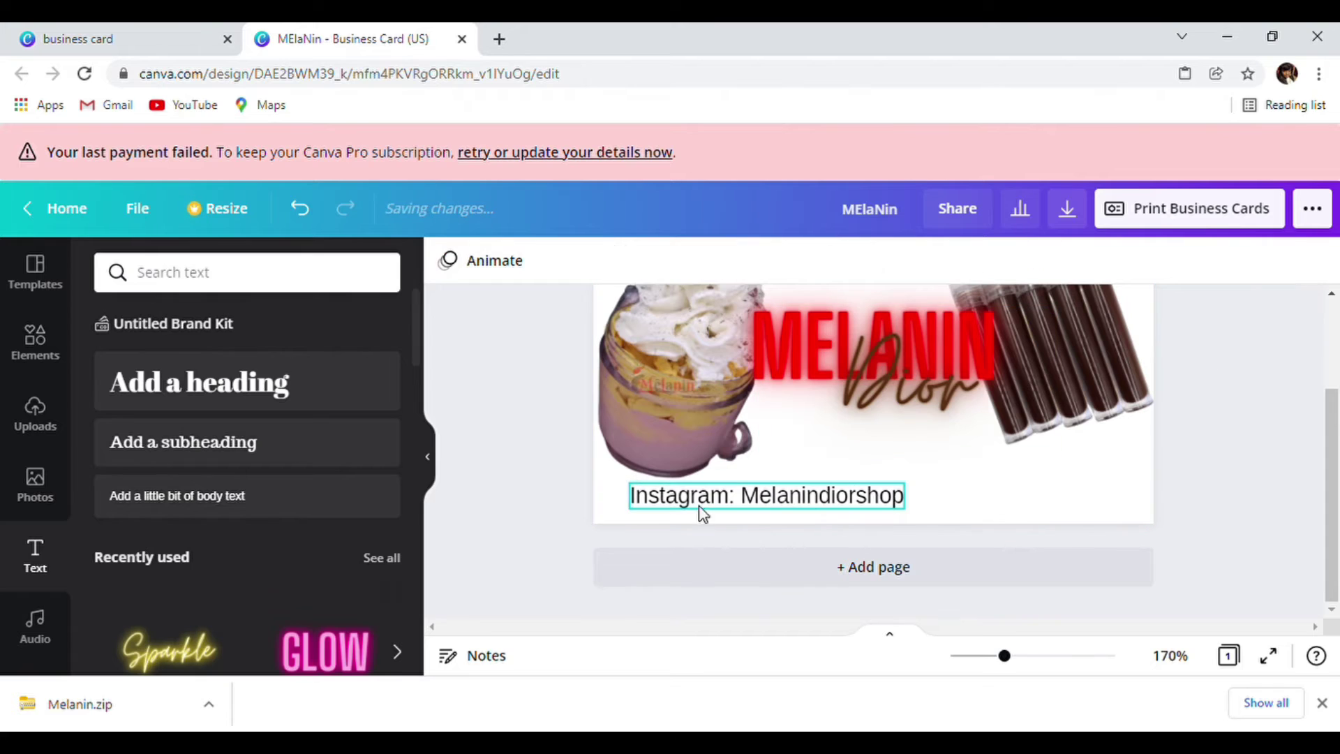
pyautogui.moveTo(703, 514); pyautogui.dragTo(685, 520)
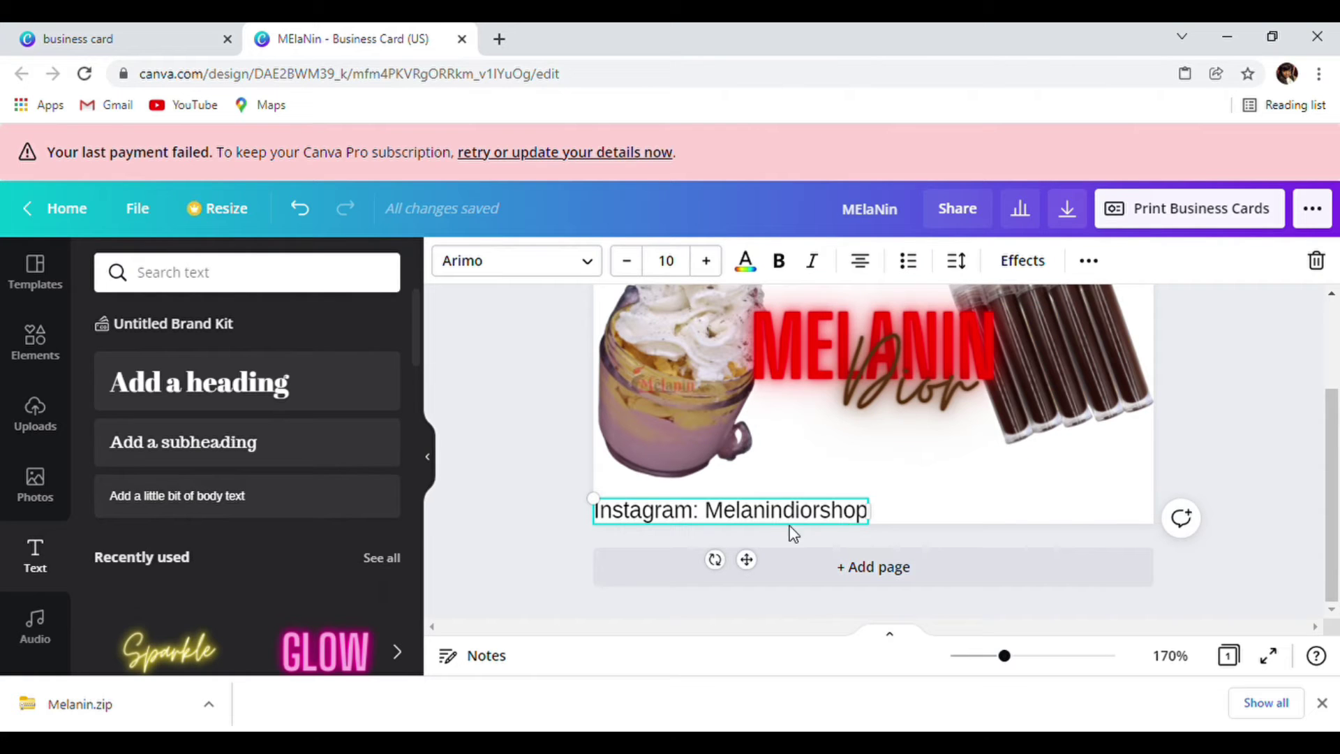
# Step: Make the Instagram line dark brown and bold, and widen its text box so it fits on one line
pyautogui.click(745, 264)
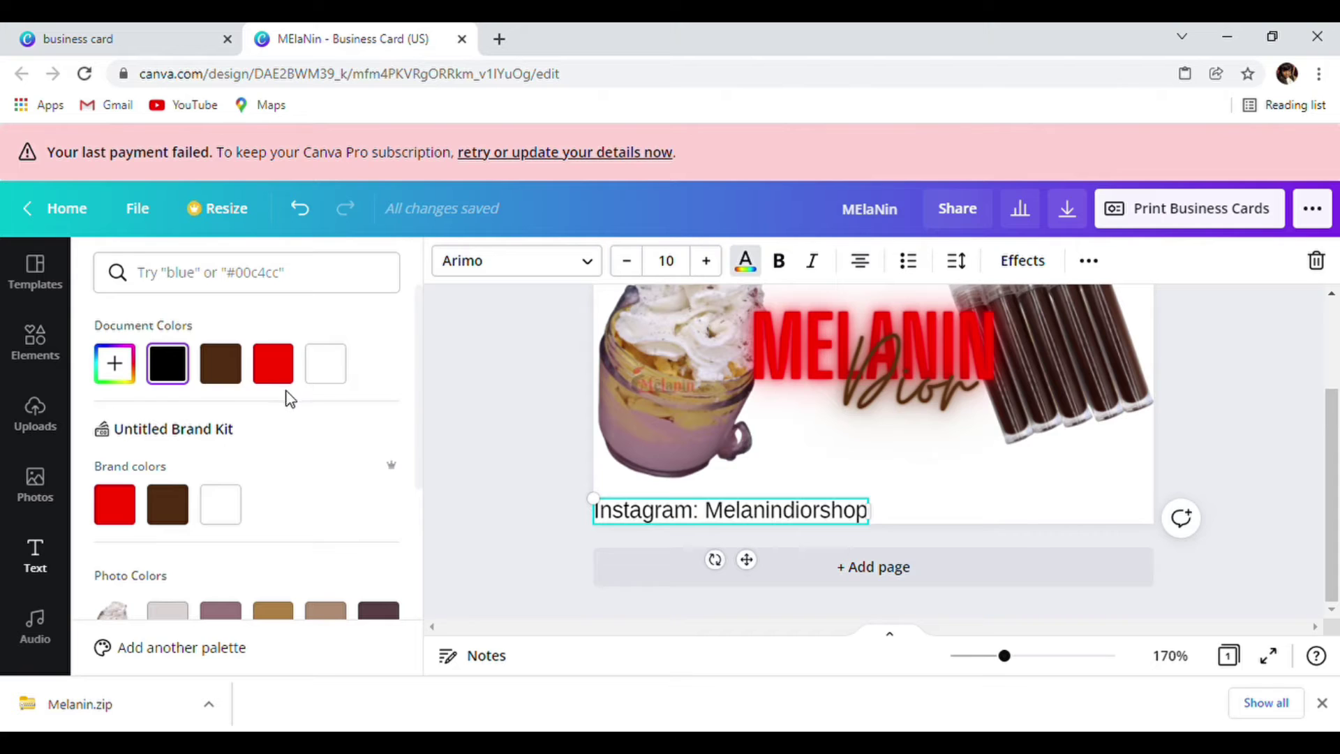
pyautogui.click(220, 370)
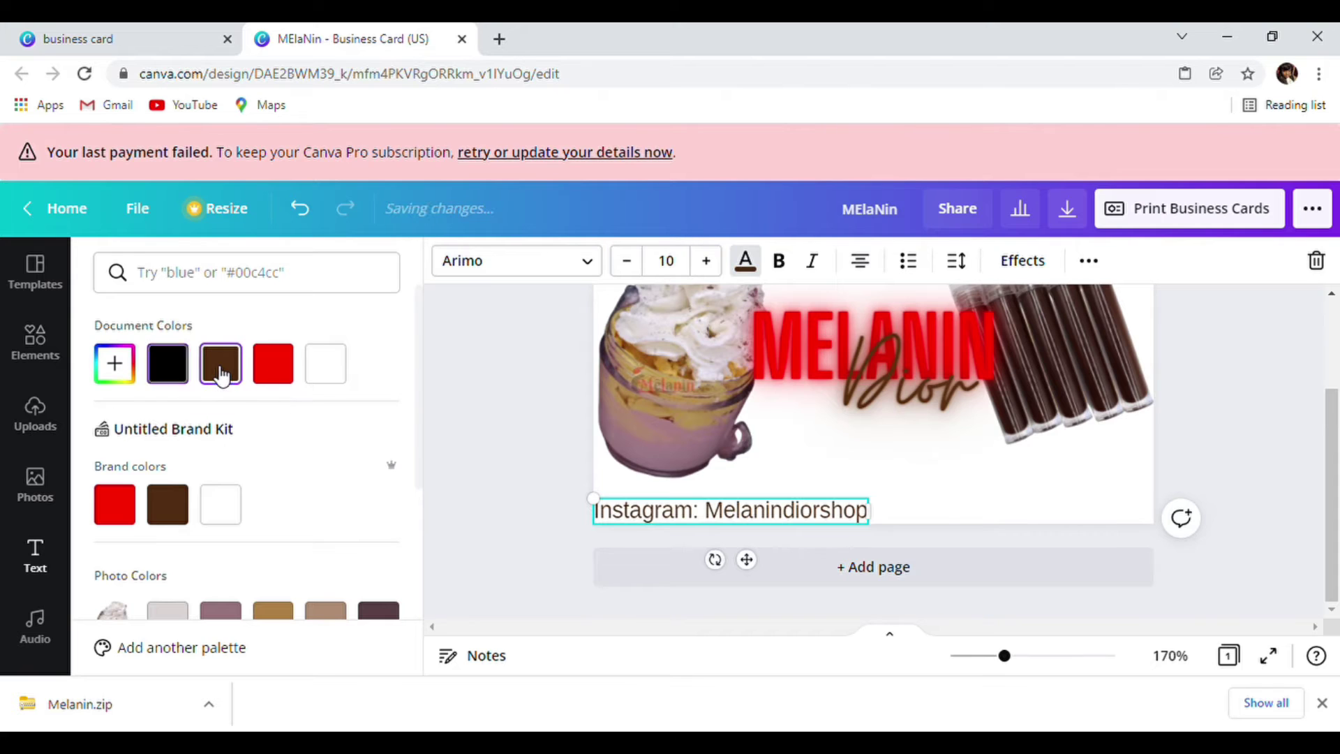
pyautogui.click(786, 268)
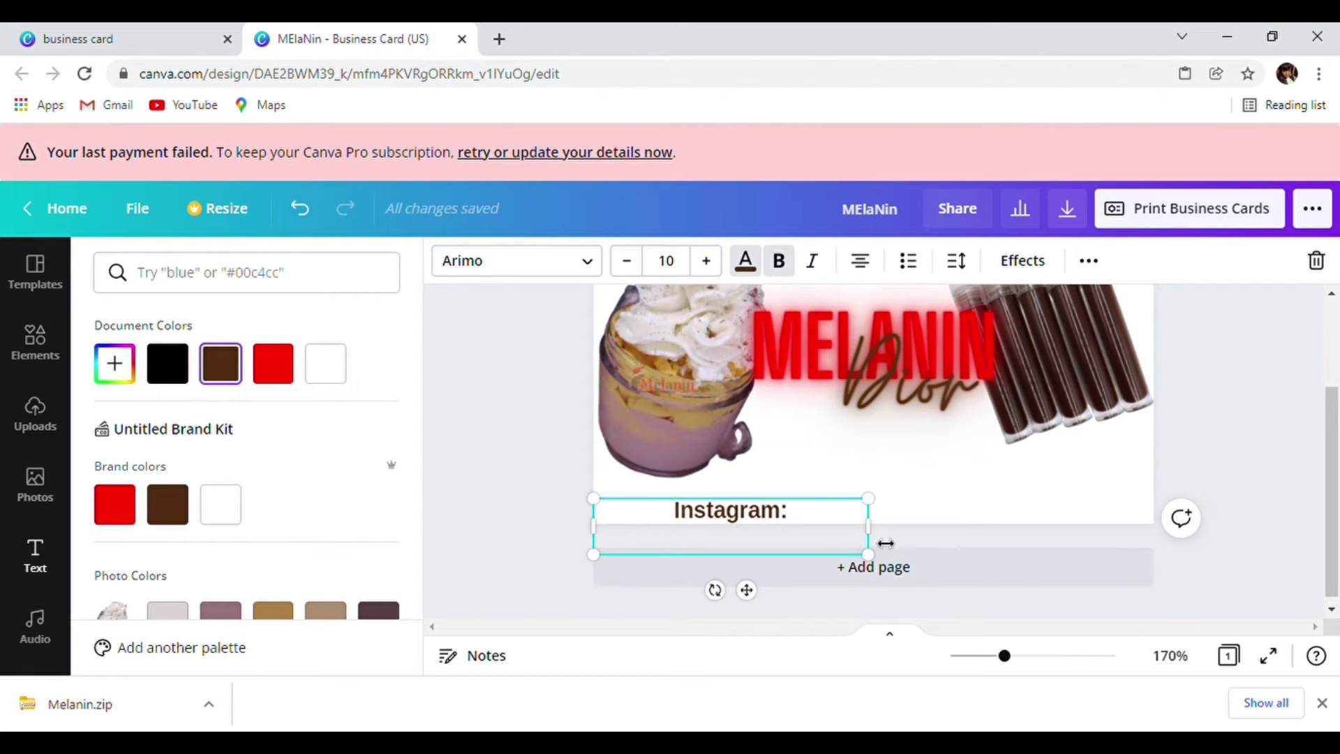
pyautogui.moveTo(885, 543); pyautogui.dragTo(915, 538)
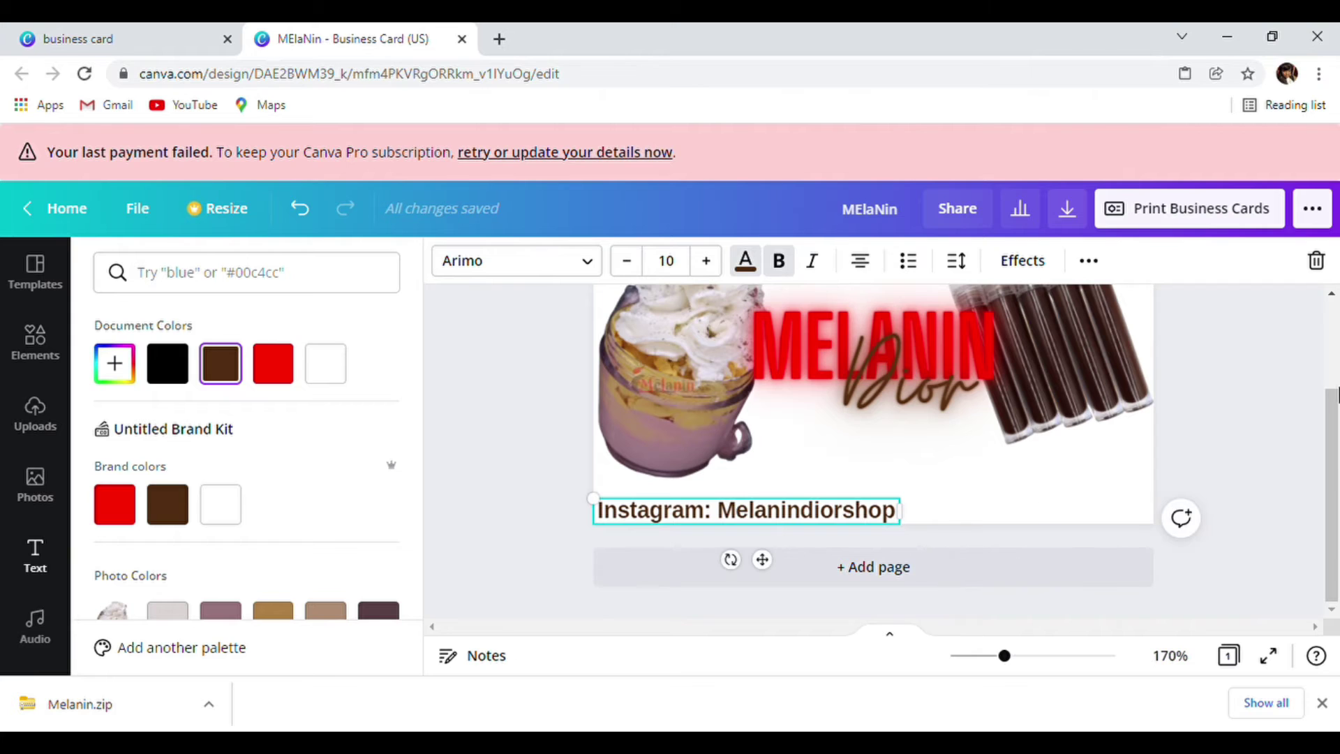
pyautogui.press('Escape')
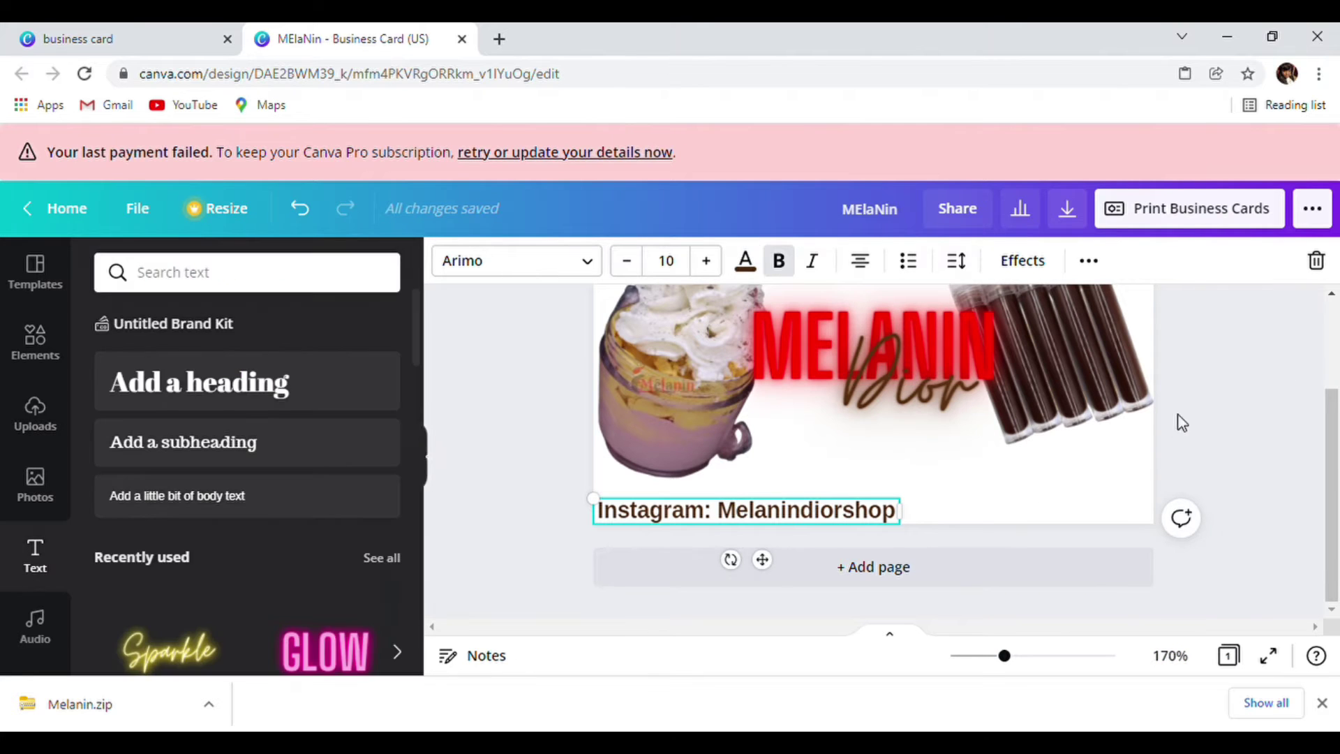
# Step: Change the Instagram line's font to Big Shoulders Display and shift it left to the card's edge
pyautogui.click(530, 271)
pyautogui.click(198, 377)
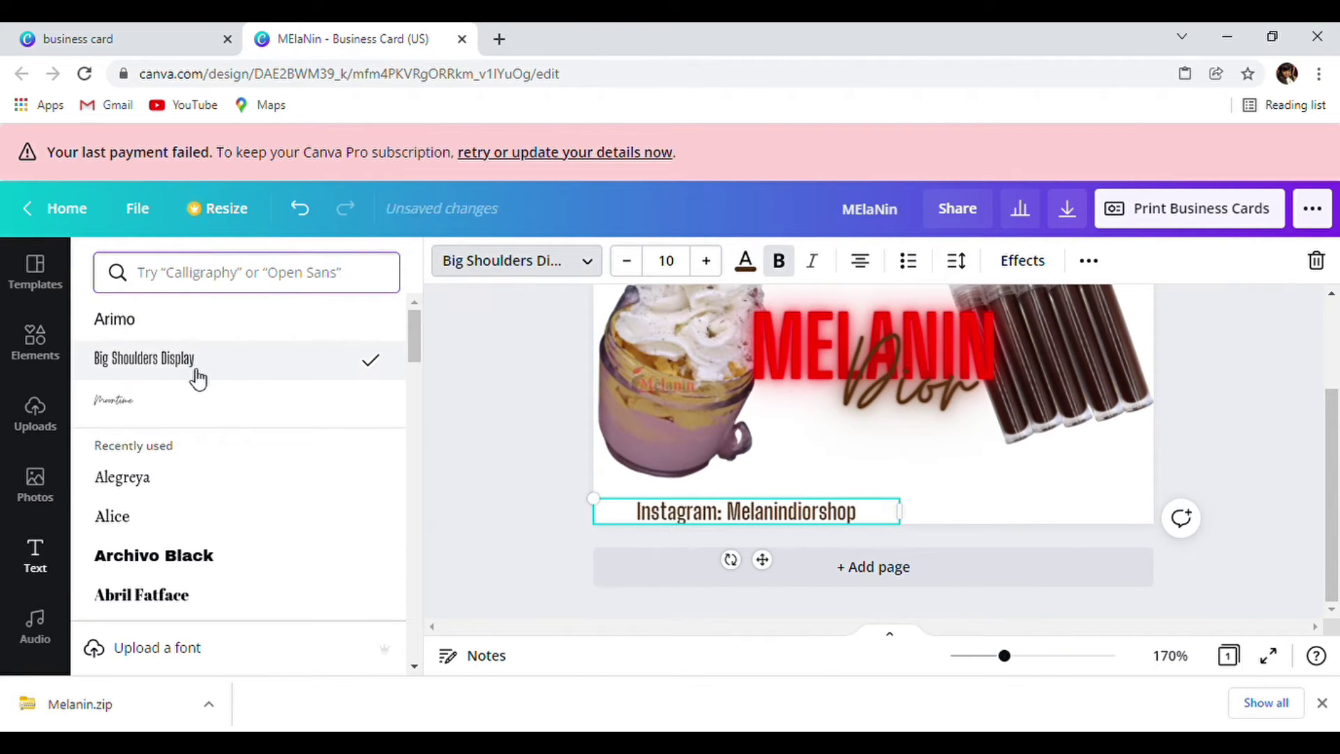
pyautogui.press('Escape')
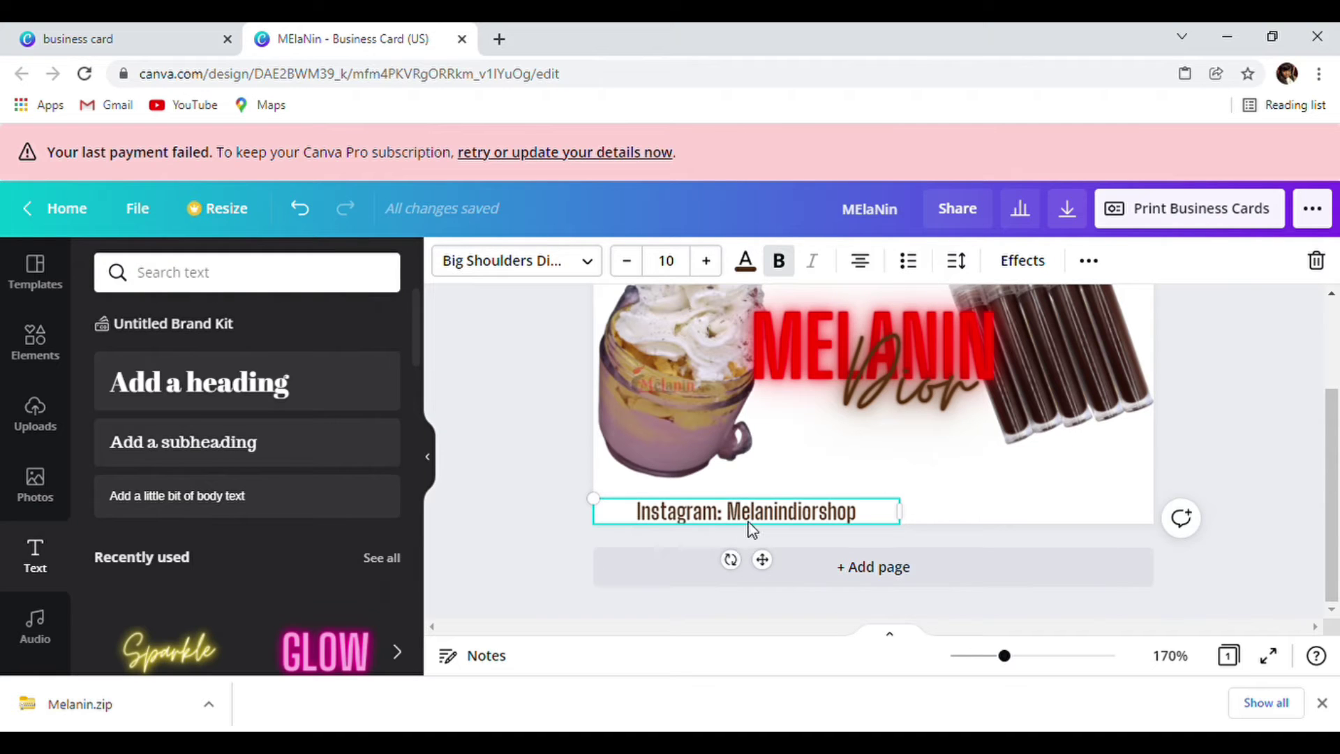
pyautogui.moveTo(742, 525); pyautogui.dragTo(723, 524)
# Step: Duplicate the Instagram line and place the copy to its right along the card's lower edge
pyautogui.rightClick(723, 520)
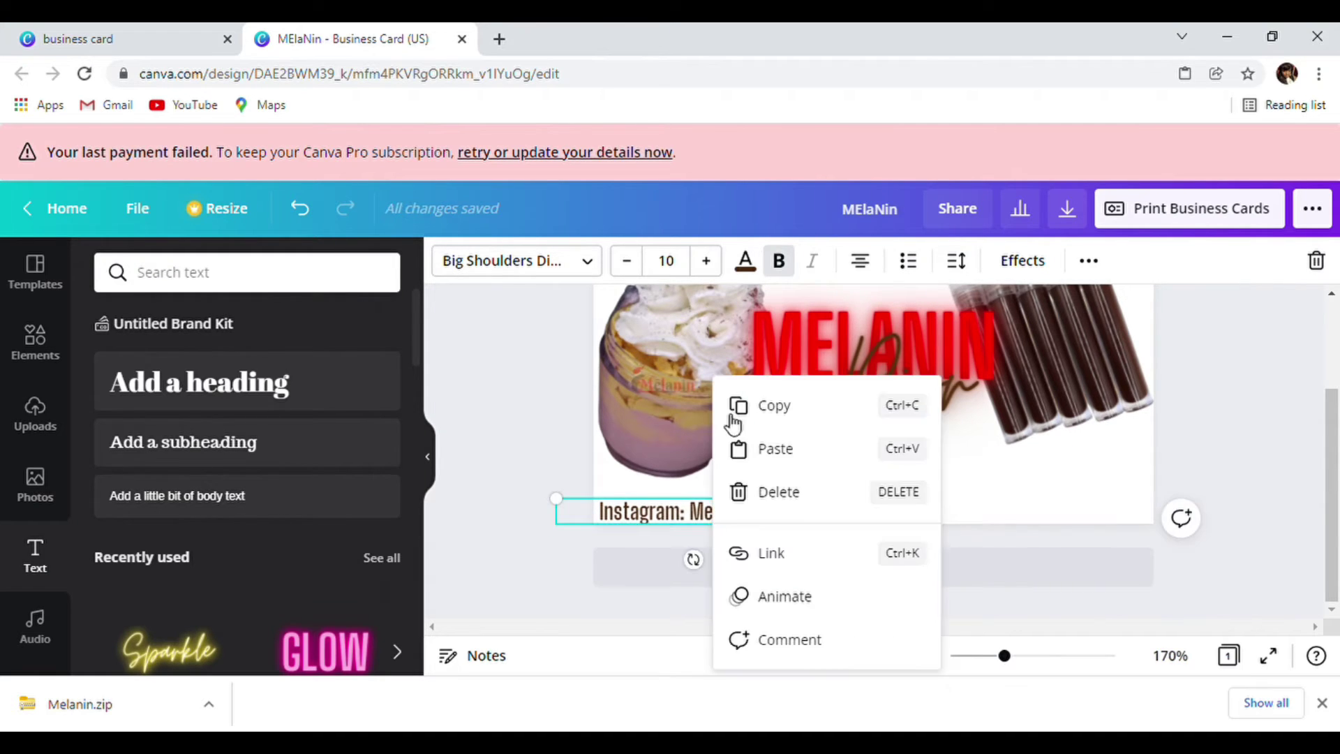
pyautogui.click(784, 425)
pyautogui.rightClick(1023, 498)
pyautogui.click(1080, 535)
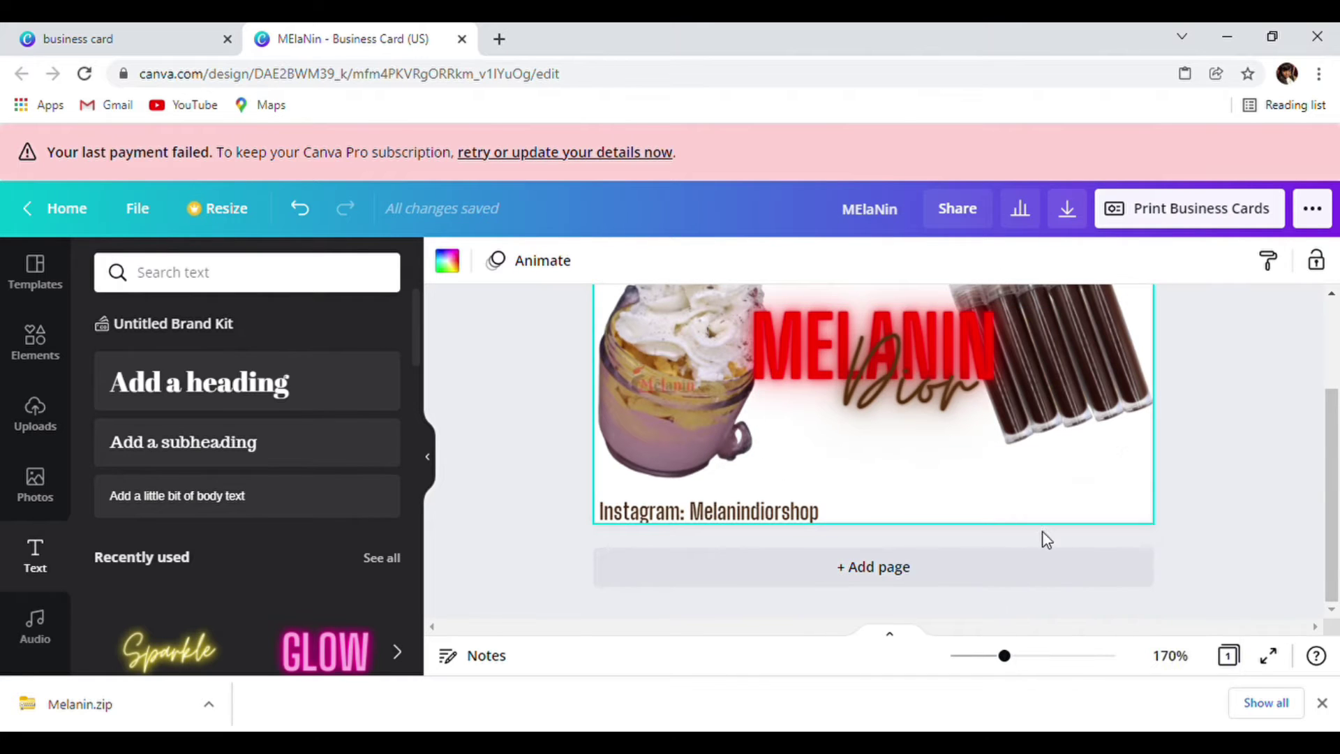
pyautogui.moveTo(723, 547); pyautogui.dragTo(830, 522)
# Step: Change the copied line's text to "Facebook: MelanindiorLLC"
pyautogui.click(968, 522)
pyautogui.press('BackSpace')
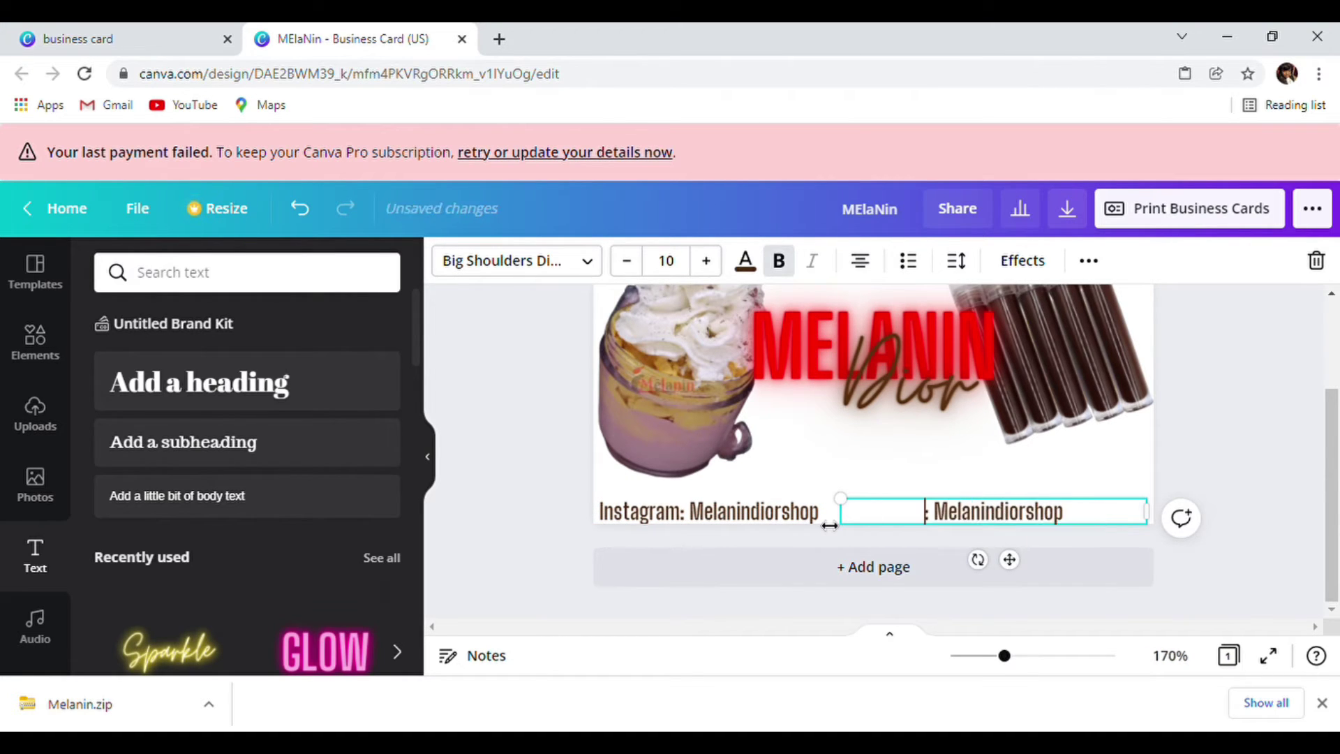
pyautogui.write('Facebook')
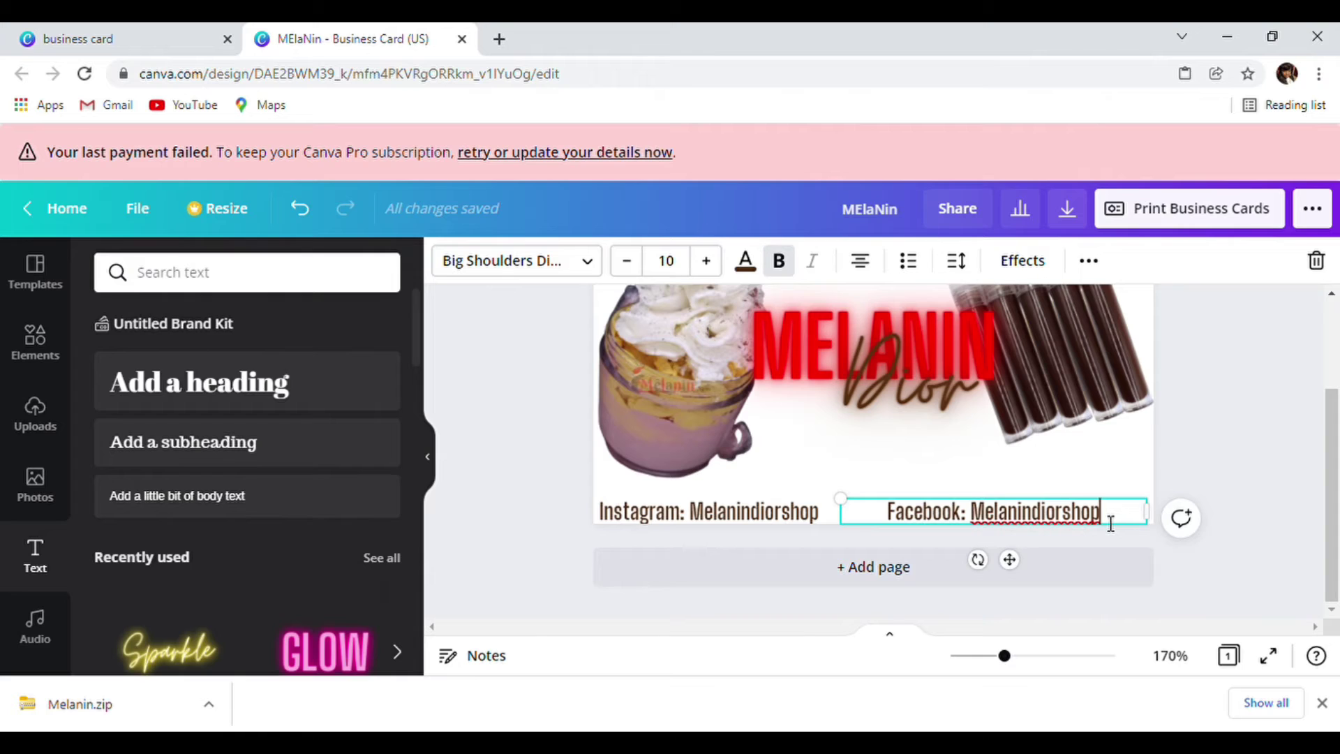
pyautogui.press('BackSpace')
pyautogui.press('BackSpace')
pyautogui.press('BackSpace')
pyautogui.press('BackSpace')
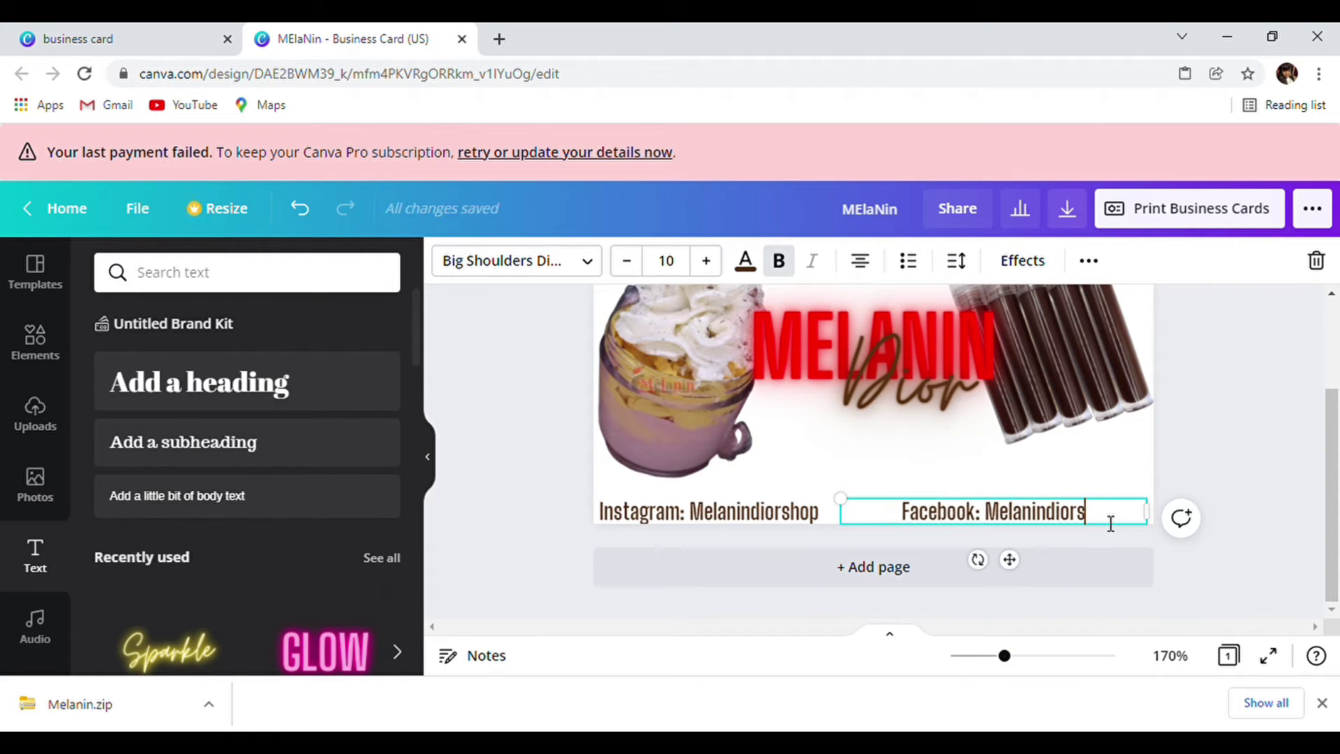
pyautogui.write('LLC')
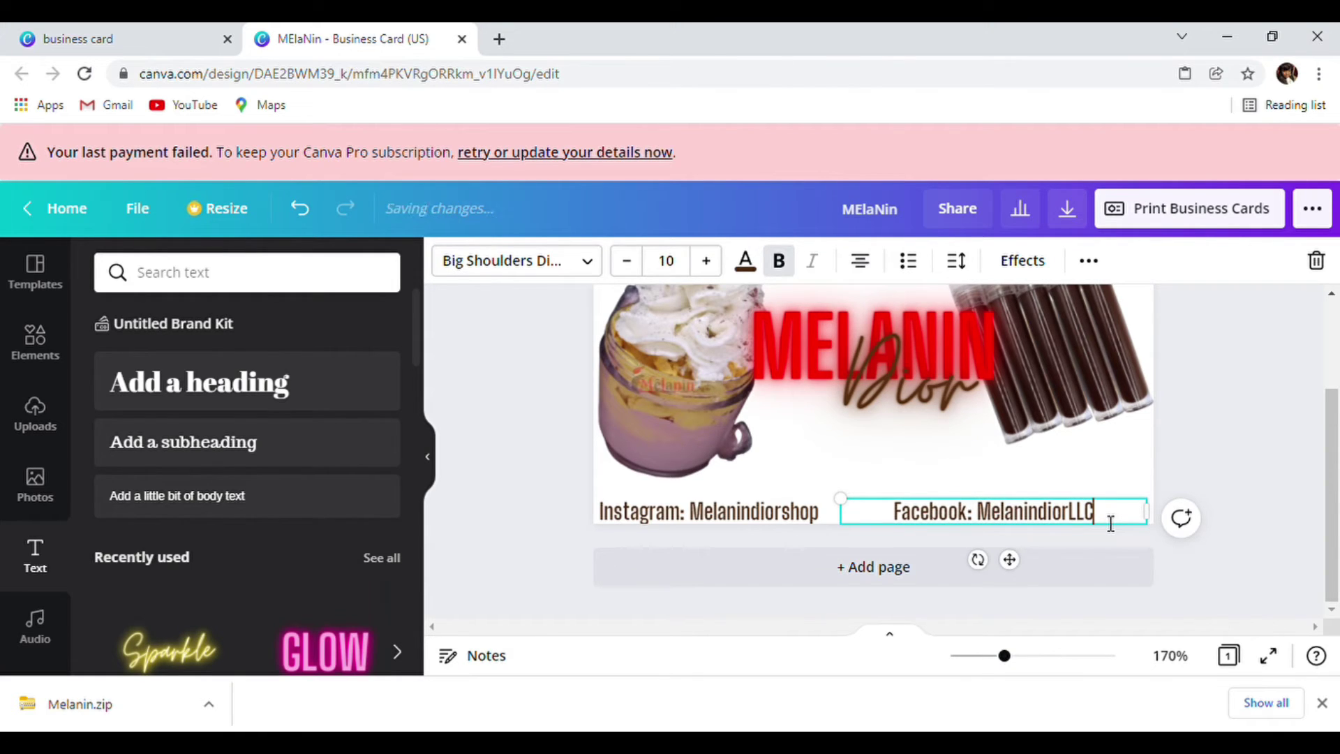
pyautogui.click(1250, 374)
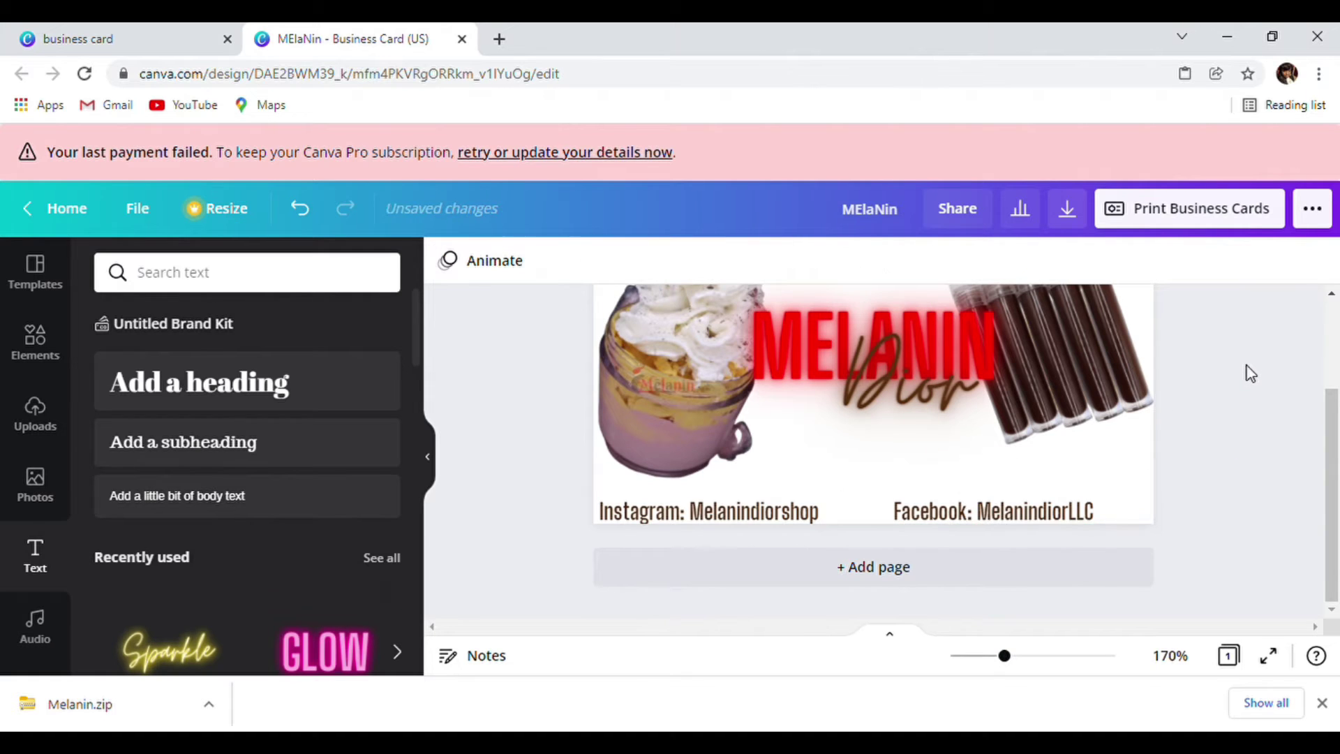
# Step: Move the Facebook line left so it sits directly beside the Instagram line
pyautogui.click(1054, 520)
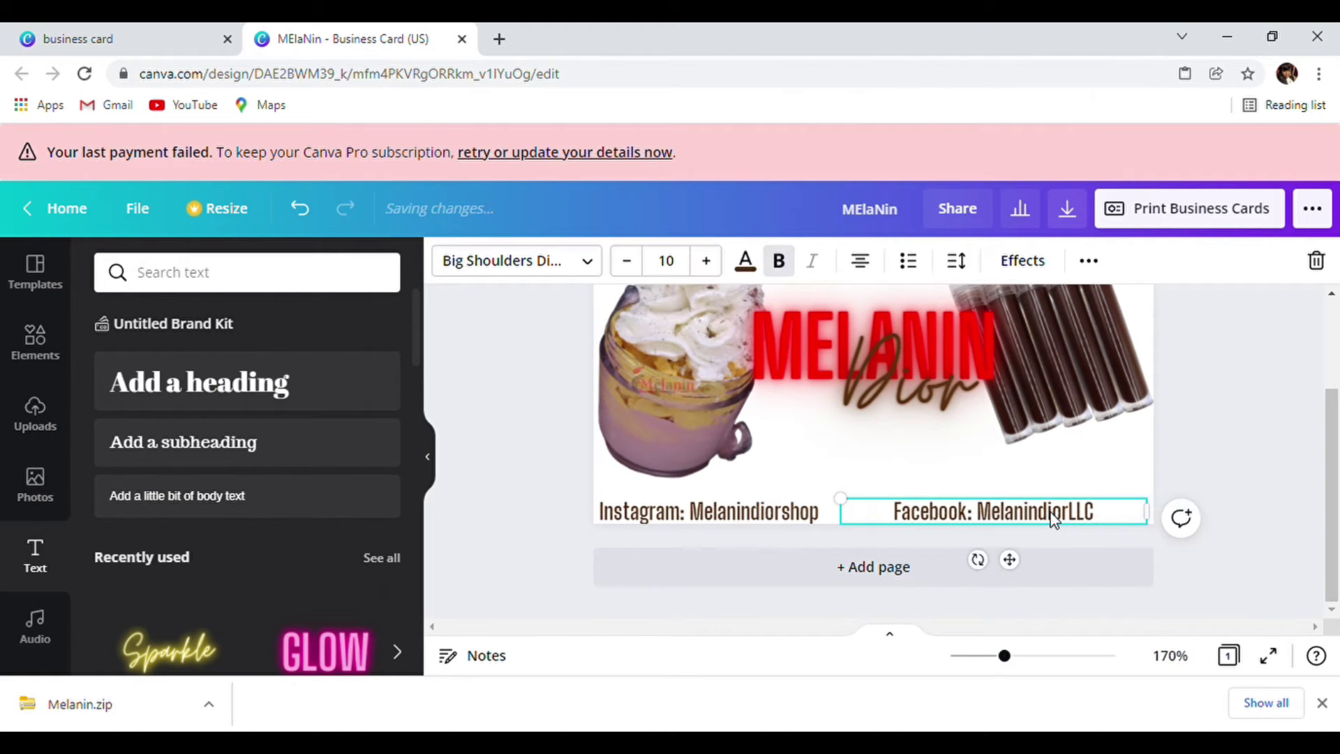
pyautogui.click(1238, 404)
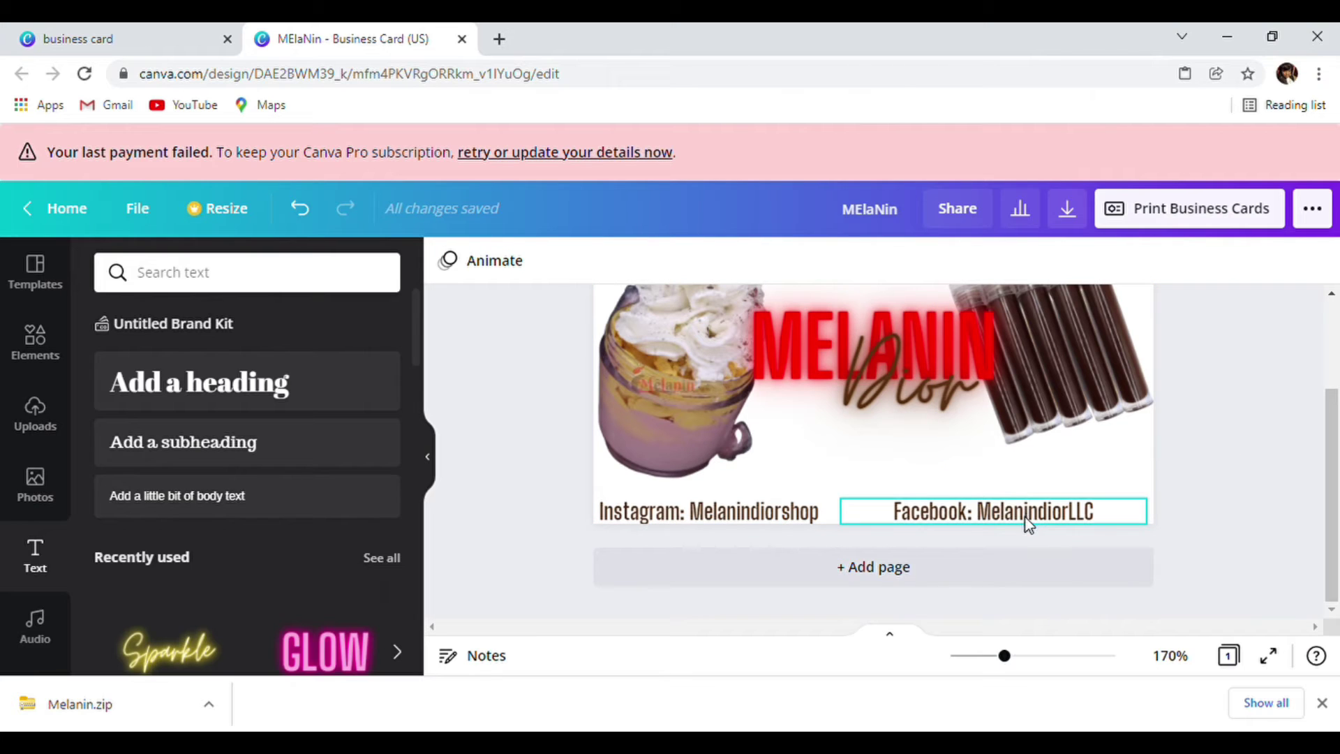
pyautogui.moveTo(1023, 521); pyautogui.dragTo(967, 524)
pyautogui.click(966, 523)
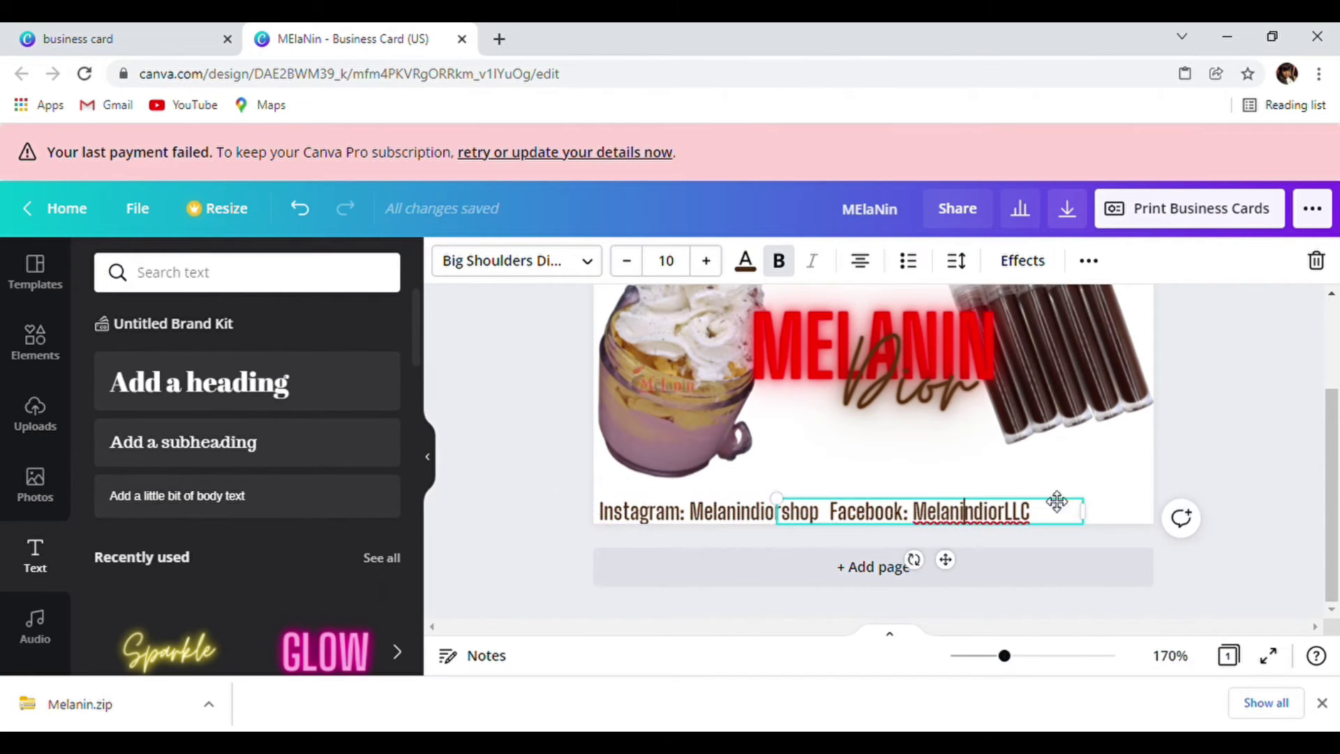
pyautogui.click(1236, 403)
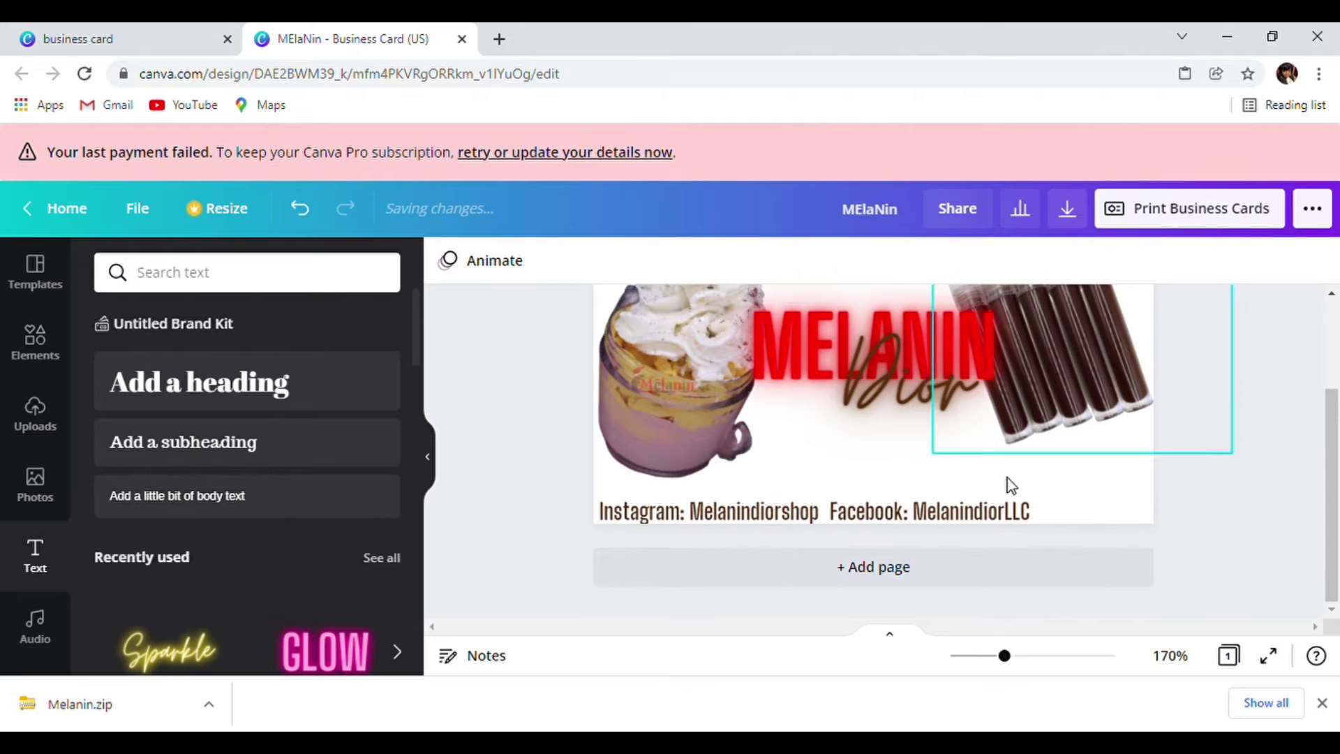
# Step: Recolor only the "Instagram:" label in the Instagram line with the red brand color
pyautogui.click(705, 519)
pyautogui.click(690, 525)
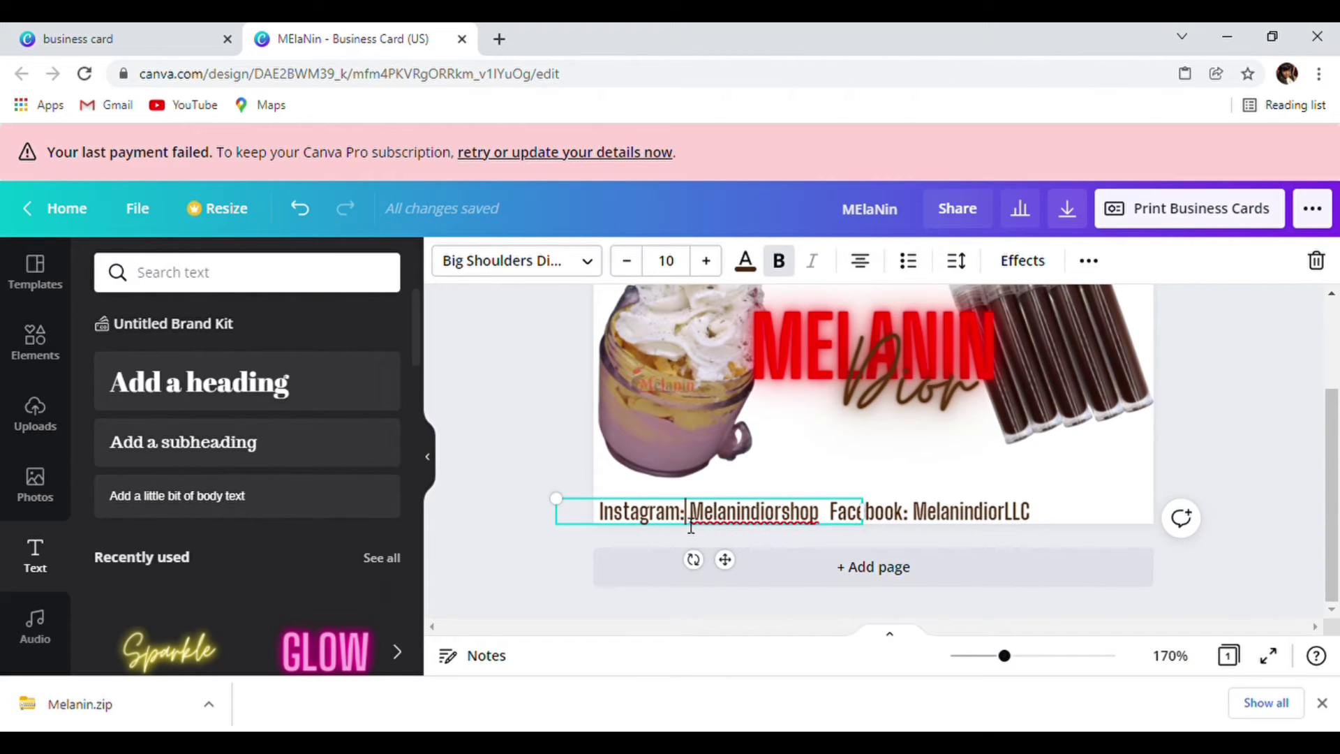
pyautogui.moveTo(690, 525); pyautogui.dragTo(599, 520)
pyautogui.click(745, 262)
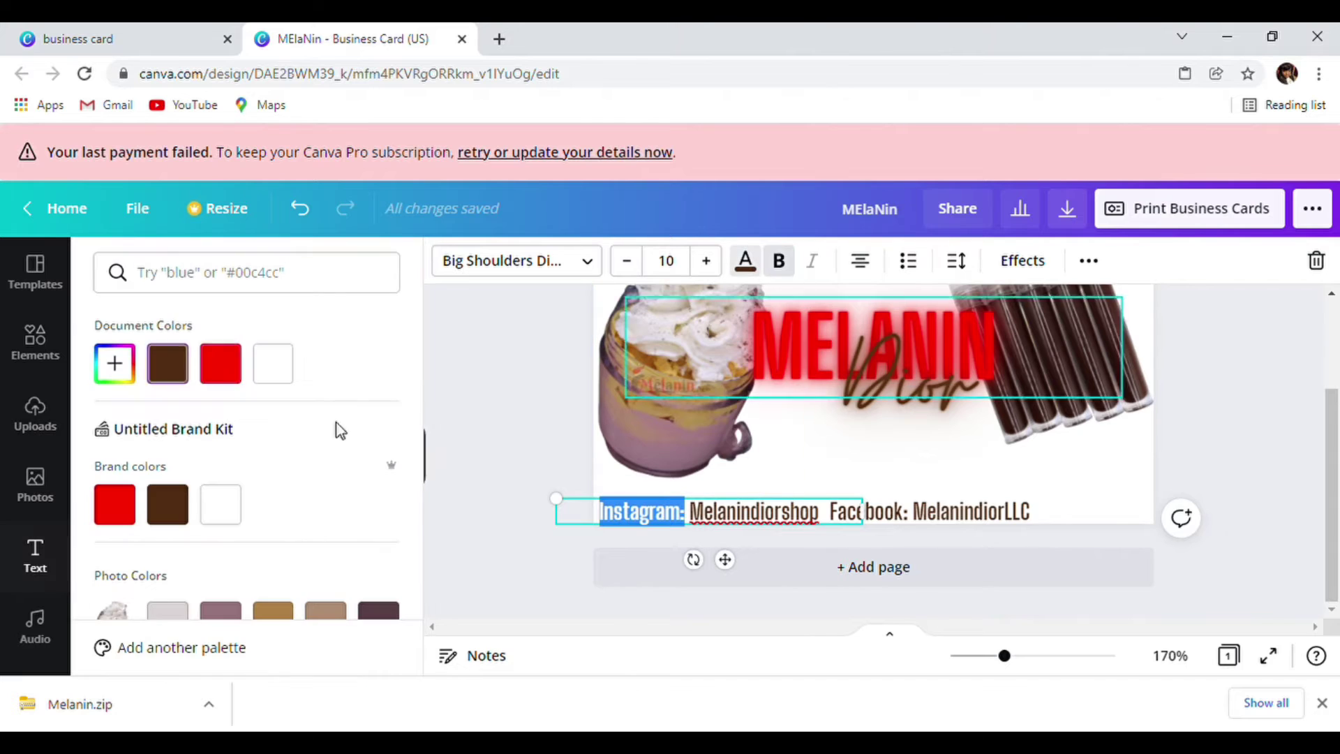
pyautogui.click(115, 504)
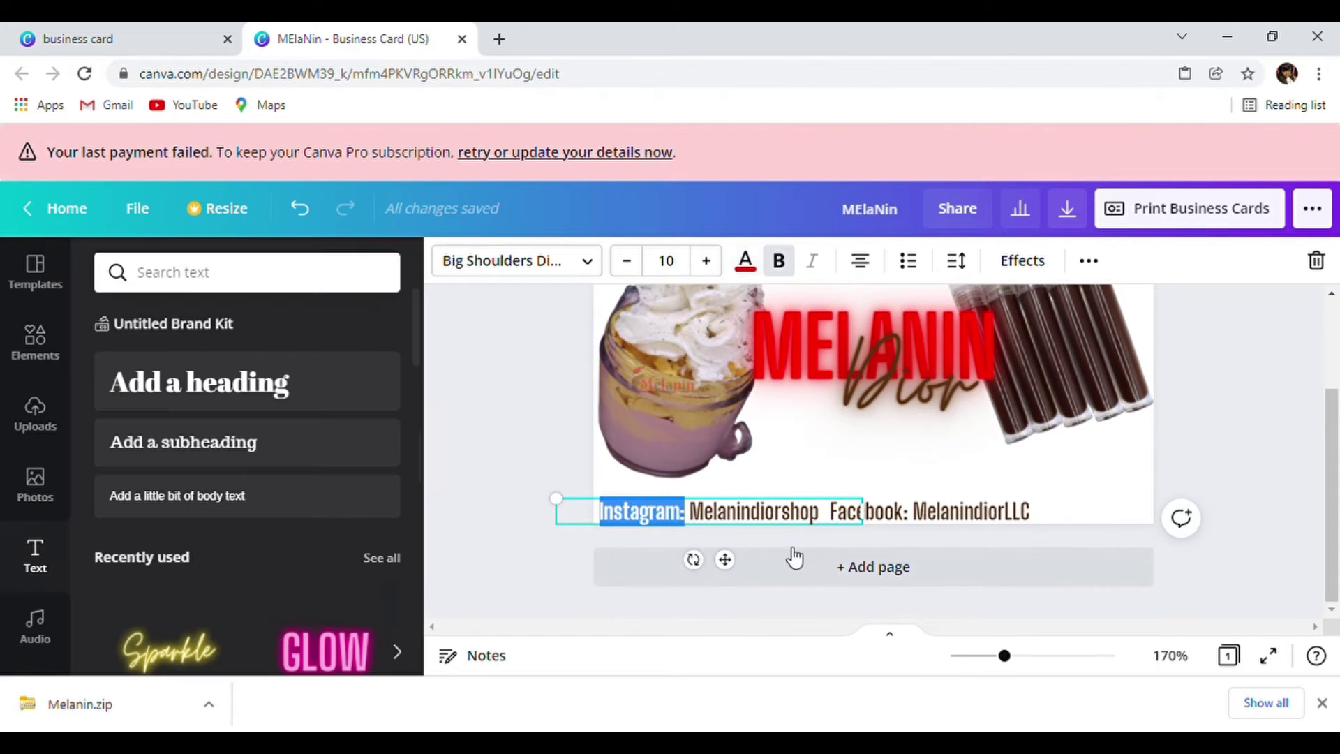
# Step: Recolor the whole word "Facebook" in the Facebook line red, including its initial letter
pyautogui.click(907, 514)
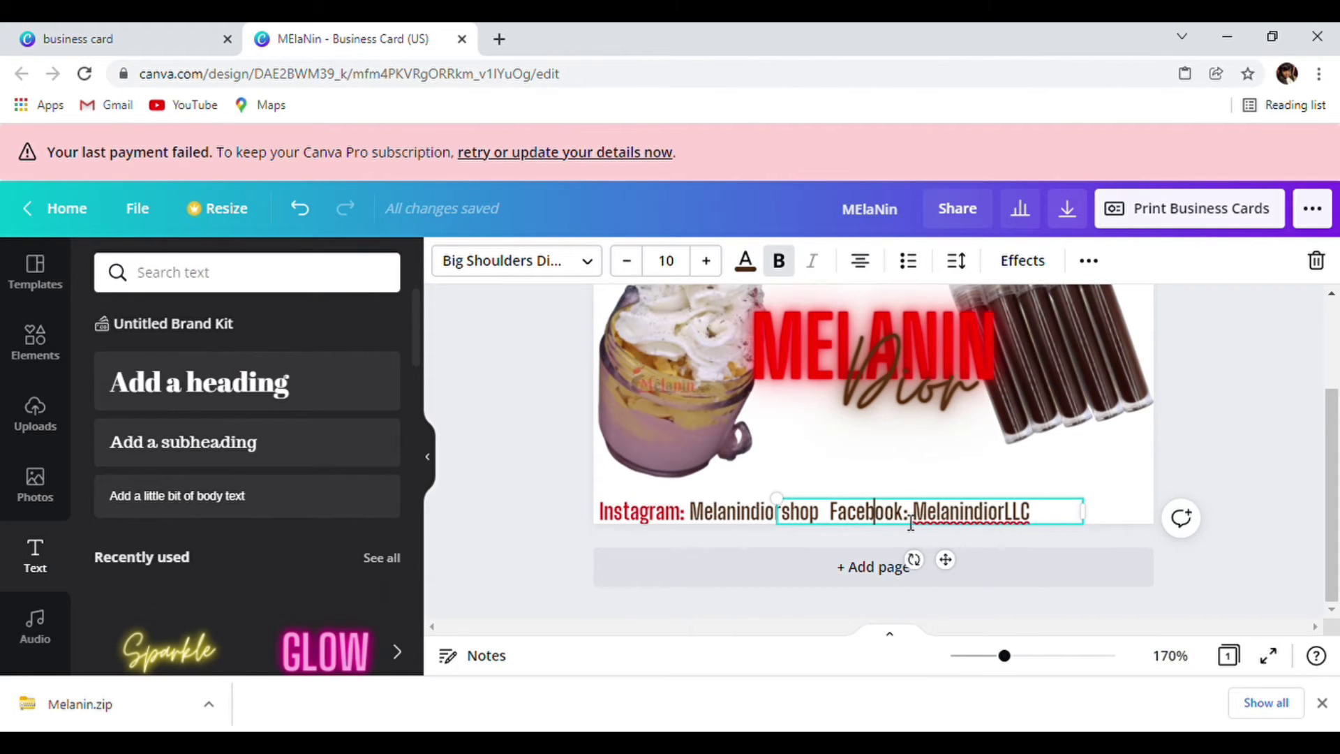
pyautogui.moveTo(904, 515); pyautogui.dragTo(845, 523)
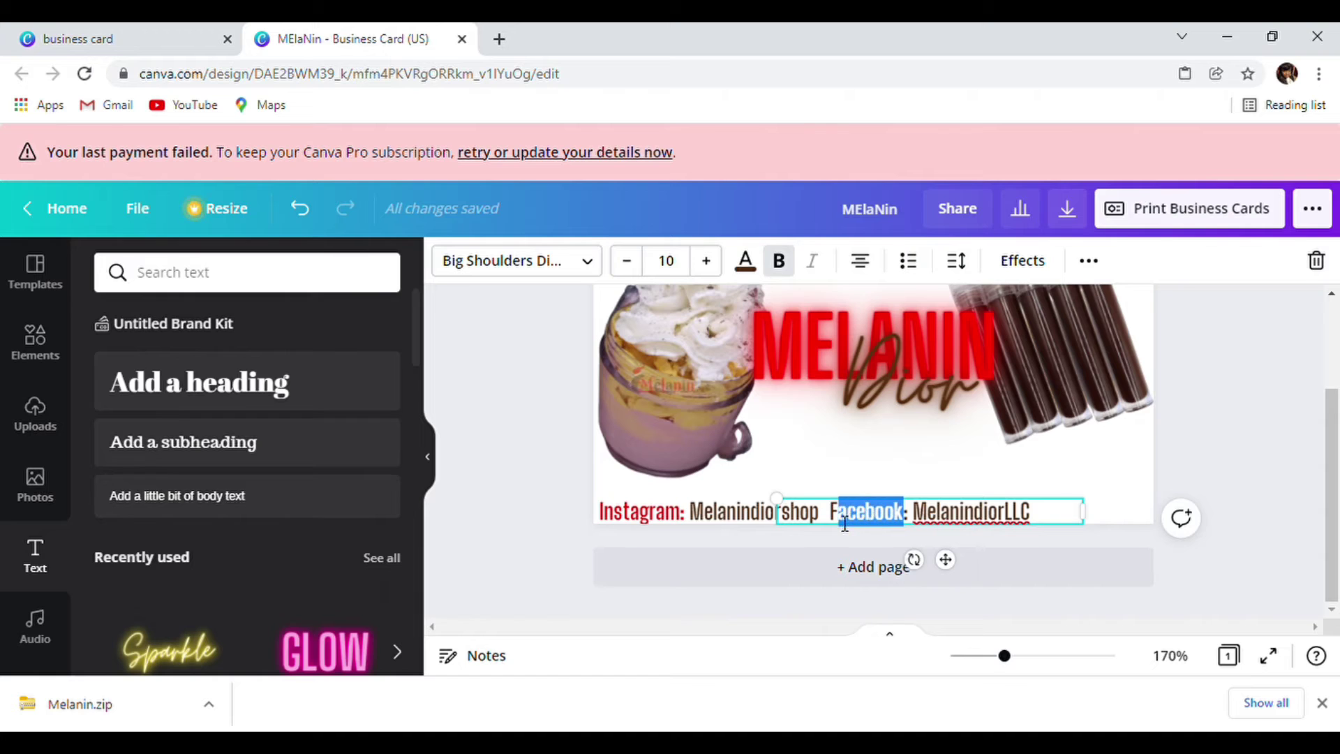
pyautogui.click(745, 262)
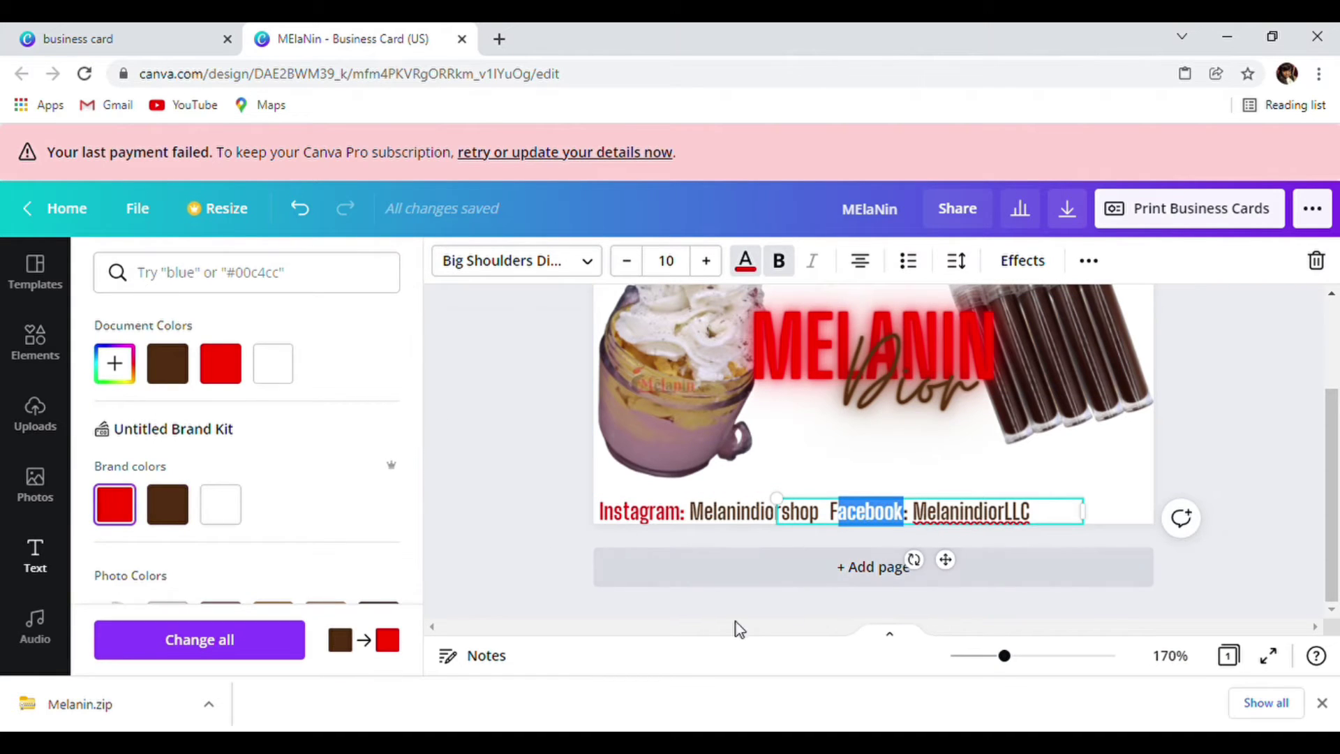
pyautogui.click(476, 585)
pyautogui.click(487, 533)
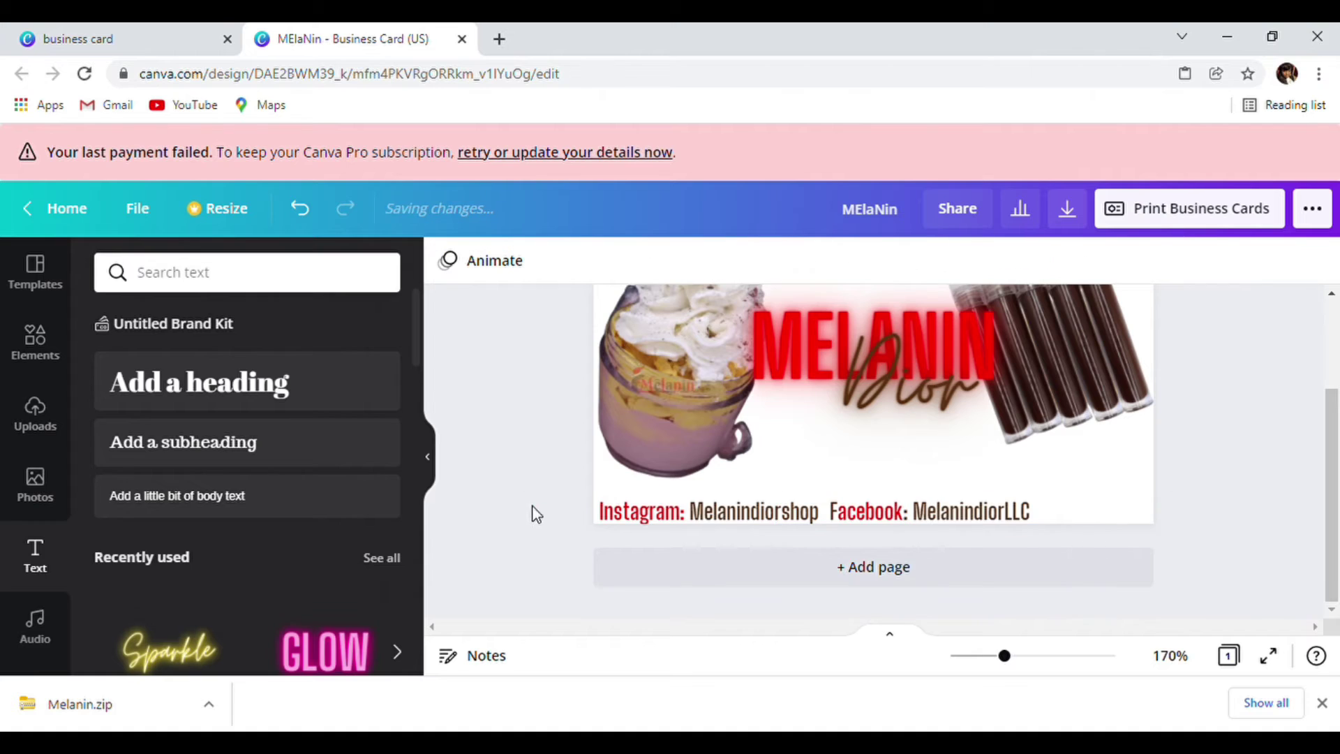
pyautogui.click(843, 524)
pyautogui.click(847, 520)
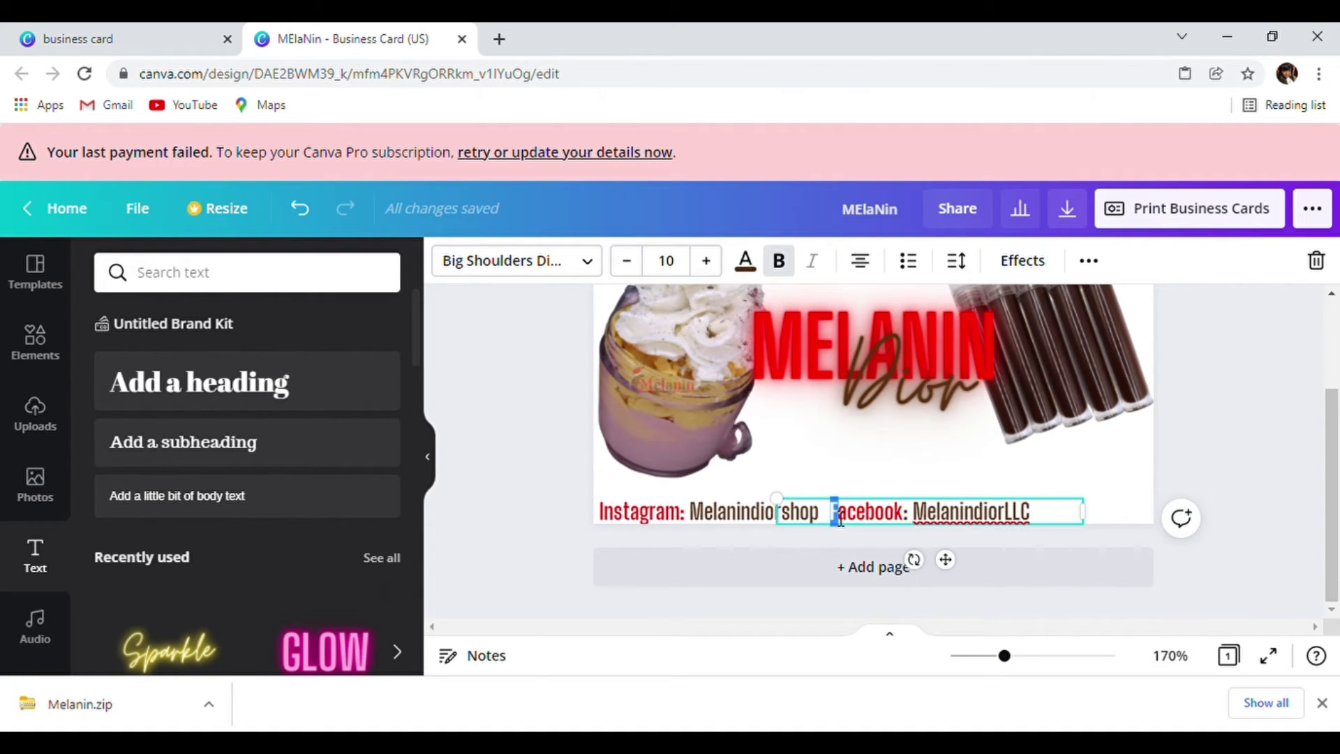
pyautogui.click(745, 262)
pyautogui.click(221, 364)
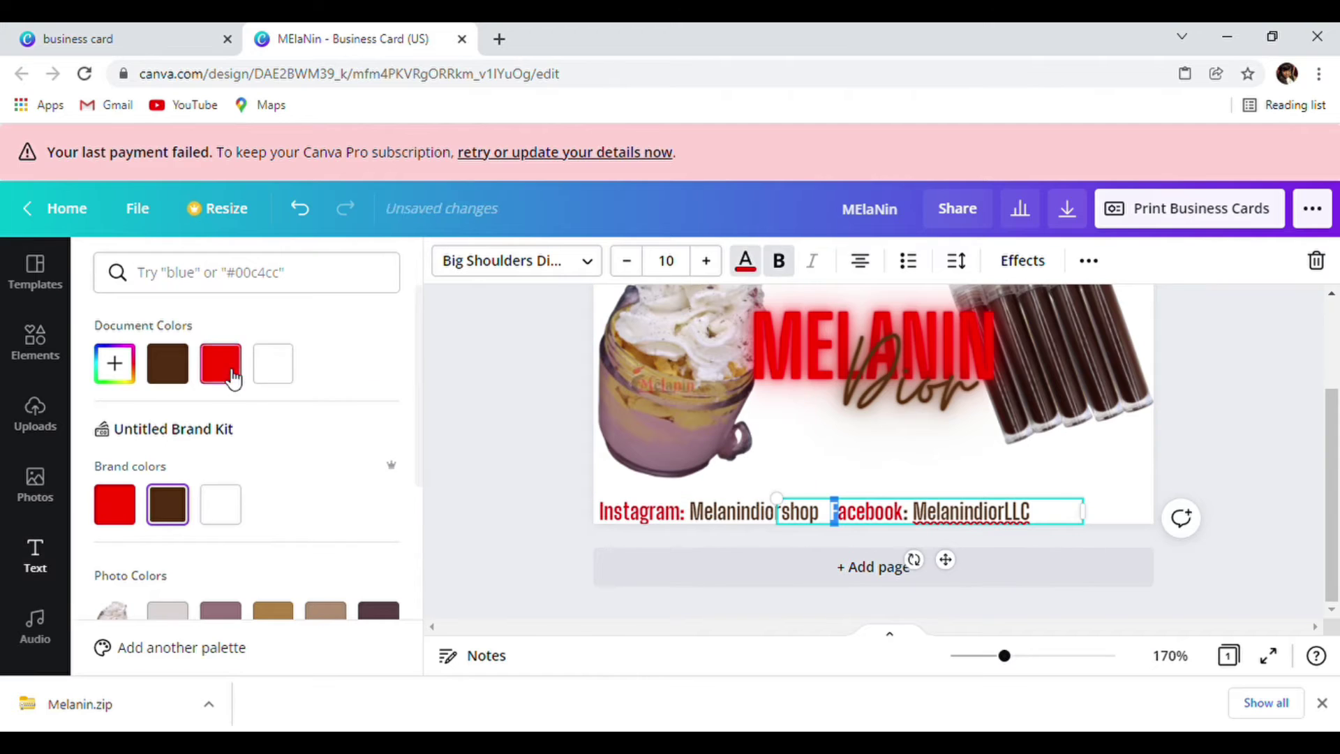
pyautogui.click(496, 458)
pyautogui.click(501, 467)
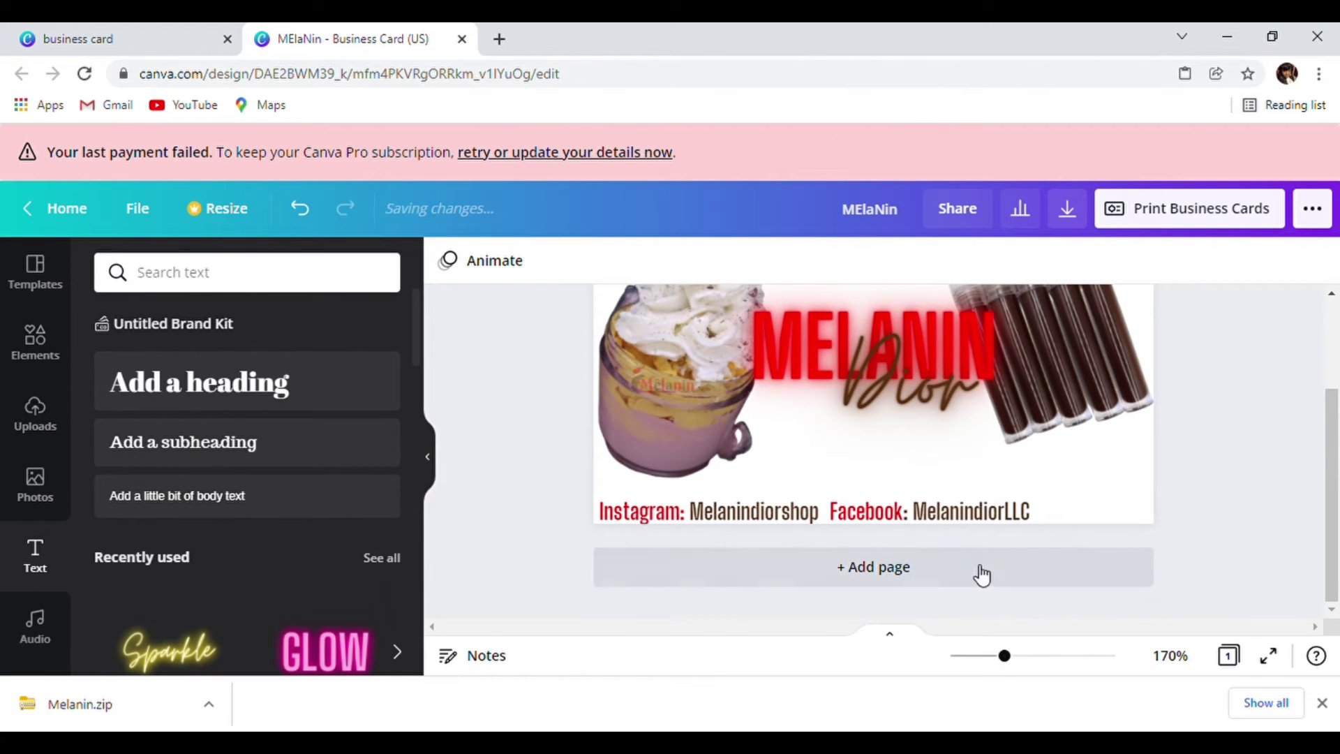
# Step: Duplicate the Facebook line and make the copy read "Tik Tok: Melanindior.com"
pyautogui.click(947, 525)
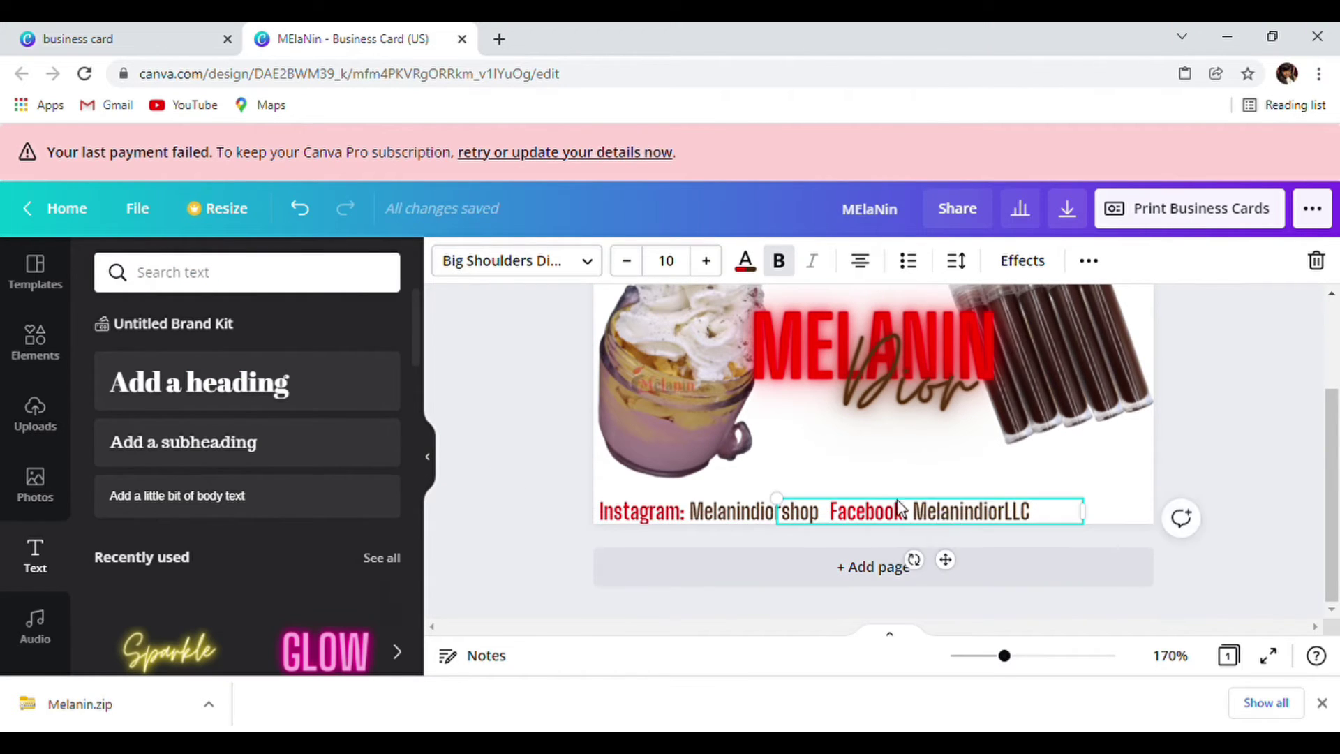
pyautogui.rightClick(947, 517)
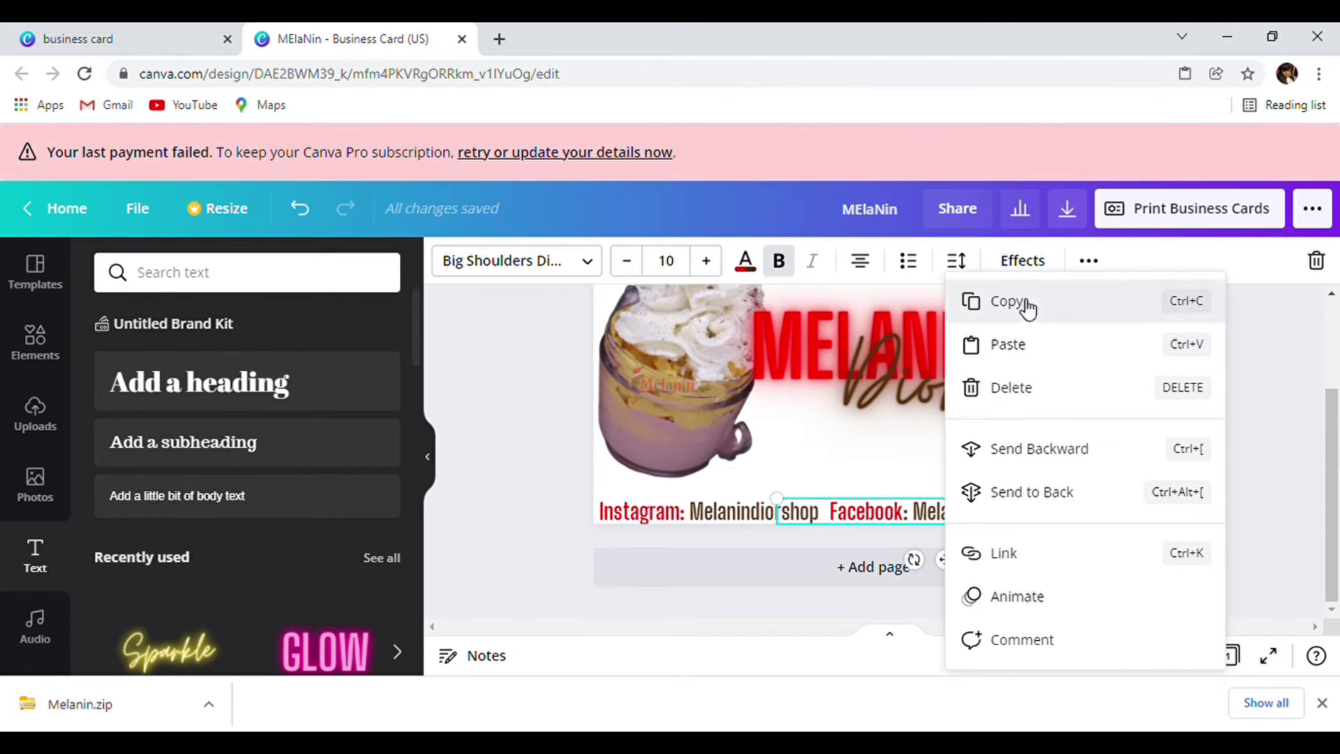
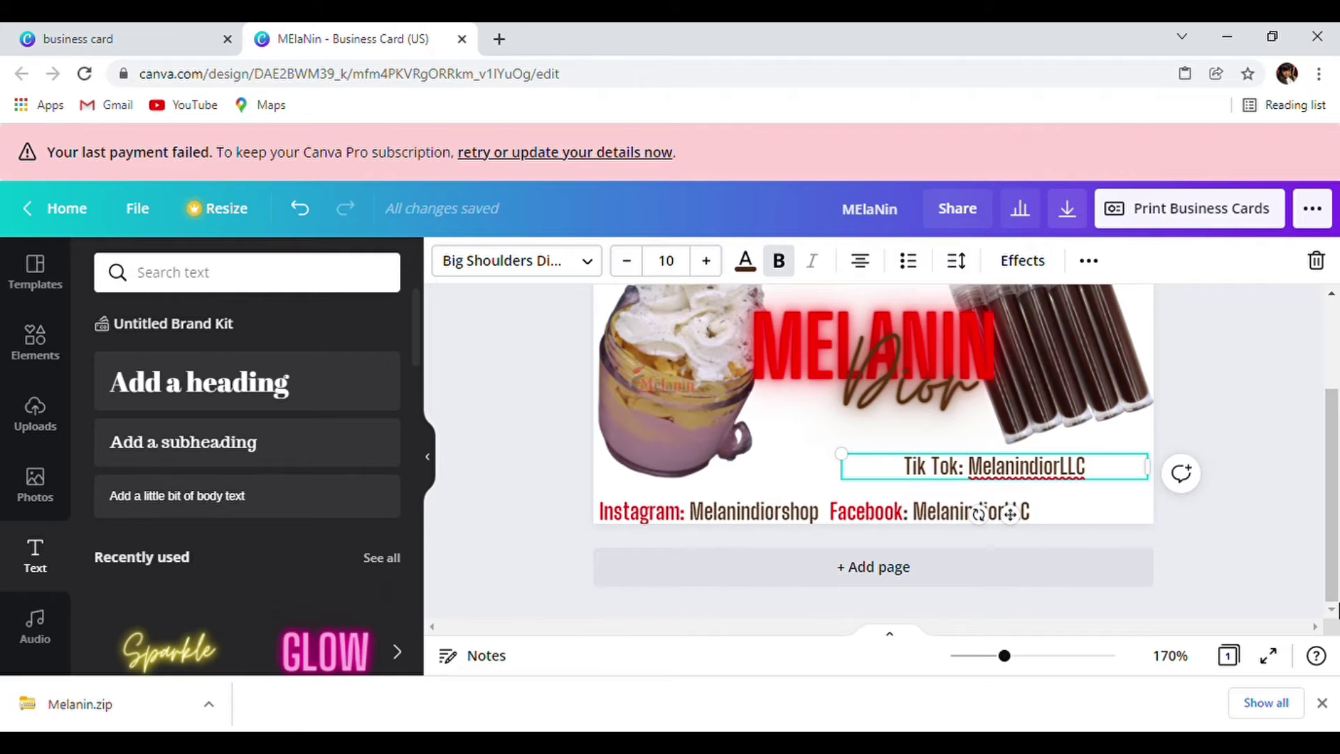
pyautogui.doubleClick(1084, 481)
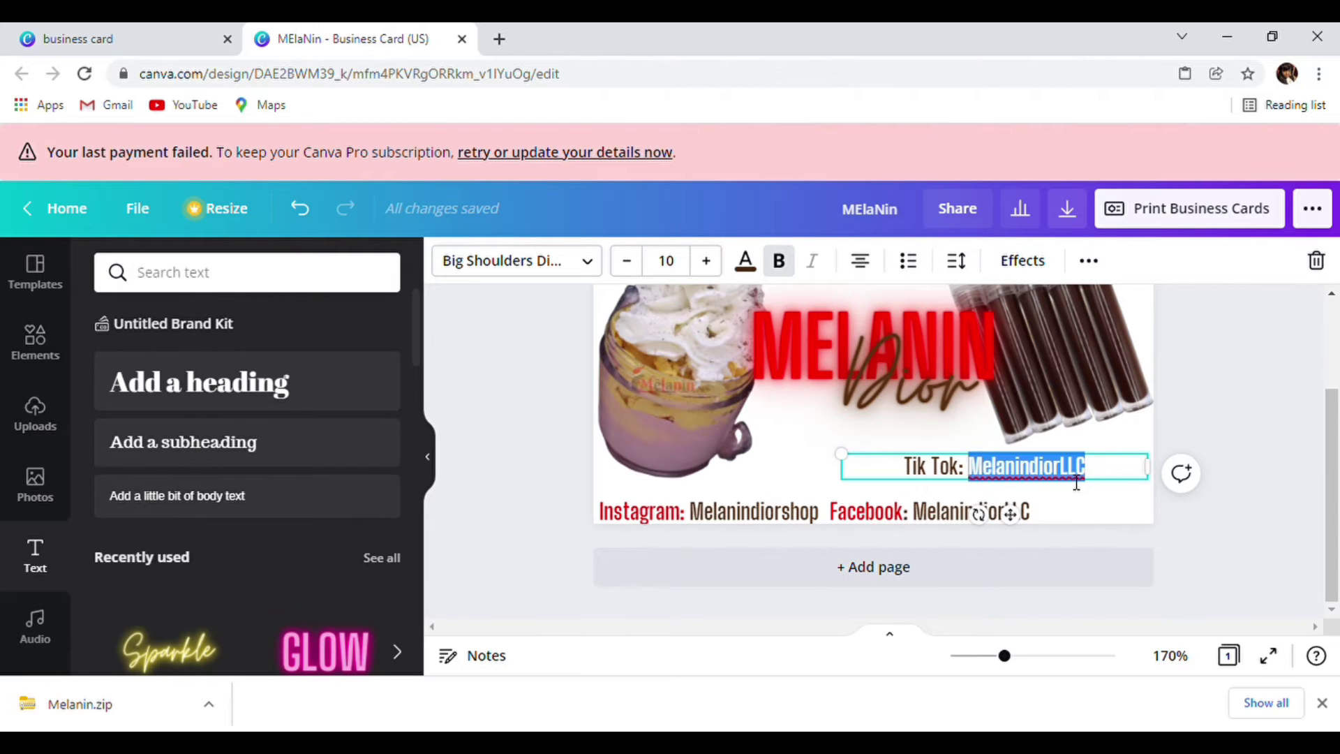
pyautogui.click(1096, 479)
pyautogui.press('BackSpace')
pyautogui.press('BackSpace')
pyautogui.press('BackSpace')
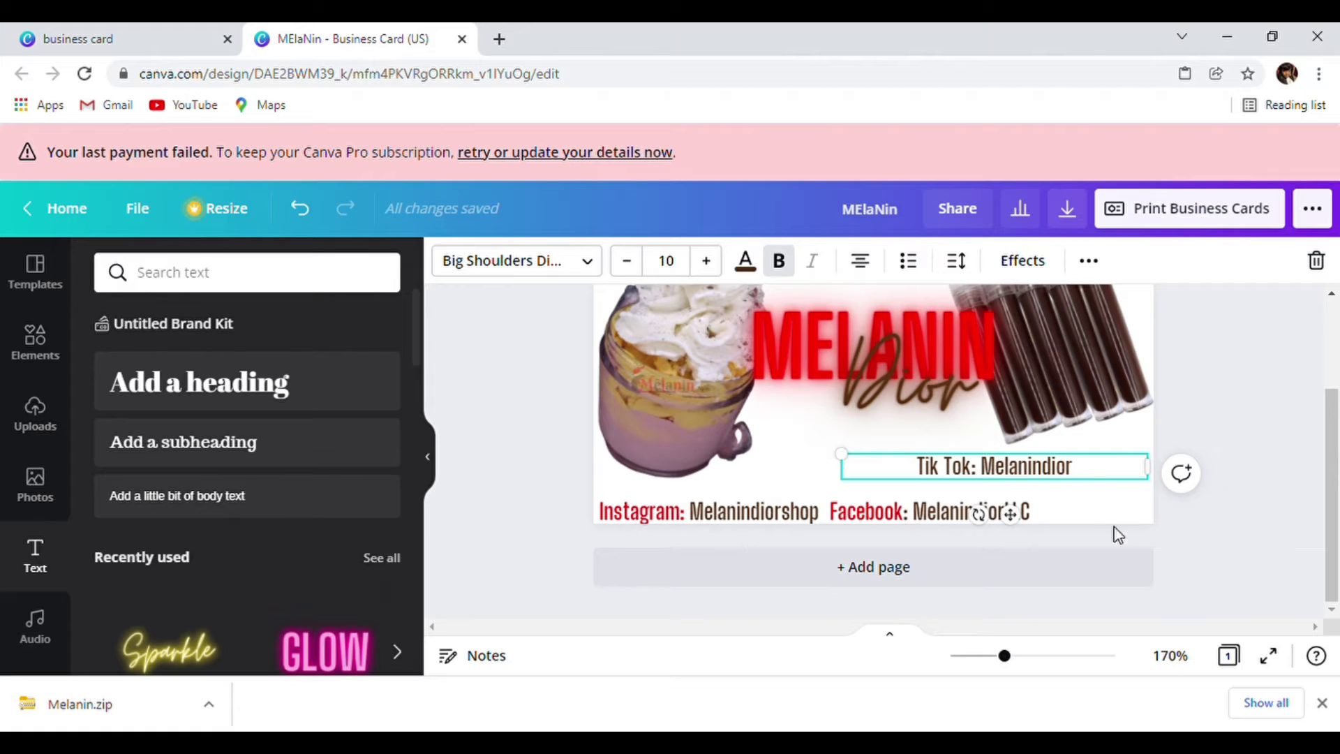
pyautogui.write('.com')
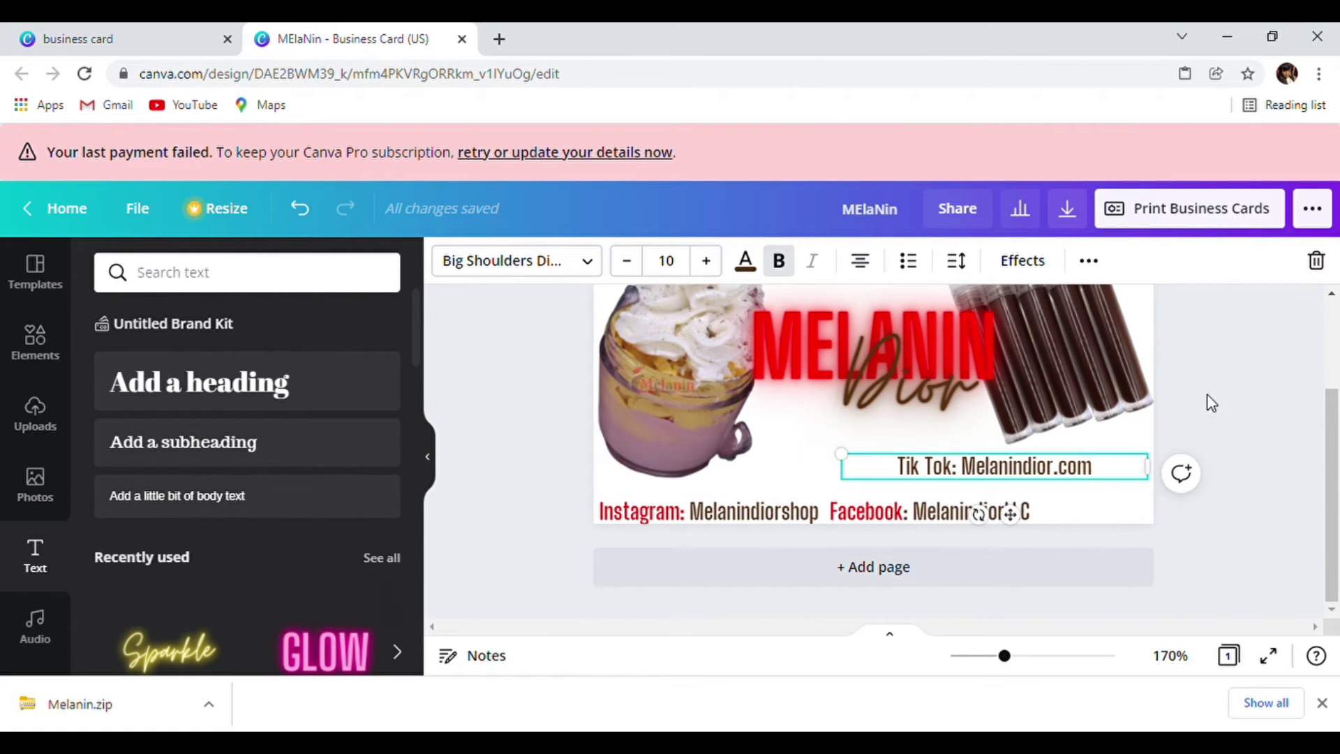
# Step: Move the Tik Tok line down to the card's lower edge, right after the Facebook line
pyautogui.click(769, 475)
pyautogui.click(955, 479)
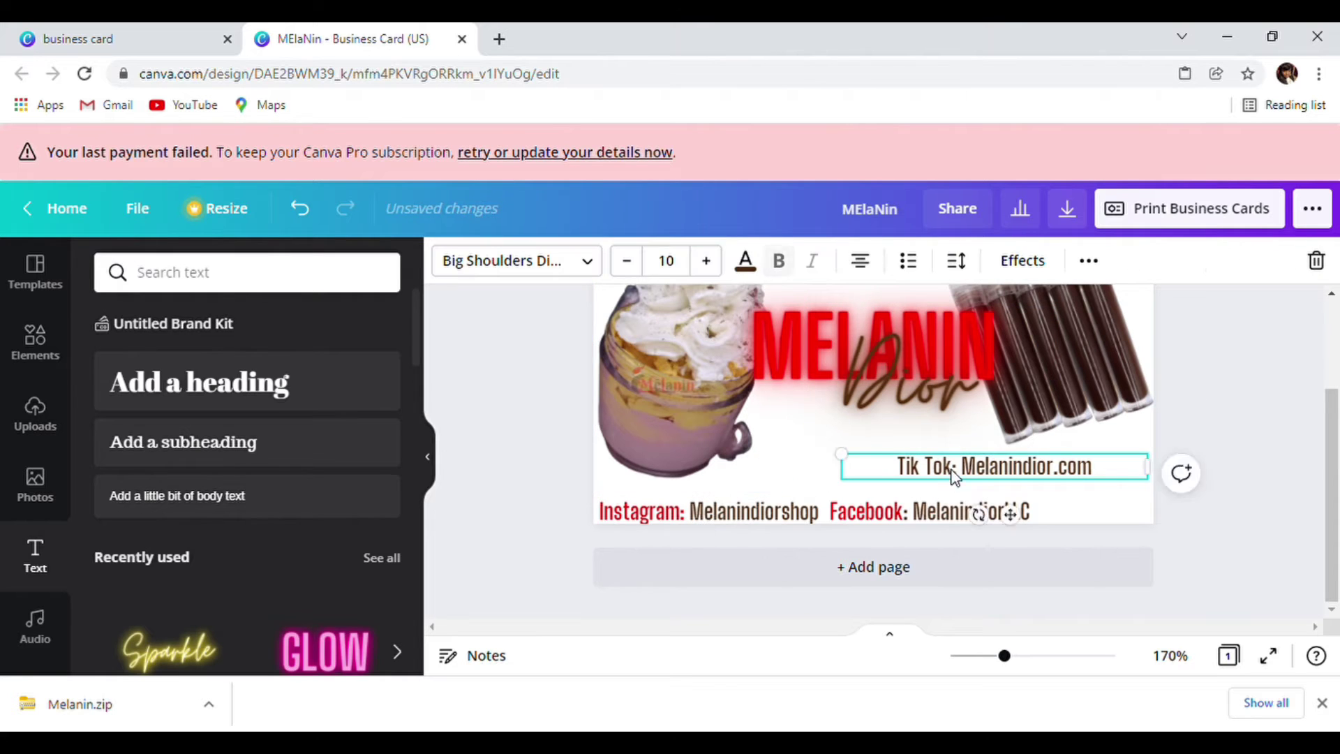
pyautogui.moveTo(955, 479); pyautogui.dragTo(1100, 520)
# Step: Set the Instagram line's font size to 9 and shift it left to the card's edge
pyautogui.click(764, 520)
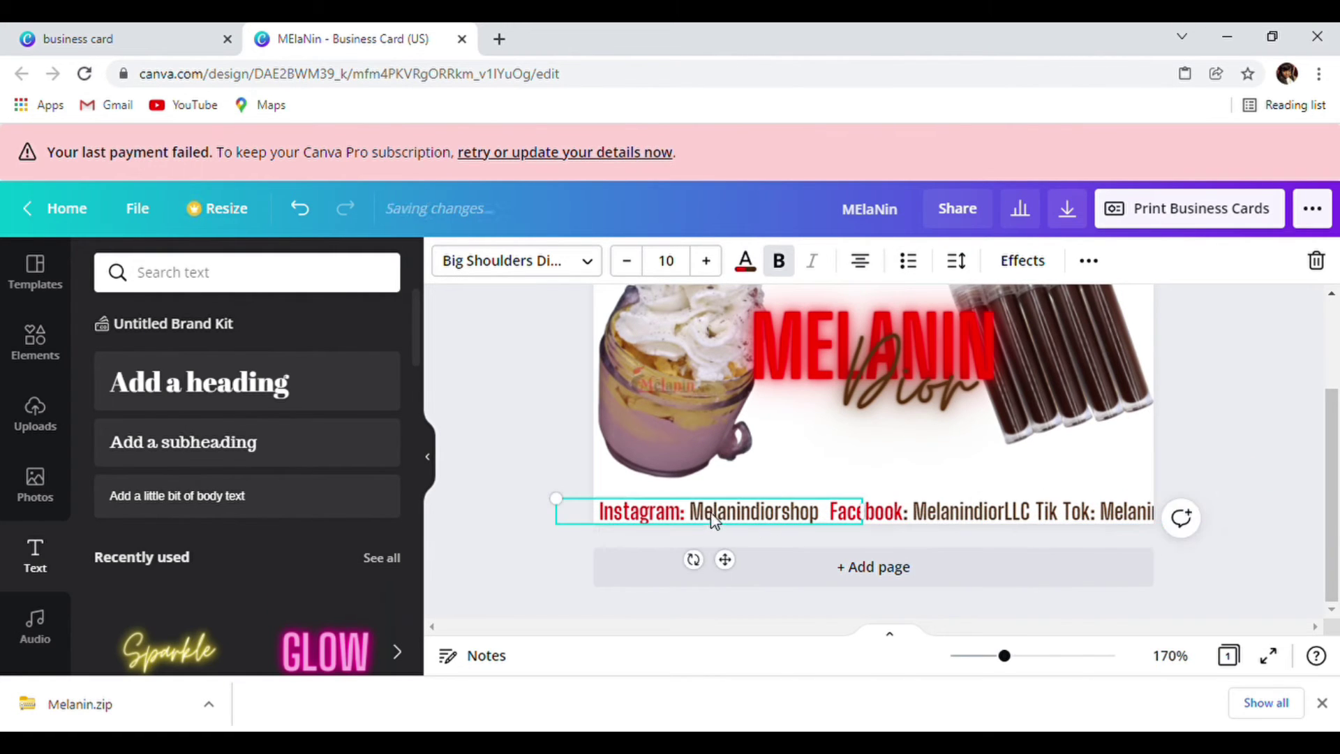
pyautogui.click(628, 263)
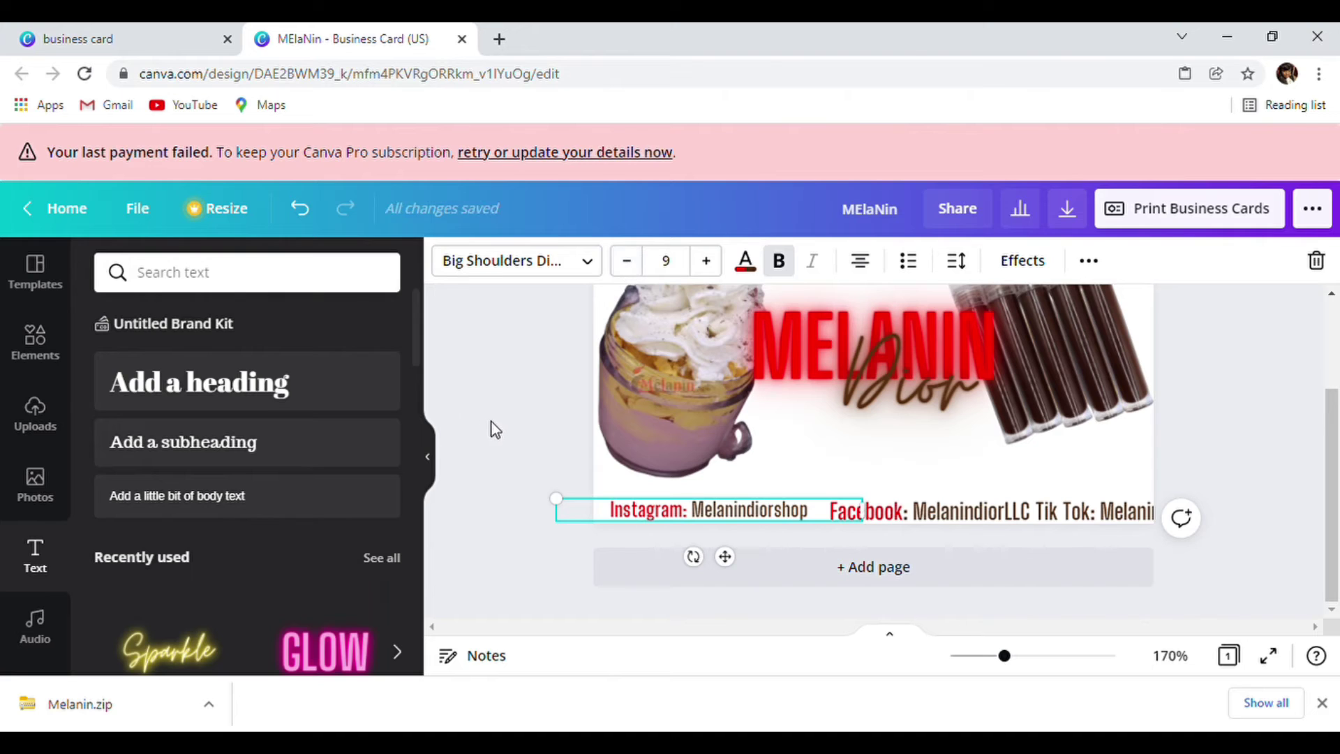
pyautogui.moveTo(693, 514); pyautogui.dragTo(683, 520)
# Step: Set the Facebook line's font size to 9 and move it left, close to the Instagram line
pyautogui.click(808, 514)
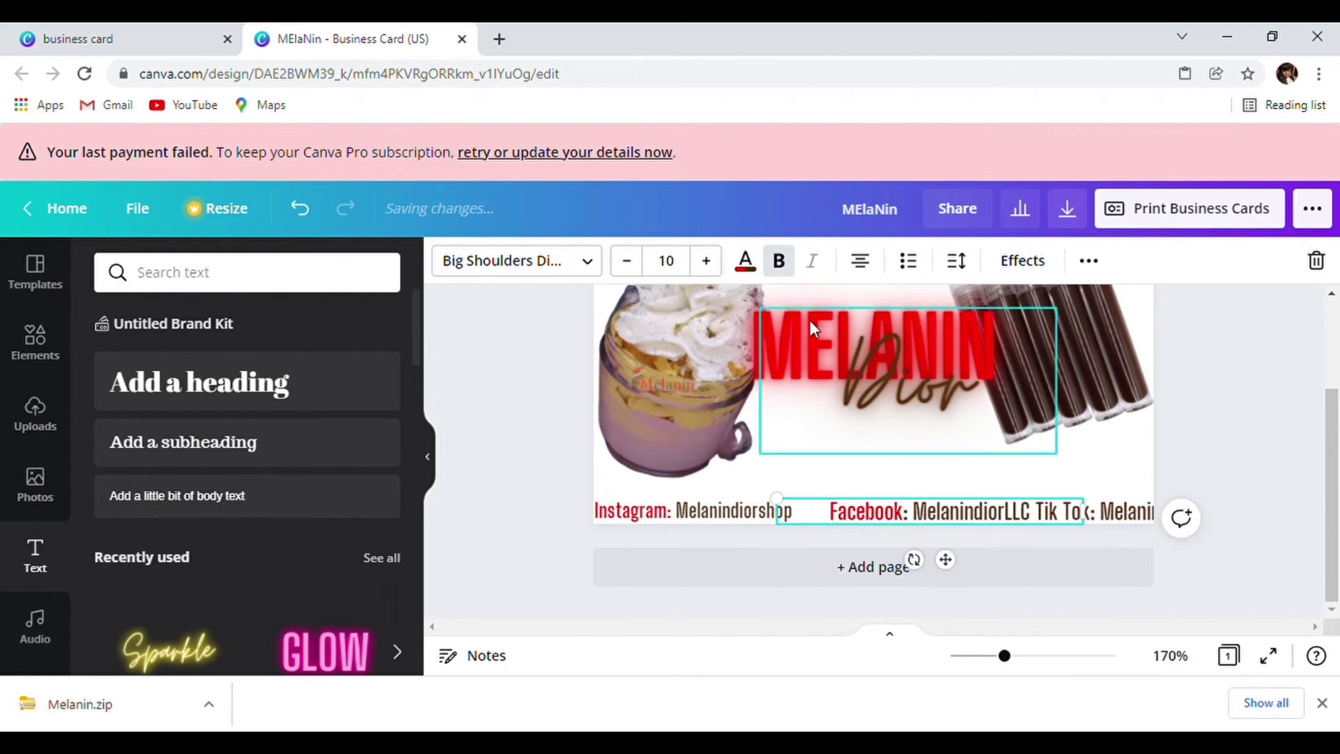
pyautogui.click(629, 264)
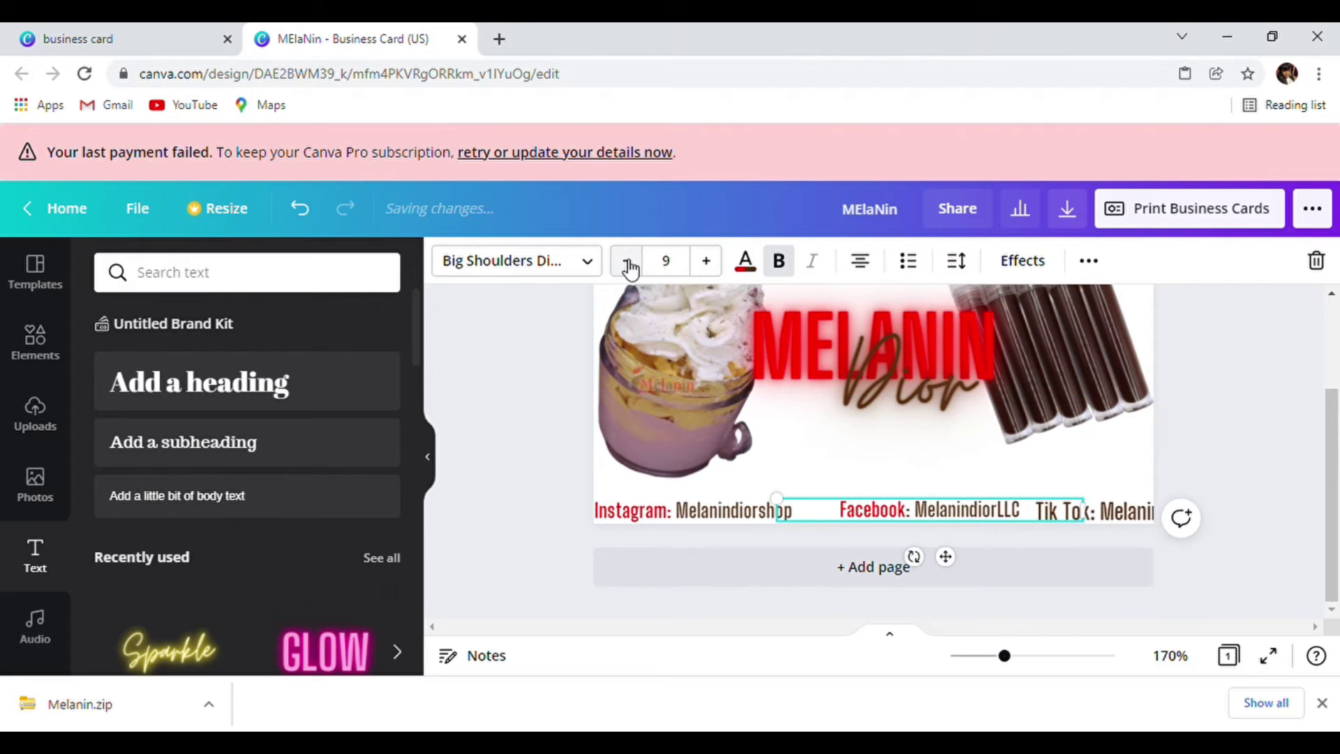
pyautogui.click(935, 450)
pyautogui.moveTo(961, 514); pyautogui.dragTo(929, 517)
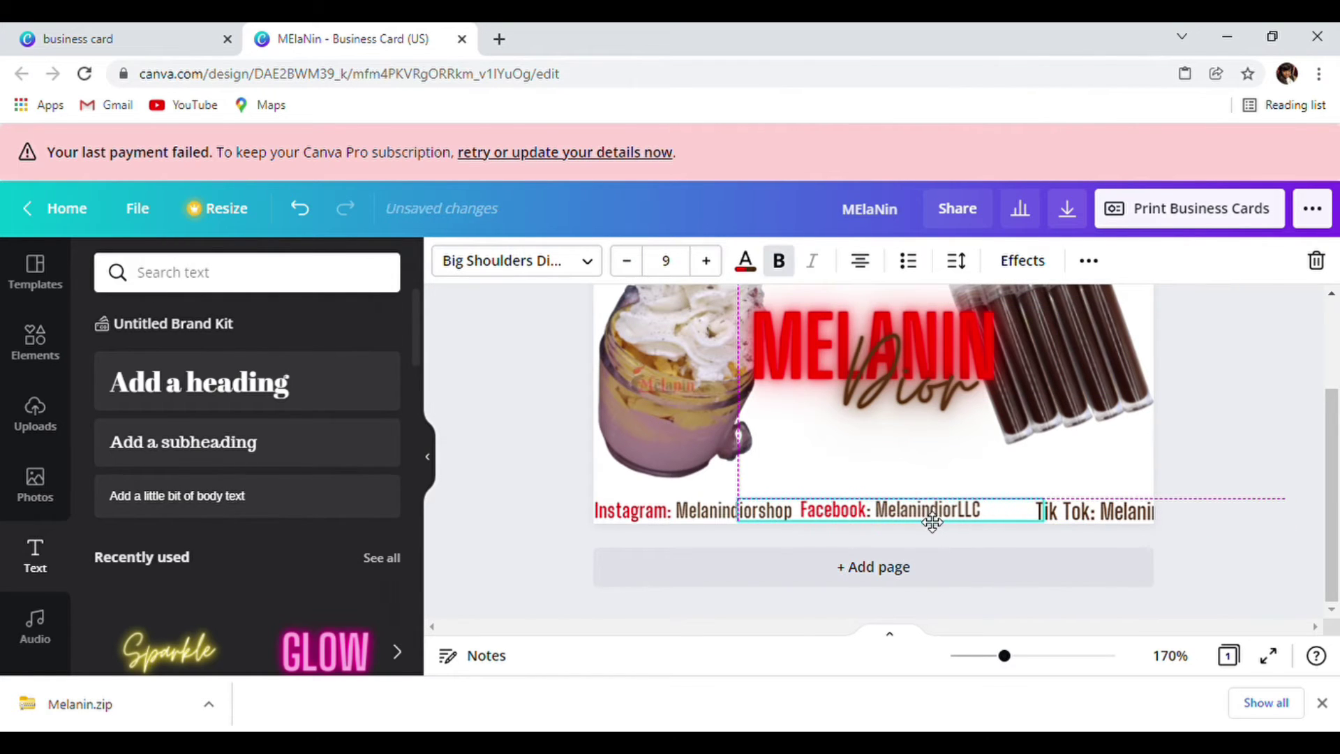
# Step: Set the Tik Tok line's font size to 9 and move it left until its text fits within the card
pyautogui.moveTo(1104, 518); pyautogui.dragTo(1062, 517)
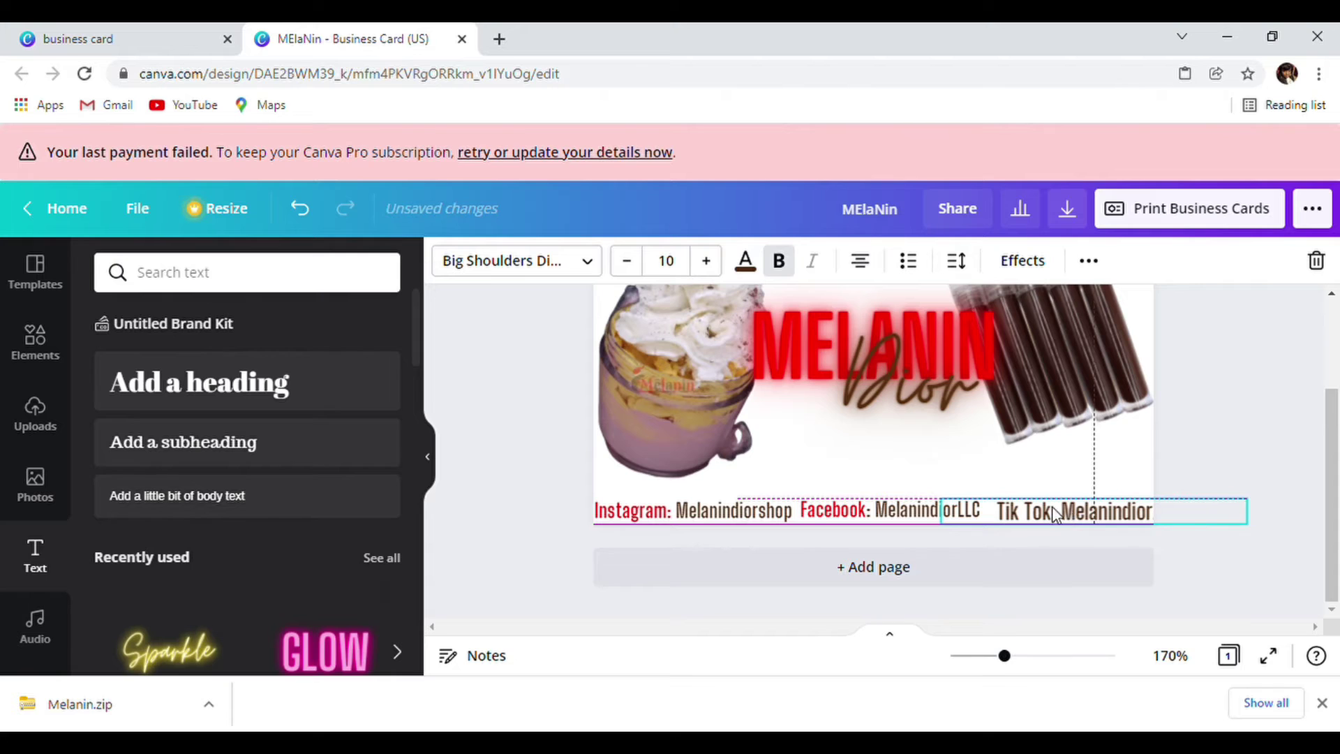
pyautogui.click(627, 260)
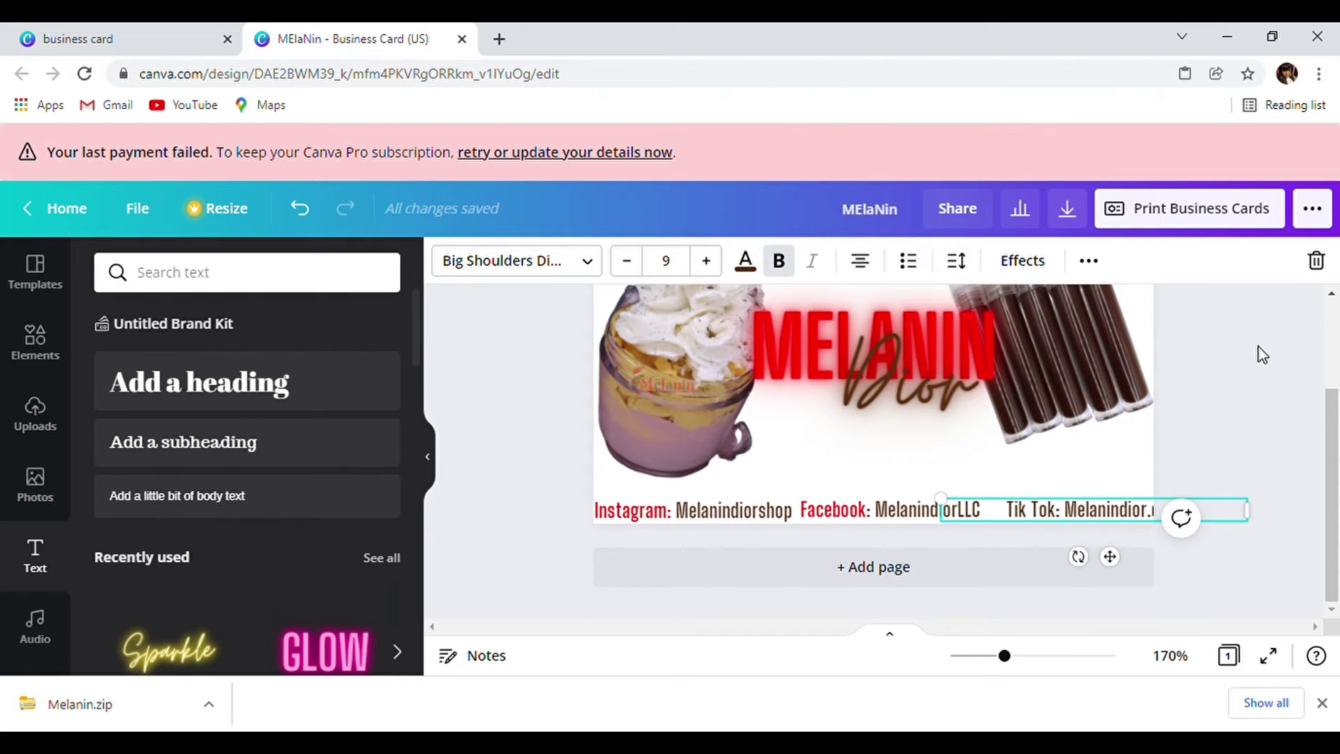
pyautogui.click(1262, 355)
pyautogui.moveTo(1066, 516); pyautogui.dragTo(1044, 523)
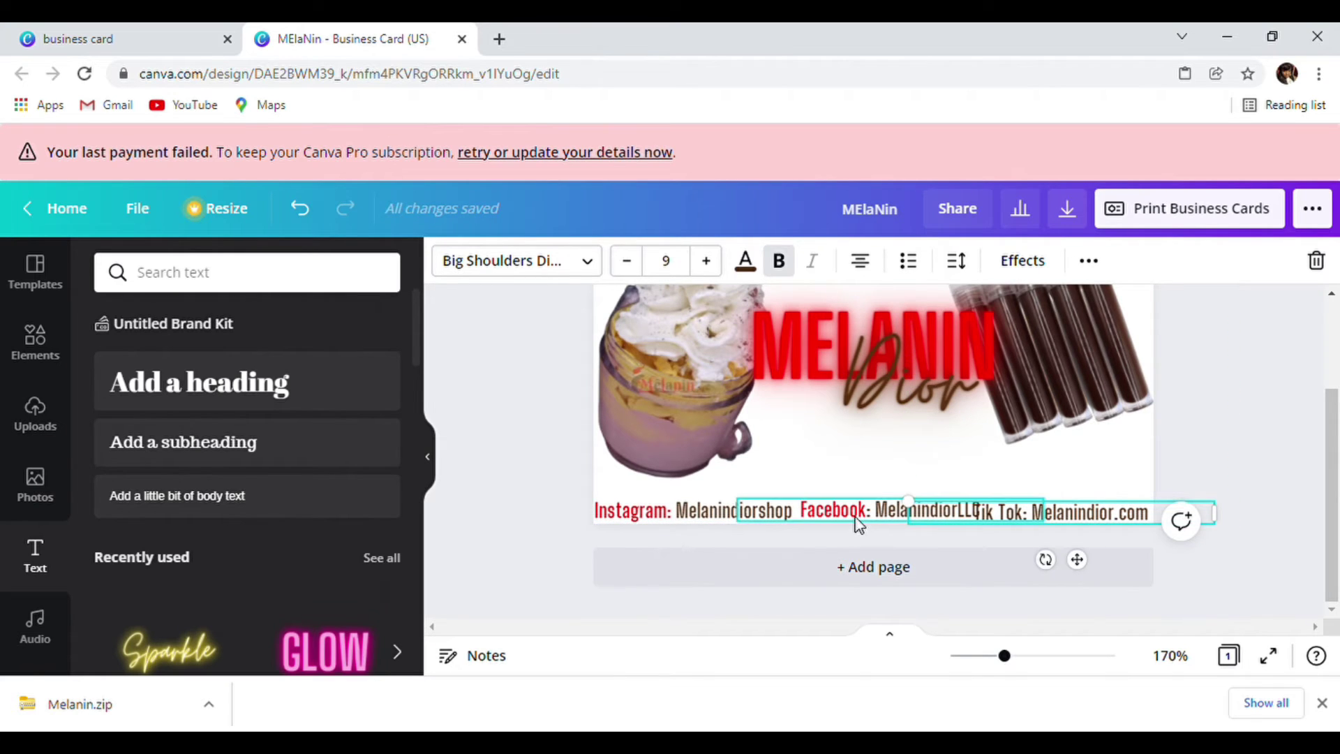
# Step: Set the Instagram line's font size to 8 and nudge it left toward the card's edge
pyautogui.moveTo(856, 526); pyautogui.dragTo(663, 528)
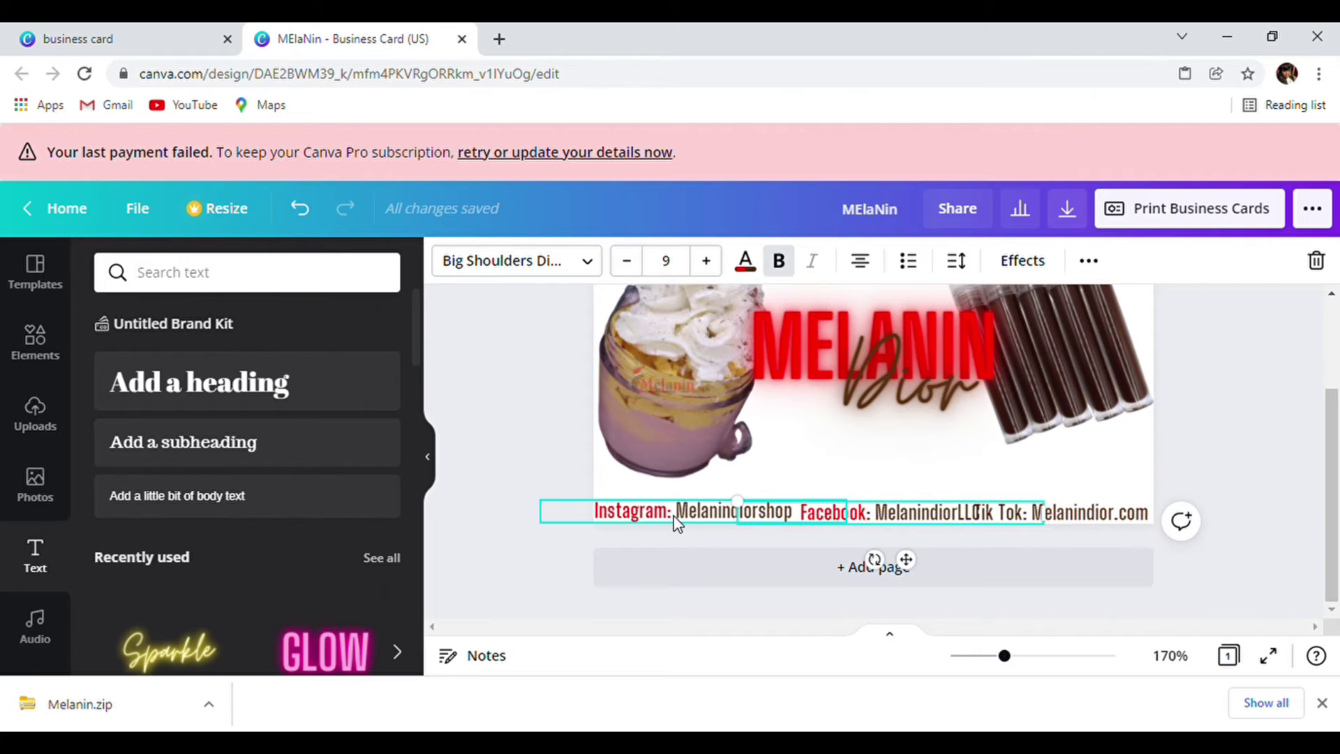
pyautogui.click(626, 261)
pyautogui.moveTo(700, 517); pyautogui.dragTo(695, 520)
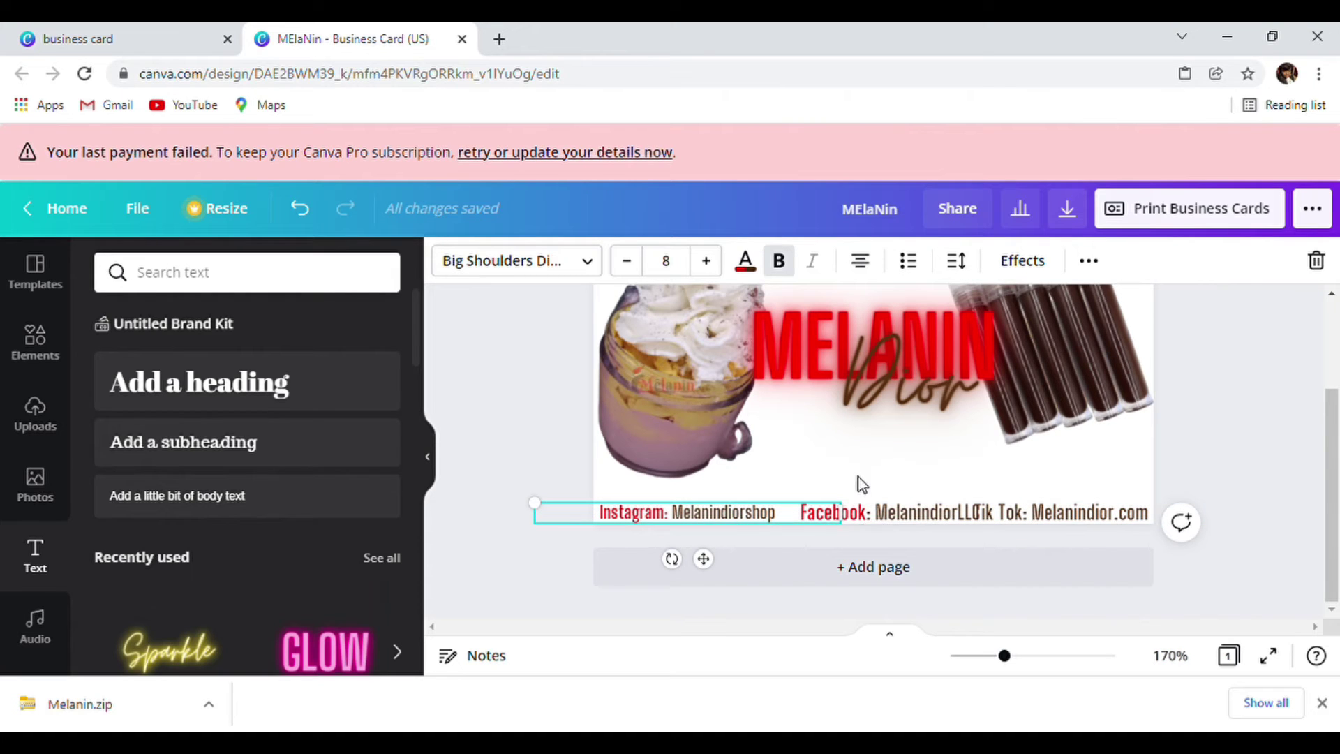
pyautogui.click(814, 441)
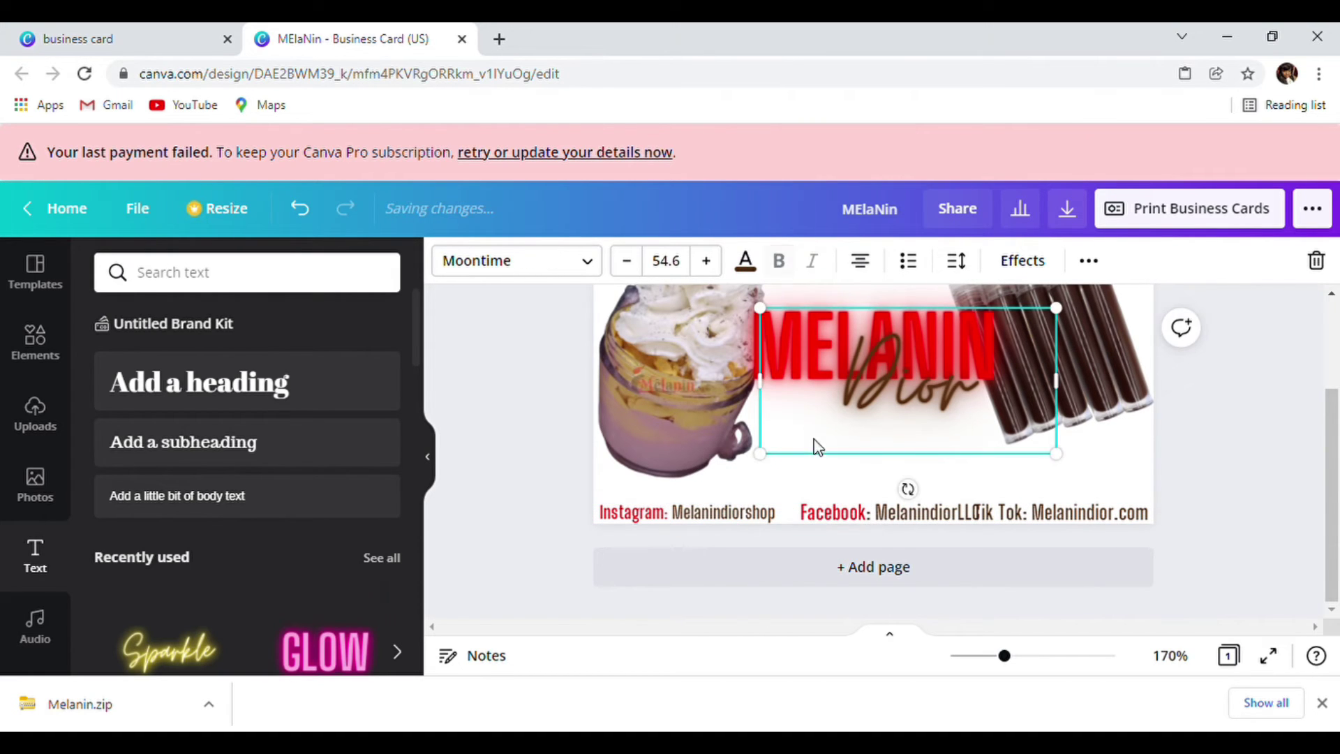
# Step: Set the Facebook line's font size to 8 and move it left, closer to the Instagram line
pyautogui.click(855, 510)
pyautogui.click(630, 262)
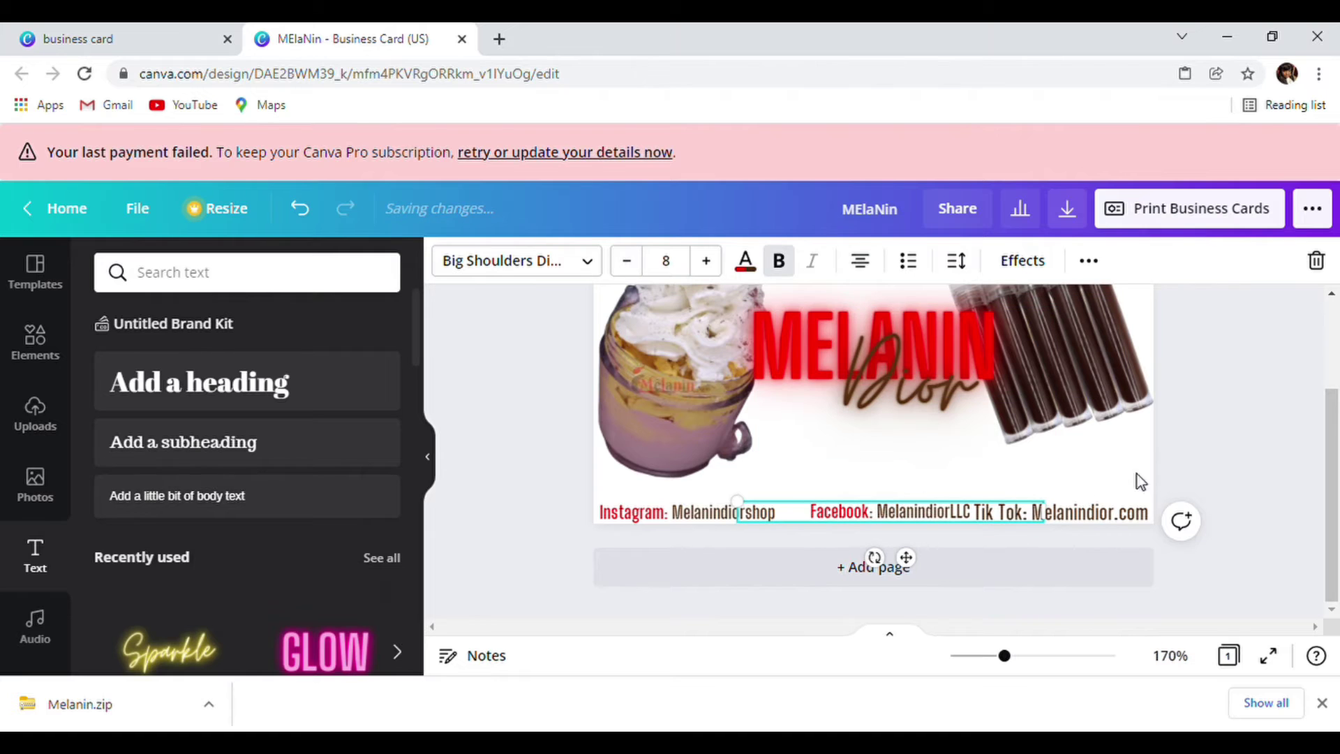
pyautogui.click(1189, 397)
pyautogui.moveTo(873, 519); pyautogui.dragTo(850, 527)
# Step: Set the Tik Tok line's font size to 8
pyautogui.click(1090, 508)
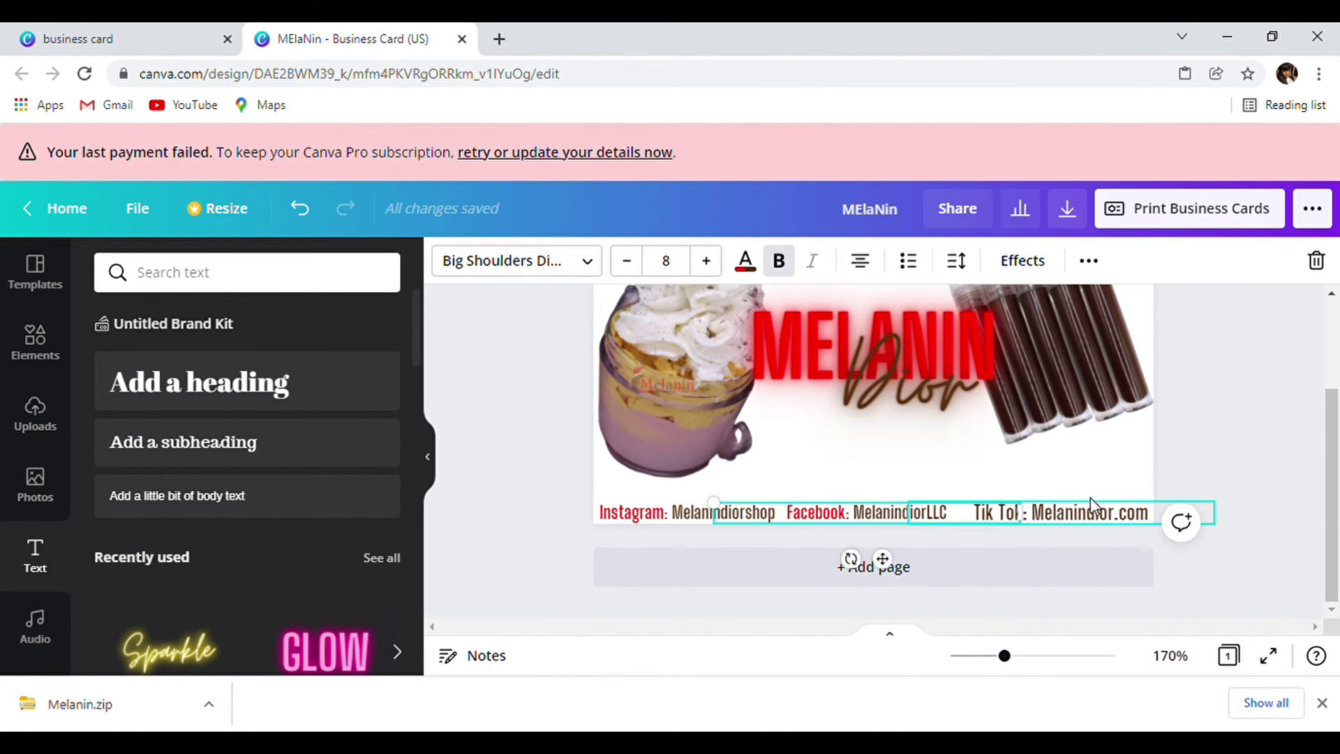
pyautogui.click(626, 260)
pyautogui.click(1280, 370)
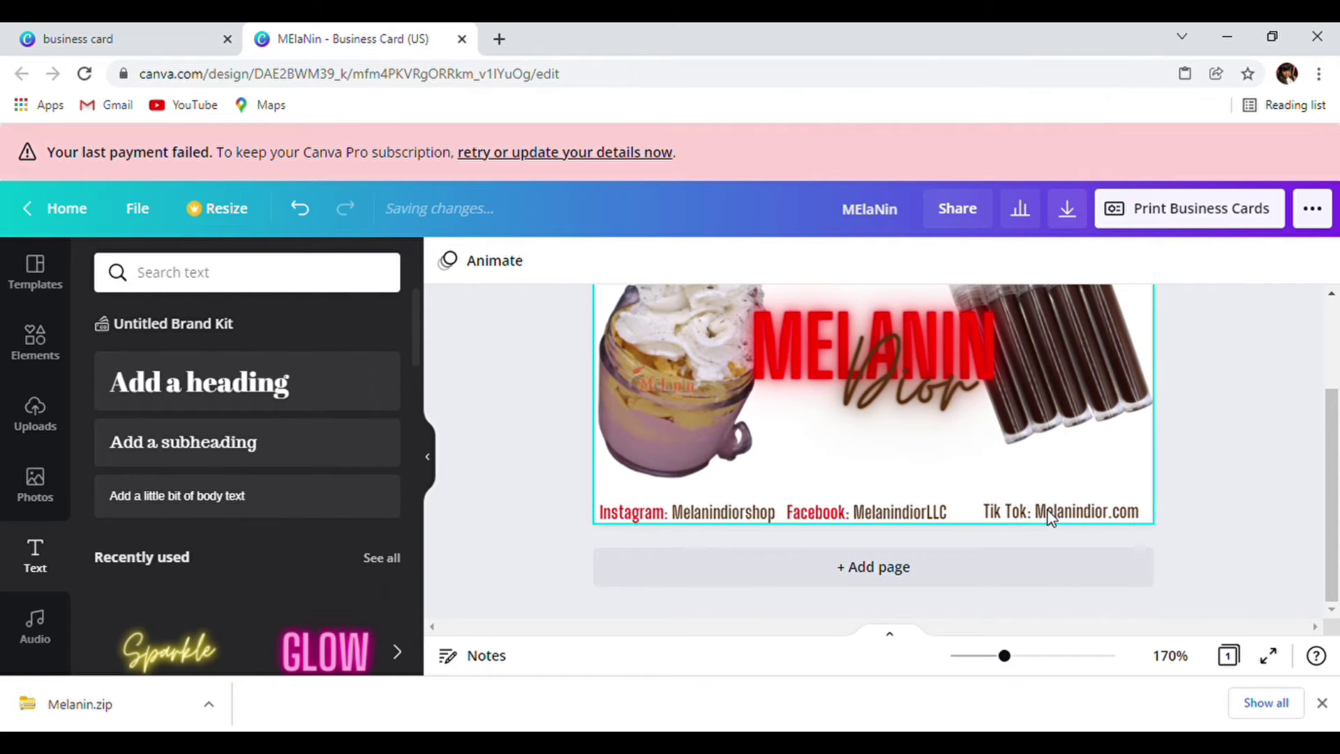
# Step: Nudge the Facebook line slightly right and align the Tik Tok line level with the other social media lines
pyautogui.click(888, 520)
pyautogui.moveTo(887, 520); pyautogui.dragTo(895, 521)
pyautogui.click(1229, 427)
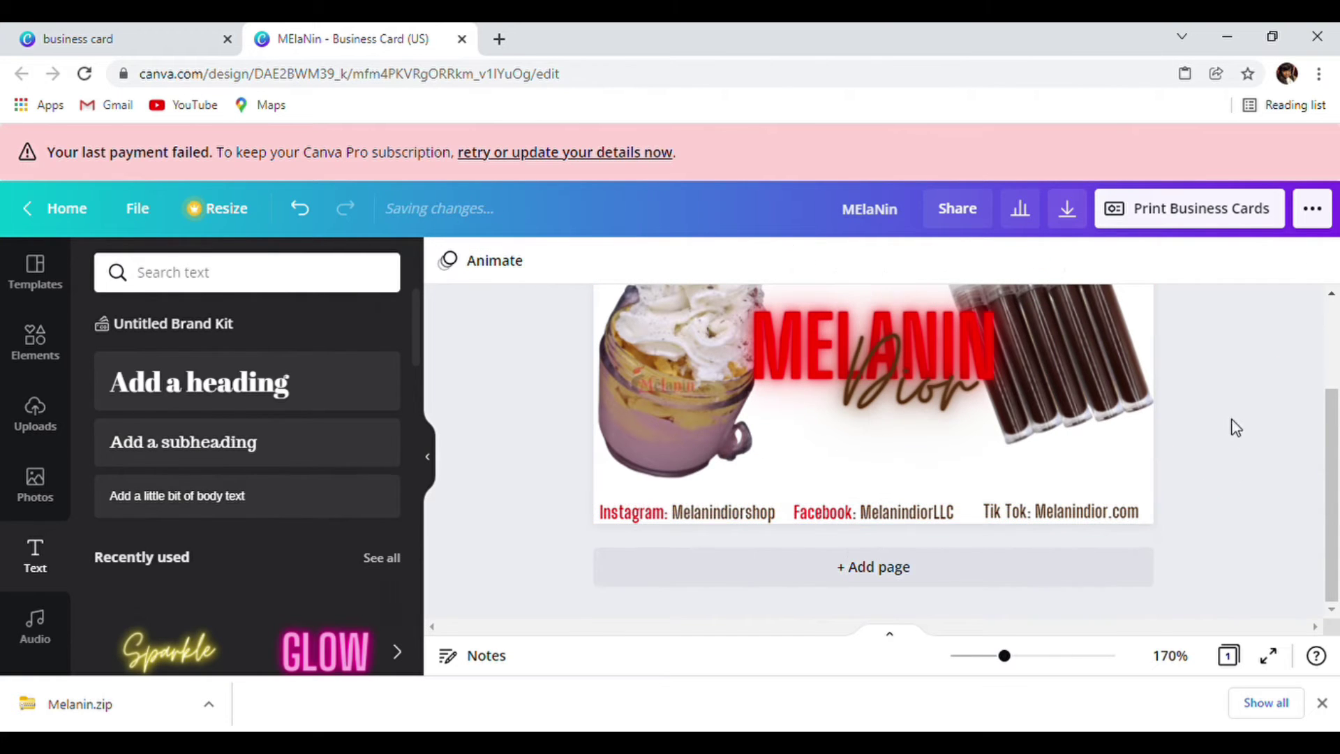
pyautogui.moveTo(1051, 521)
pyautogui.mouseDown()
pyautogui.moveTo(1066, 523)
pyautogui.moveTo(1032, 506)
pyautogui.mouseUp()
pyautogui.click(1289, 368)
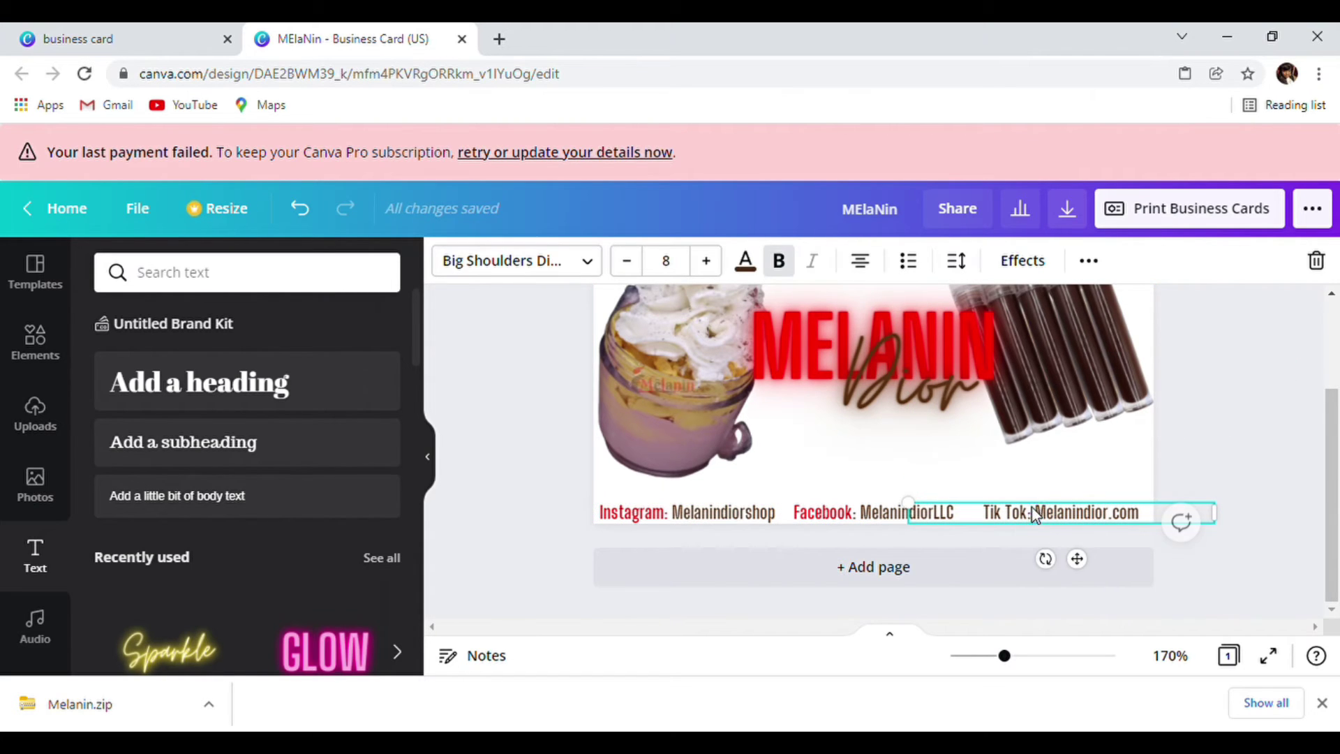
pyautogui.click(1263, 402)
# Step: Review the whole card layout from the "Thank You!" texts down to the social media lines
pyautogui.scroll(3, 1264, 432)
pyautogui.scroll(-3, 1265, 432)
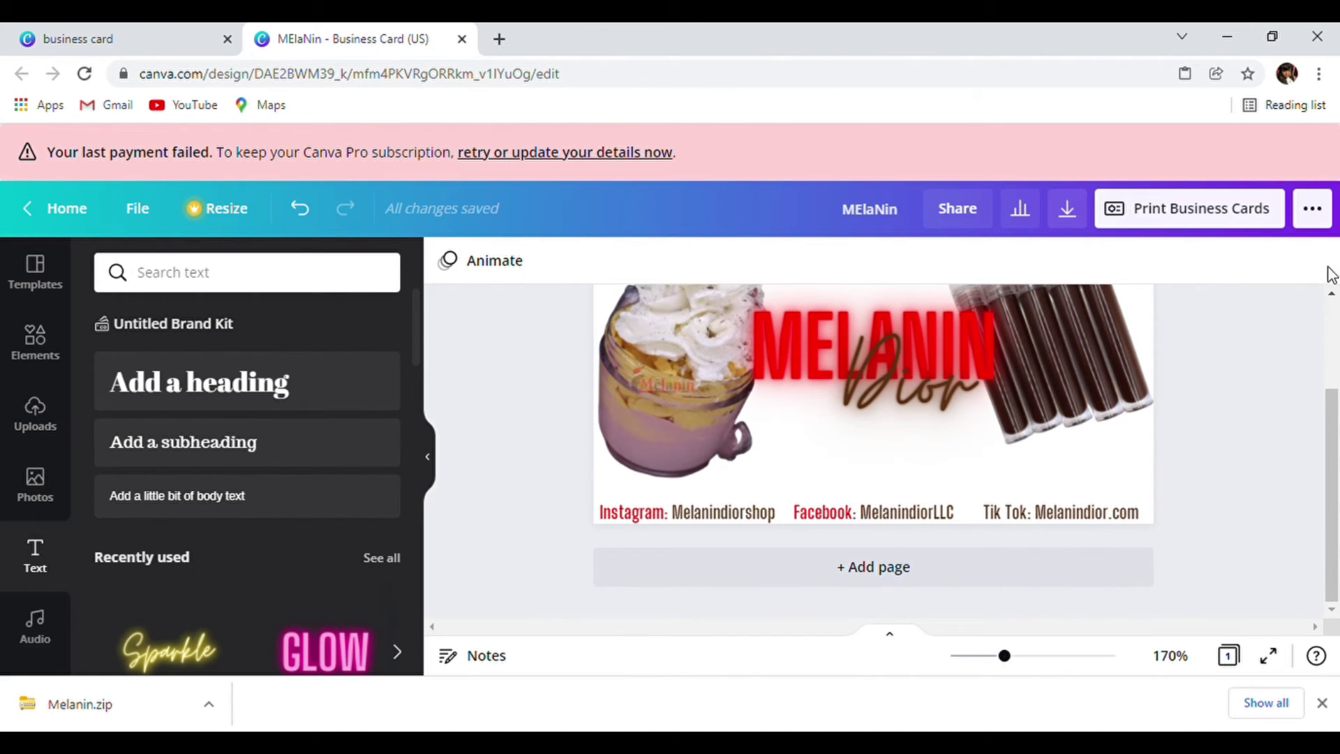
pyautogui.click(1312, 209)
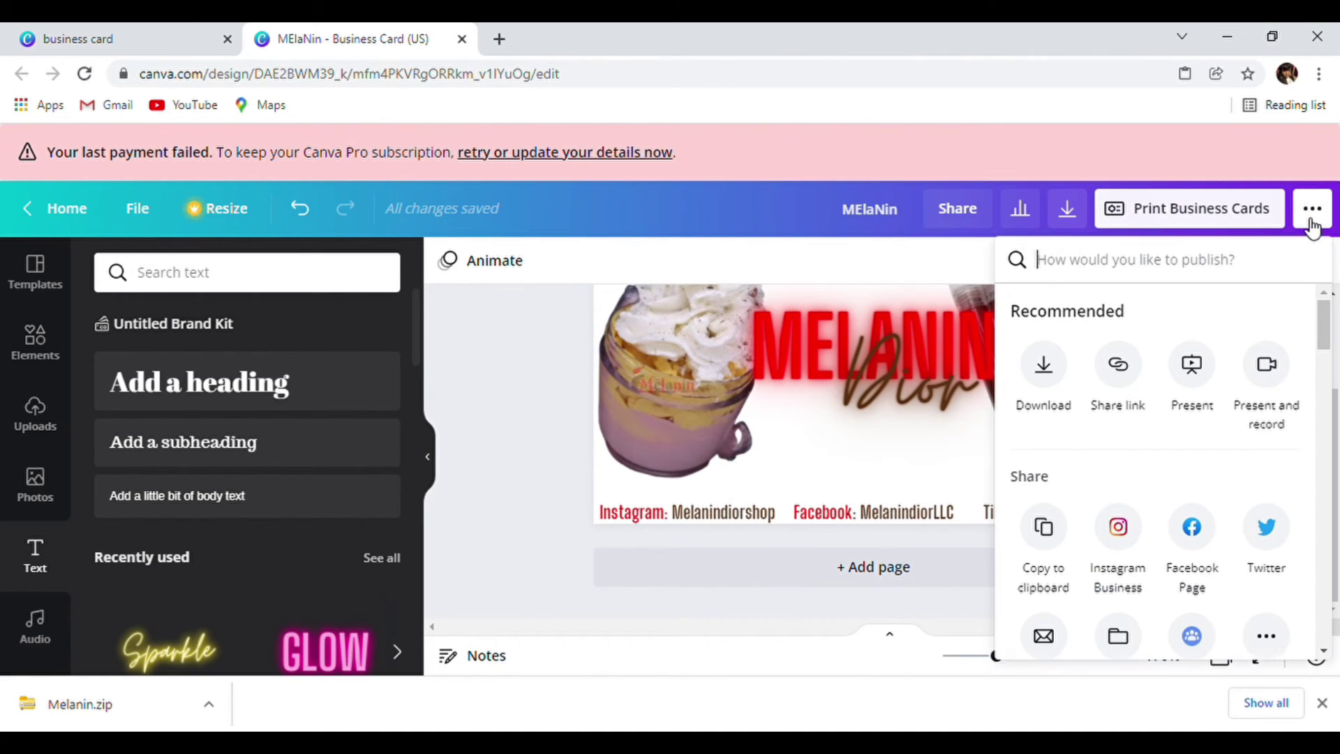
pyautogui.click(1312, 222)
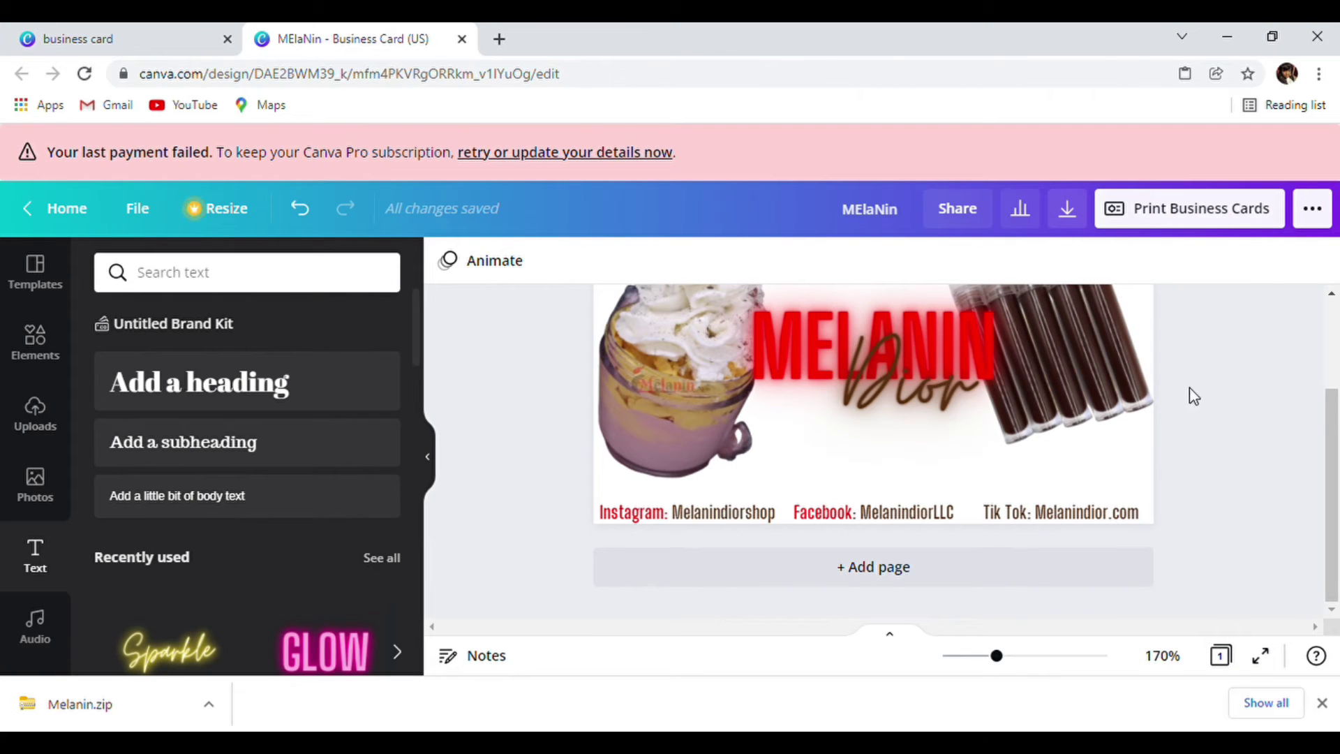
pyautogui.scroll(2, 1237, 383)
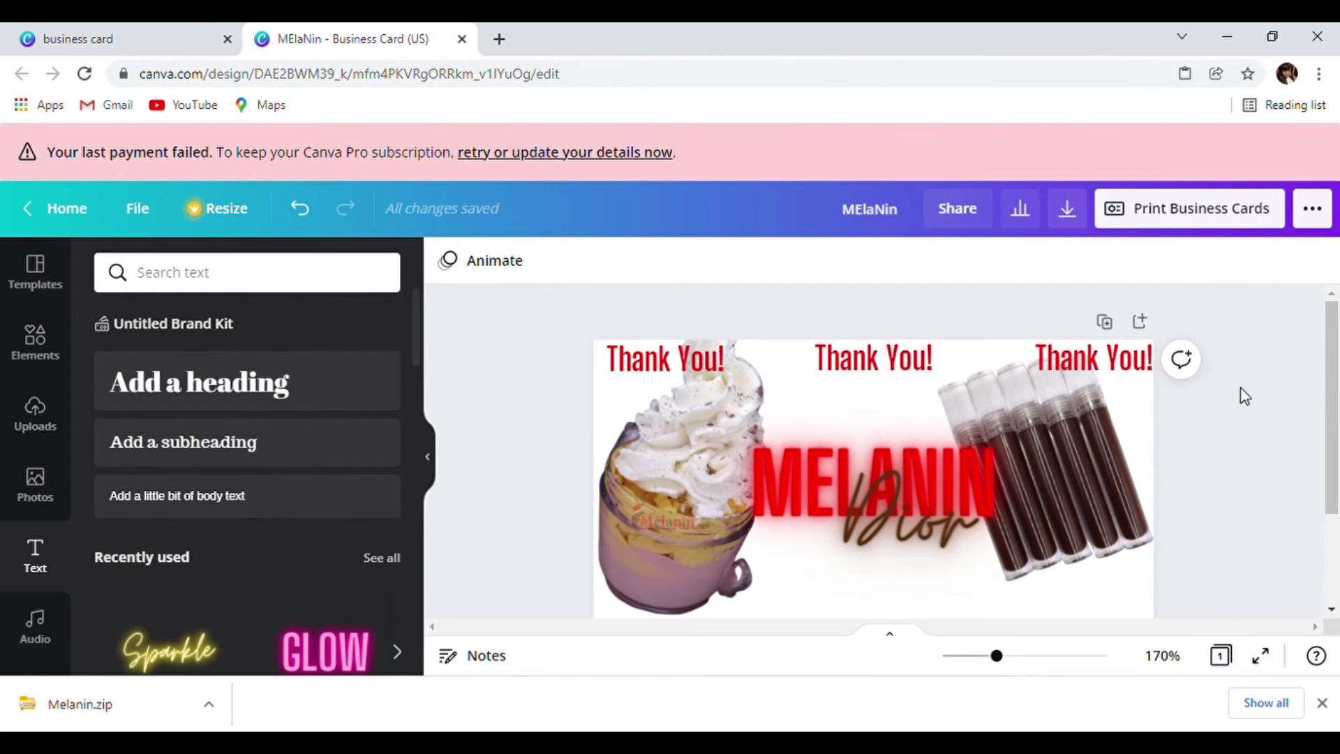
pyautogui.scroll(-2, 1245, 395)
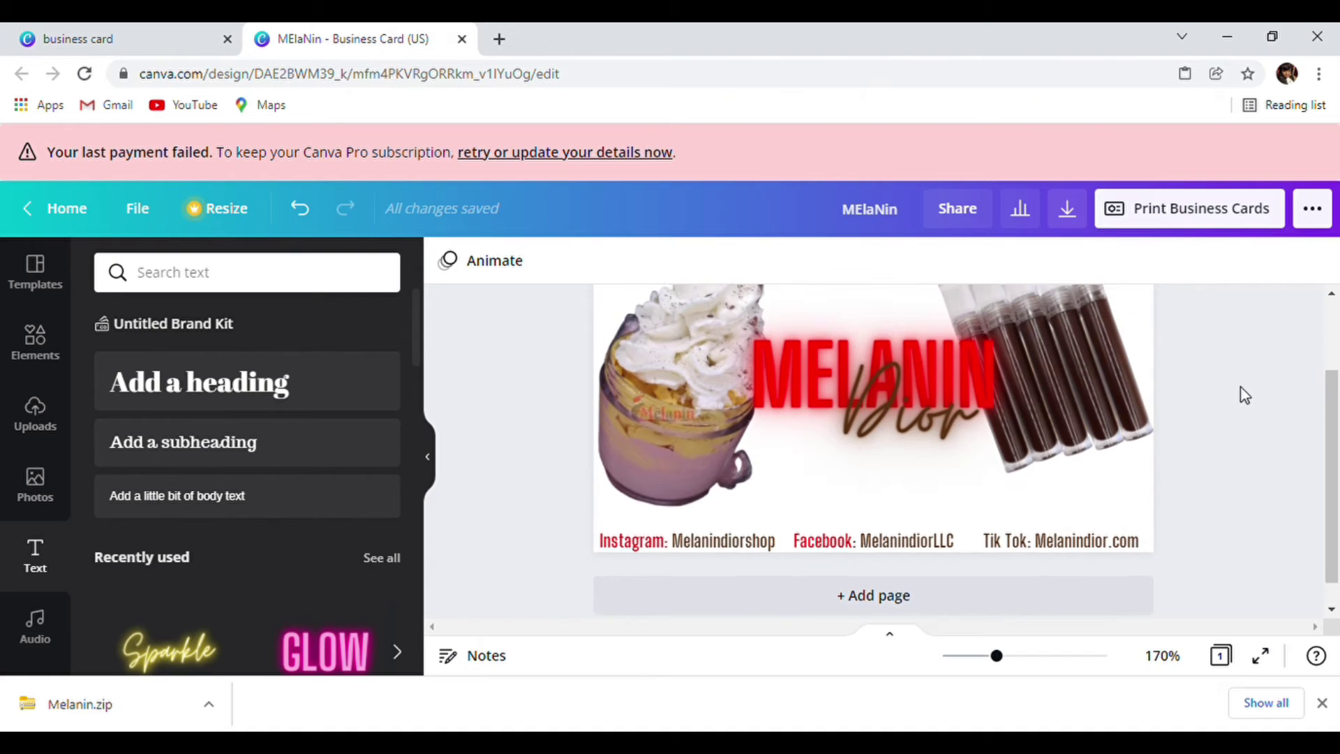
pyautogui.scroll(2, 1245, 395)
pyautogui.scroll(-2, 1246, 395)
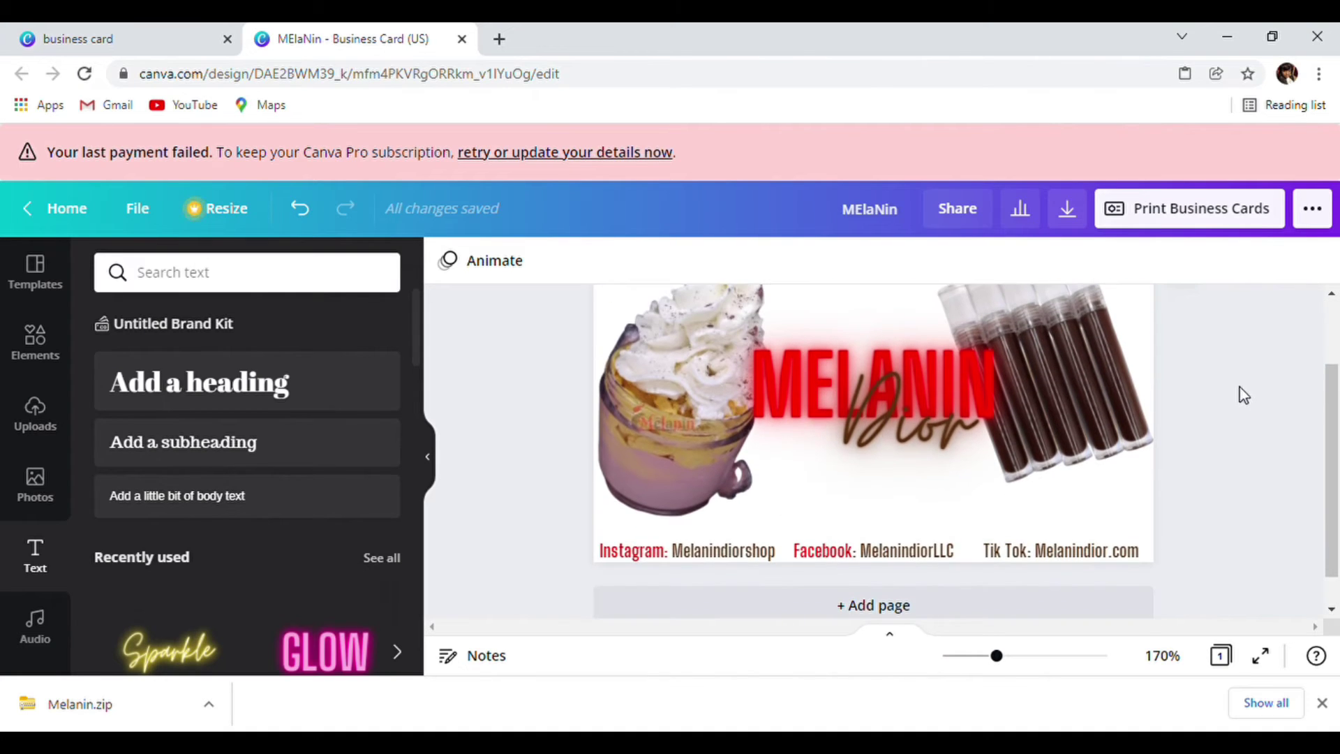
pyautogui.scroll(2, 1241, 391)
pyautogui.scroll(-3, 861, 378)
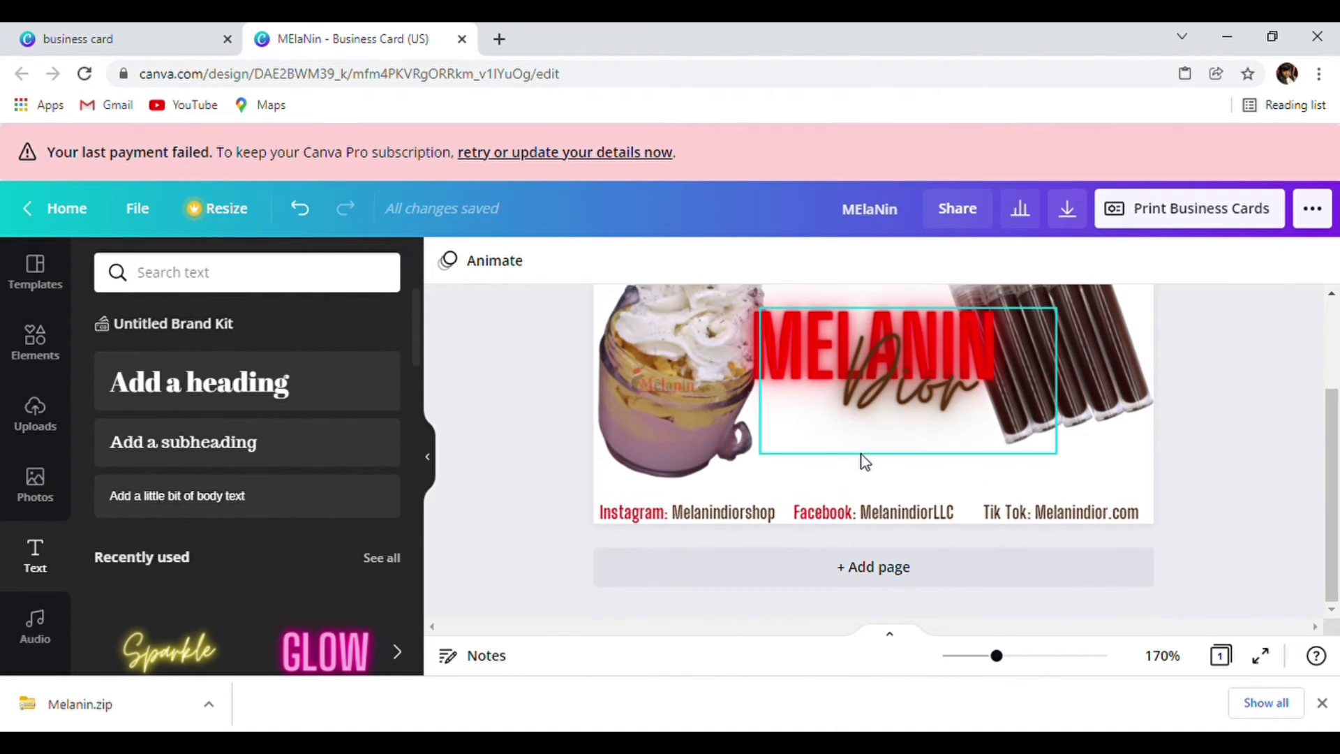
# Step: Copy the middle "Thank You!" text and paste it below the "Dior" script, above the social media lines
pyautogui.click(861, 471)
pyautogui.scroll(2, 864, 472)
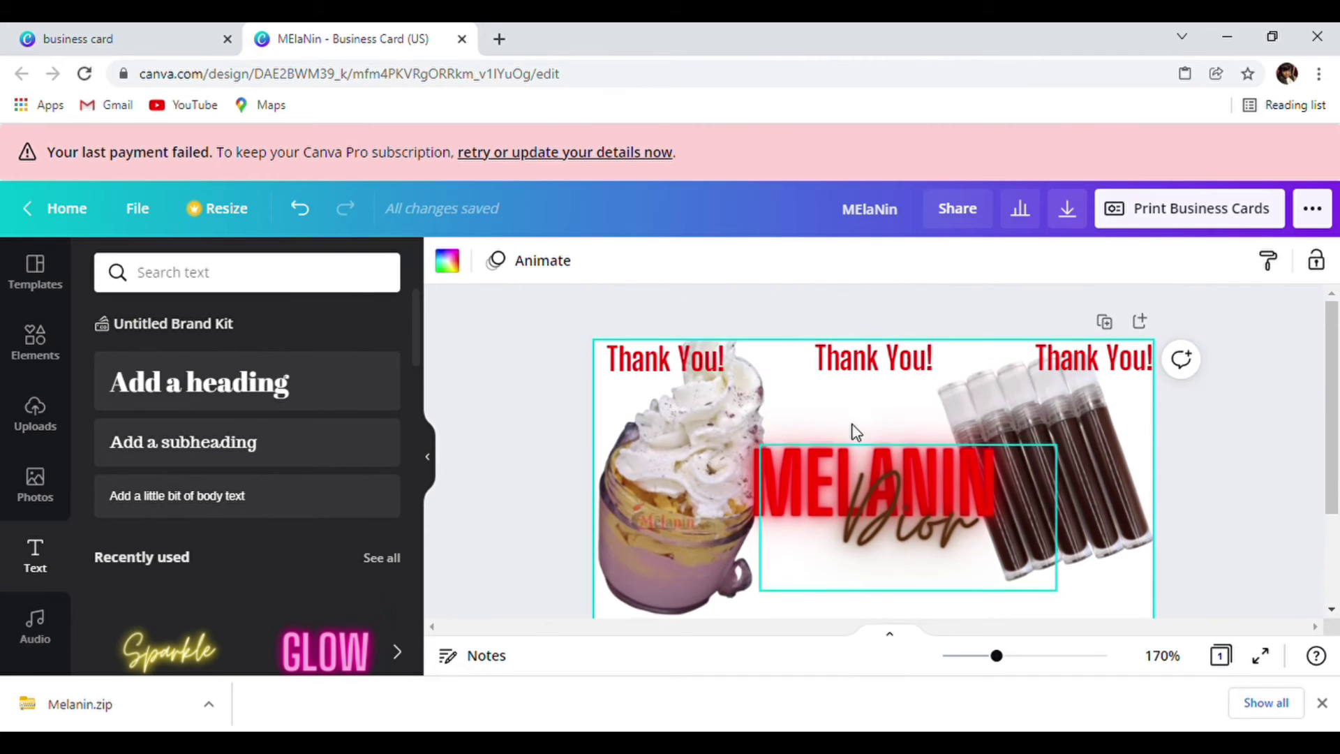
pyautogui.click(864, 368)
pyautogui.rightClick(864, 368)
pyautogui.click(921, 300)
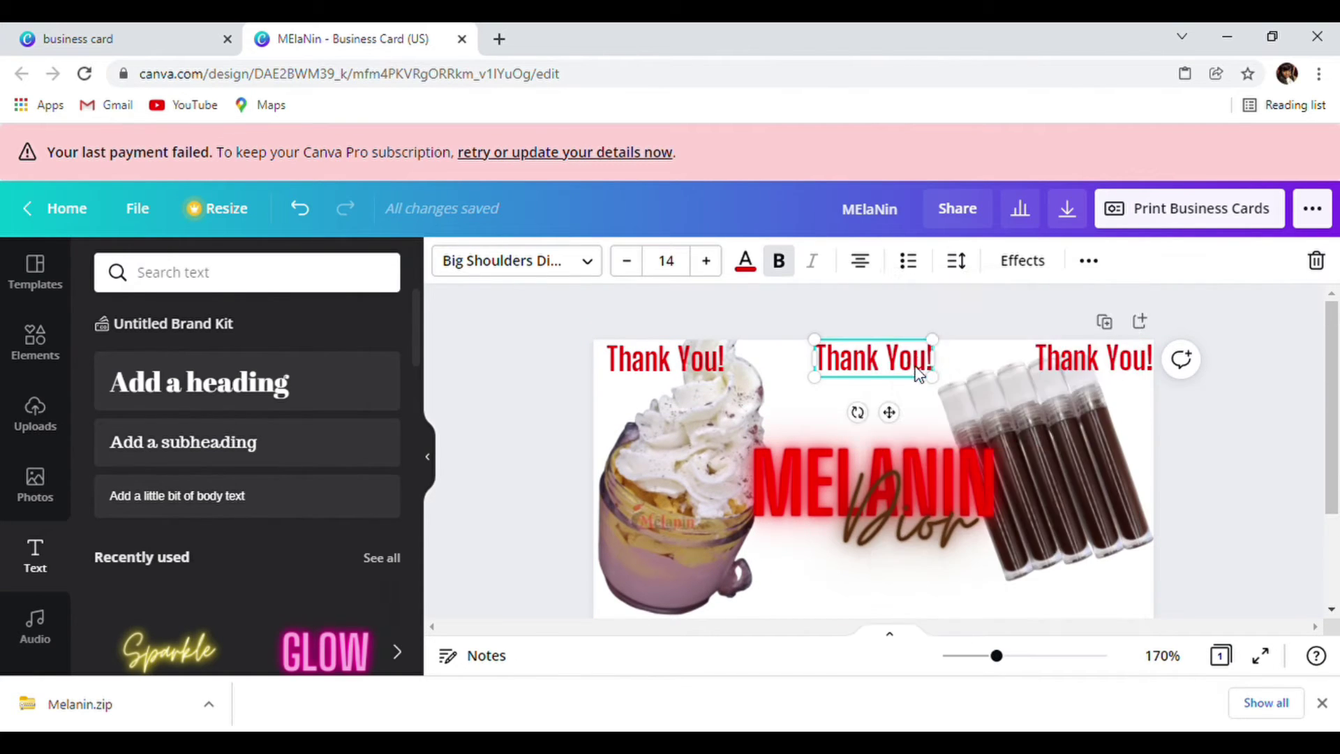
pyautogui.scroll(-3, 865, 480)
pyautogui.rightClick(865, 480)
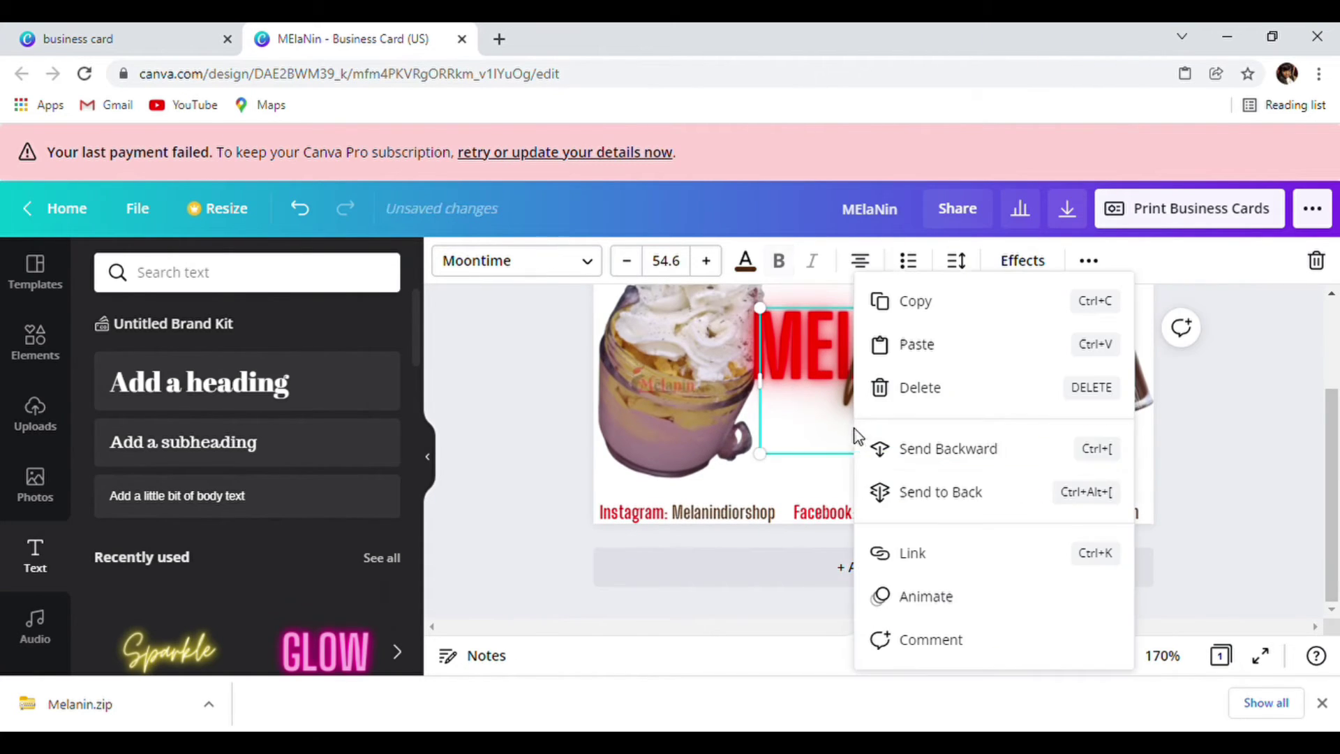
pyautogui.click(916, 349)
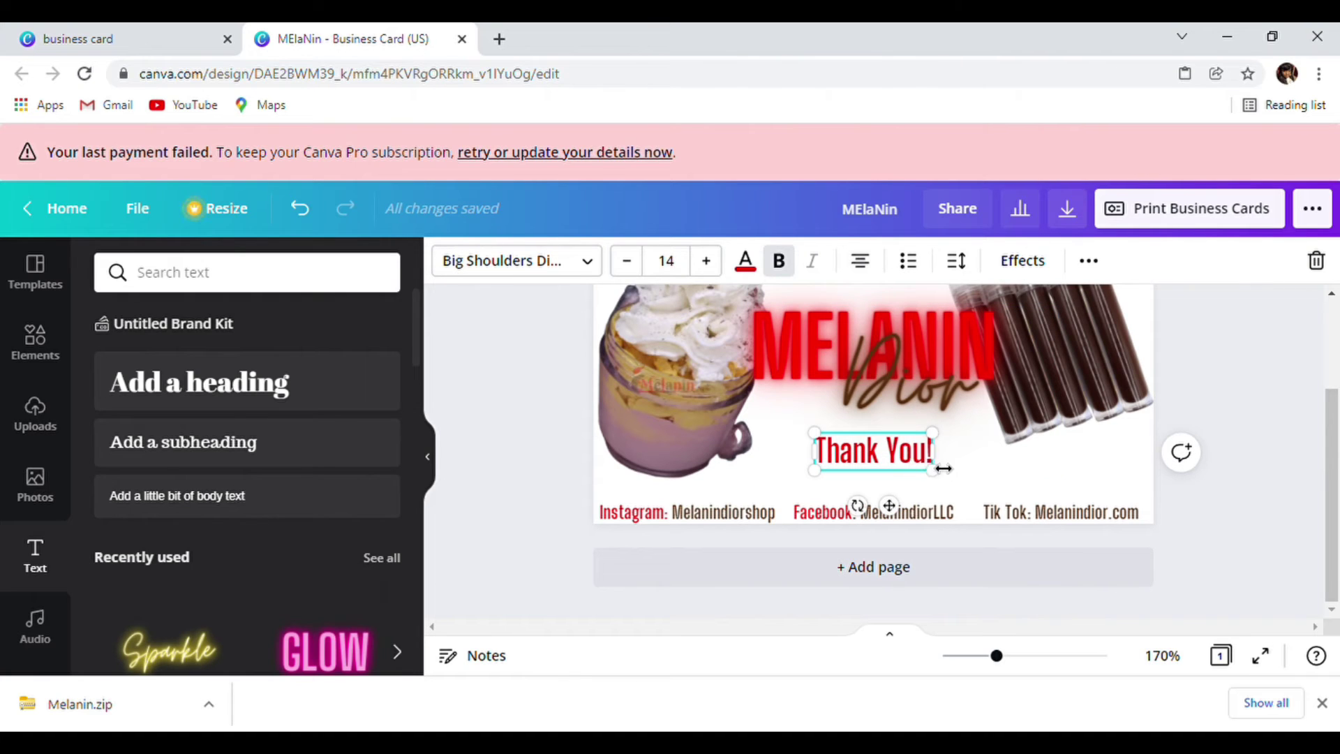
# Step: Replace the pasted text below the "Dior" script with "Use CODE LOVE for $$$ of next purchase"
pyautogui.moveTo(837, 457); pyautogui.dragTo(994, 444)
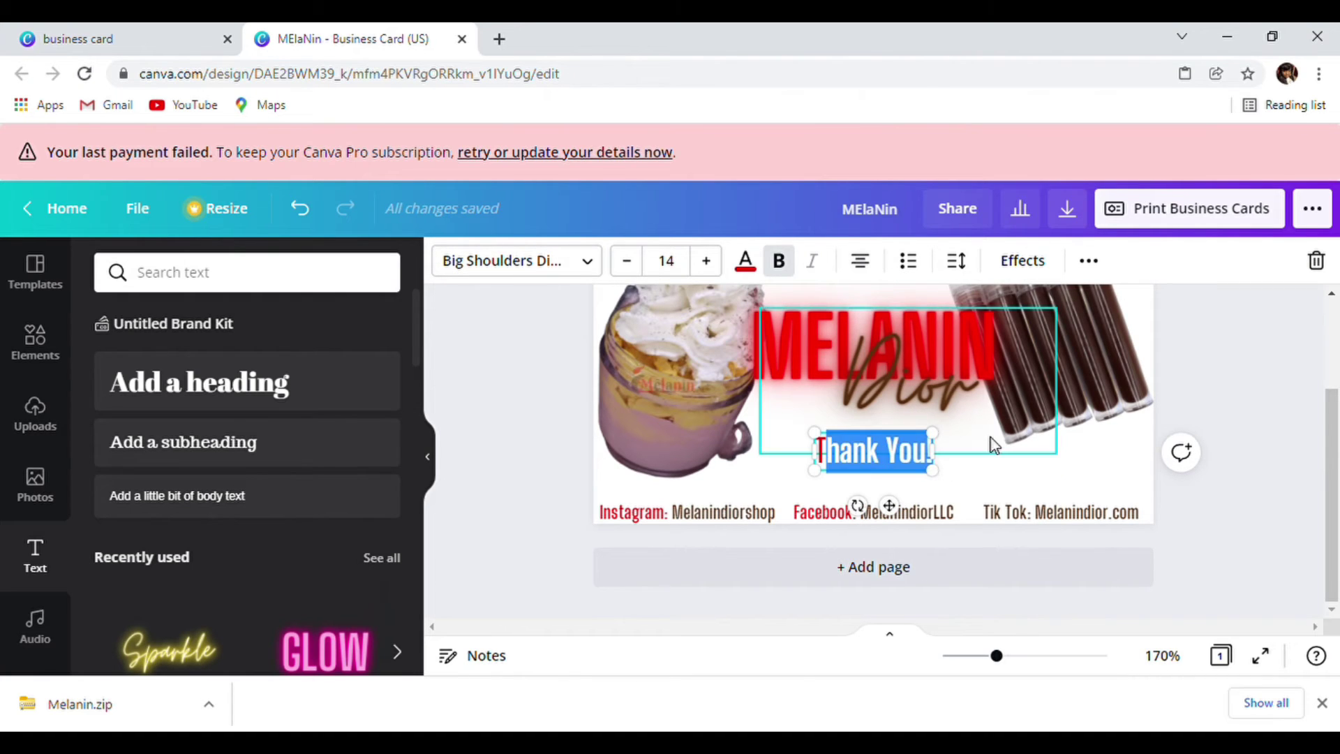
pyautogui.press('BackSpace')
pyautogui.press('BackSpace')
pyautogui.write('Use')
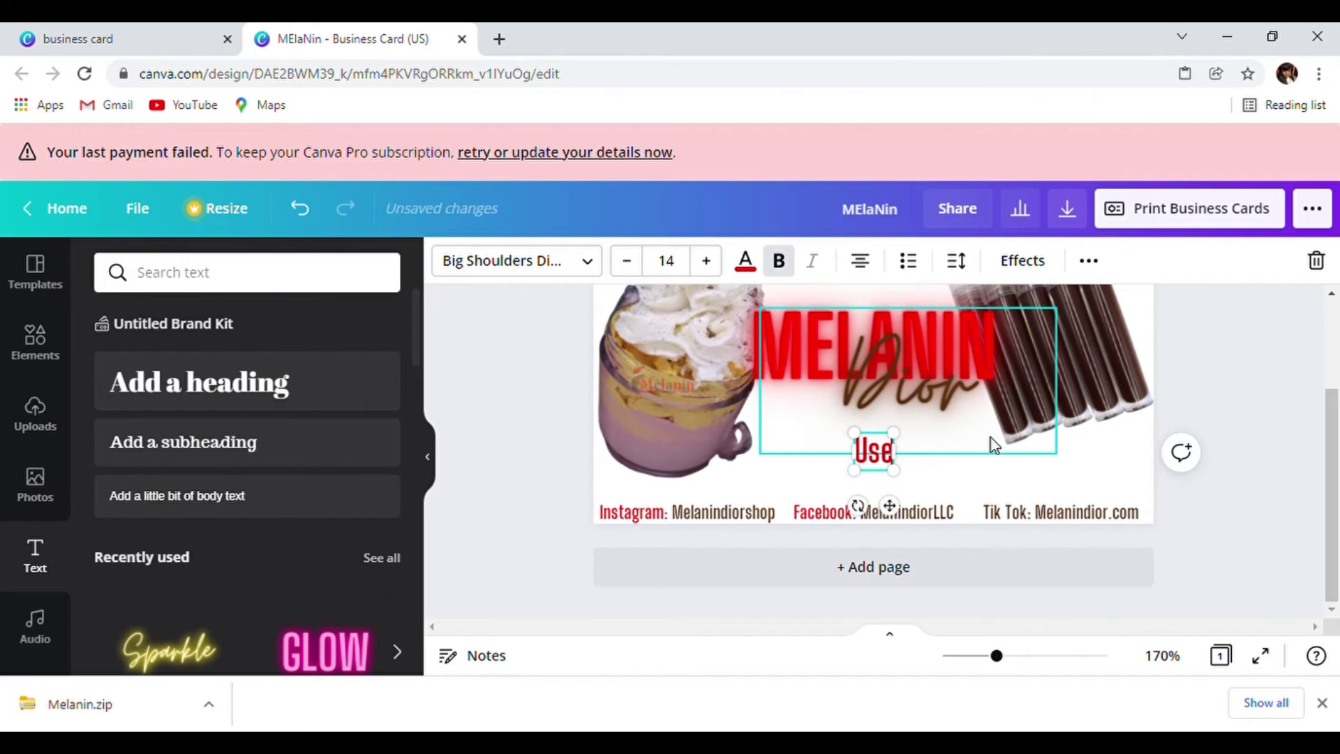
pyautogui.write(' CQ')
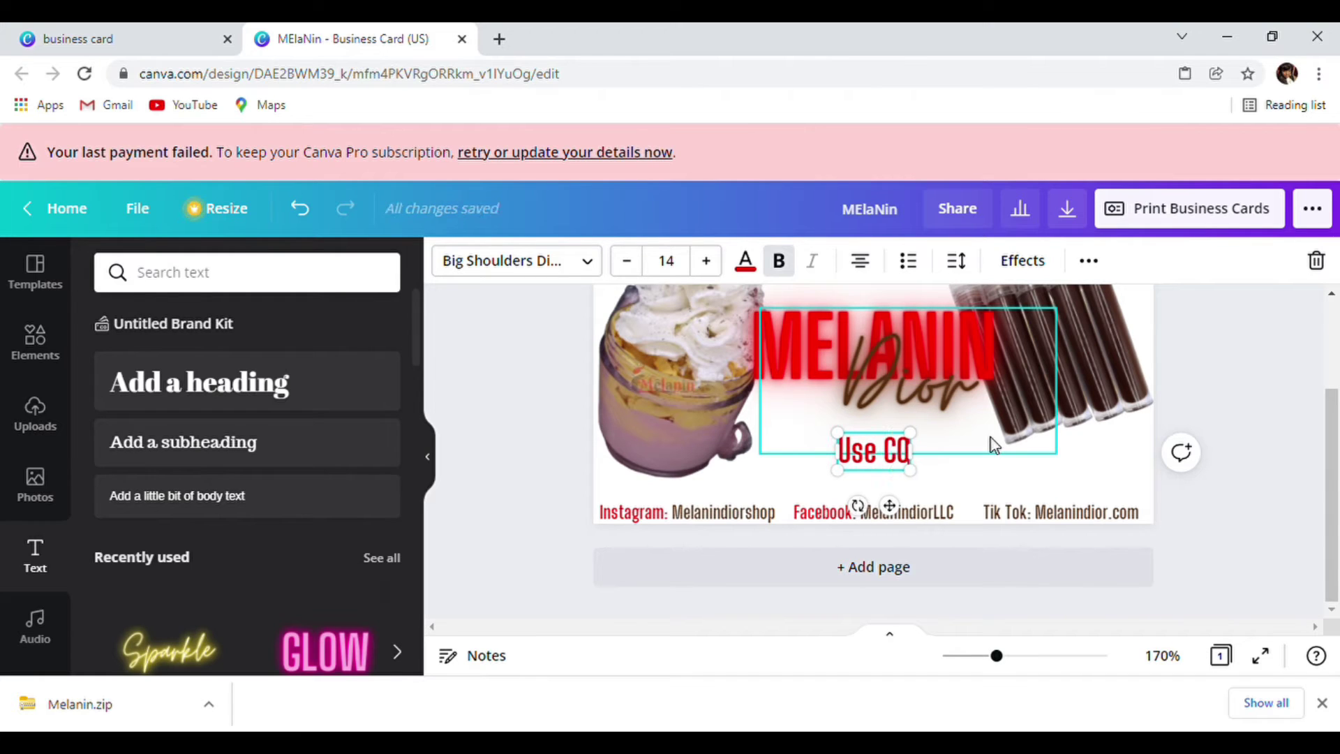
pyautogui.write('DE')
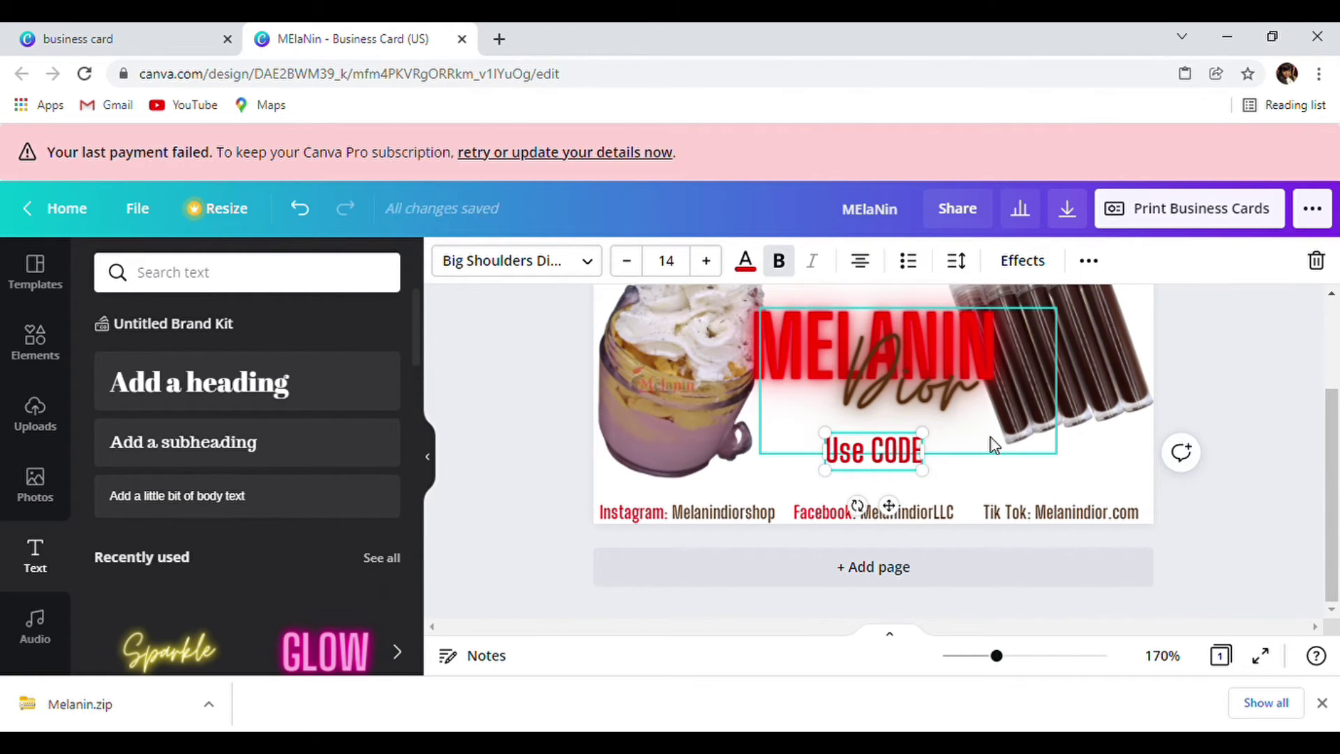
pyautogui.write(' LOV')
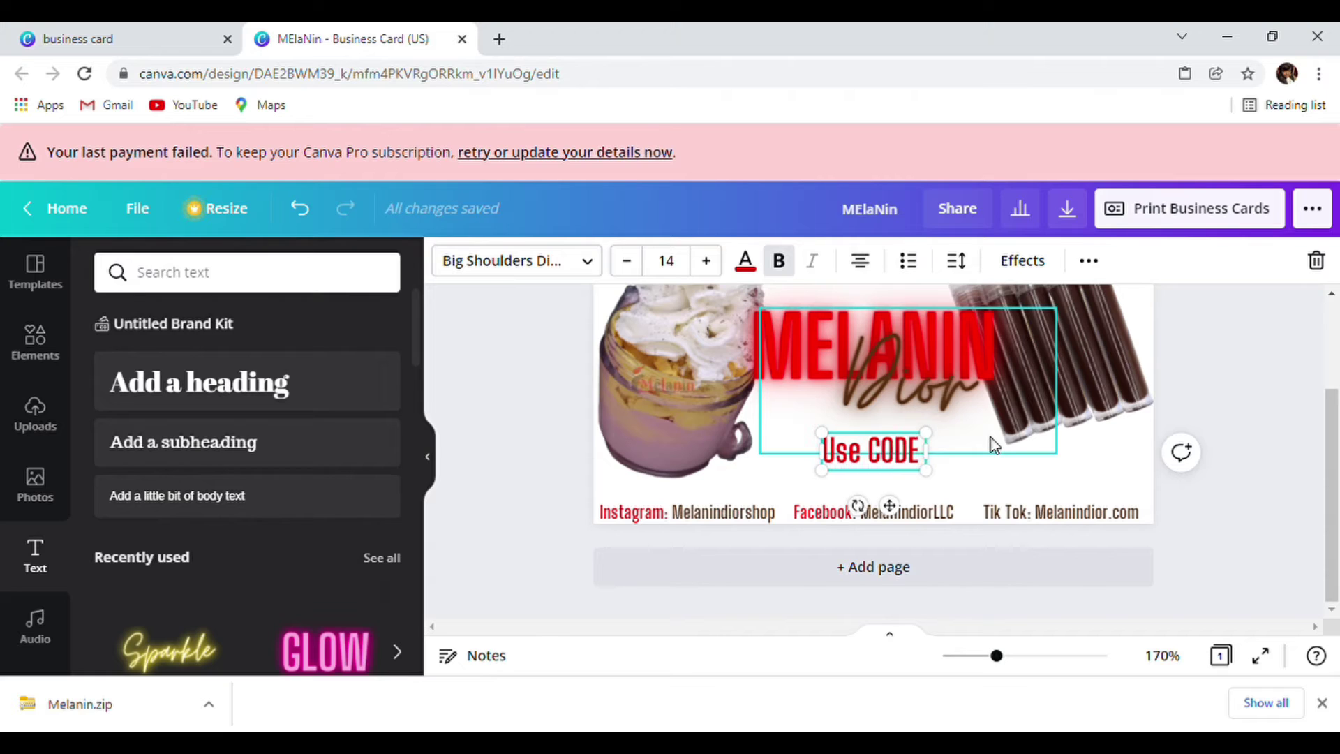
pyautogui.write('E')
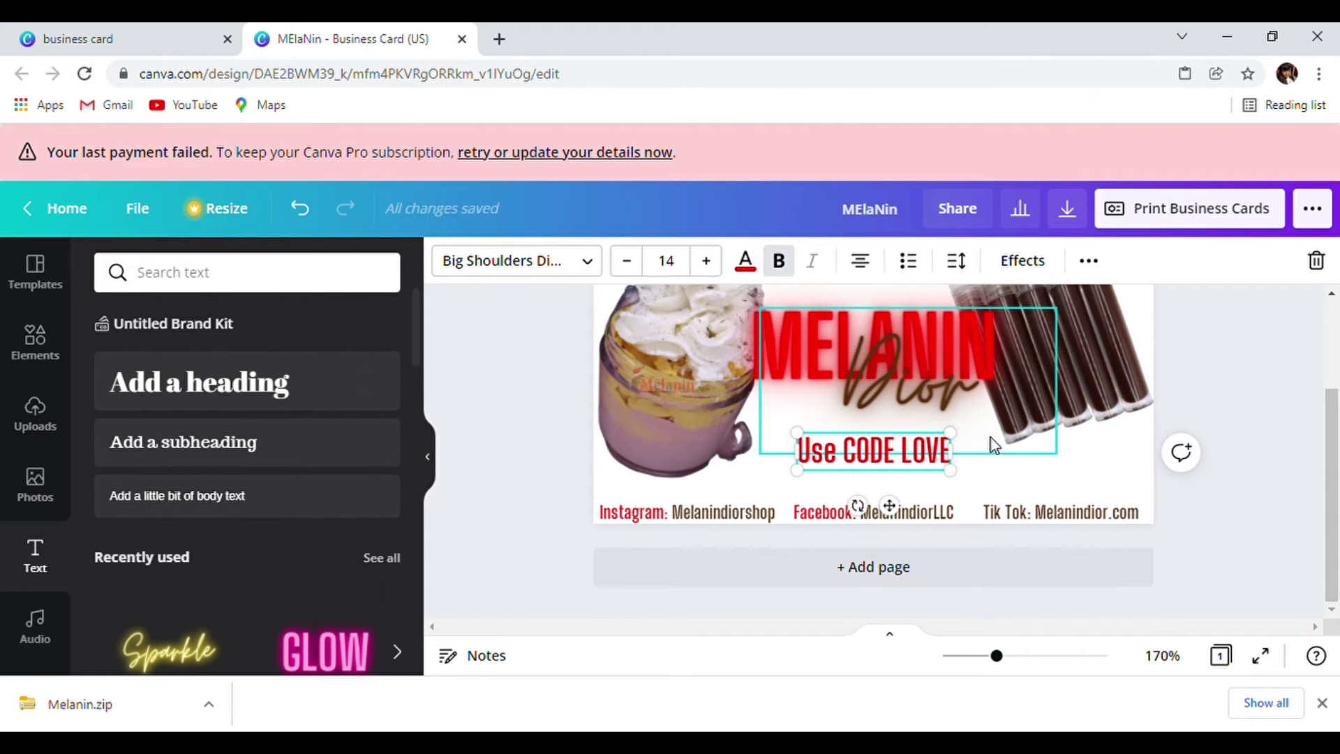
pyautogui.write(' for')
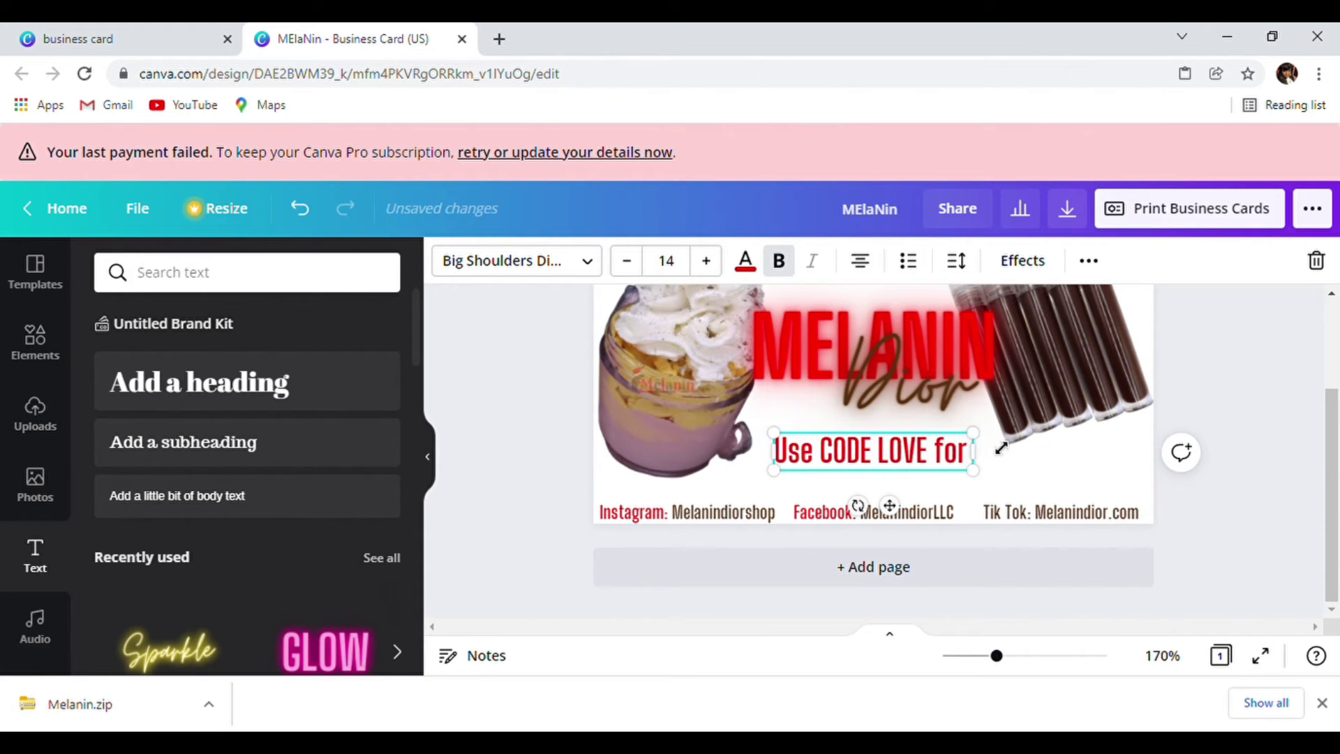
pyautogui.write(' $$$ of')
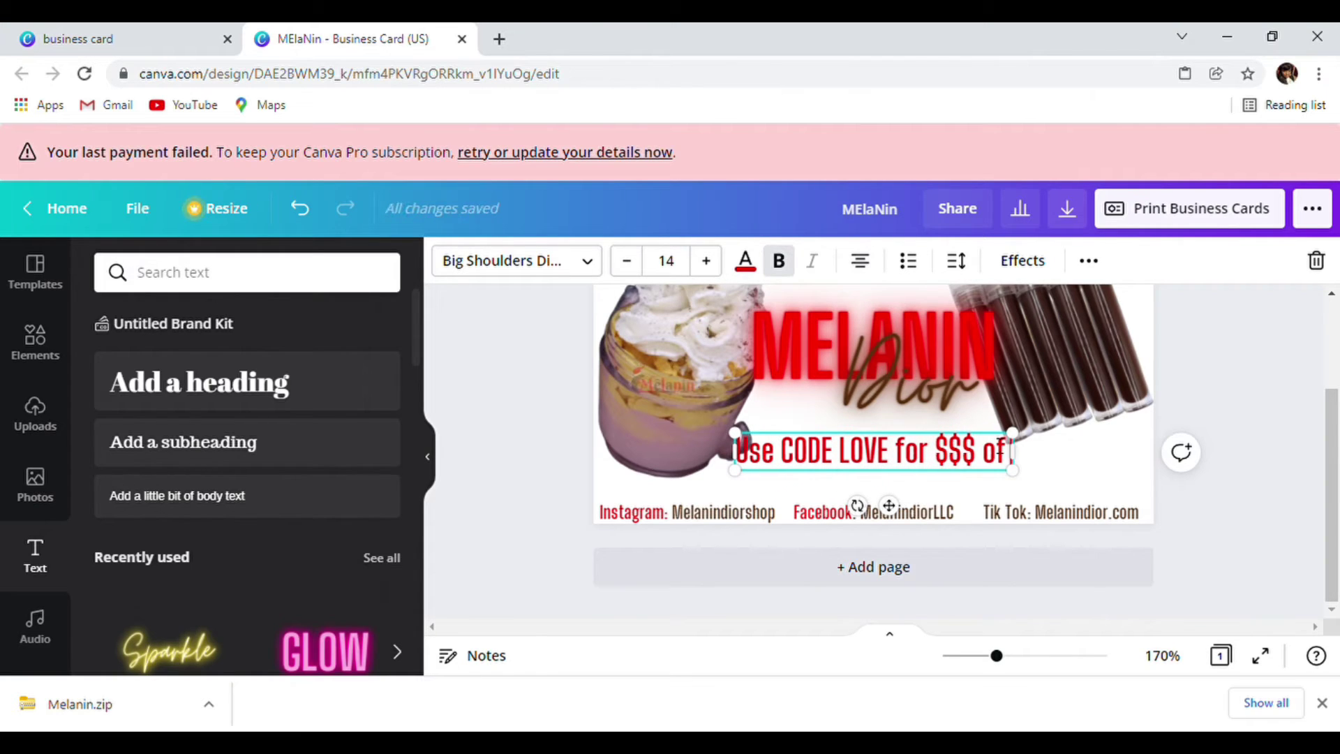
pyautogui.write(' next')
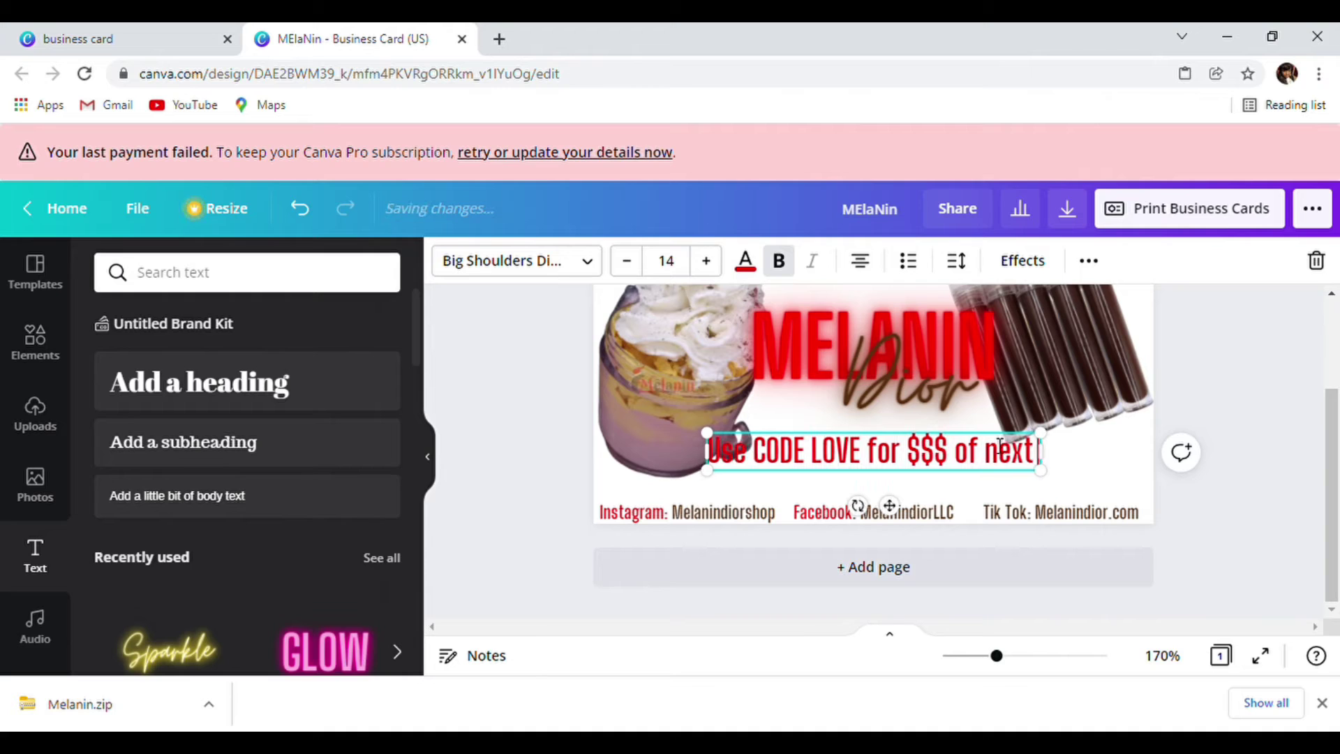
pyautogui.write(' purchase')
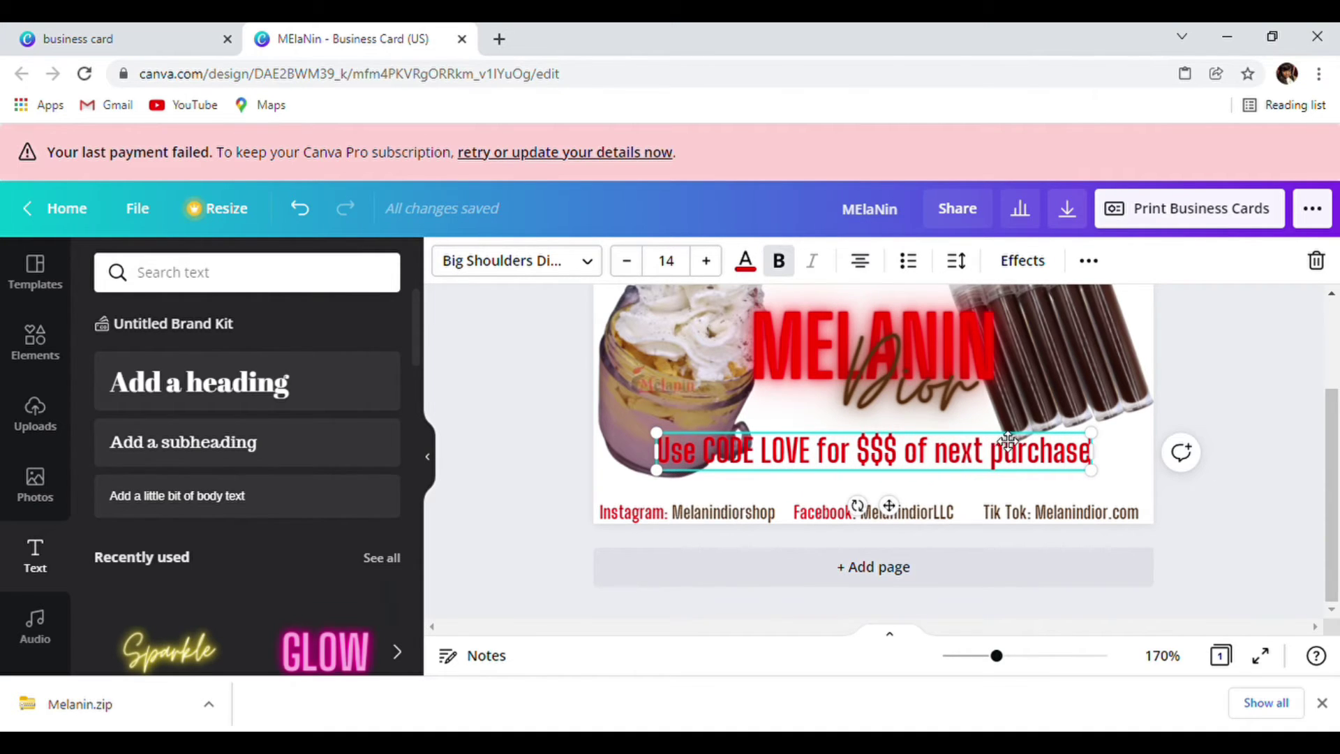
# Step: Shift the promo code line slightly right and insert a colon after "CODE"
pyautogui.scroll(3, 1326, 402)
pyautogui.scroll(-2, 1229, 440)
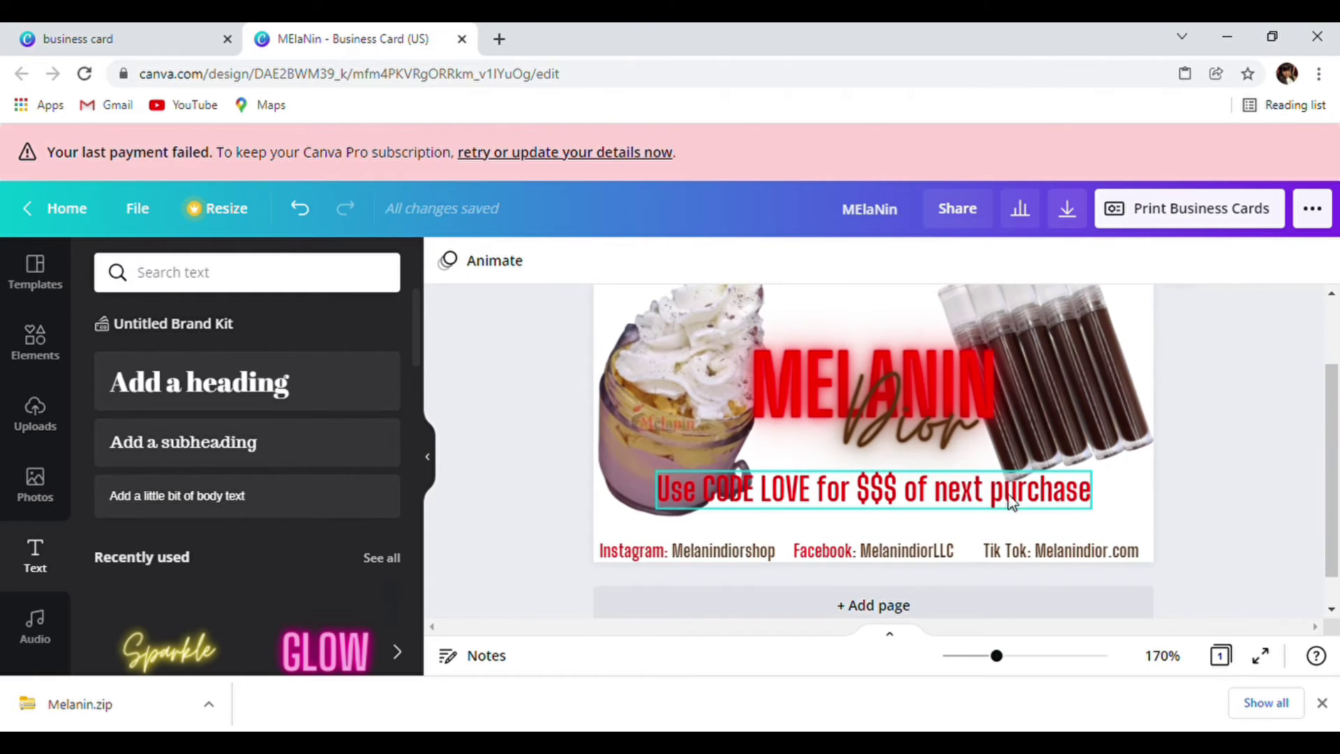
pyautogui.moveTo(997, 508); pyautogui.dragTo(1006, 509)
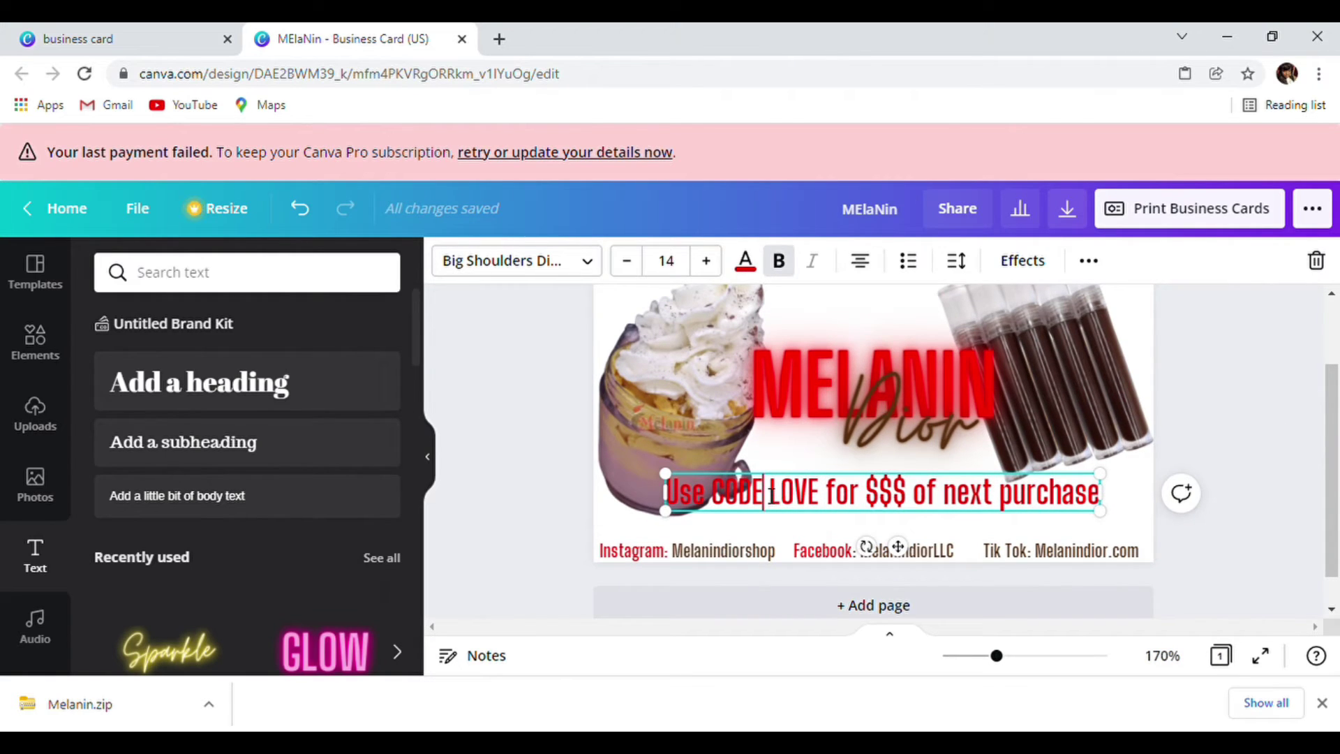
pyautogui.write(':')
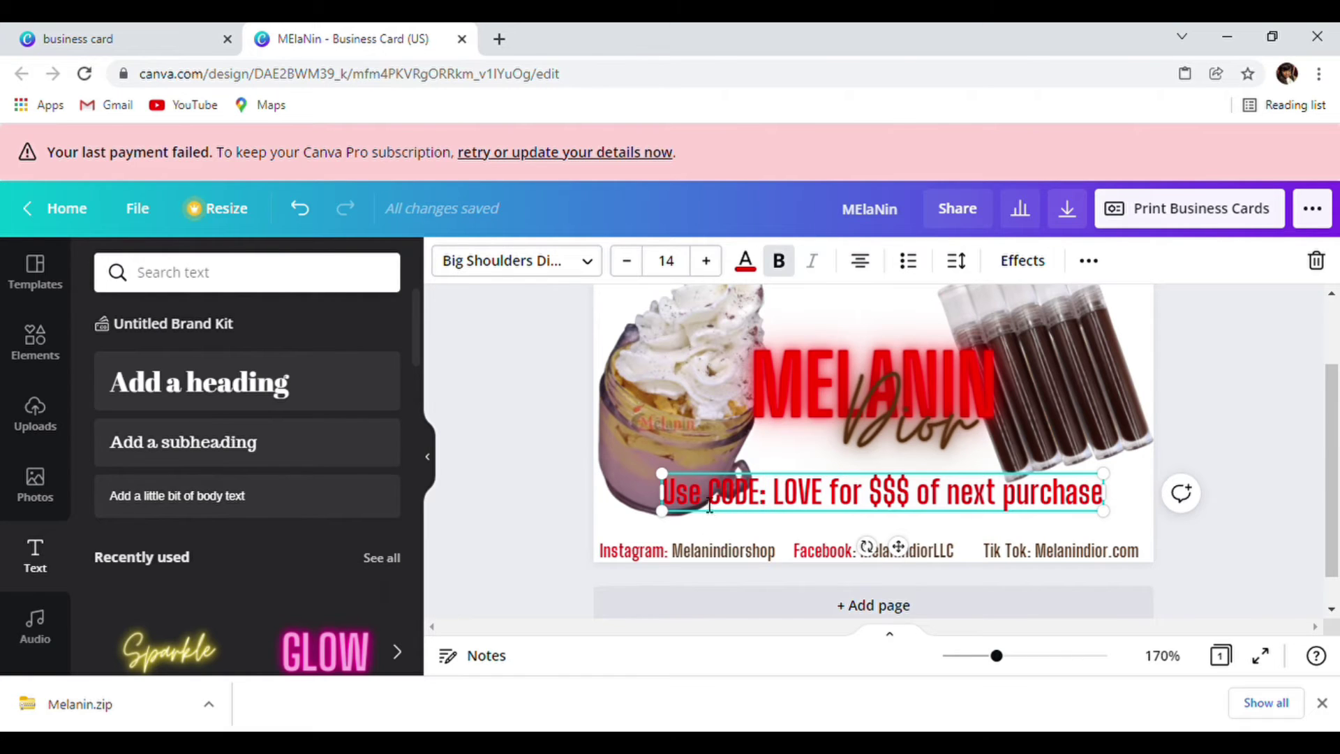
# Step: Capitalize "USE" in the promo code line and put quotation marks around "LOVE"
pyautogui.press('BackSpace')
pyautogui.press('BackSpace')
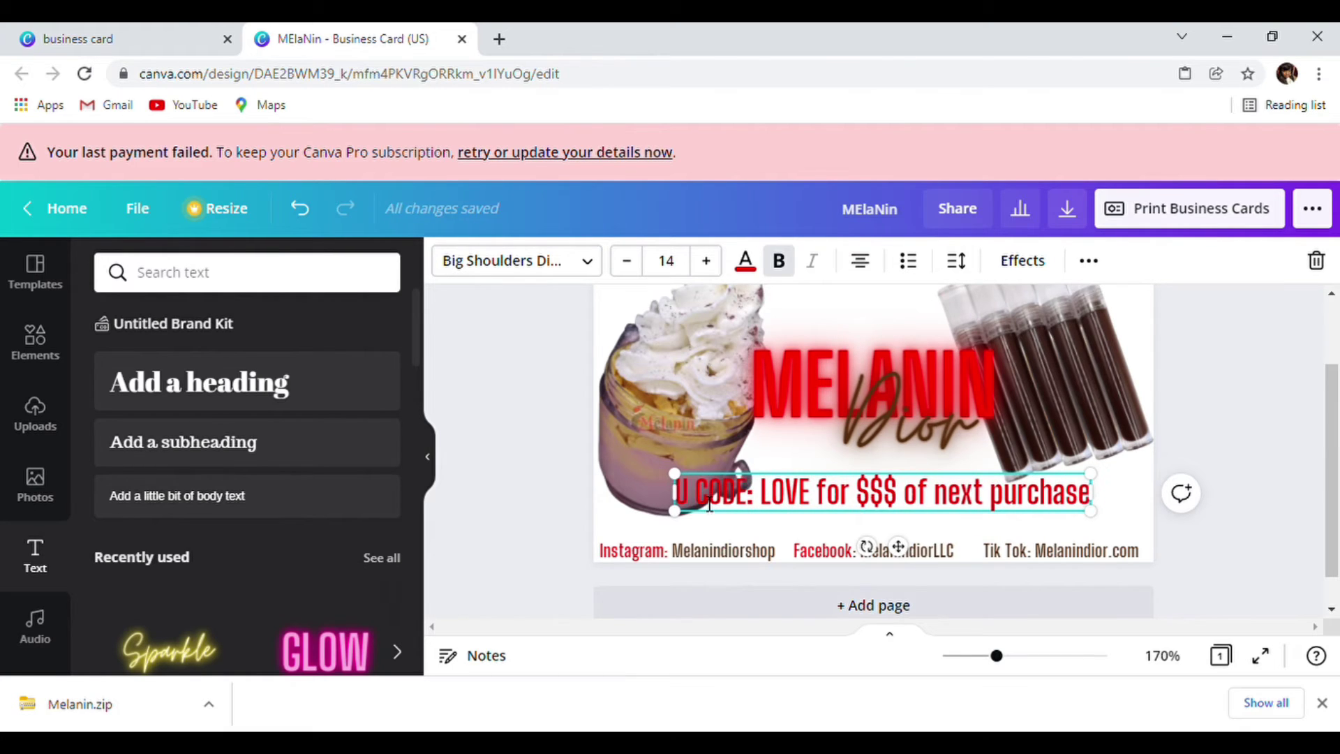
pyautogui.write('SE')
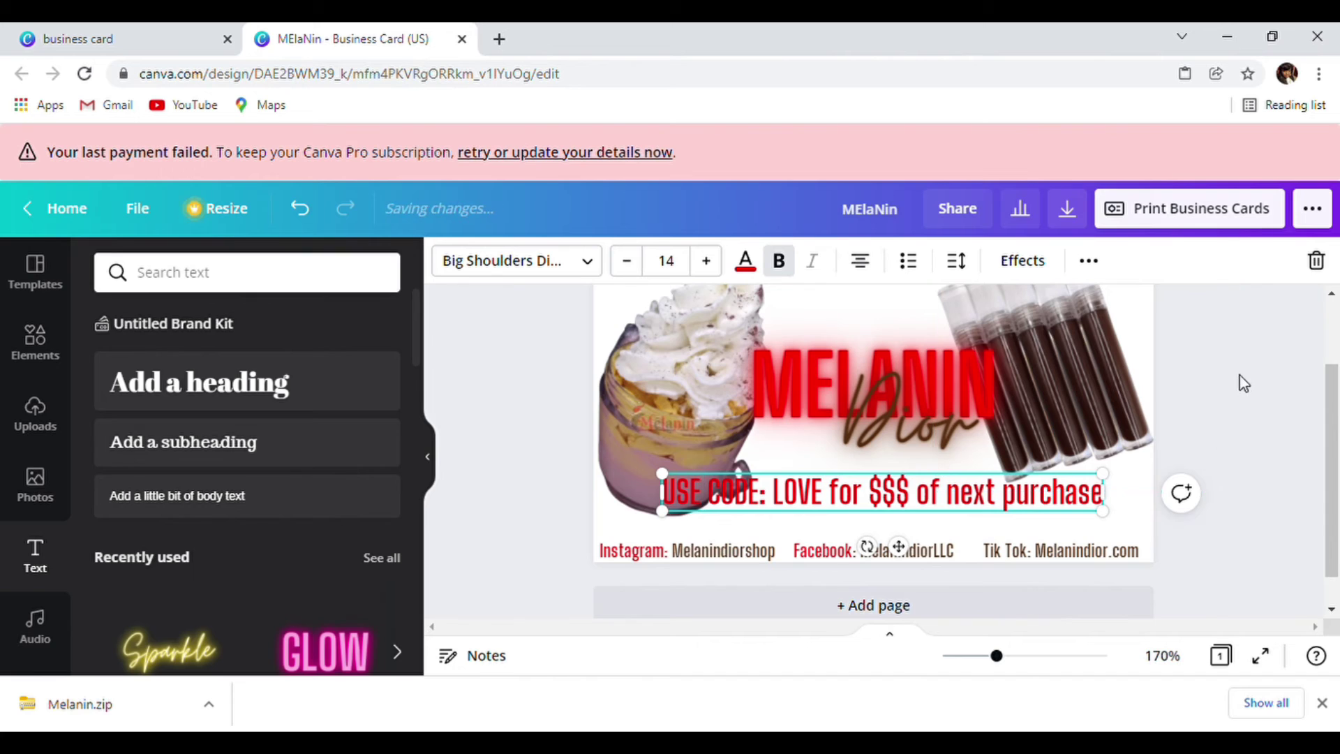
pyautogui.click(830, 498)
pyautogui.write('"LOVE')
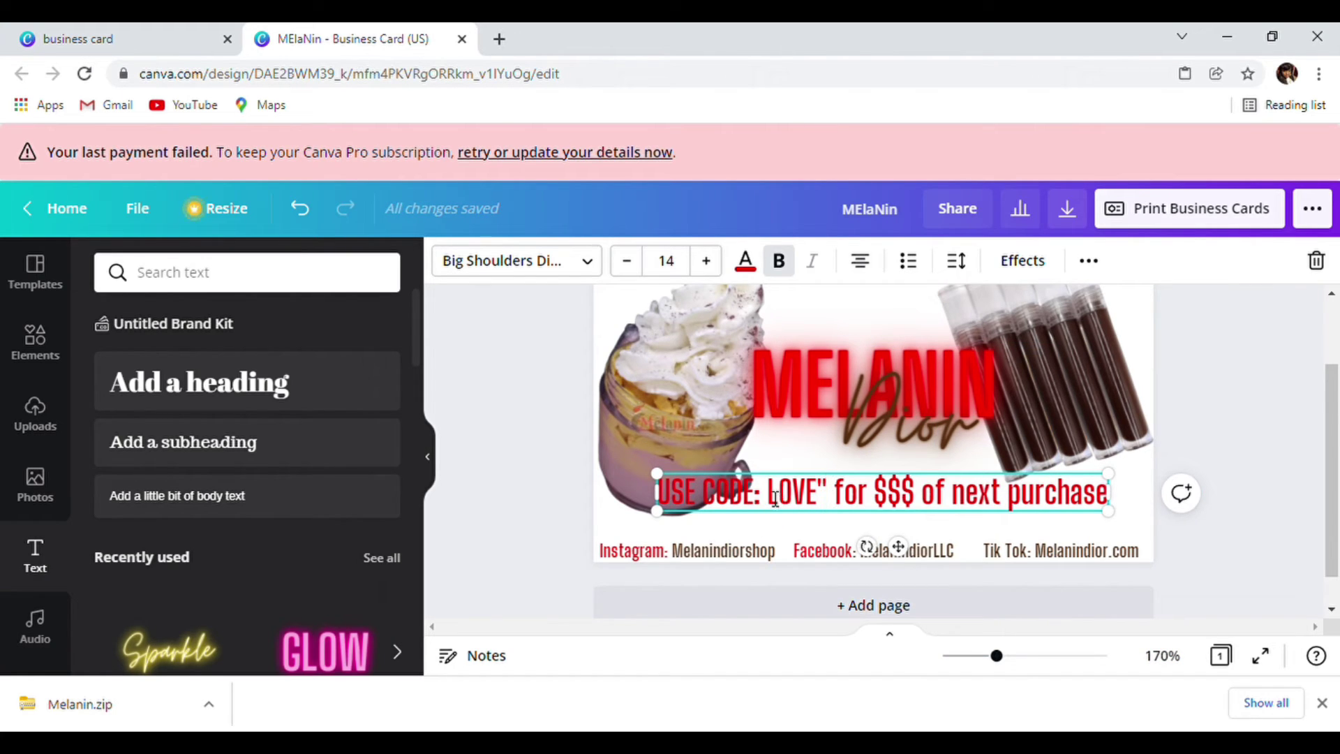
pyautogui.write('"')
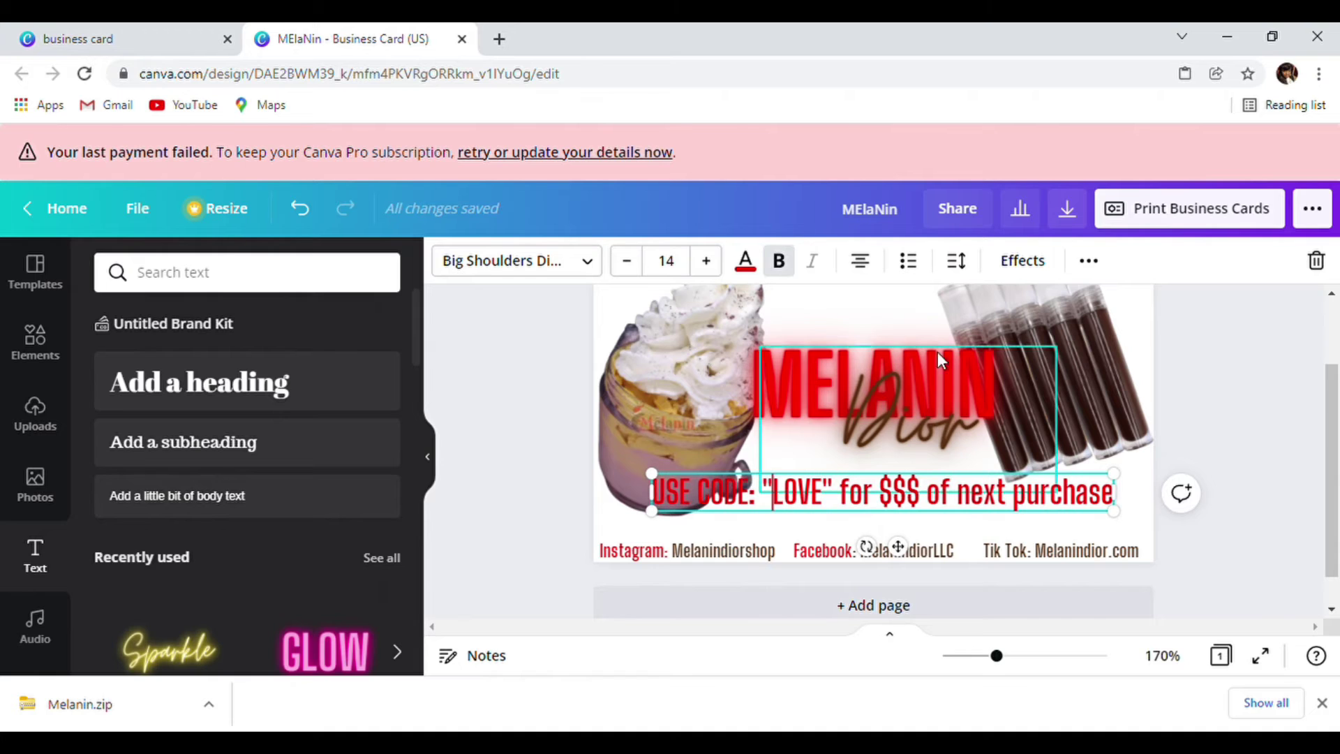
# Step: Set the promo code line's font size to 10 and move it down closer to the social media lines
pyautogui.click(627, 262)
pyautogui.click(627, 263)
pyautogui.click(627, 263)
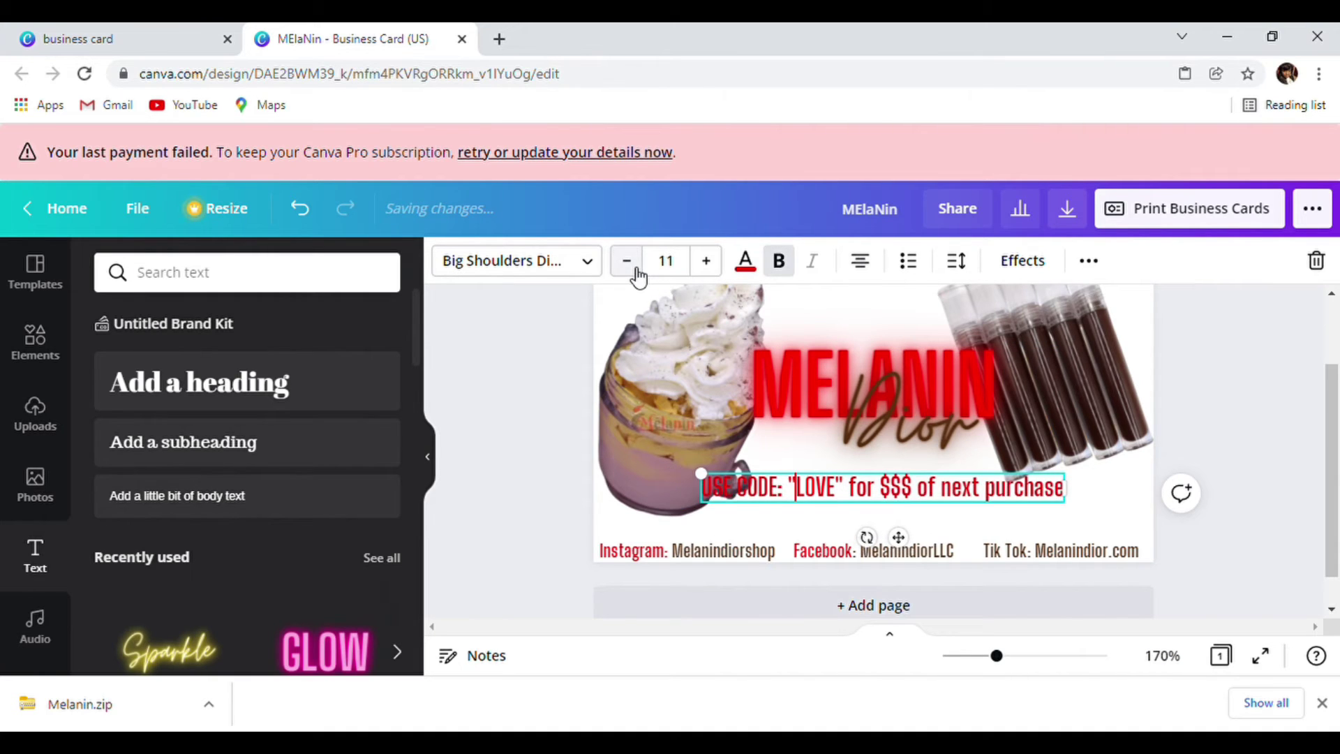
pyautogui.click(627, 262)
pyautogui.click(1180, 357)
pyautogui.click(878, 492)
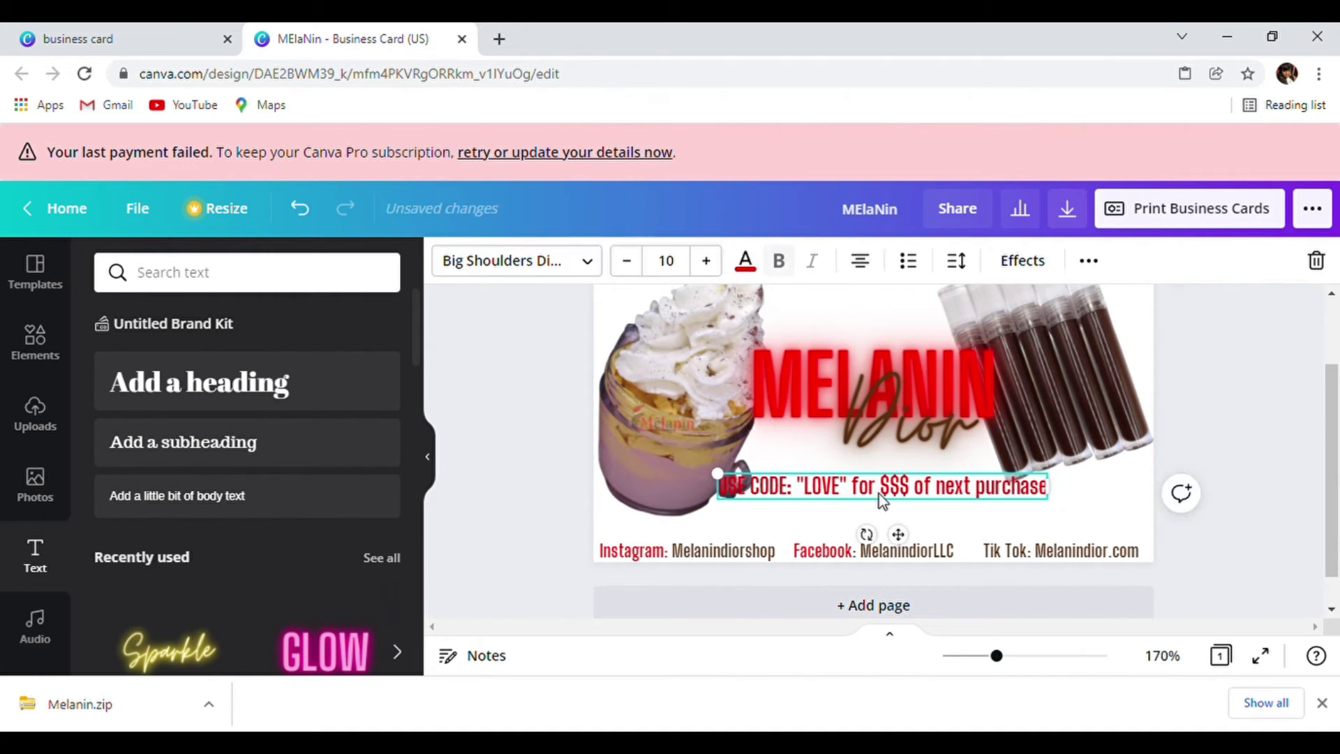
pyautogui.moveTo(878, 493)
pyautogui.mouseDown()
pyautogui.moveTo(893, 529)
pyautogui.moveTo(878, 519)
pyautogui.mouseUp()
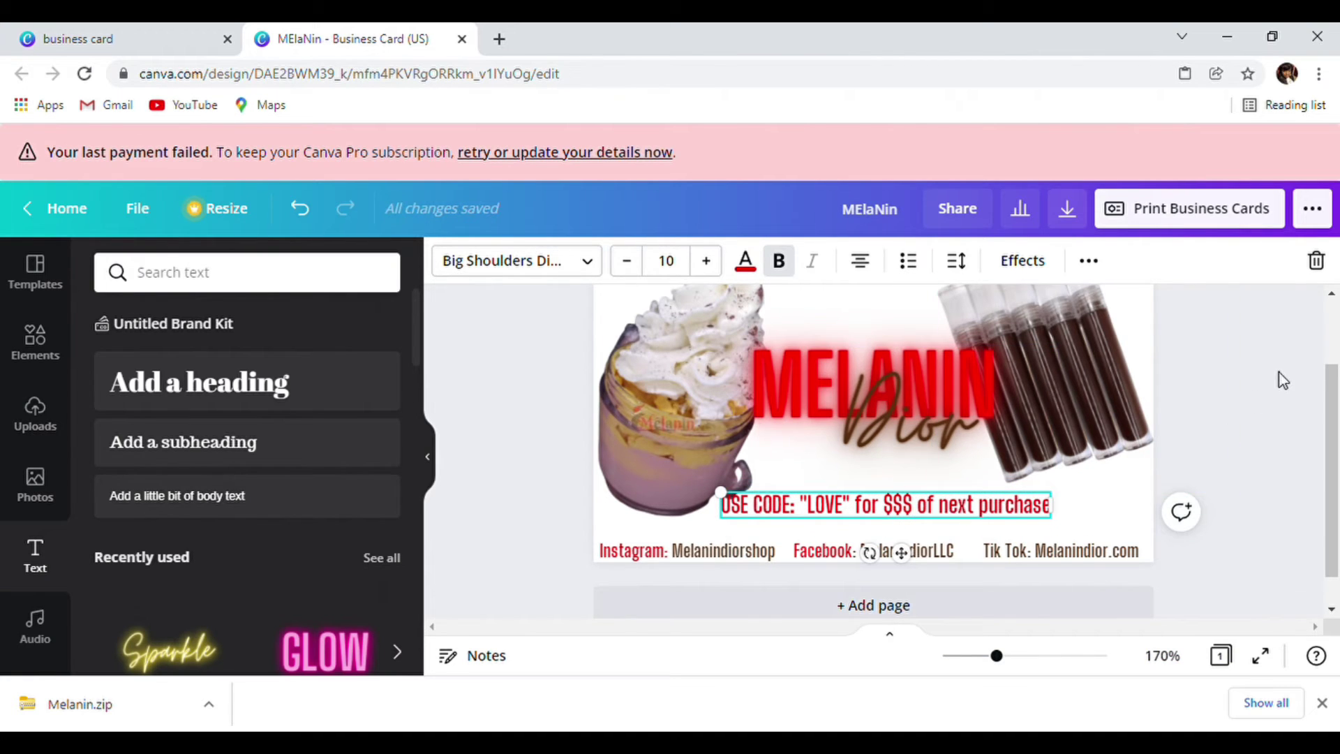
pyautogui.click(1278, 372)
# Step: Replace "$$$" with "10%" in the promo code line
pyautogui.click(901, 508)
pyautogui.press('BackSpace')
pyautogui.press('BackSpace')
pyautogui.press('BackSpace')
pyautogui.write('1')
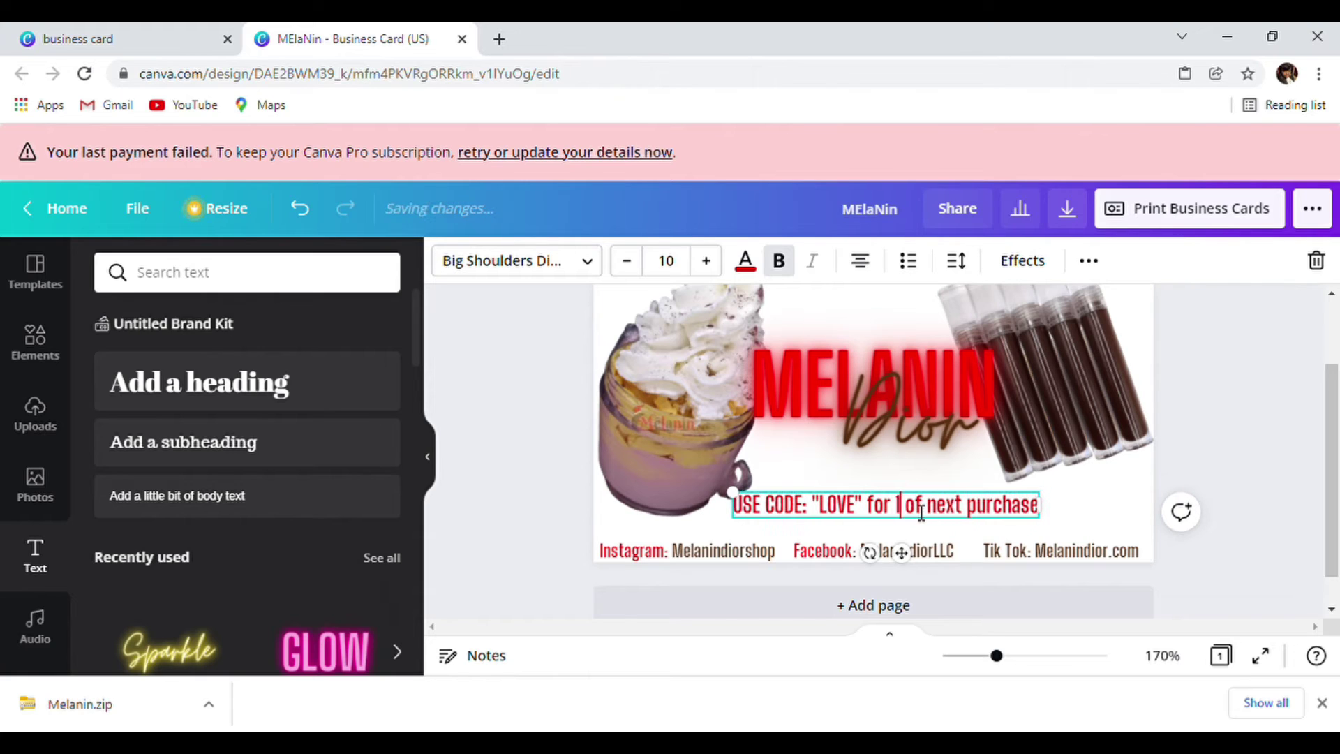
pyautogui.write('0%')
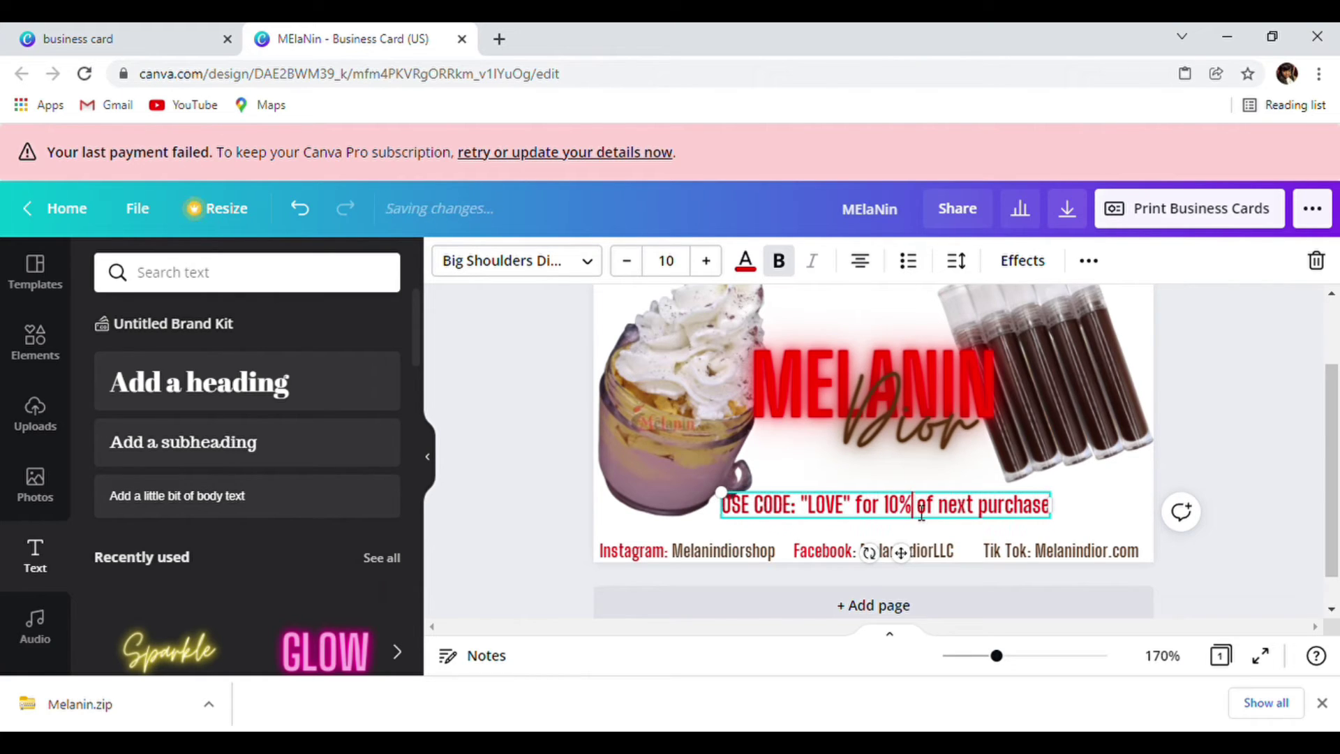
pyautogui.click(1199, 371)
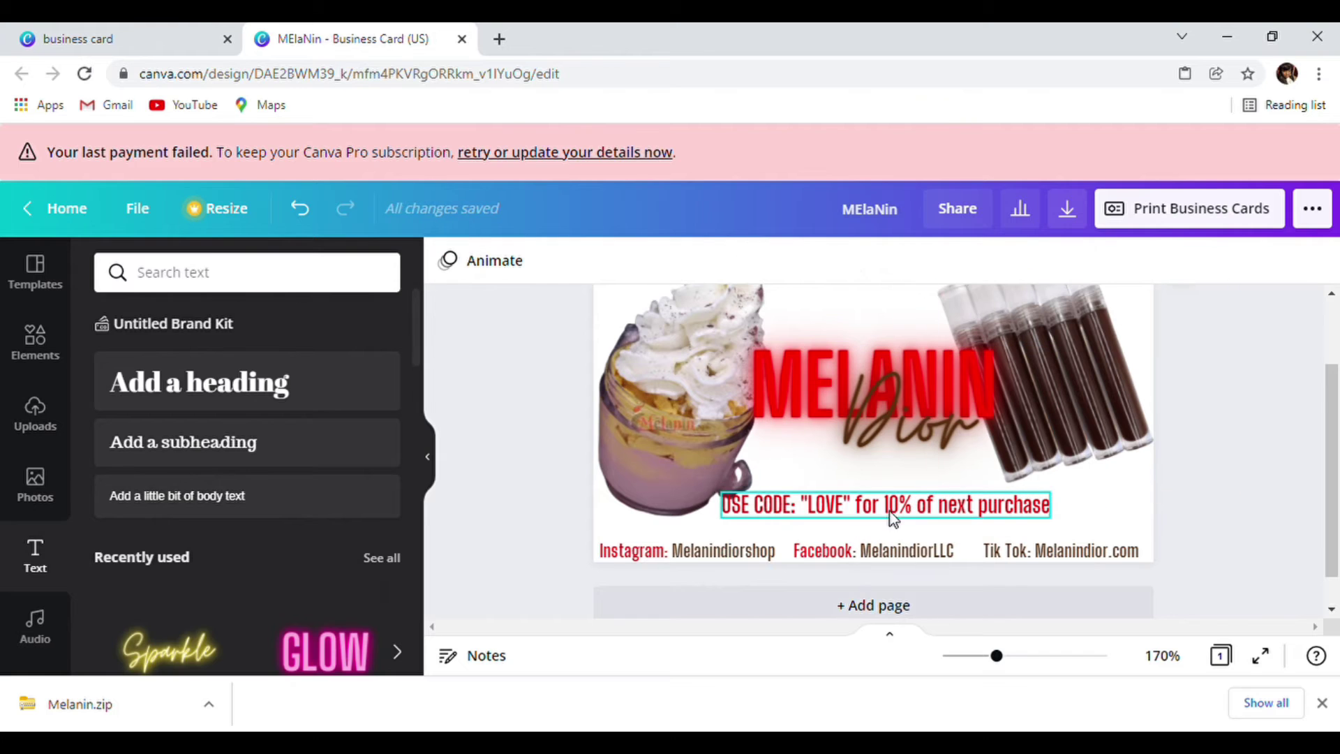
# Step: Nudge the promo code line slightly down toward the social media lines and check the whole card
pyautogui.moveTo(893, 518); pyautogui.dragTo(894, 523)
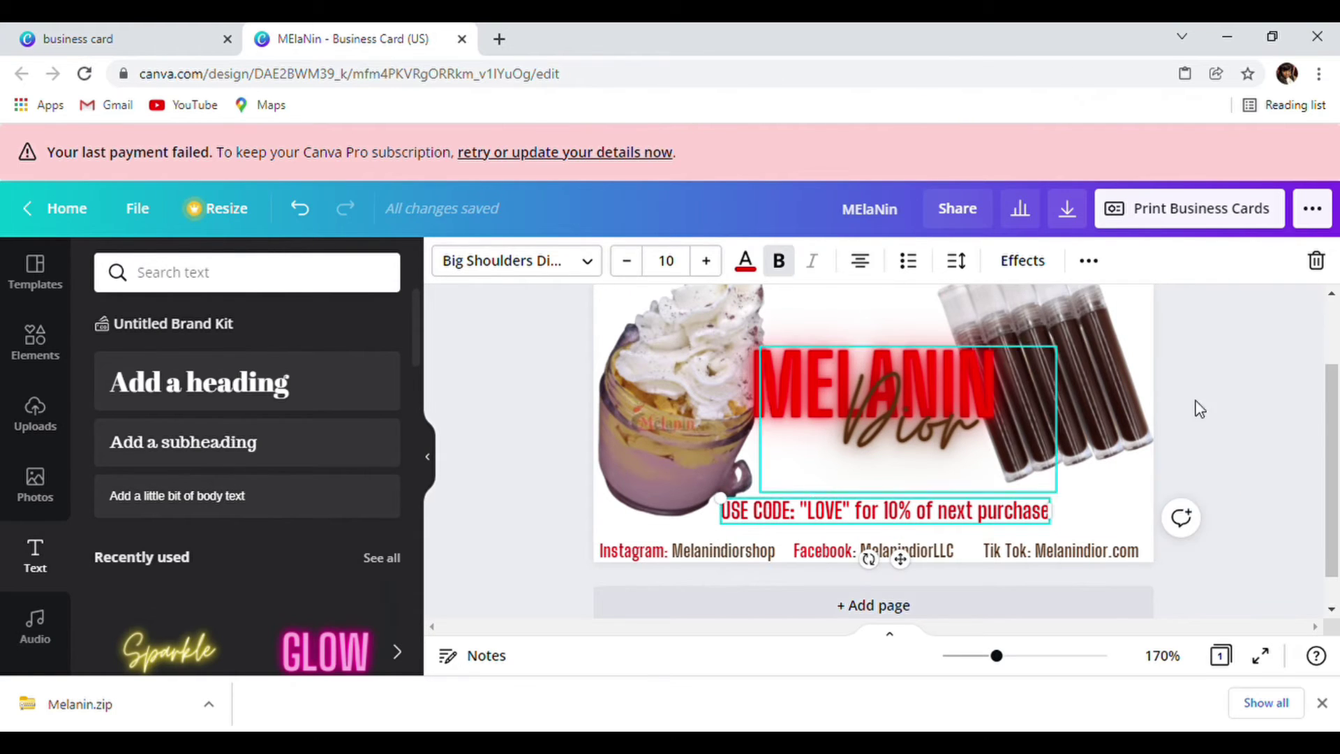
pyautogui.click(1276, 390)
pyautogui.scroll(2, 1275, 391)
pyautogui.scroll(-2, 1272, 399)
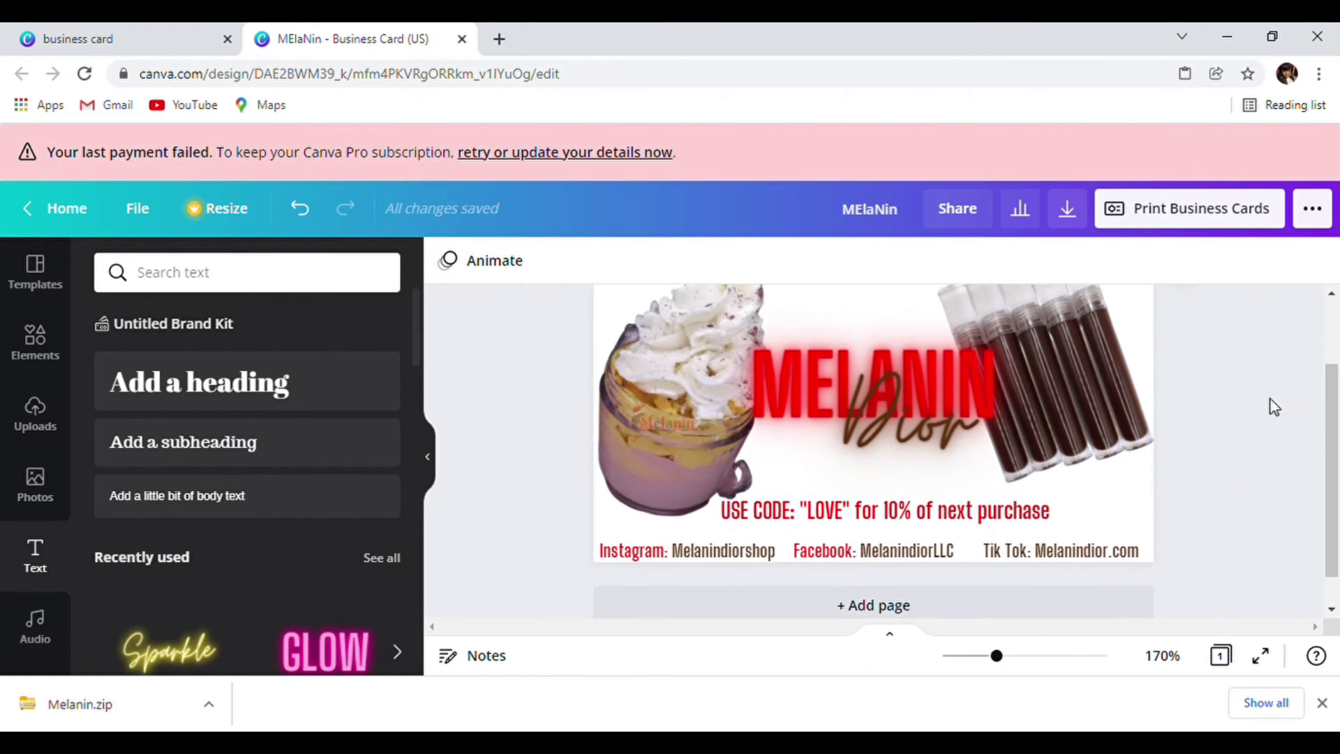
pyautogui.scroll(2, 1249, 406)
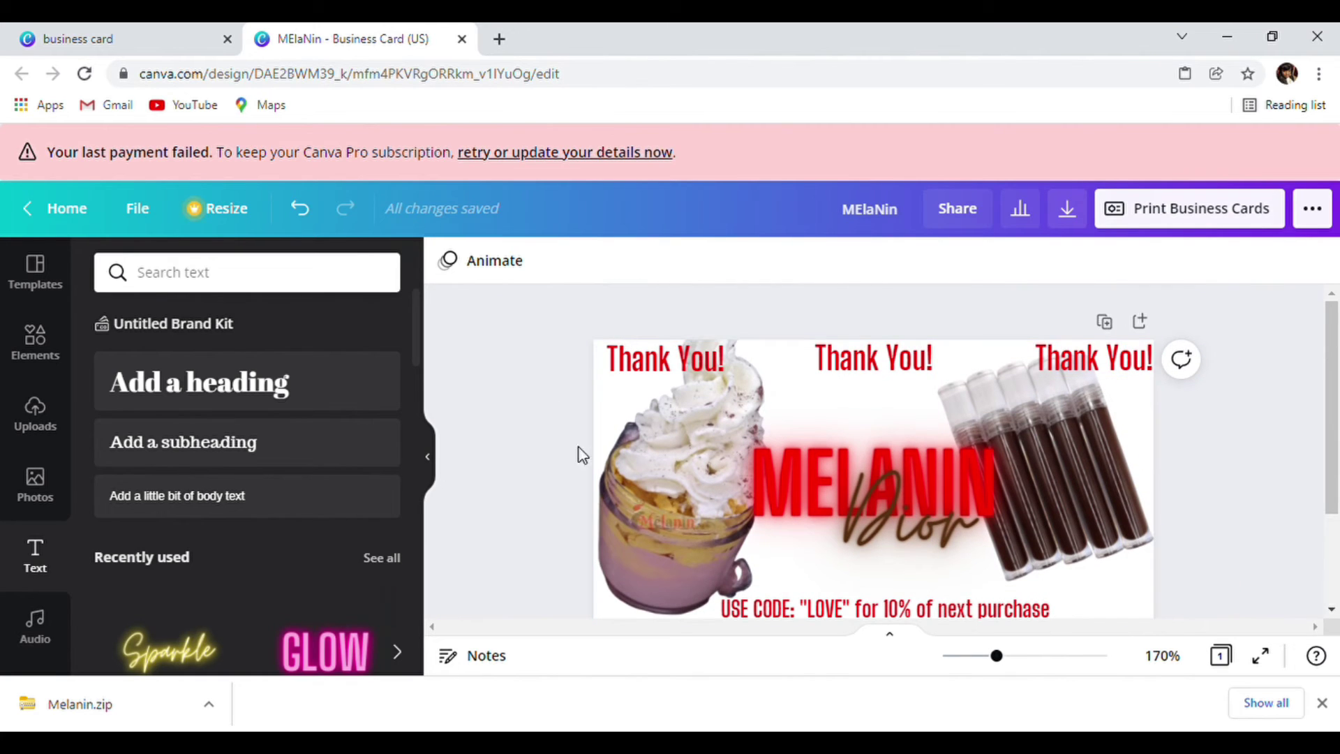
pyautogui.scroll(-2, 1145, 370)
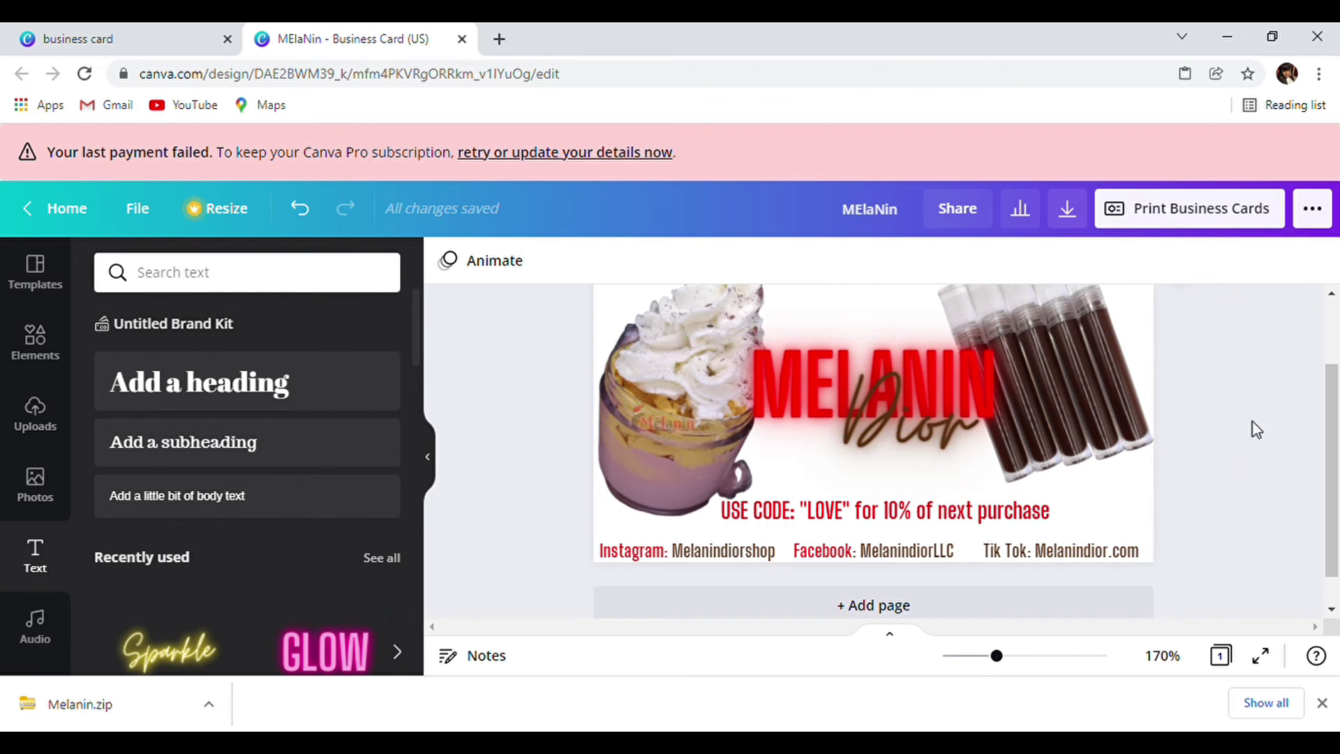
pyautogui.click(659, 403)
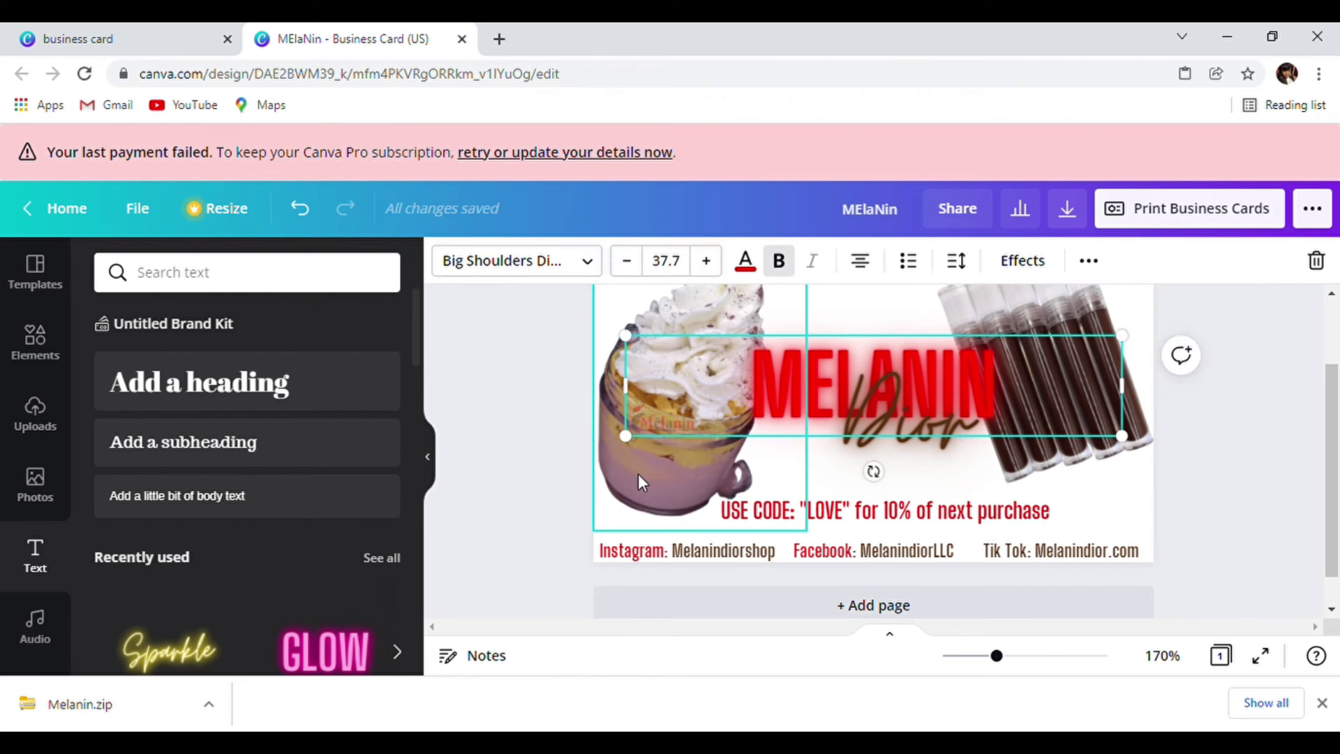
pyautogui.click(638, 474)
pyautogui.doubleClick(638, 473)
pyautogui.click(1258, 345)
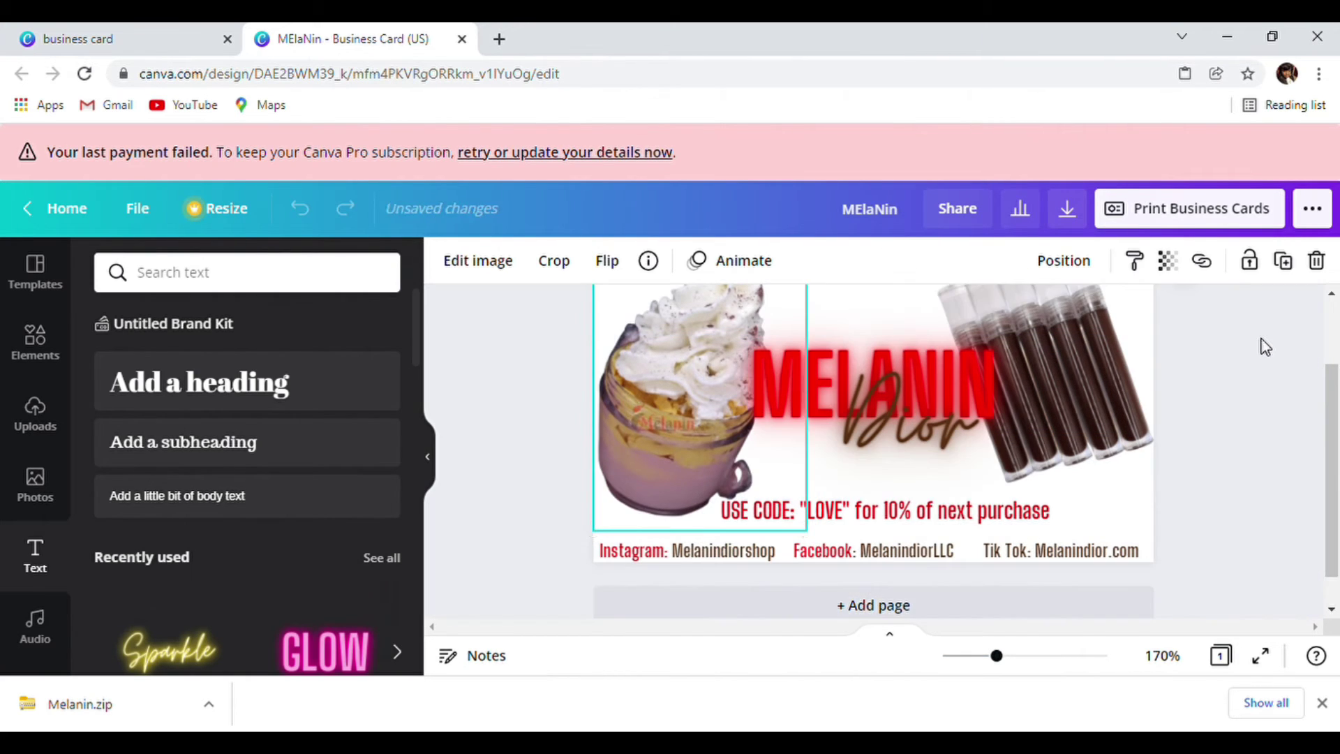
pyautogui.scroll(2, 1258, 345)
pyautogui.scroll(-2, 1257, 345)
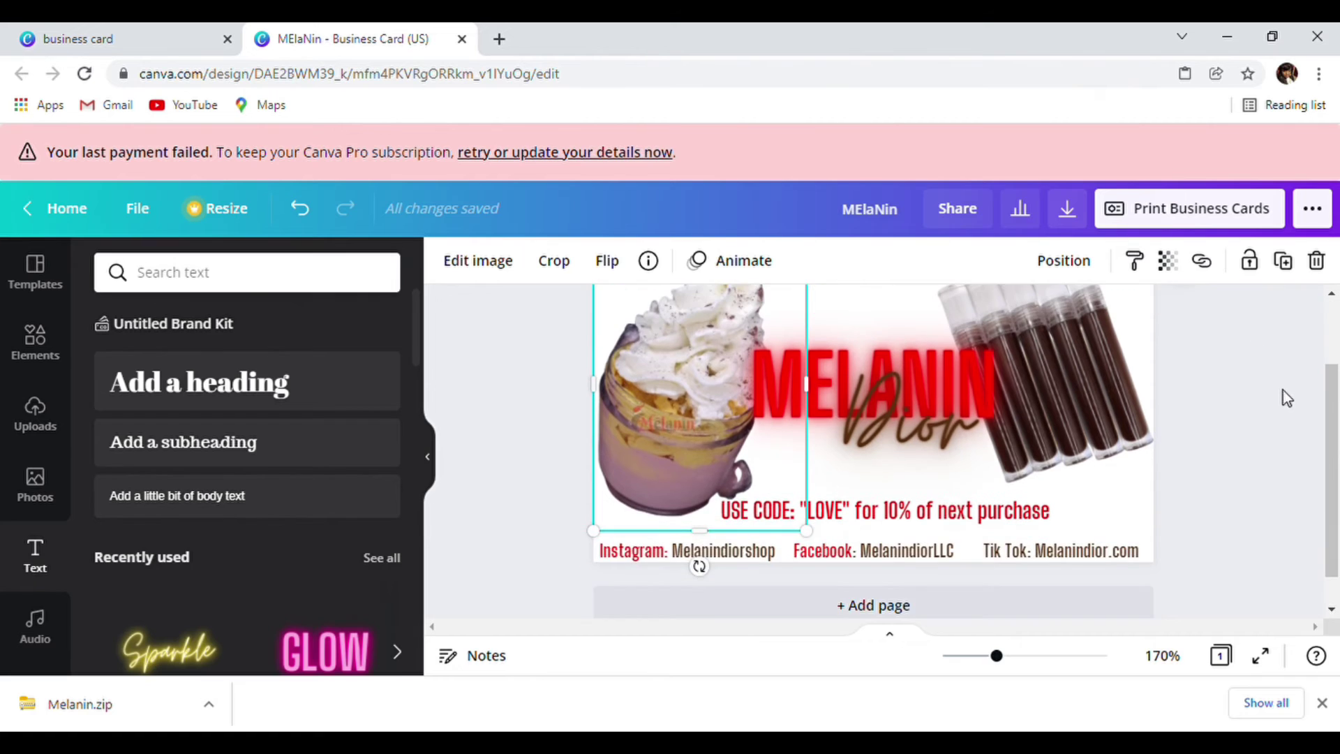
# Step: Duplicate the finished card as a second page and bring the copy into view
pyautogui.scroll(2, 1282, 390)
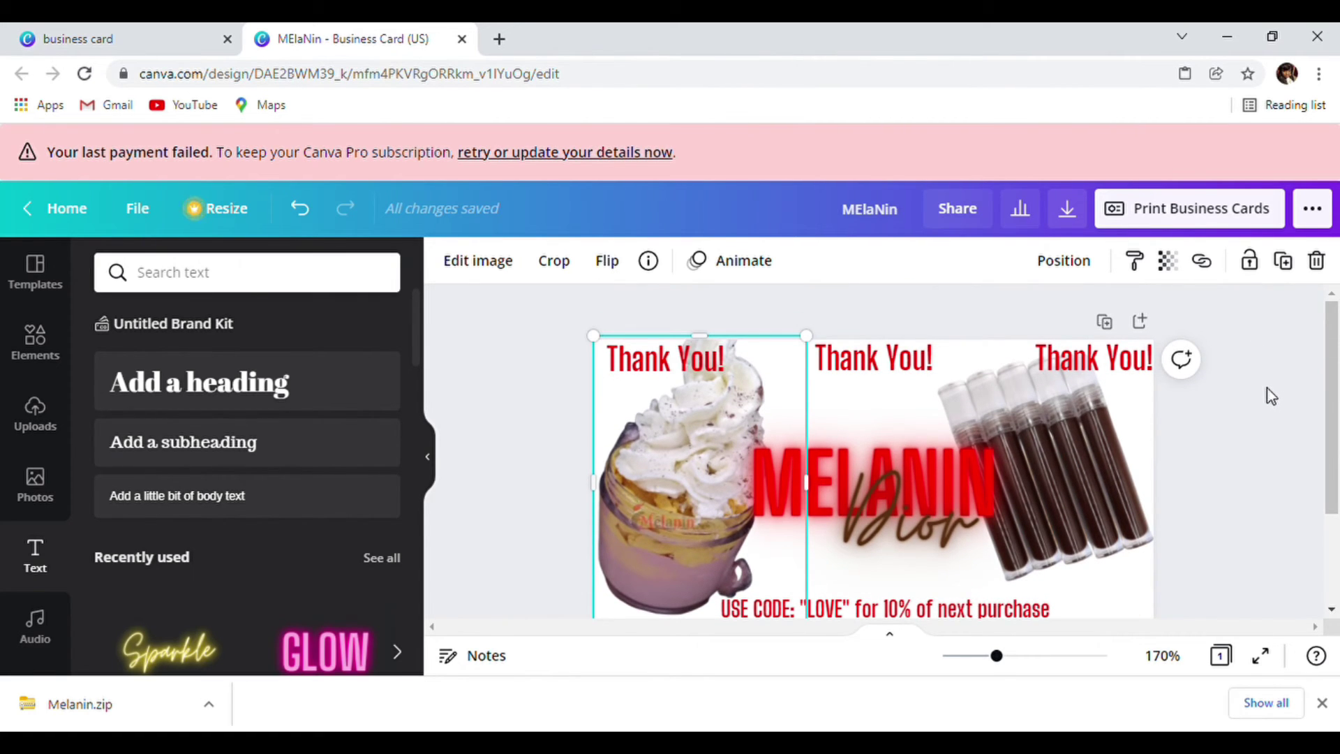
pyautogui.click(1114, 326)
pyautogui.scroll(5, 922, 424)
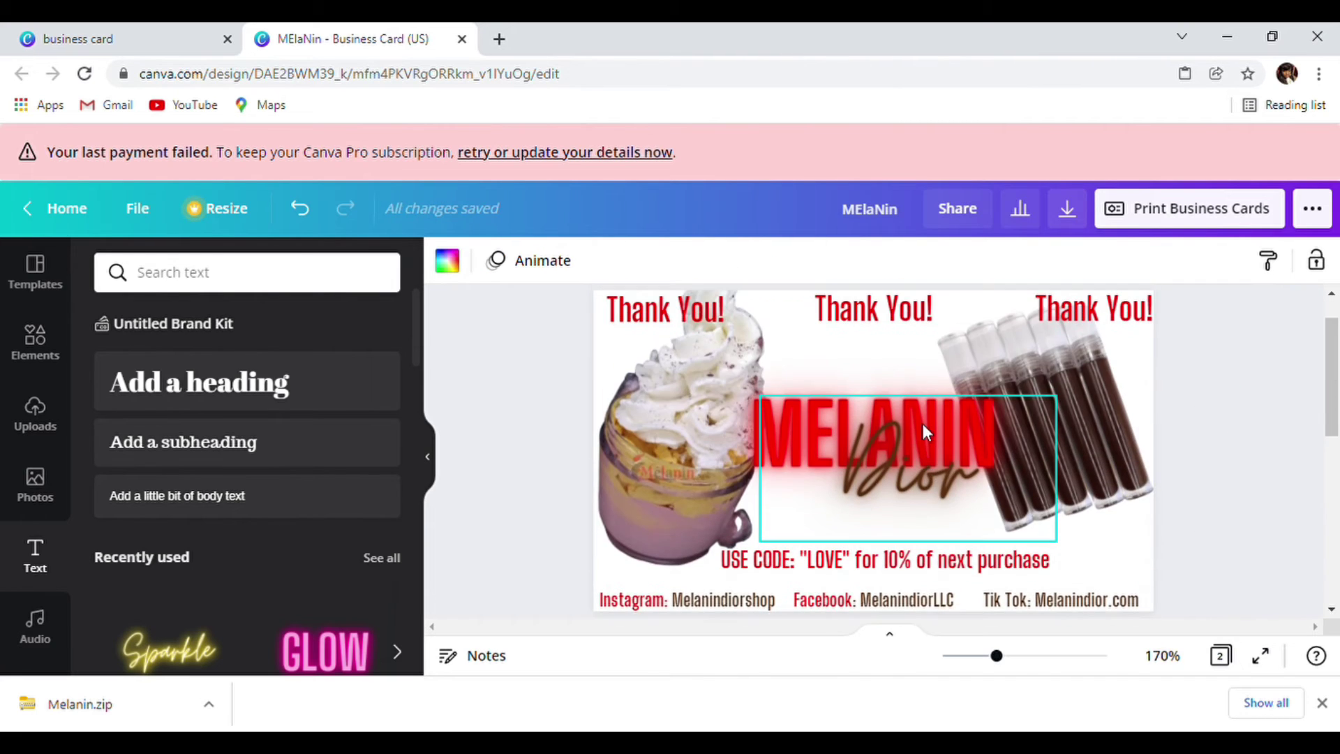
pyautogui.scroll(-5, 922, 425)
pyautogui.scroll(5, 922, 424)
pyautogui.scroll(-8, 923, 424)
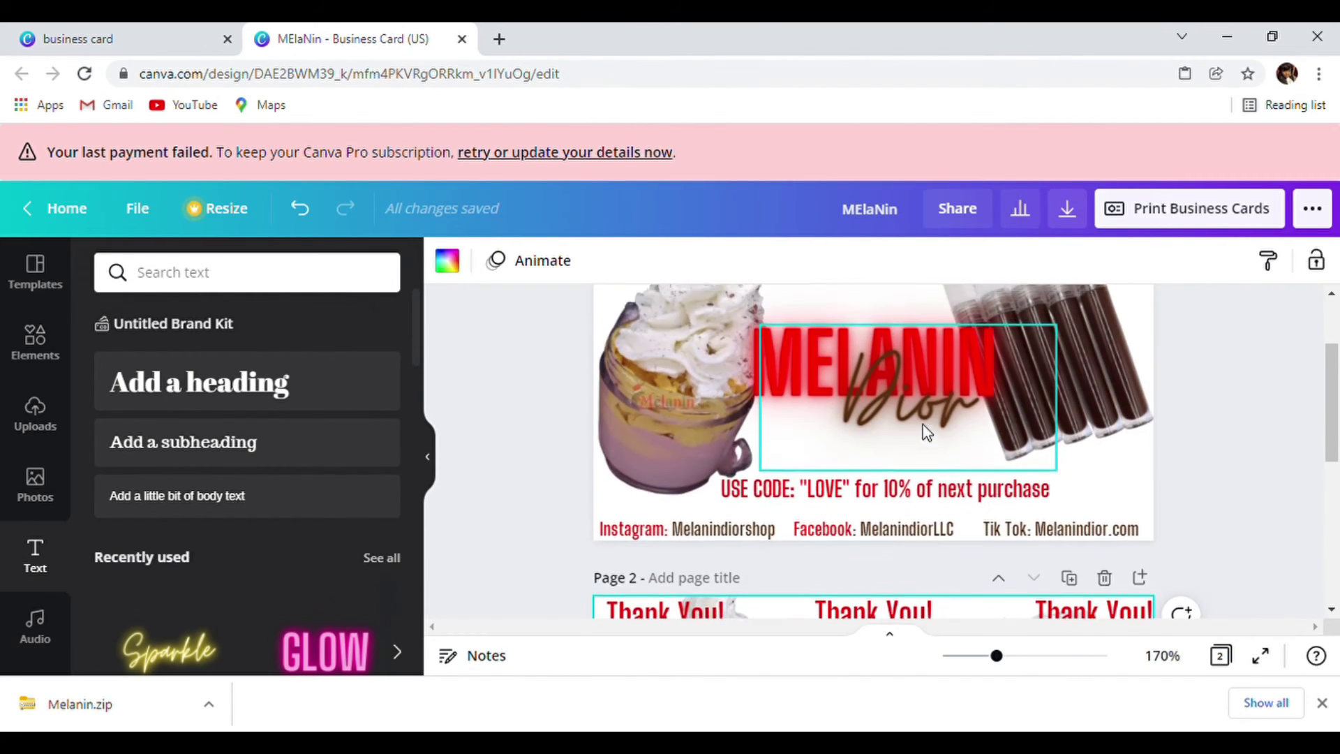
pyautogui.scroll(2, 923, 424)
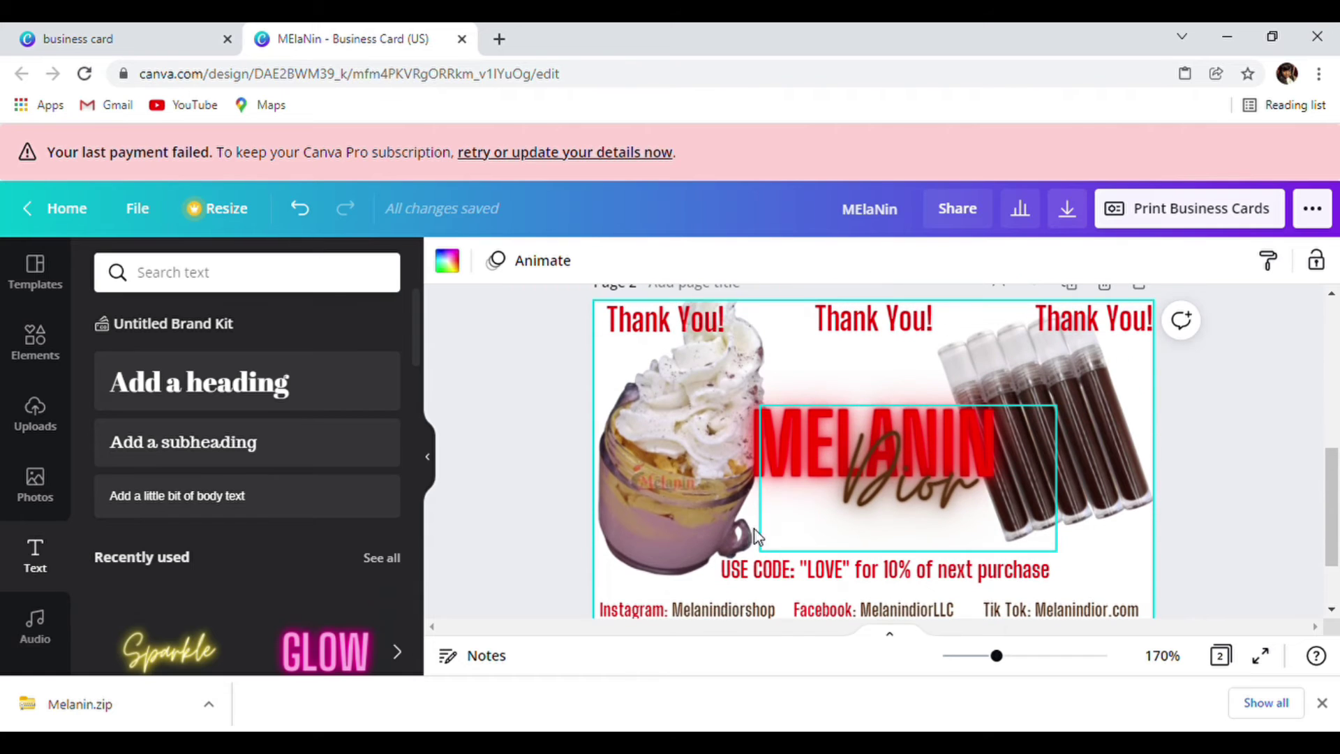
# Step: Delete the whipped-cream jar and lip gloss tube cutouts from page 2
pyautogui.rightClick(662, 449)
pyautogui.click(646, 495)
pyautogui.rightClick(639, 524)
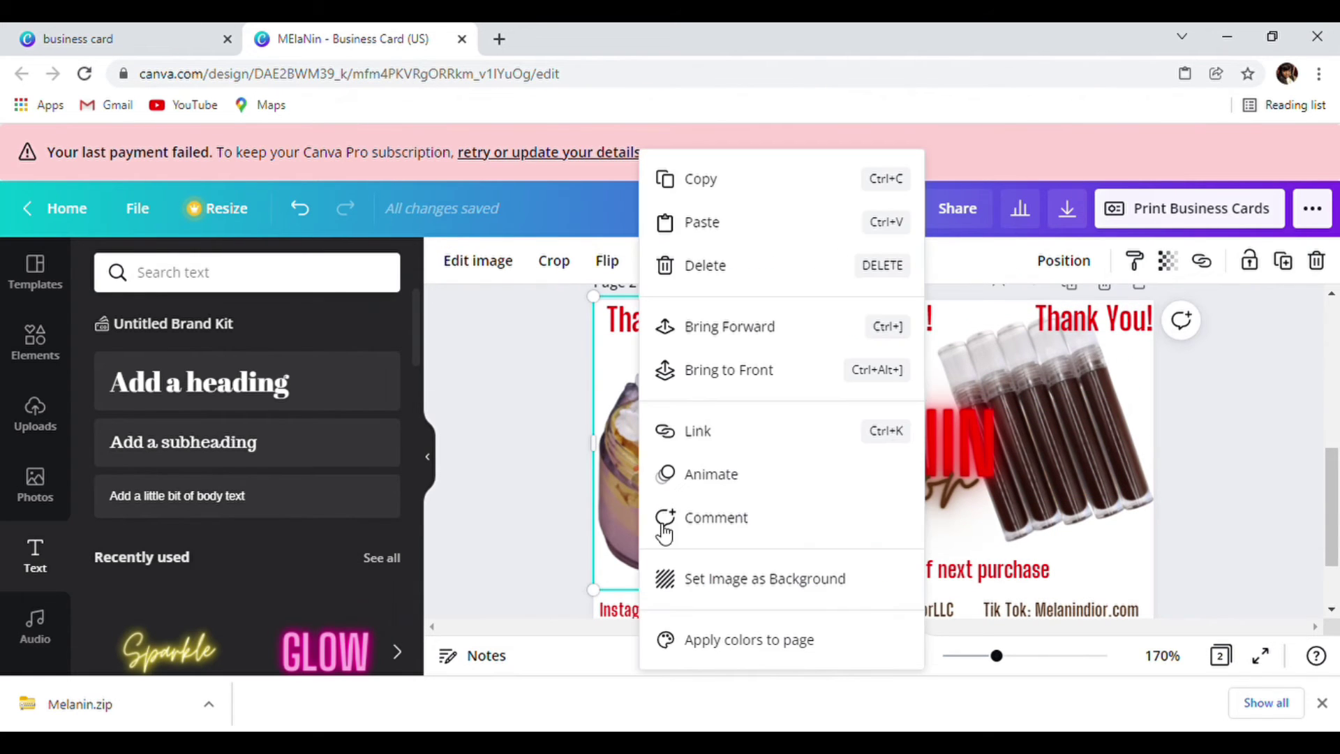
pyautogui.click(767, 276)
pyautogui.rightClick(1089, 385)
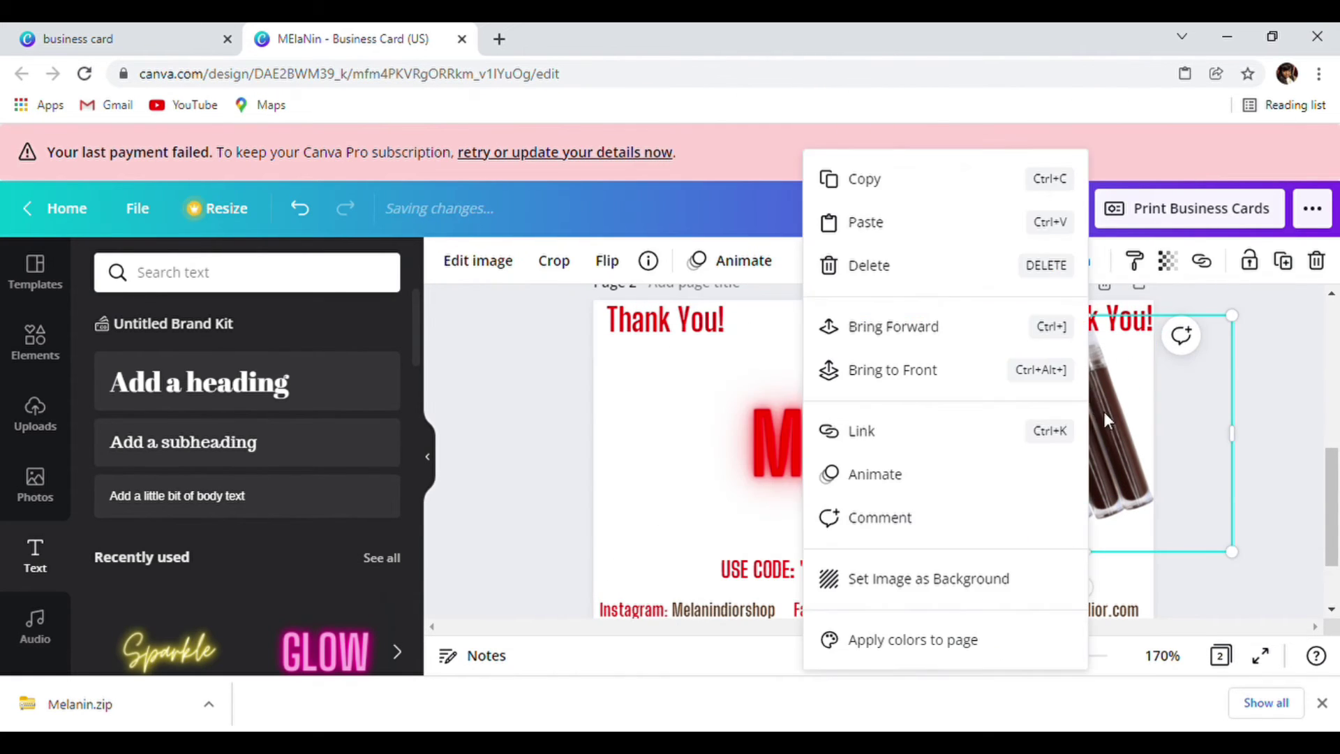
pyautogui.click(870, 269)
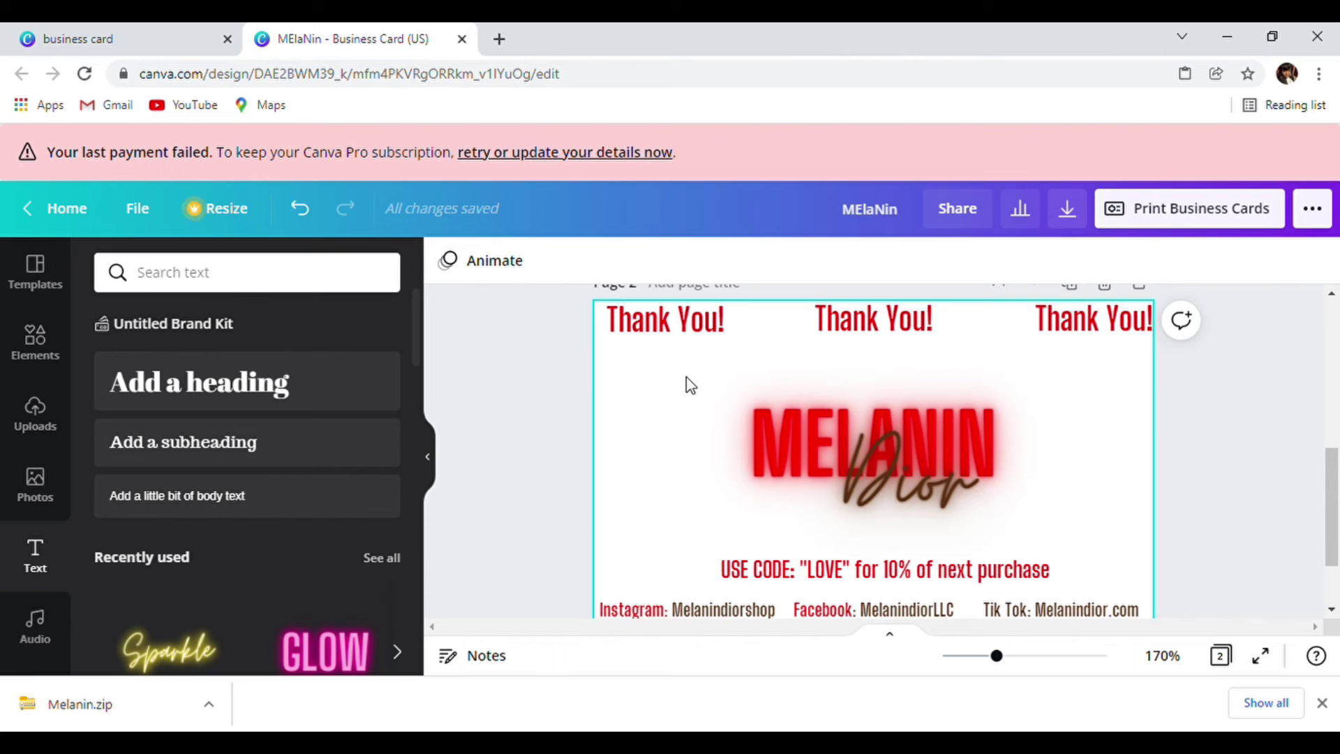
# Step: Nudge the promo code line on page 2 slightly up, away from the social media lines
pyautogui.moveTo(870, 576); pyautogui.dragTo(870, 571)
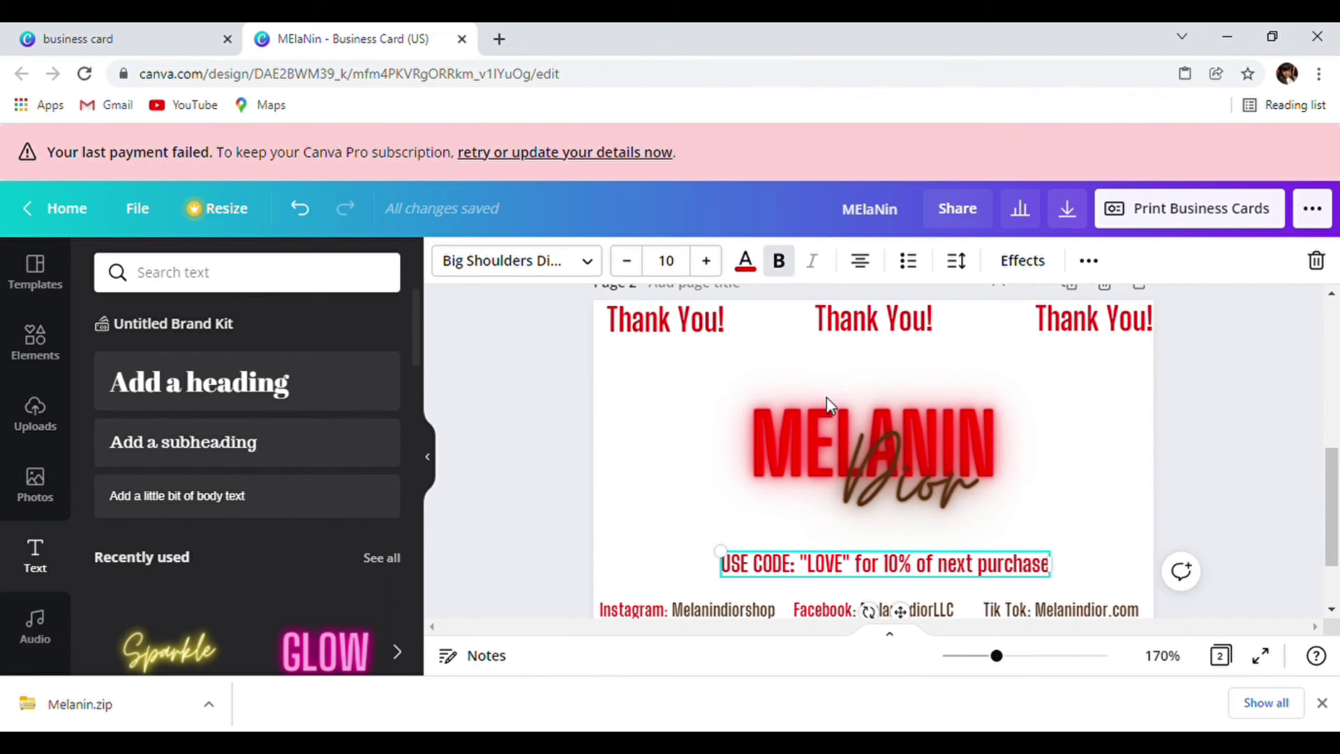
pyautogui.click(855, 564)
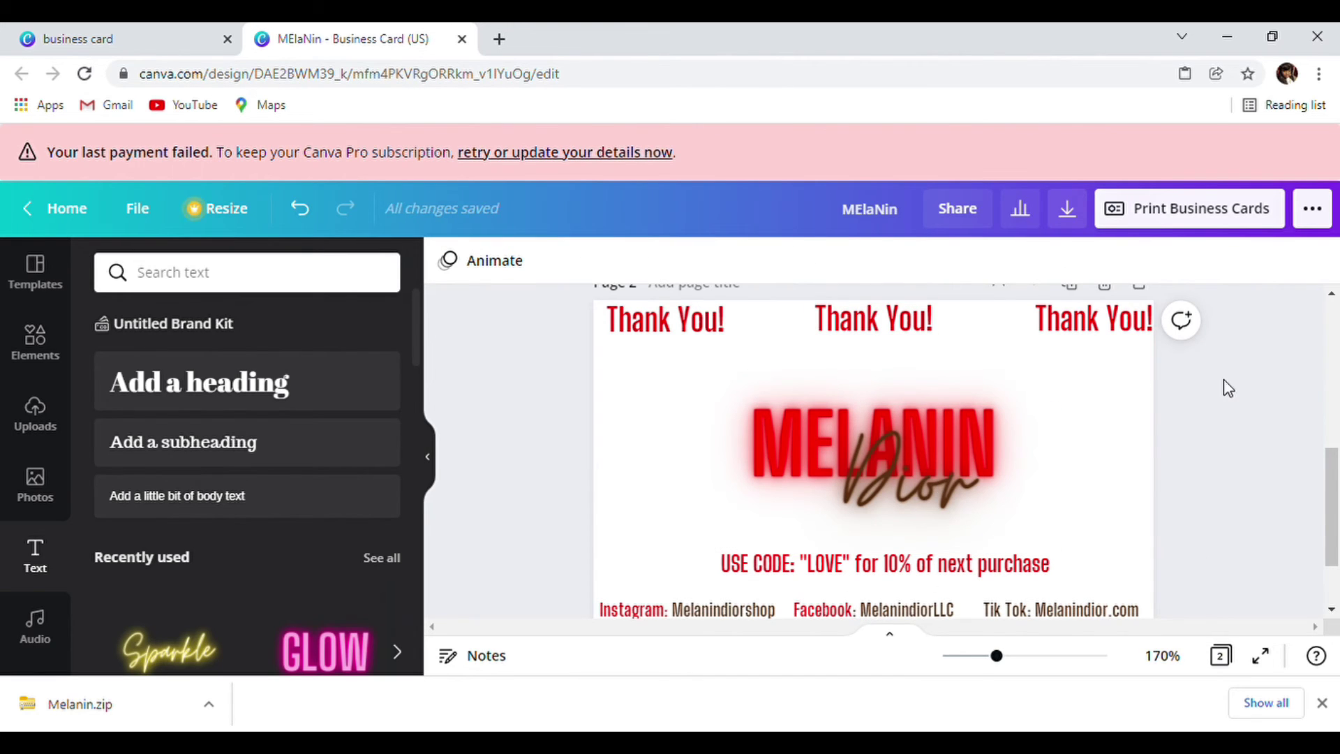
pyautogui.scroll(-2, 1228, 388)
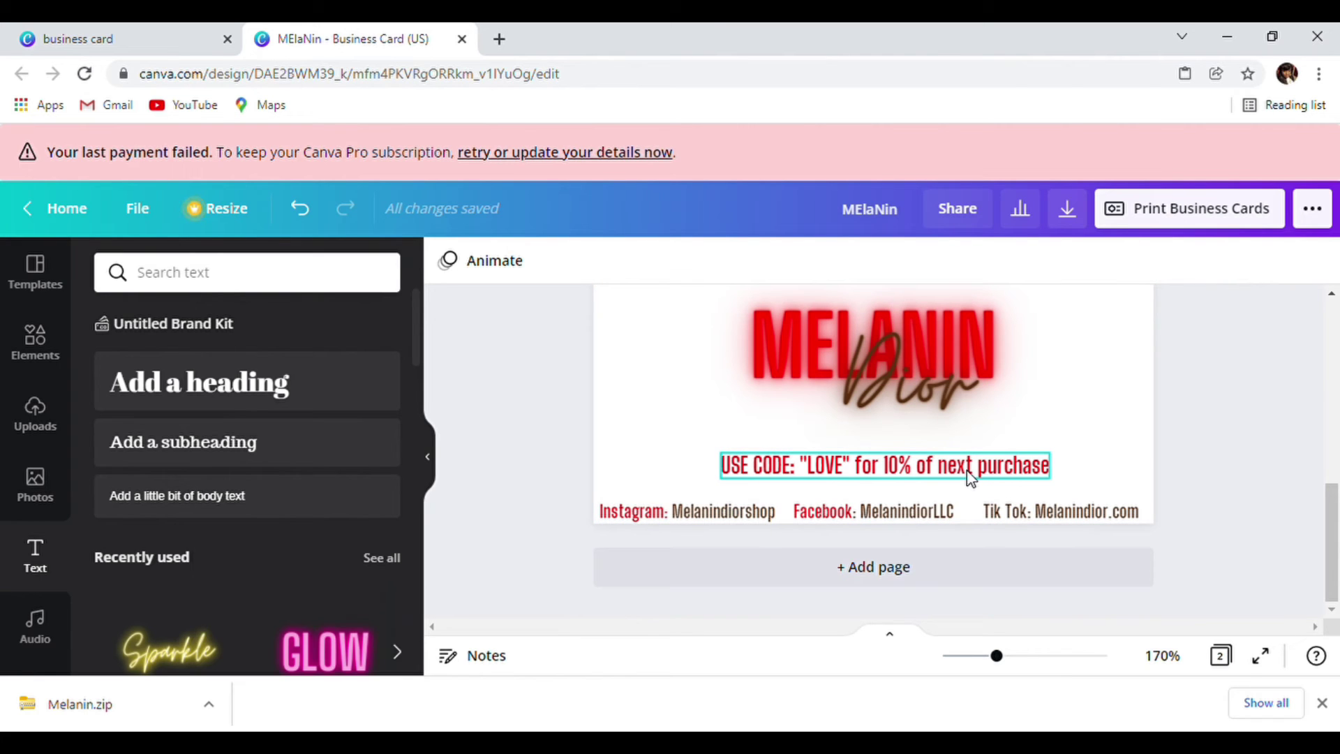
pyautogui.click(970, 479)
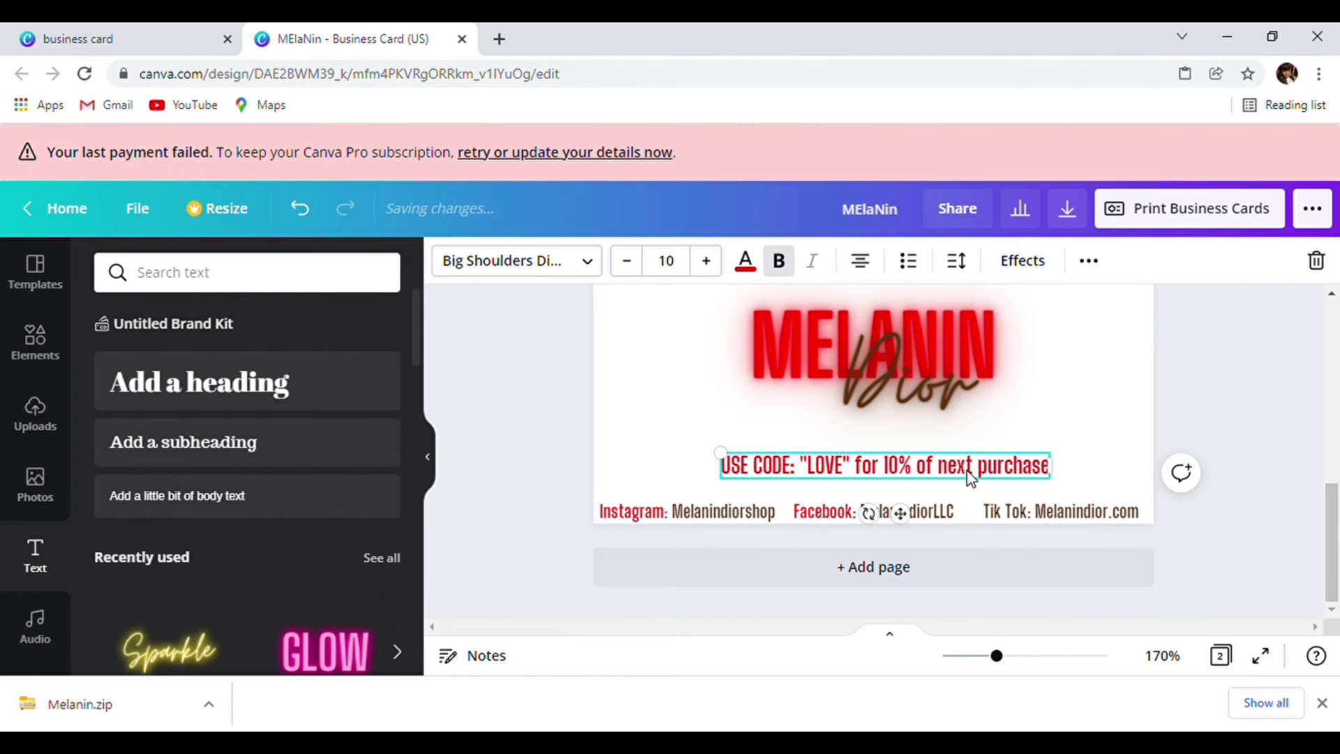
pyautogui.click(1239, 419)
# Step: Duplicate page 2, the card without product cutouts, as a third page and compare the copies
pyautogui.scroll(-3, 1240, 414)
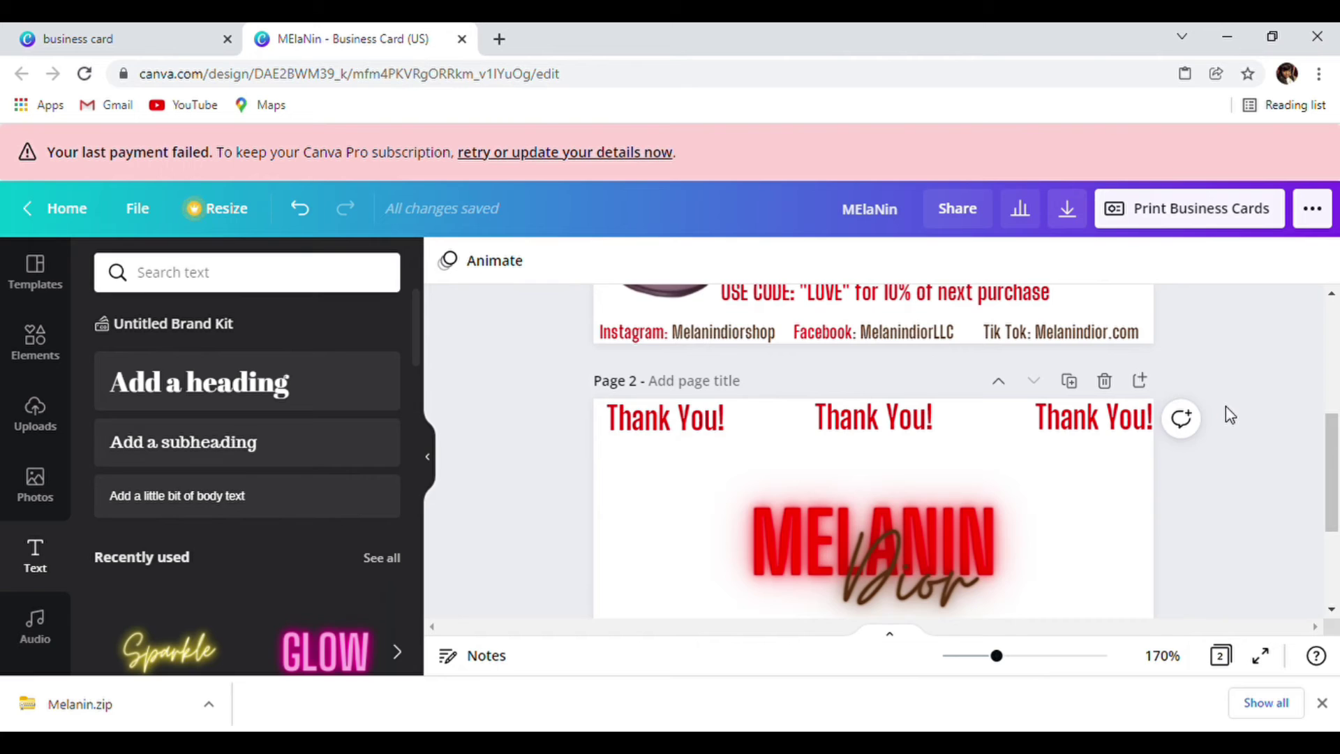
pyautogui.scroll(-2, 1226, 412)
pyautogui.scroll(3, 1117, 396)
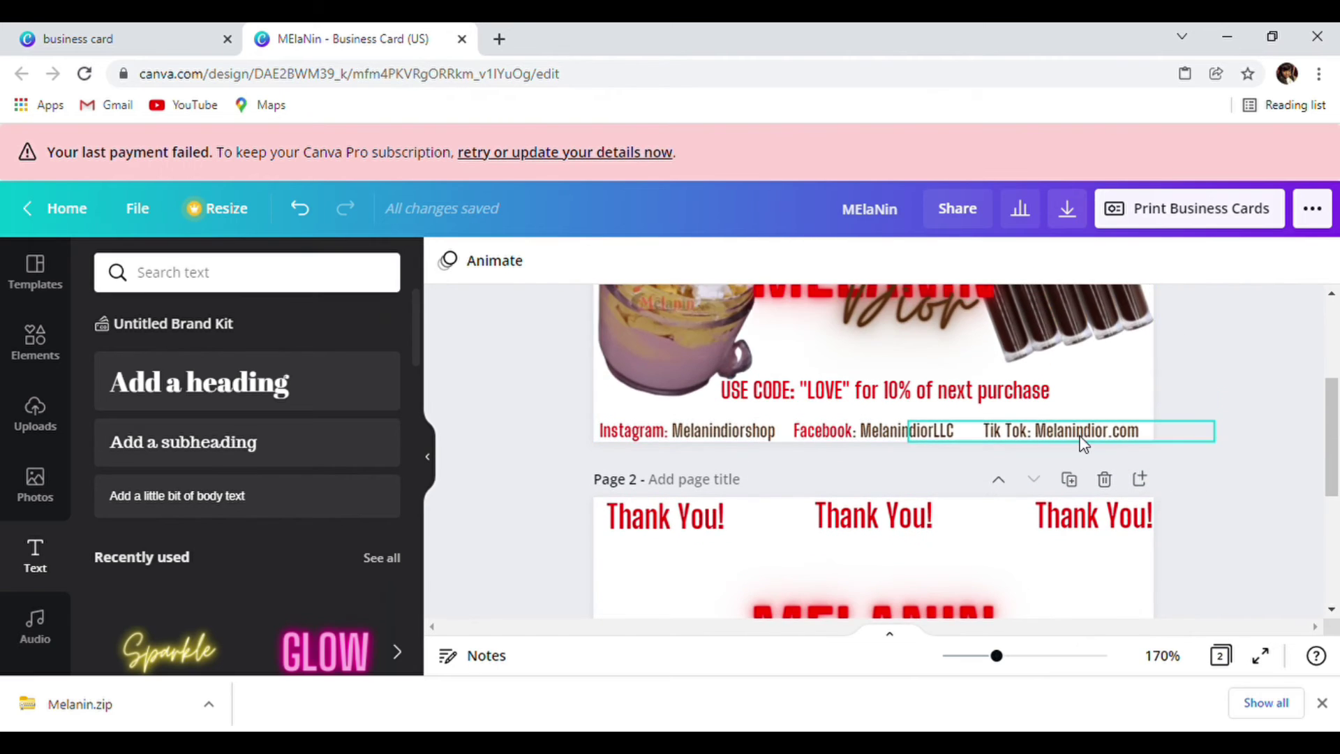
pyautogui.scroll(-2, 1072, 419)
pyautogui.scroll(-2, 977, 447)
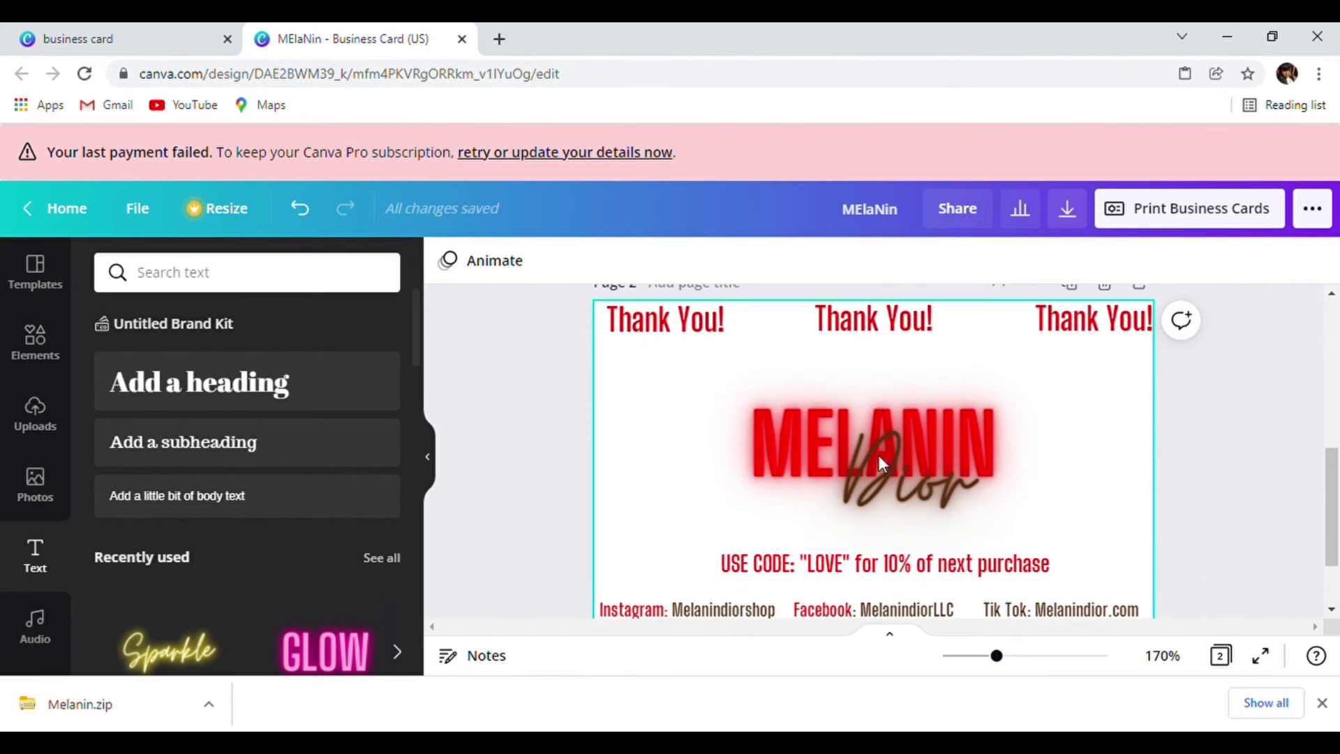
pyautogui.click(1071, 286)
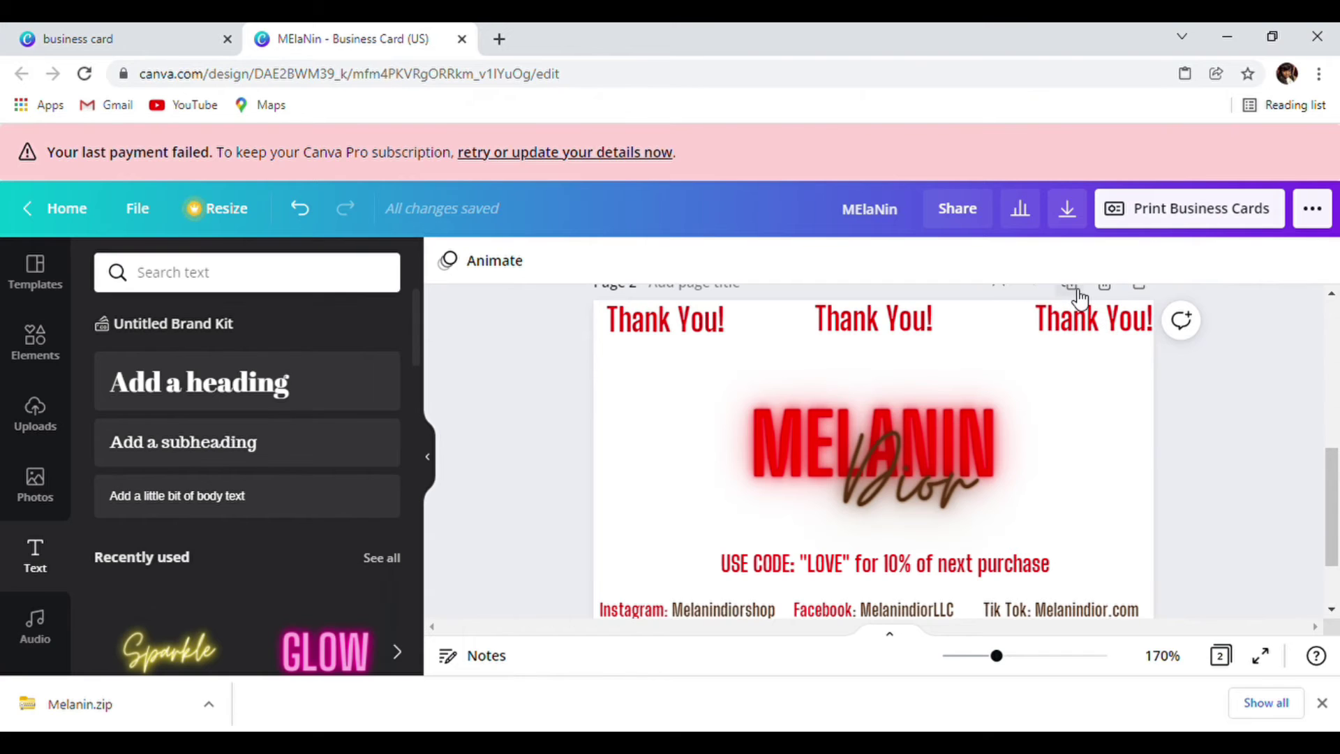
pyautogui.scroll(4, 1061, 357)
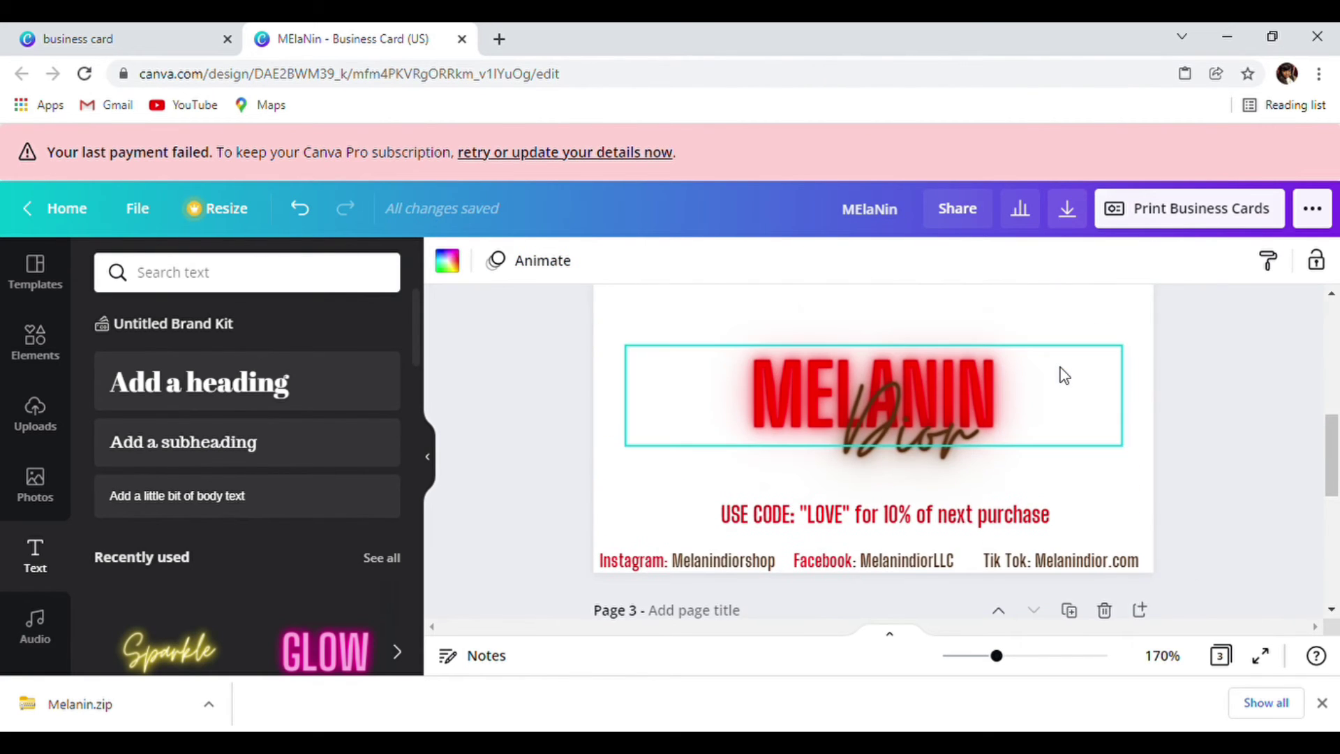
pyautogui.scroll(-5, 1057, 363)
pyautogui.scroll(4, 1054, 370)
pyautogui.scroll(-4, 1053, 368)
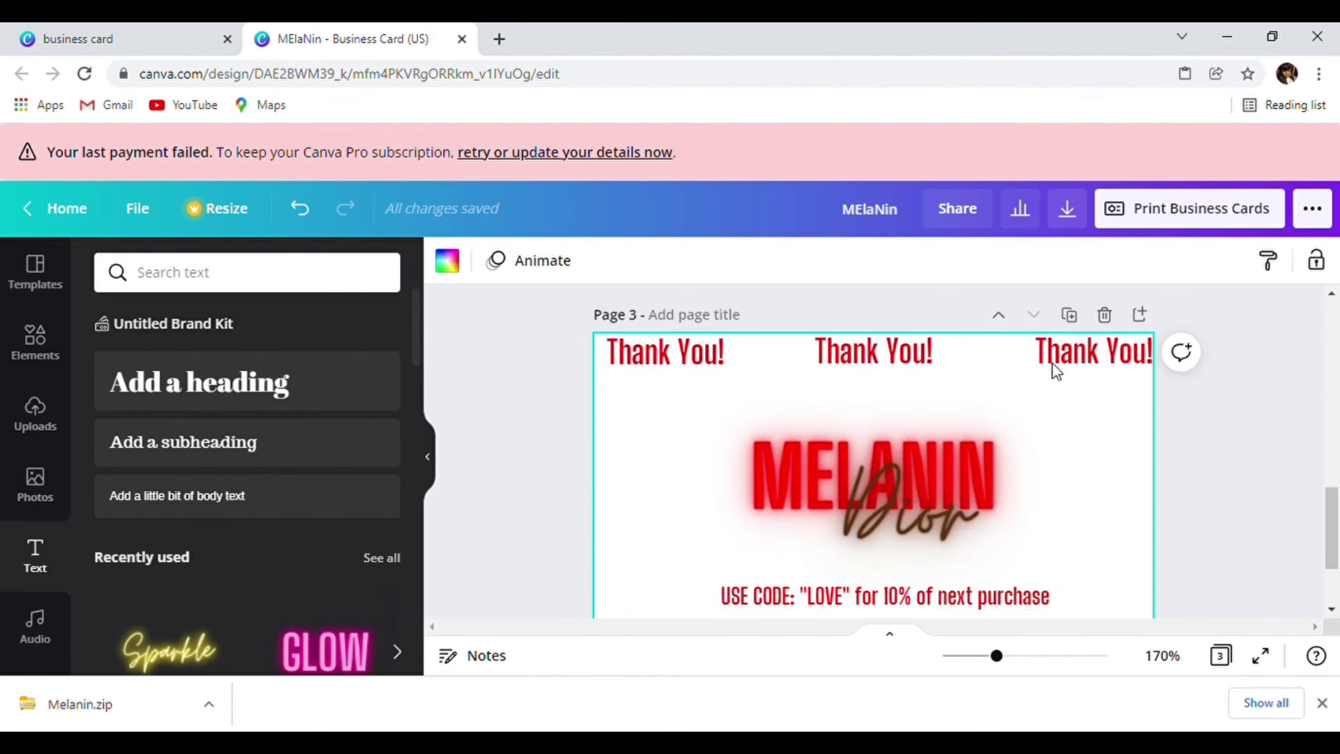
# Step: Add the uploaded "My Sales Map" picture to page 3 and set it as the page background
pyautogui.scroll(2, 1054, 372)
pyautogui.click(36, 412)
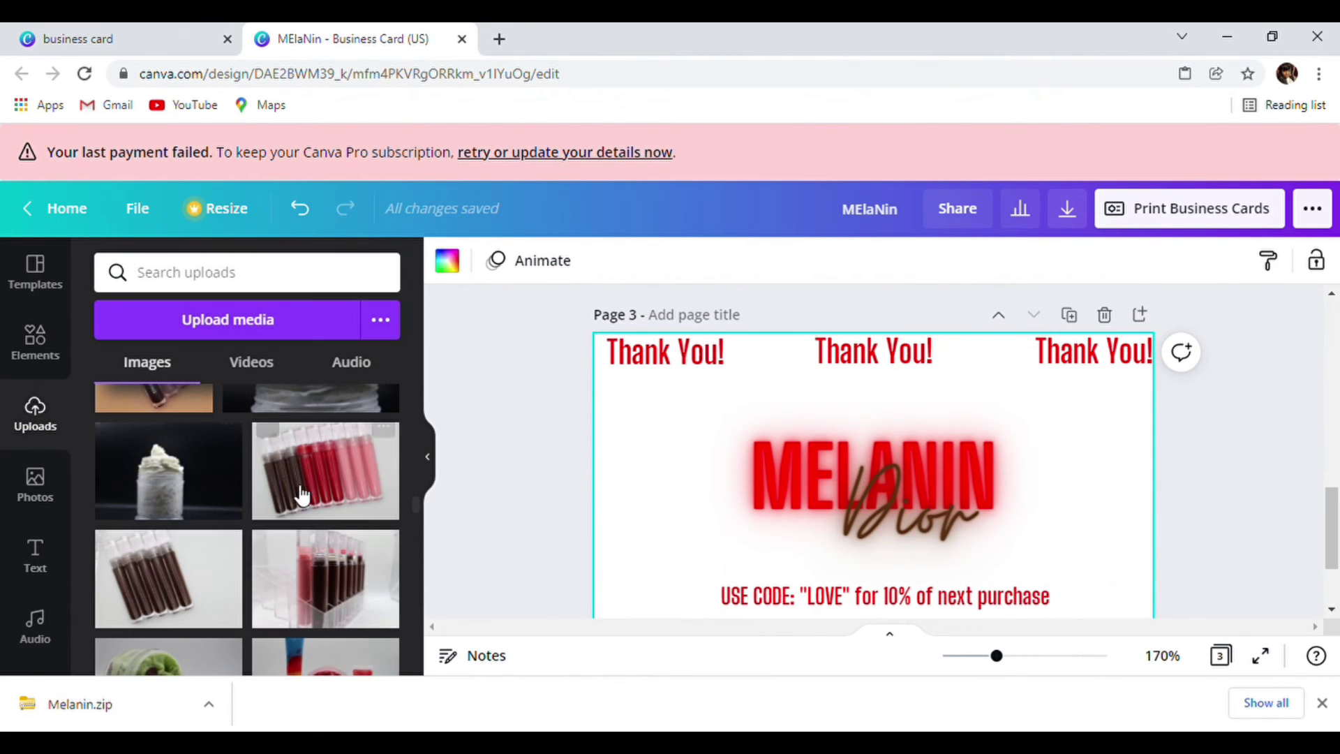
pyautogui.scroll(-5, 298, 474)
pyautogui.scroll(5, 302, 480)
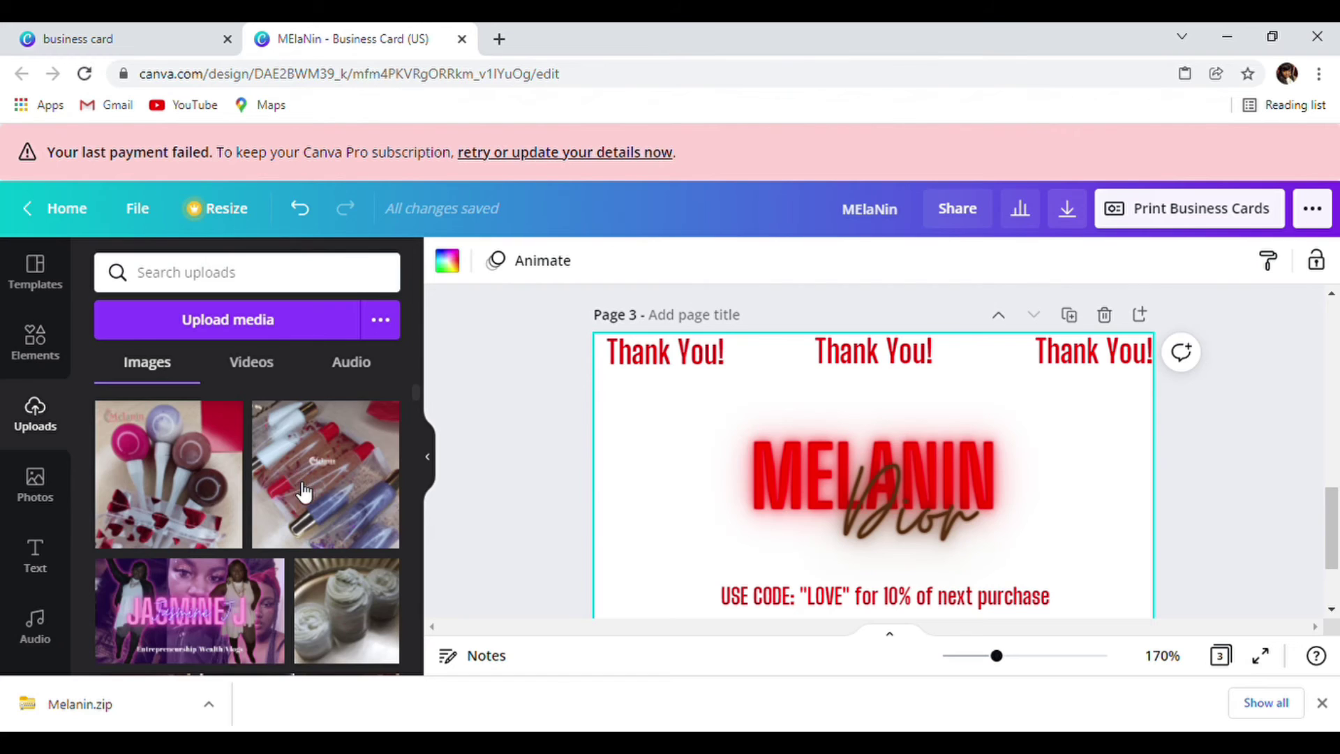
pyautogui.scroll(-4, 303, 494)
pyautogui.click(311, 492)
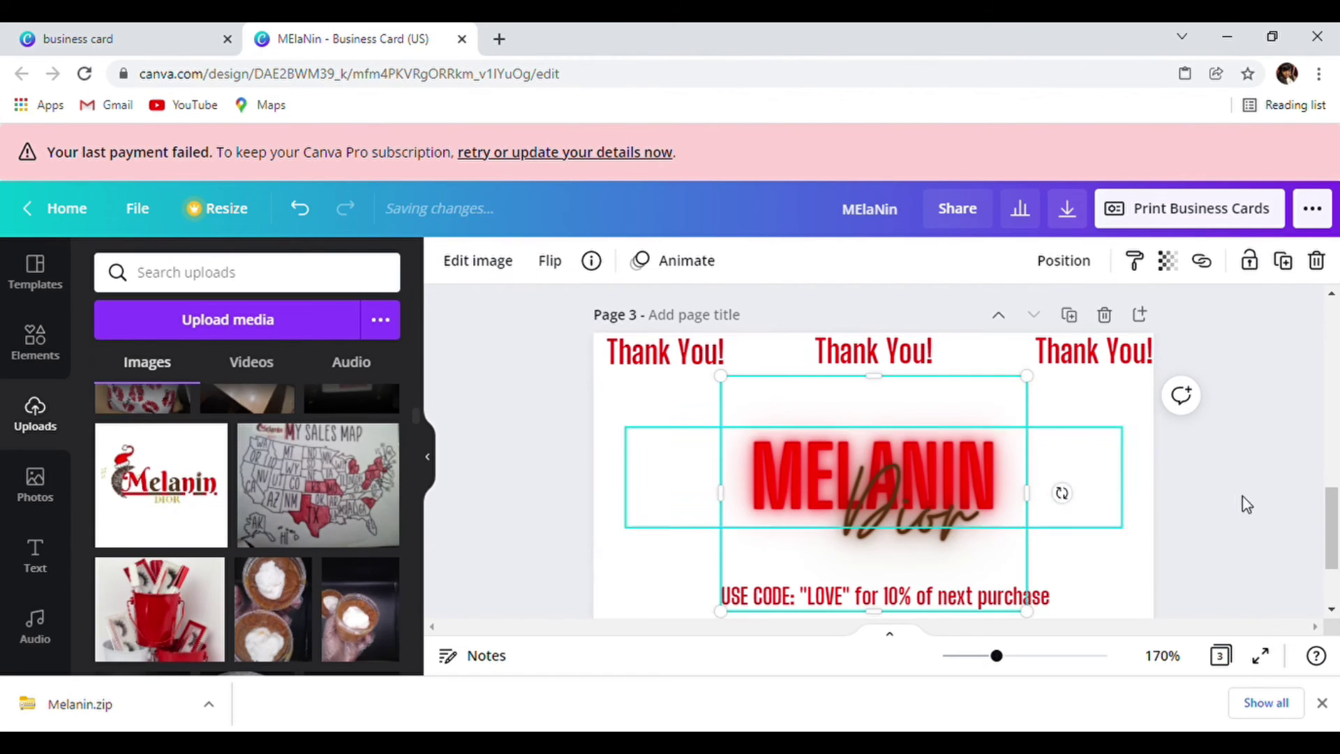
pyautogui.rightClick(982, 402)
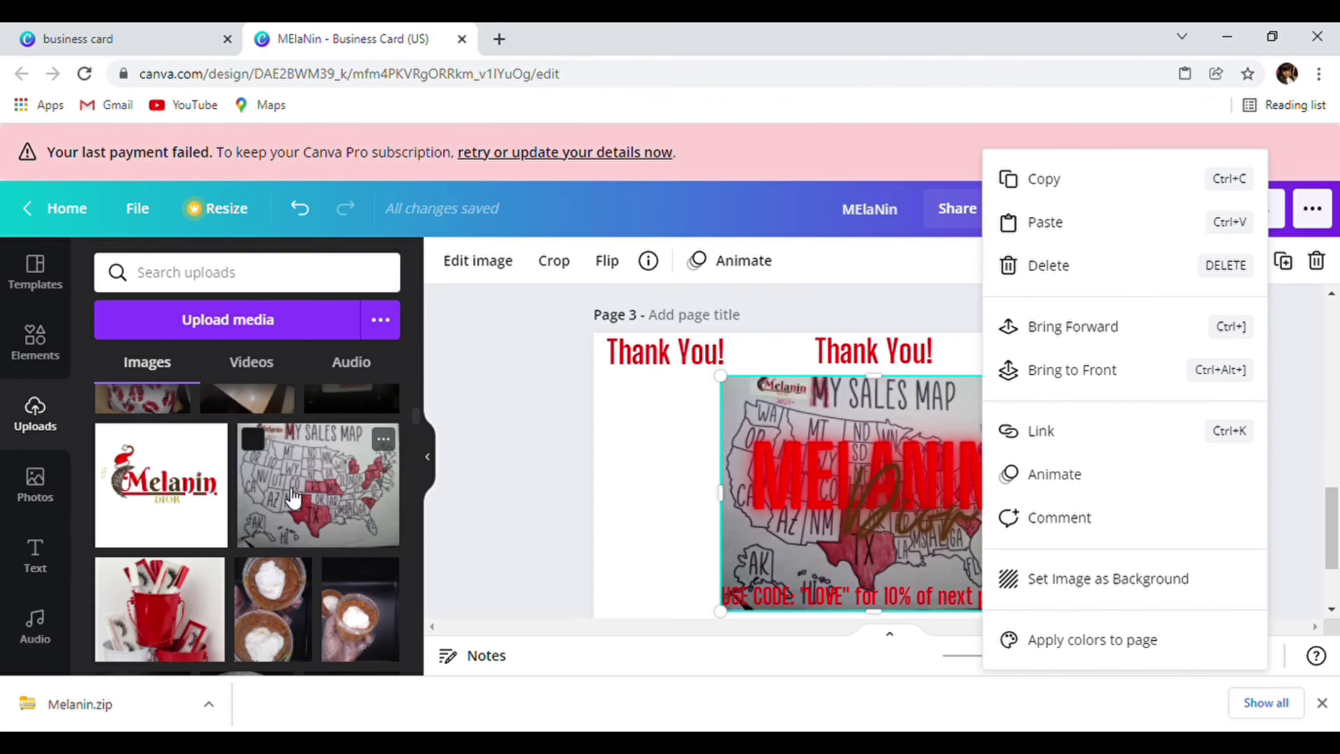
pyautogui.click(1124, 585)
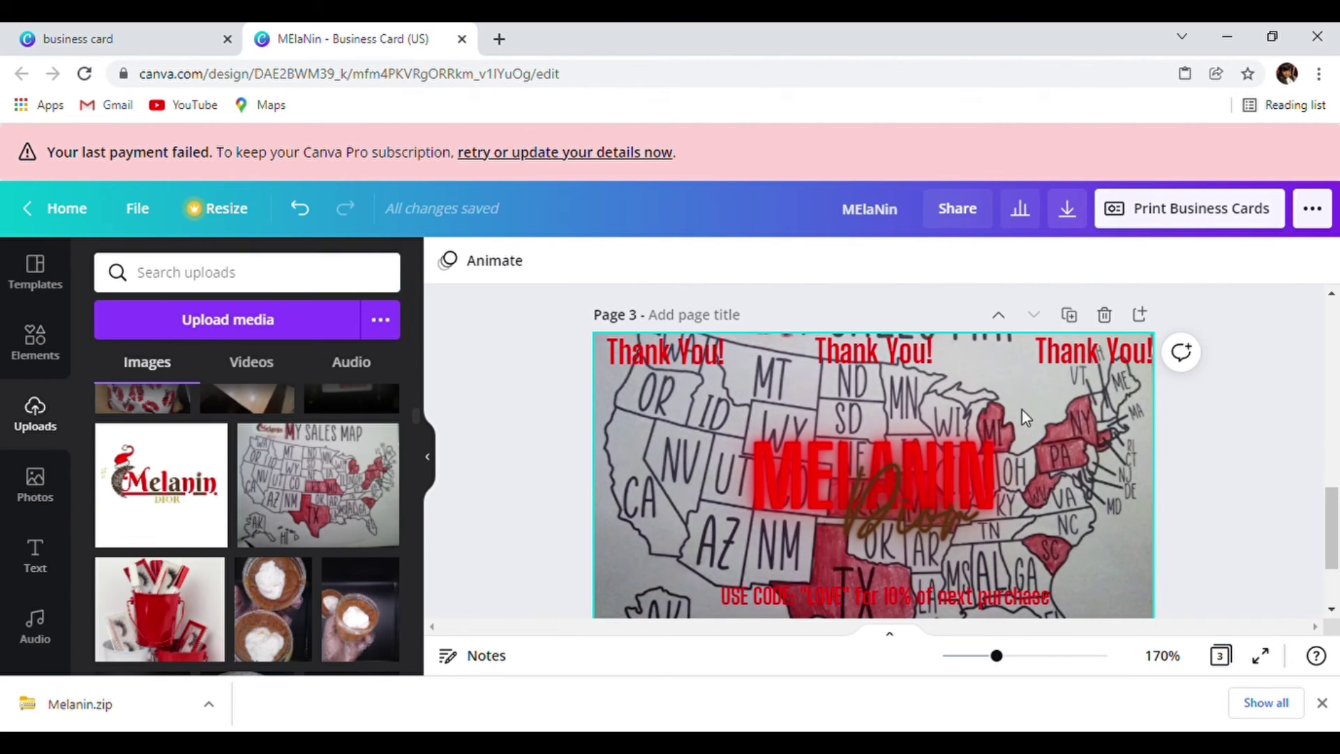
# Step: Fade the map background on page 3 by lowering its transparency value so the card texts stand out
pyautogui.click(1235, 264)
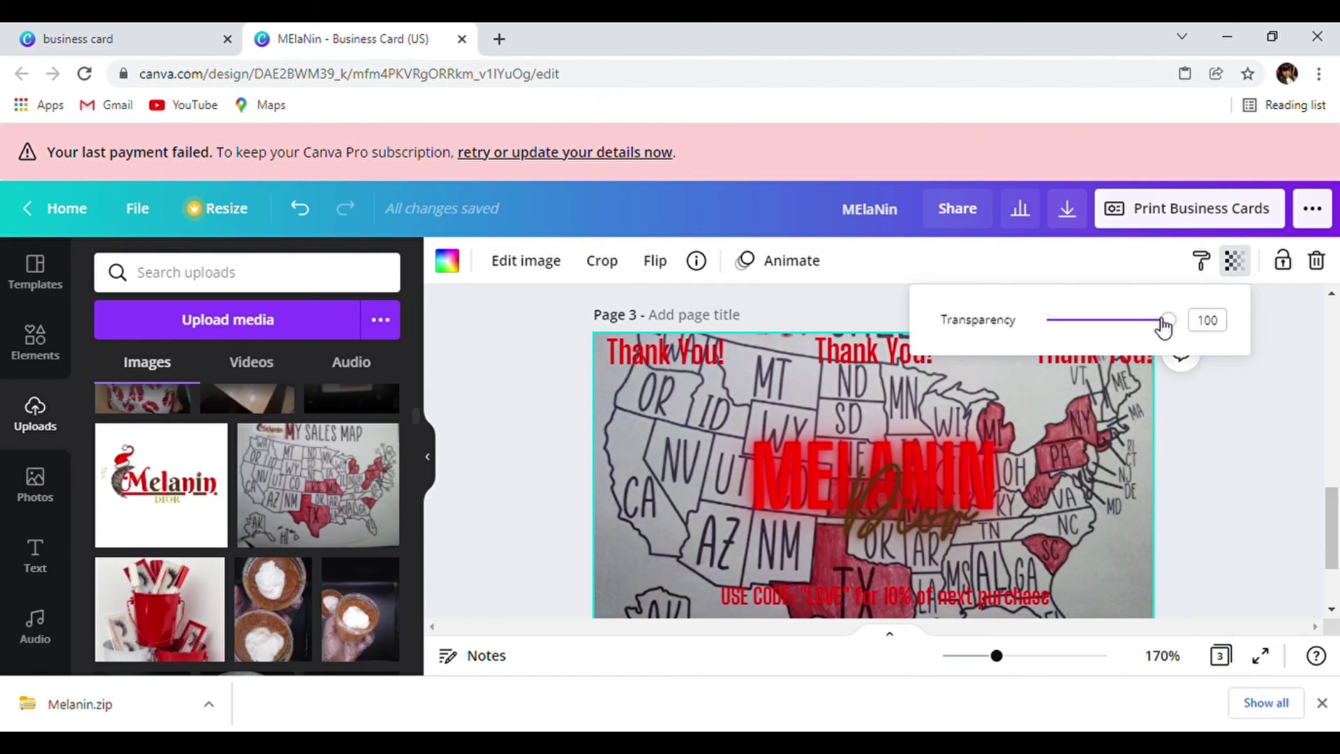
pyautogui.moveTo(1162, 327); pyautogui.dragTo(1112, 331)
pyautogui.click(1075, 424)
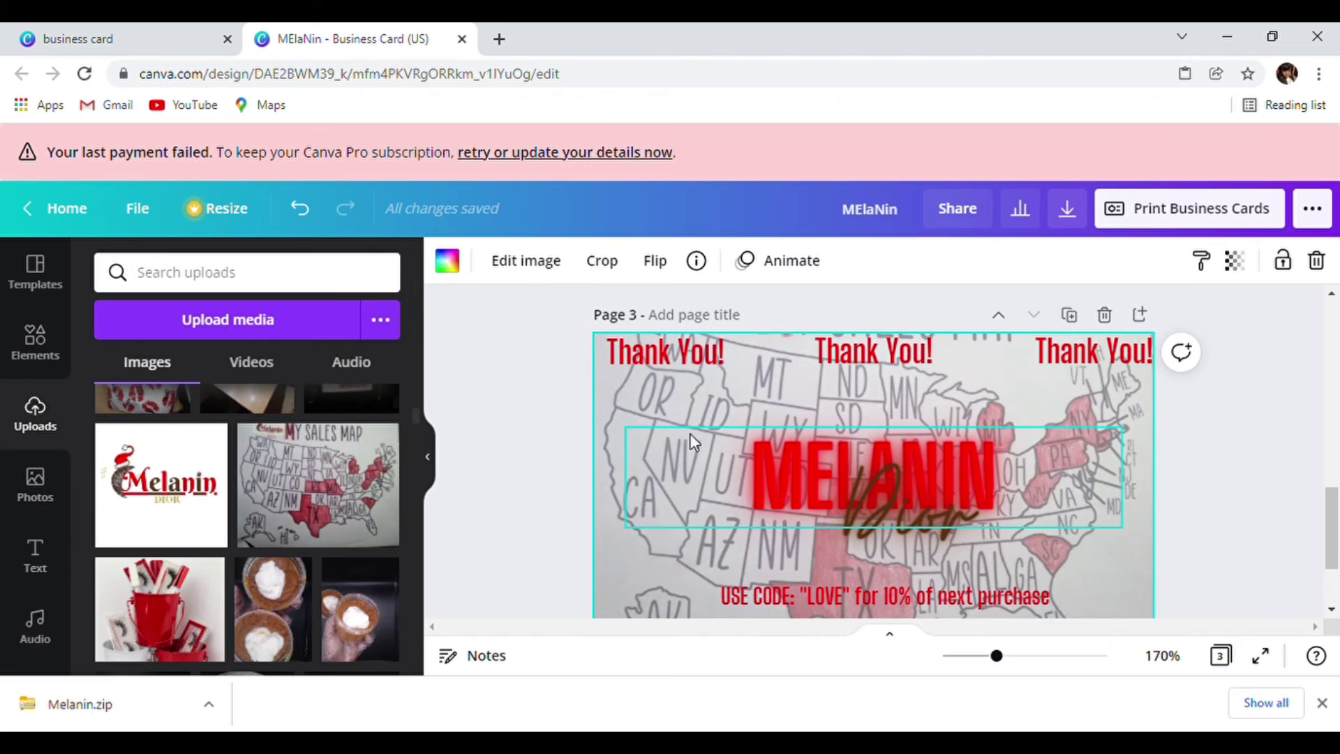
pyautogui.click(1236, 398)
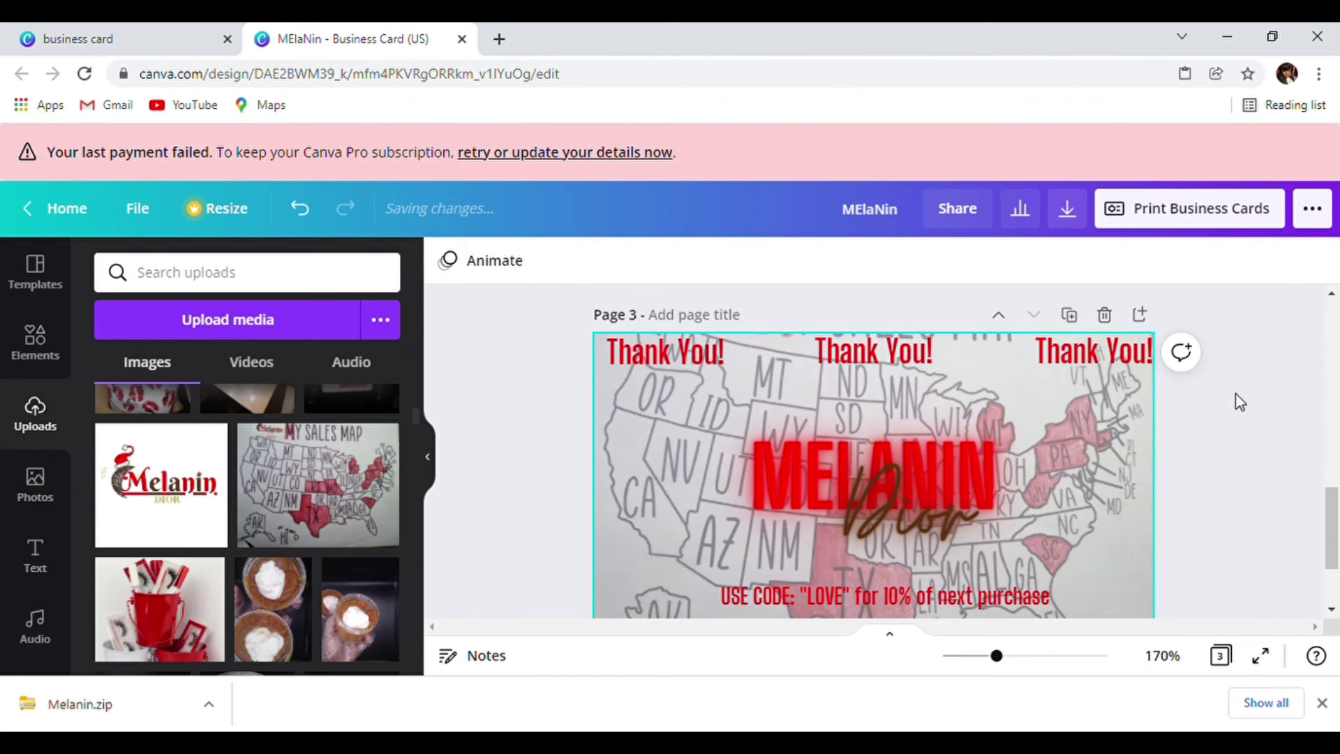
# Step: Review the faded map card on page 3 and compare it with the plain card on page 2
pyautogui.scroll(3, 1310, 377)
pyautogui.scroll(-5, 1290, 374)
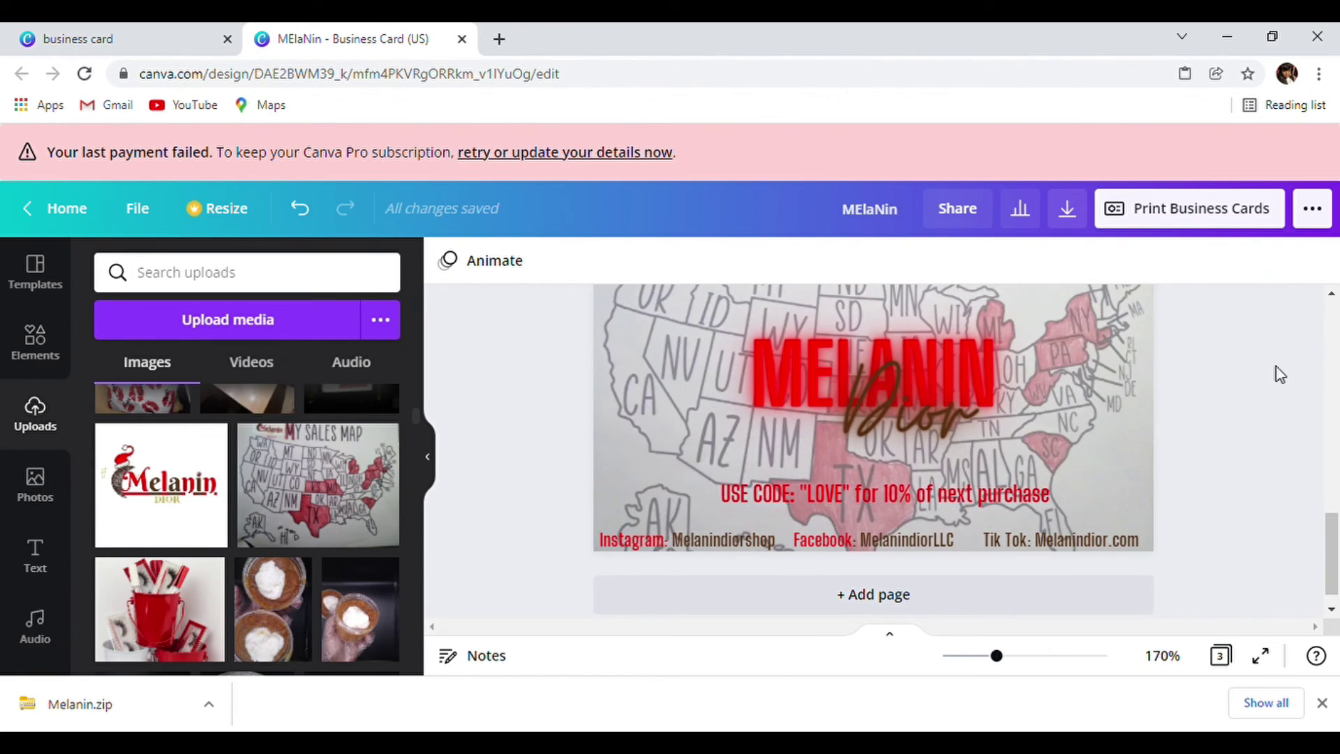
pyautogui.click(1110, 421)
pyautogui.click(1113, 482)
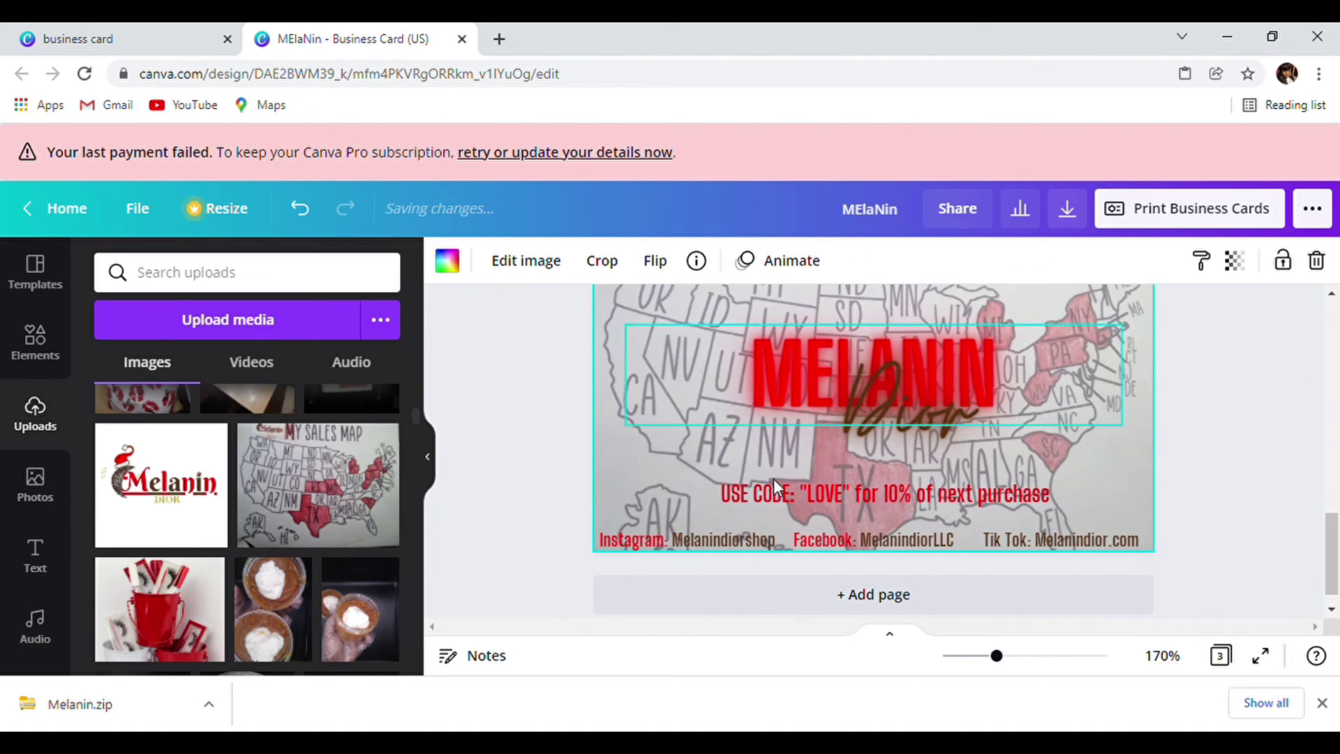
pyautogui.scroll(-3, 1058, 398)
pyautogui.scroll(3, 966, 389)
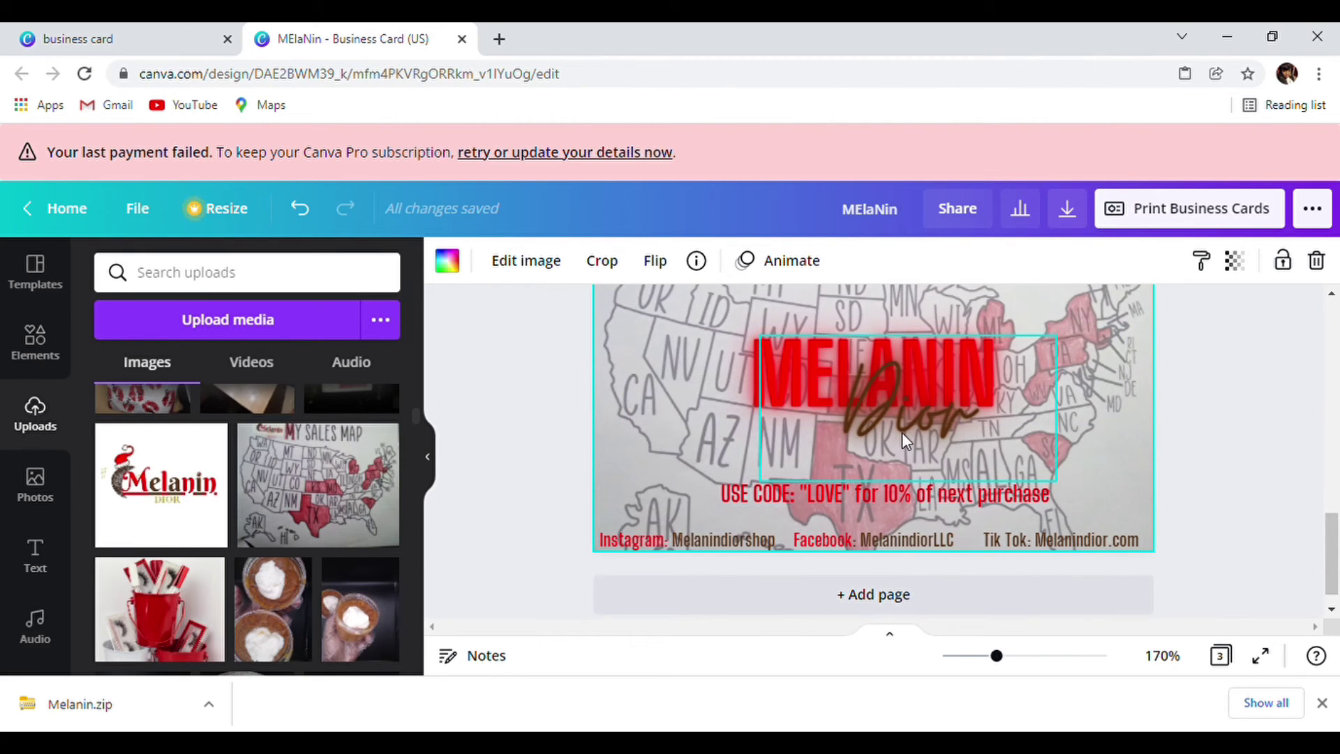
pyautogui.scroll(-3, 1127, 372)
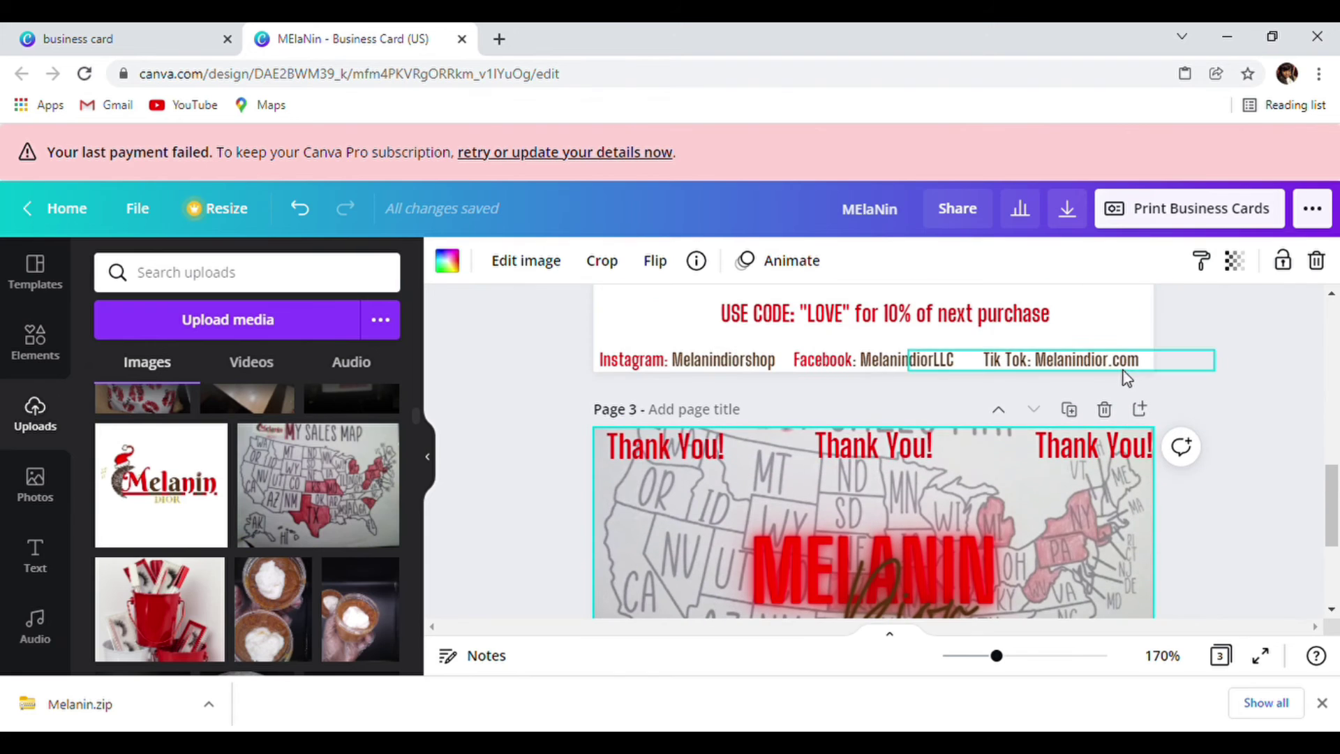
pyautogui.scroll(-1, 1116, 379)
pyautogui.scroll(4, 1116, 383)
pyautogui.scroll(-3, 1117, 385)
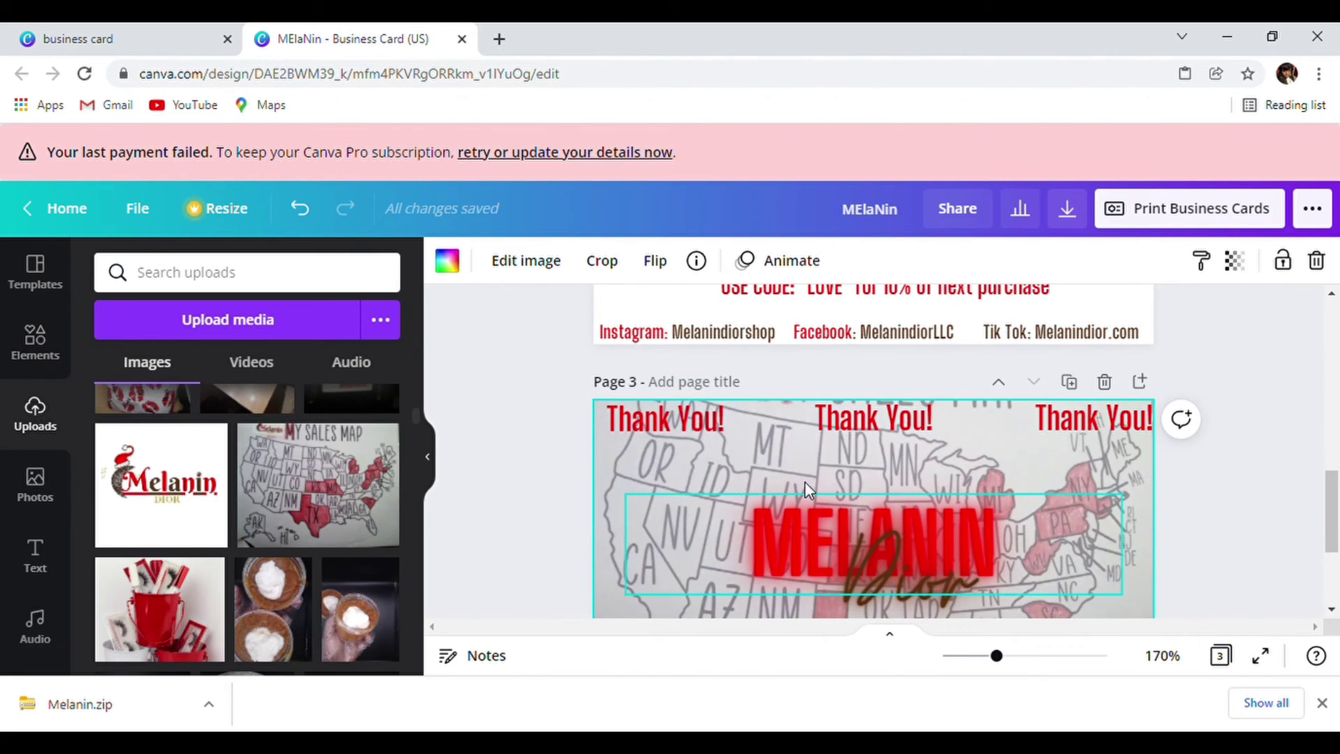
pyautogui.scroll(-1, 1080, 477)
pyautogui.scroll(-1, 1082, 468)
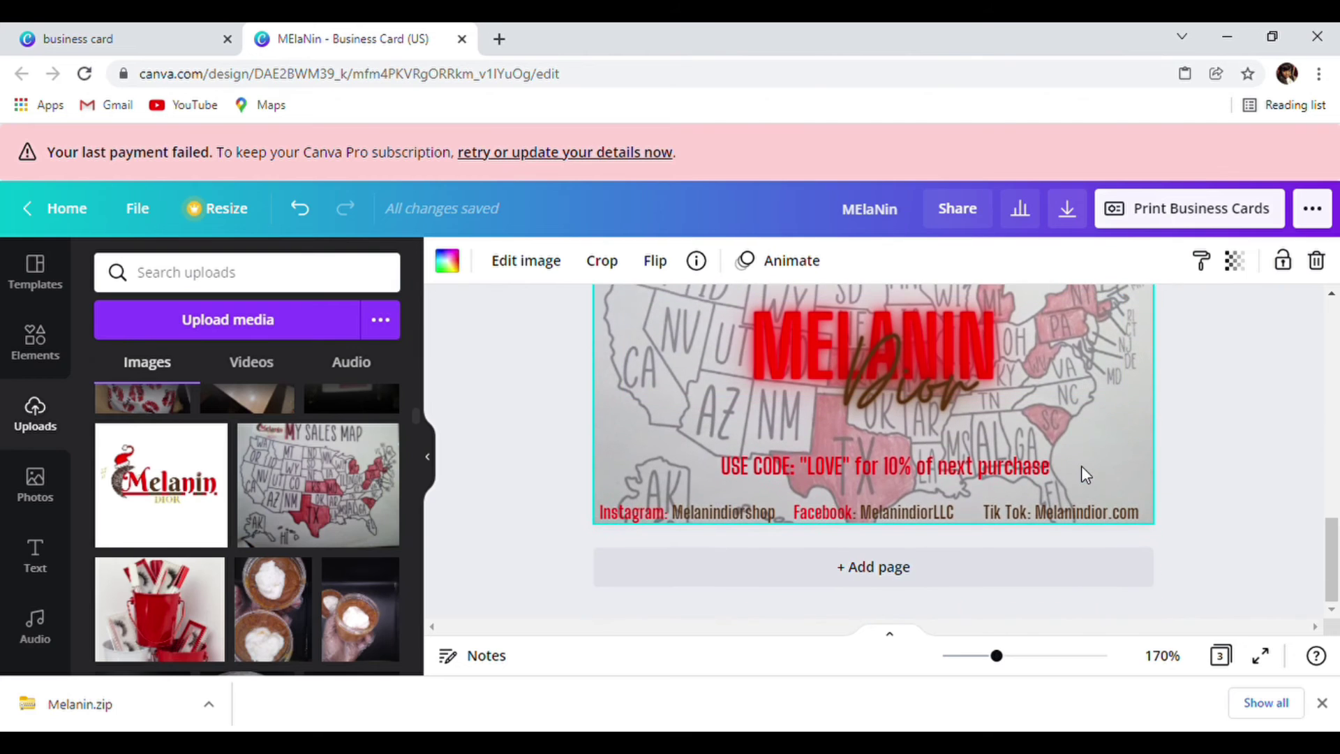
pyautogui.scroll(2, 1085, 460)
pyautogui.scroll(2, 1086, 452)
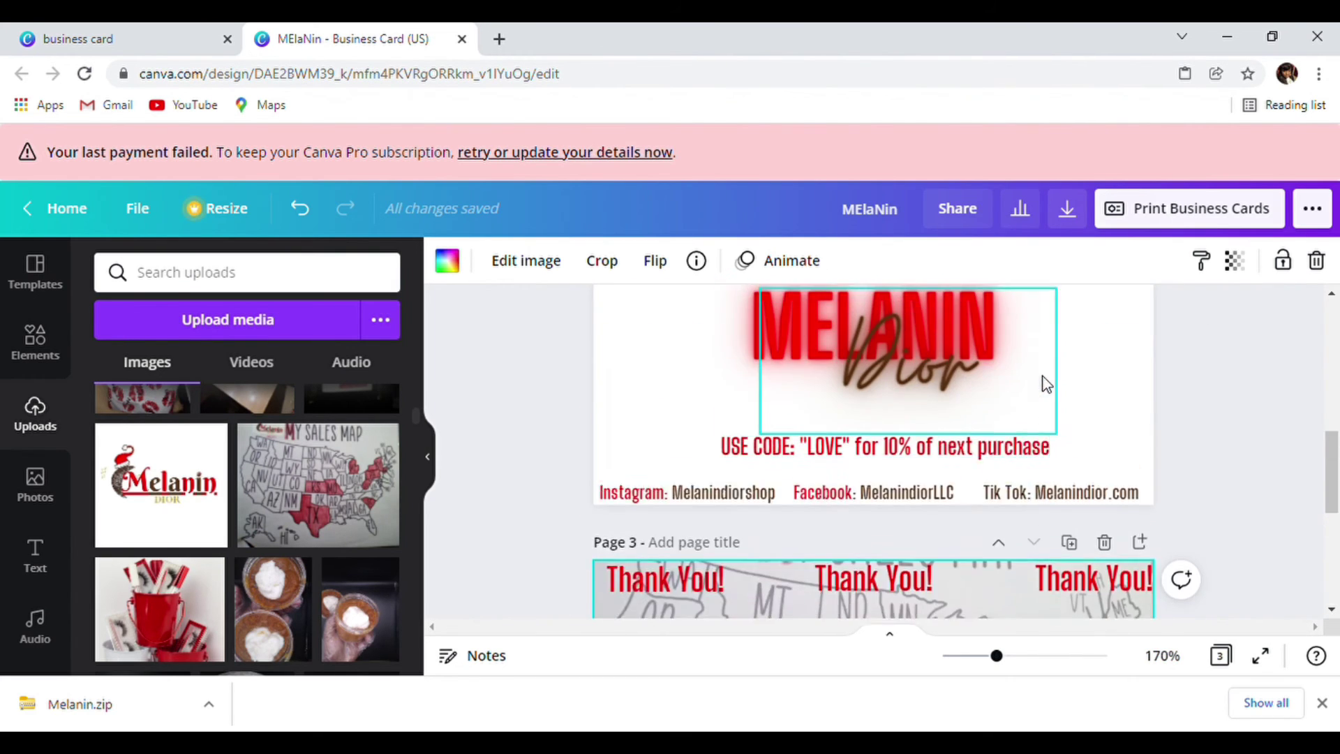
pyautogui.scroll(-2, 1044, 383)
pyautogui.scroll(2, 1043, 373)
pyautogui.scroll(-3, 1043, 370)
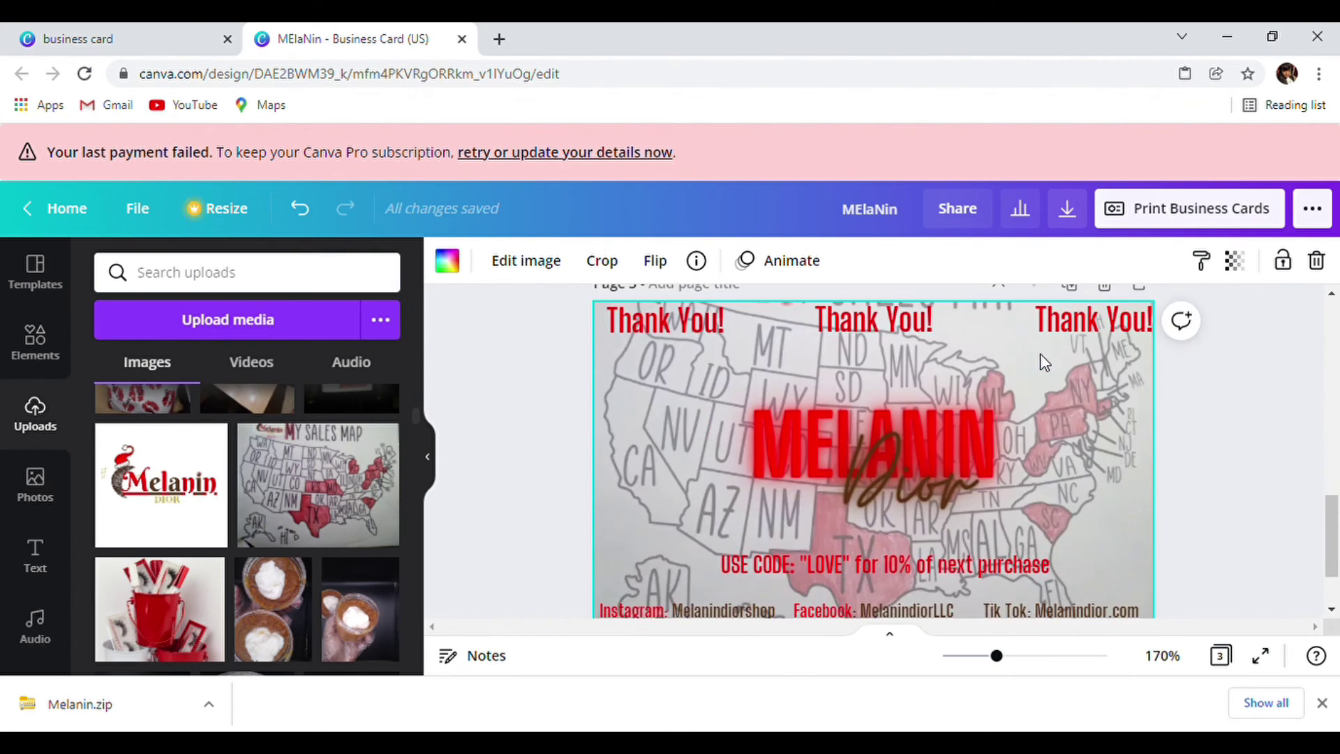
pyautogui.scroll(-1, 1039, 353)
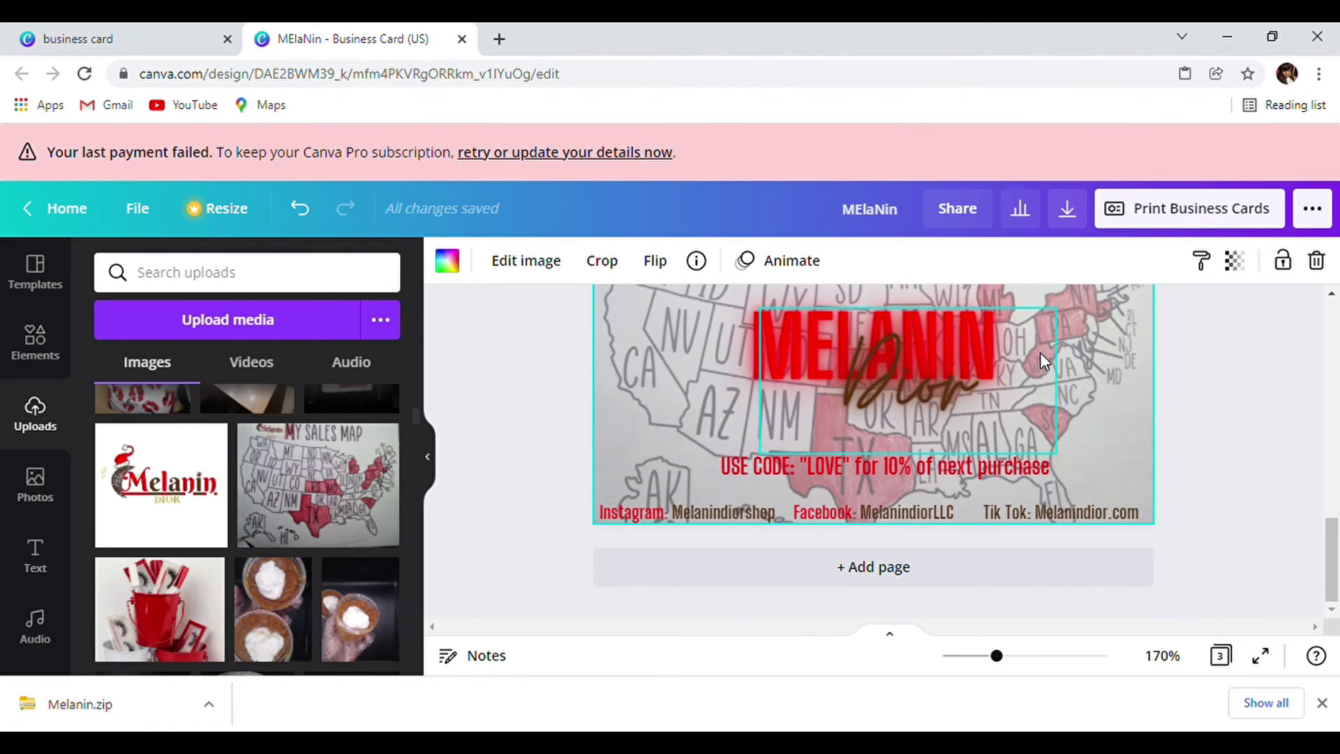
pyautogui.scroll(2, 1102, 363)
pyautogui.scroll(1, 1104, 365)
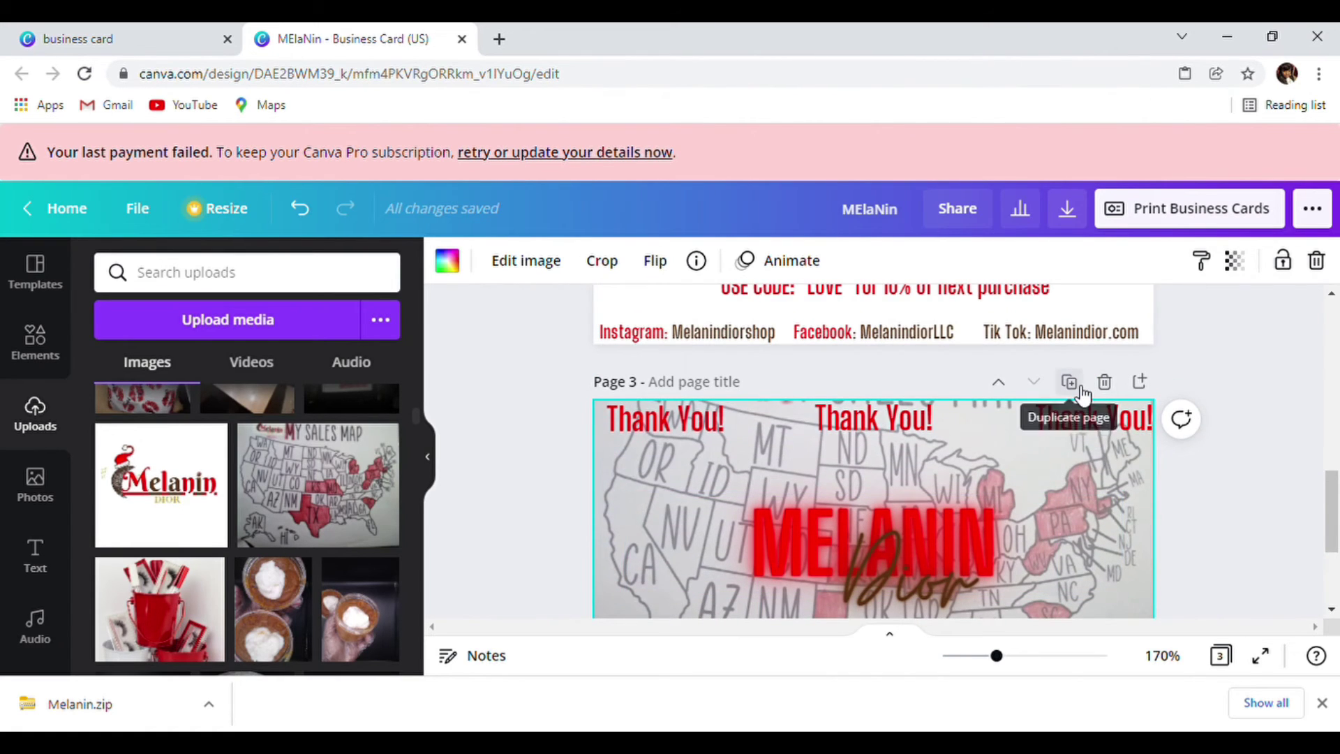
# Step: Duplicate page 3 as page 4 and delete the map background from the copy
pyautogui.click(1080, 388)
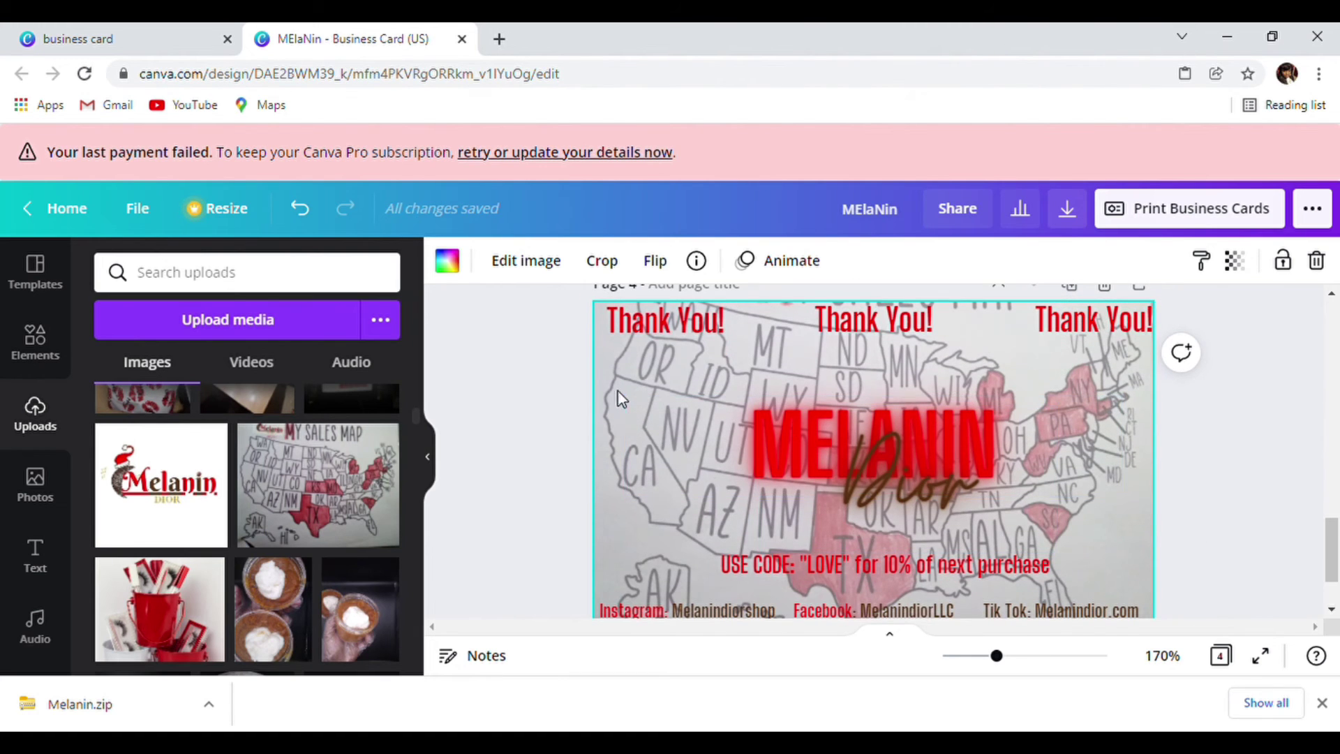
pyautogui.rightClick(619, 384)
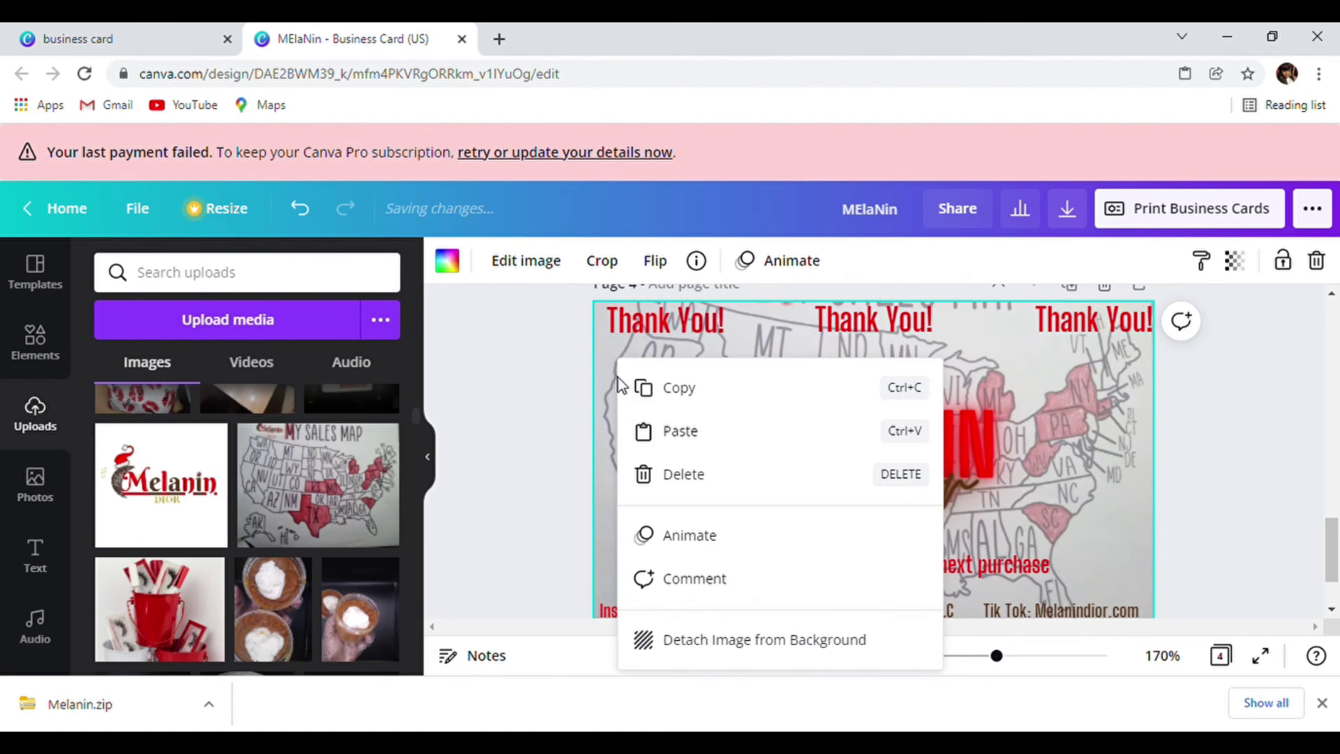
pyautogui.click(691, 482)
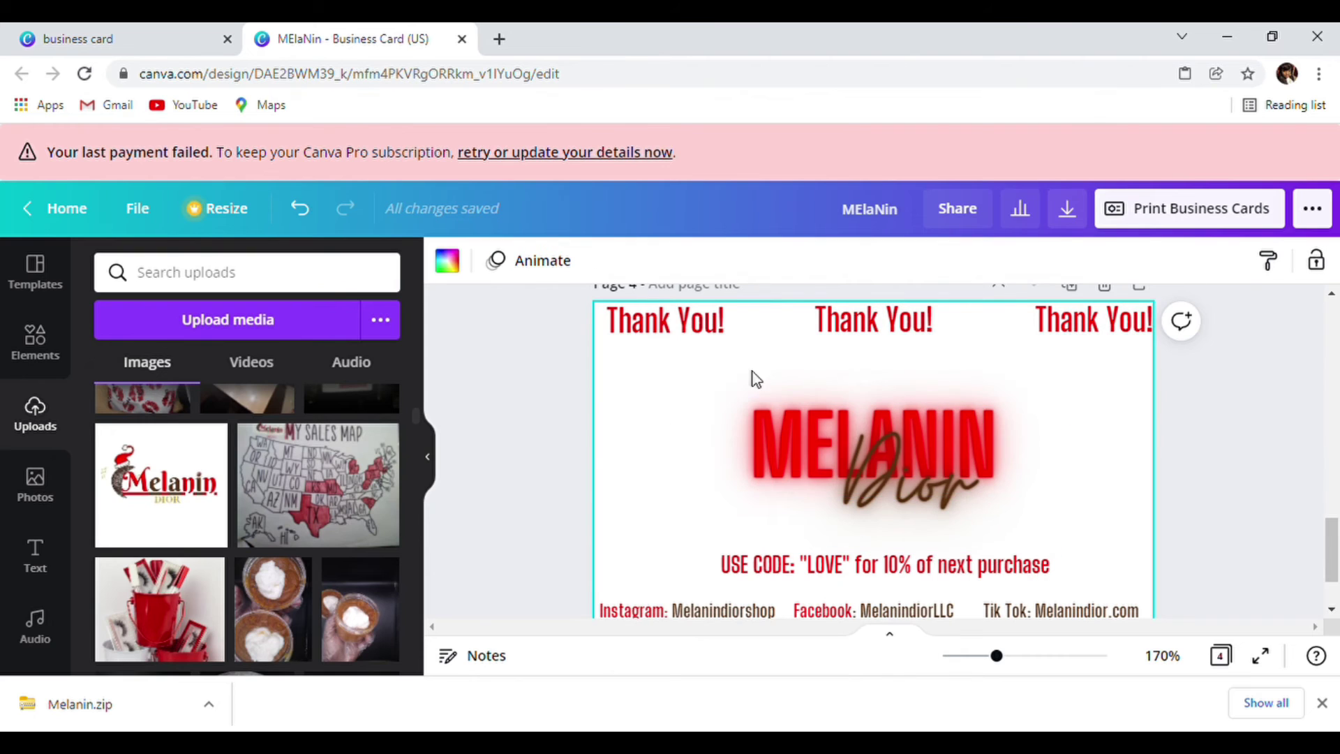
# Step: Add the uploaded photo of lip gloss tubes to page 4 and move it to the card's left side
pyautogui.scroll(5, 353, 515)
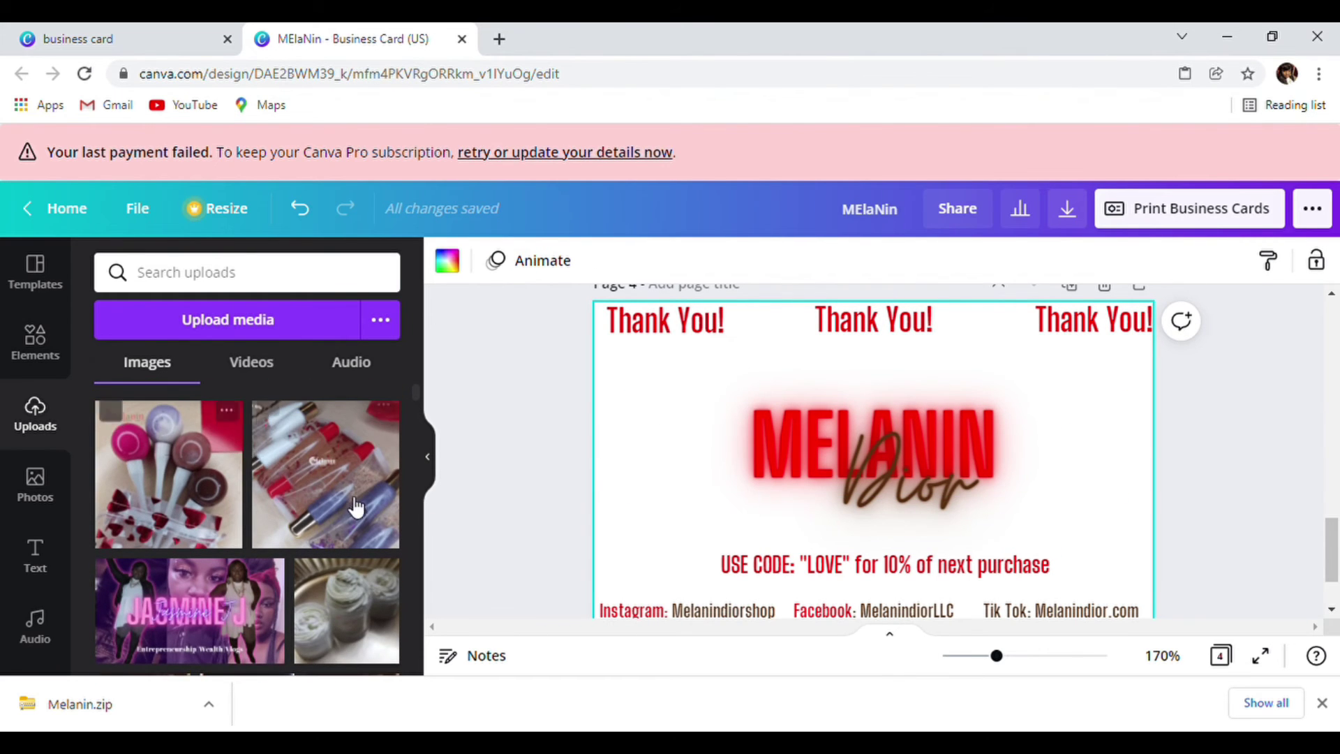
pyautogui.scroll(2, 353, 514)
pyautogui.click(977, 457)
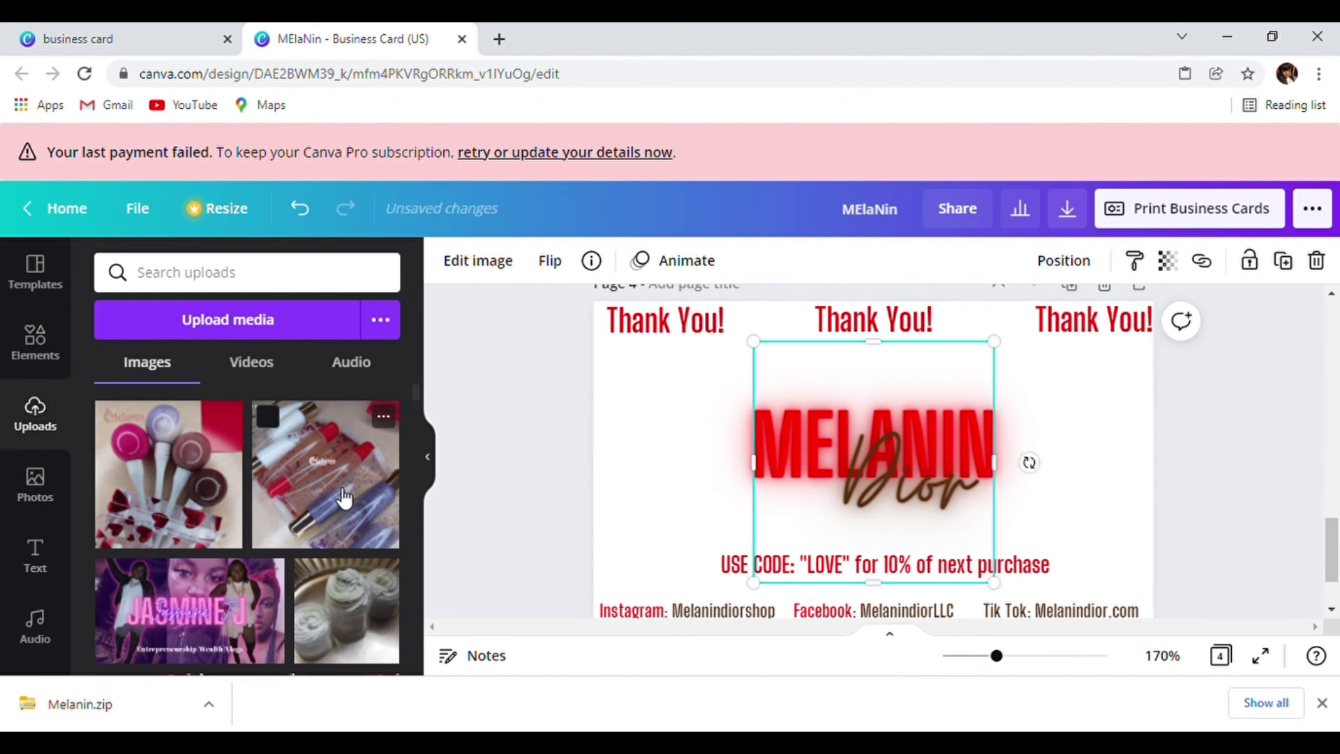
pyautogui.moveTo(326, 475); pyautogui.dragTo(736, 333)
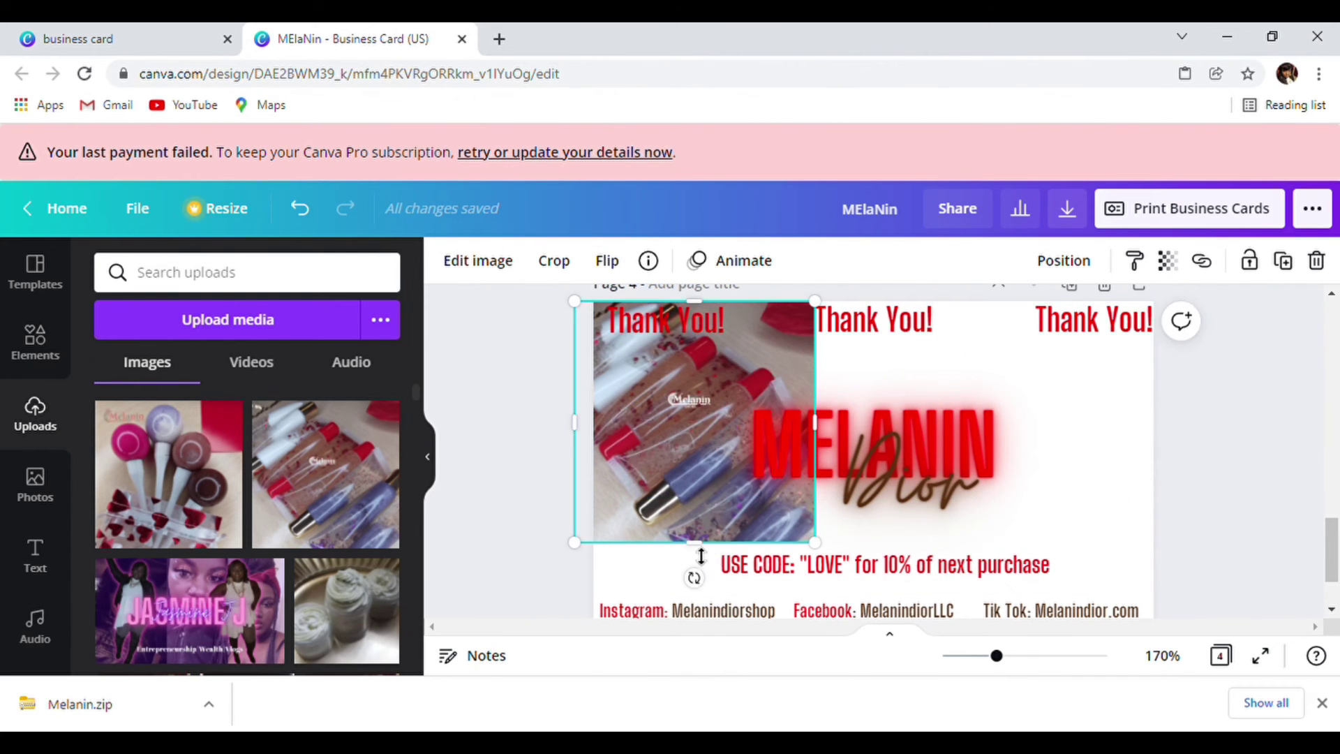
# Step: Stretch the lip gloss photo to the card's full height and fit it against the card's left edge
pyautogui.moveTo(701, 556); pyautogui.dragTo(696, 595)
pyautogui.click(691, 477)
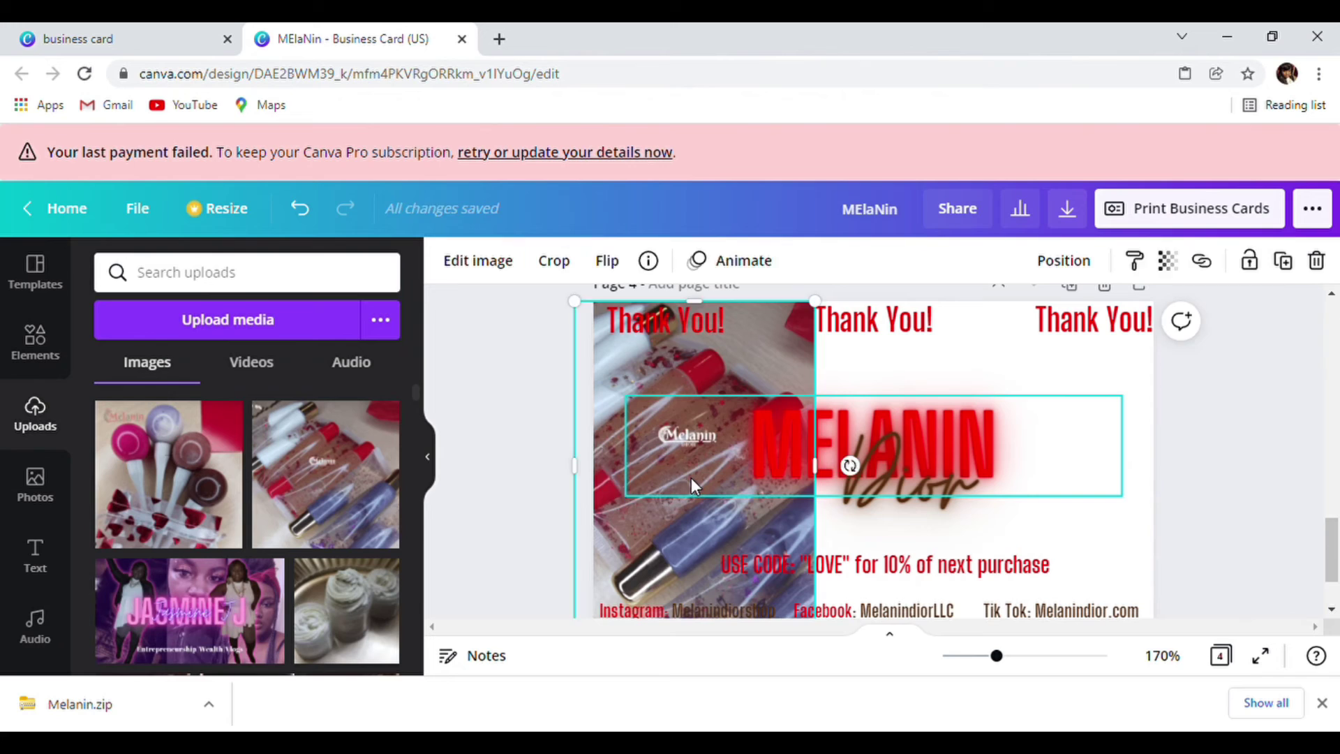
pyautogui.click(660, 531)
pyautogui.moveTo(661, 522)
pyautogui.mouseDown()
pyautogui.moveTo(696, 536)
pyautogui.moveTo(672, 525)
pyautogui.mouseUp()
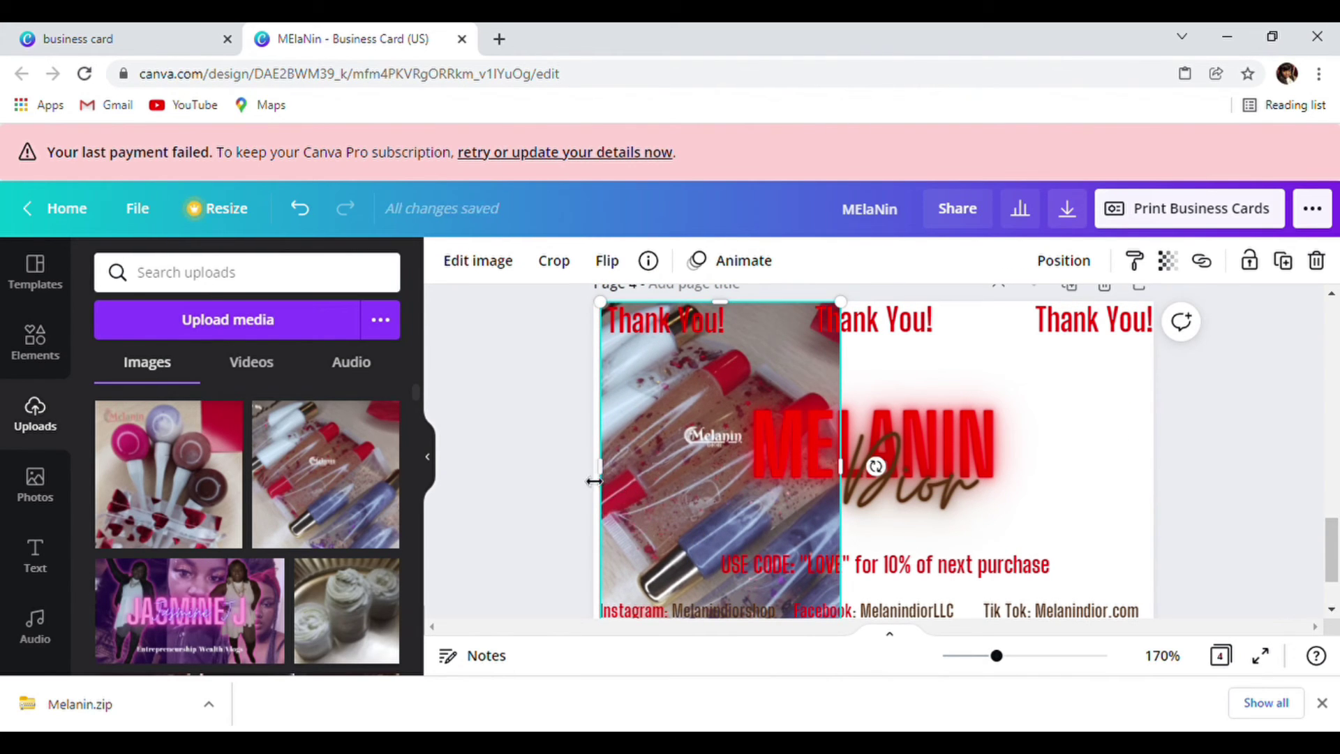
pyautogui.moveTo(660, 373); pyautogui.dragTo(691, 374)
pyautogui.click(1097, 427)
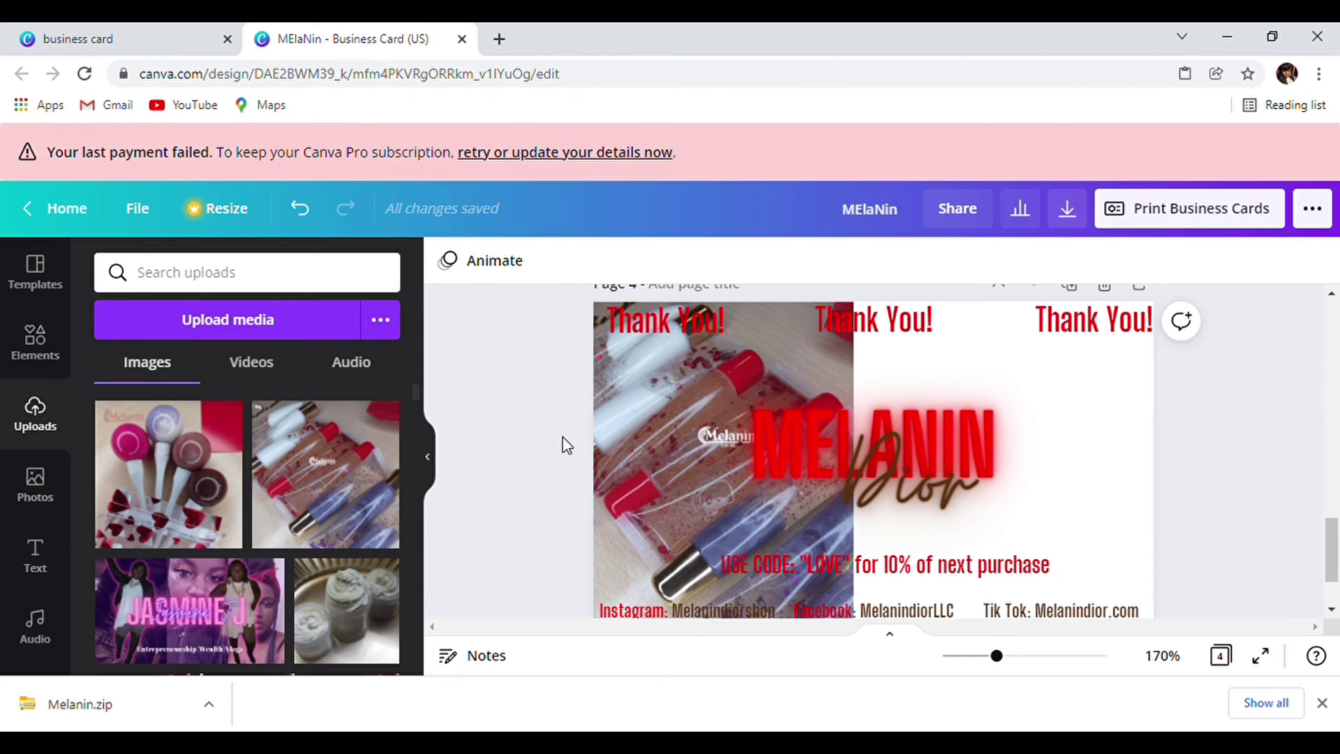
# Step: Try to upload more media, and place the existing Santa-hat Melanin Dior logo on the right half of page 4
pyautogui.click(201, 329)
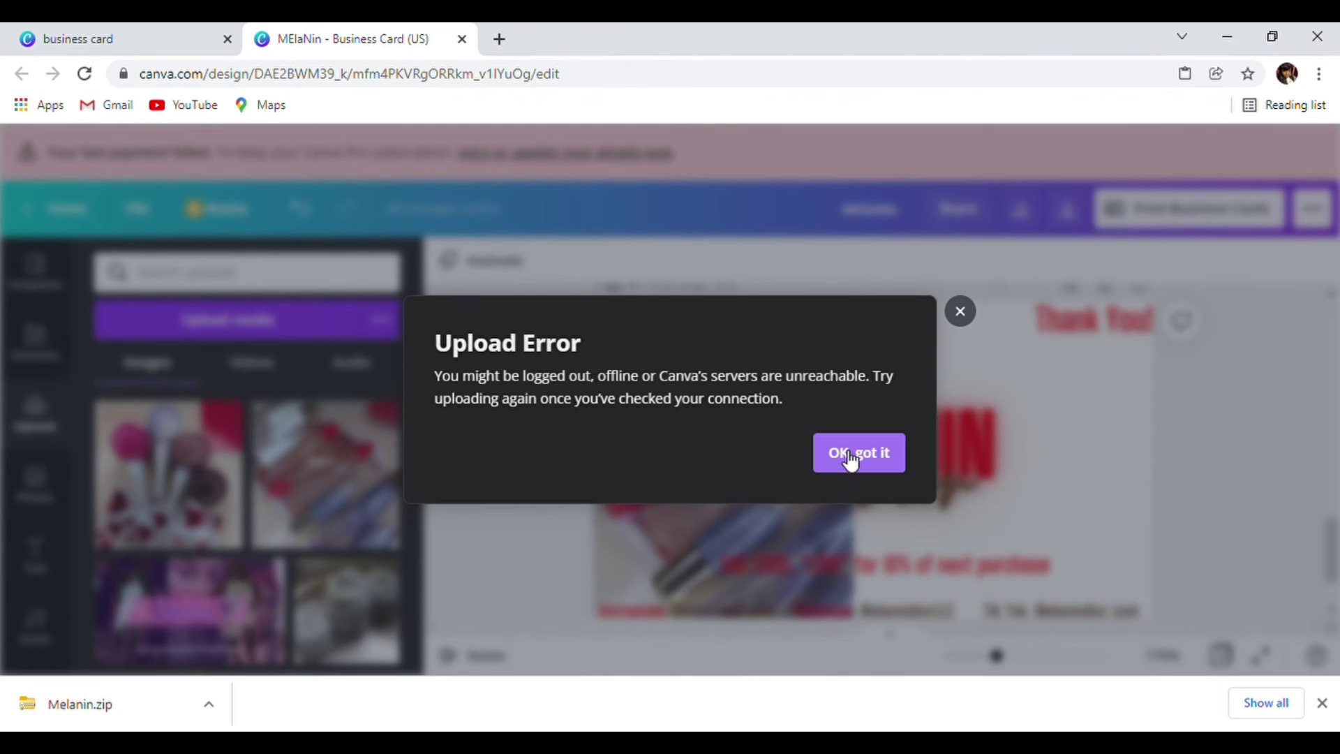
pyautogui.click(850, 461)
pyautogui.scroll(-10, 212, 468)
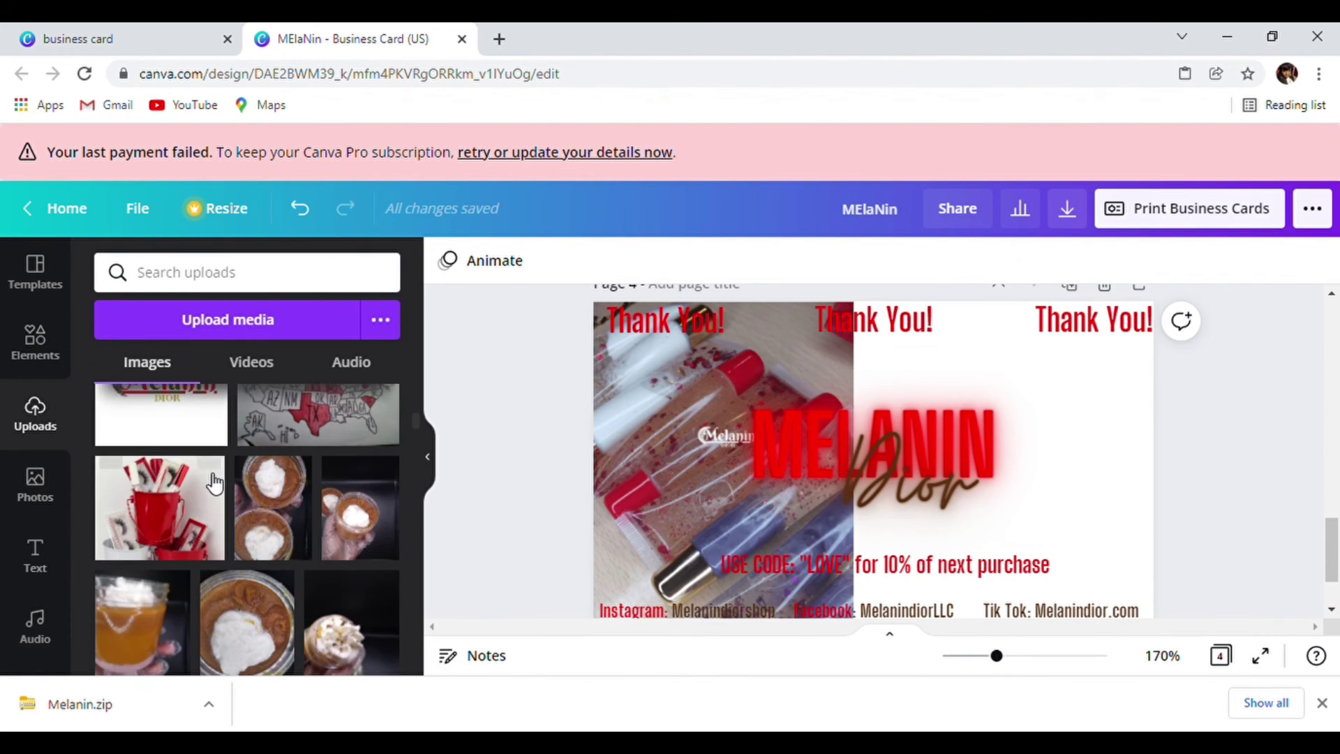
pyautogui.scroll(3, 212, 468)
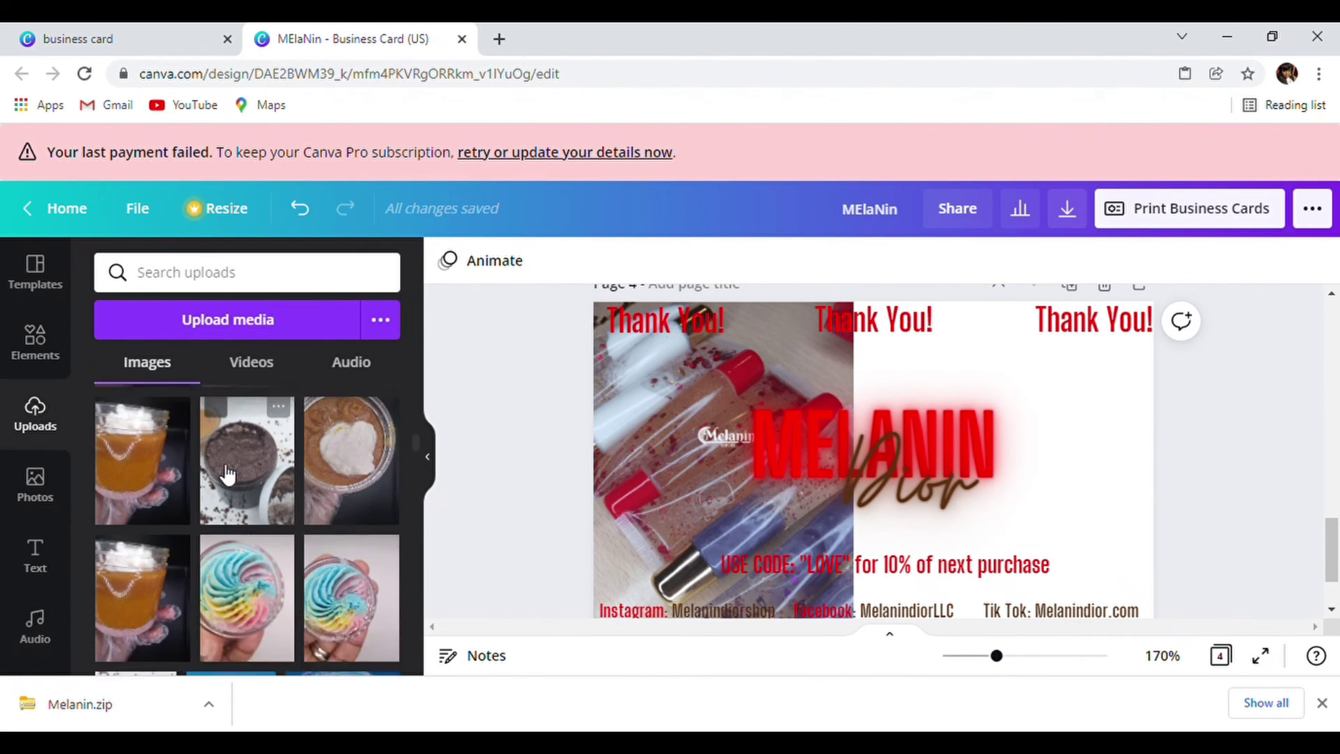
pyautogui.click(159, 504)
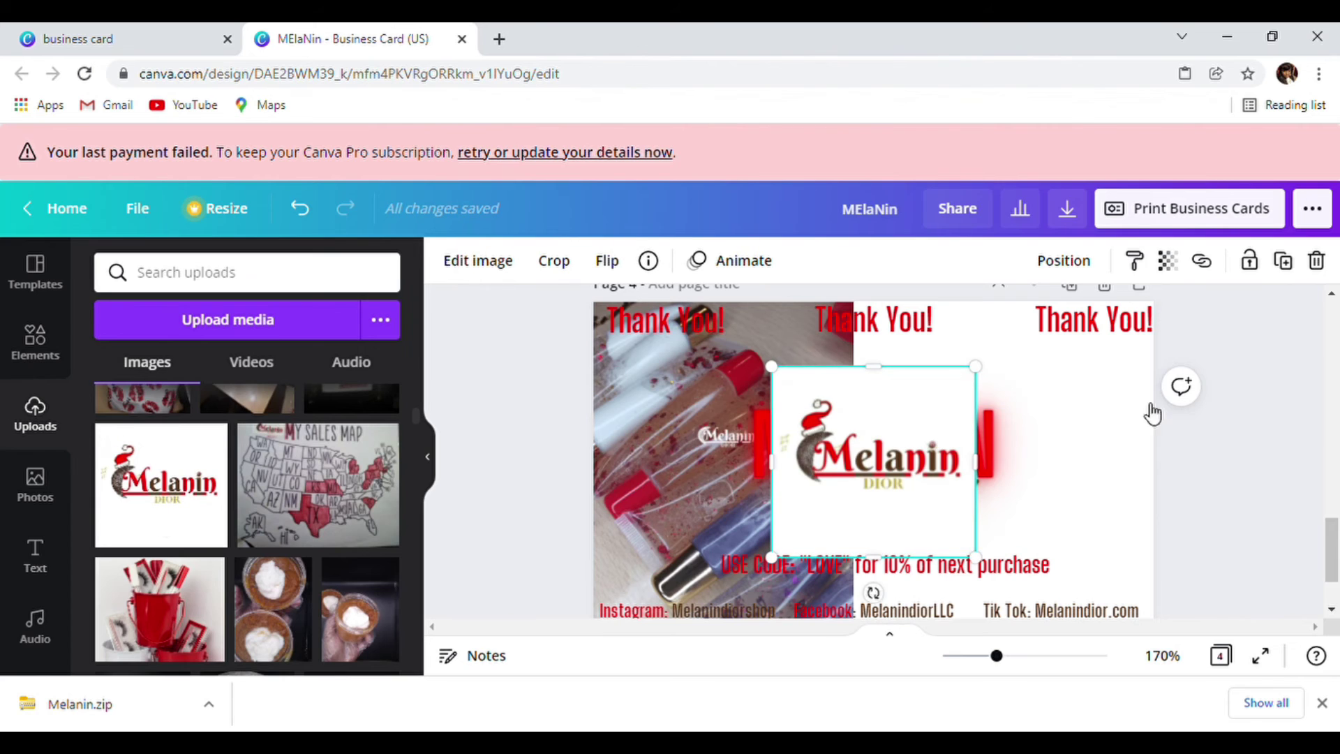
pyautogui.moveTo(885, 407); pyautogui.dragTo(1079, 395)
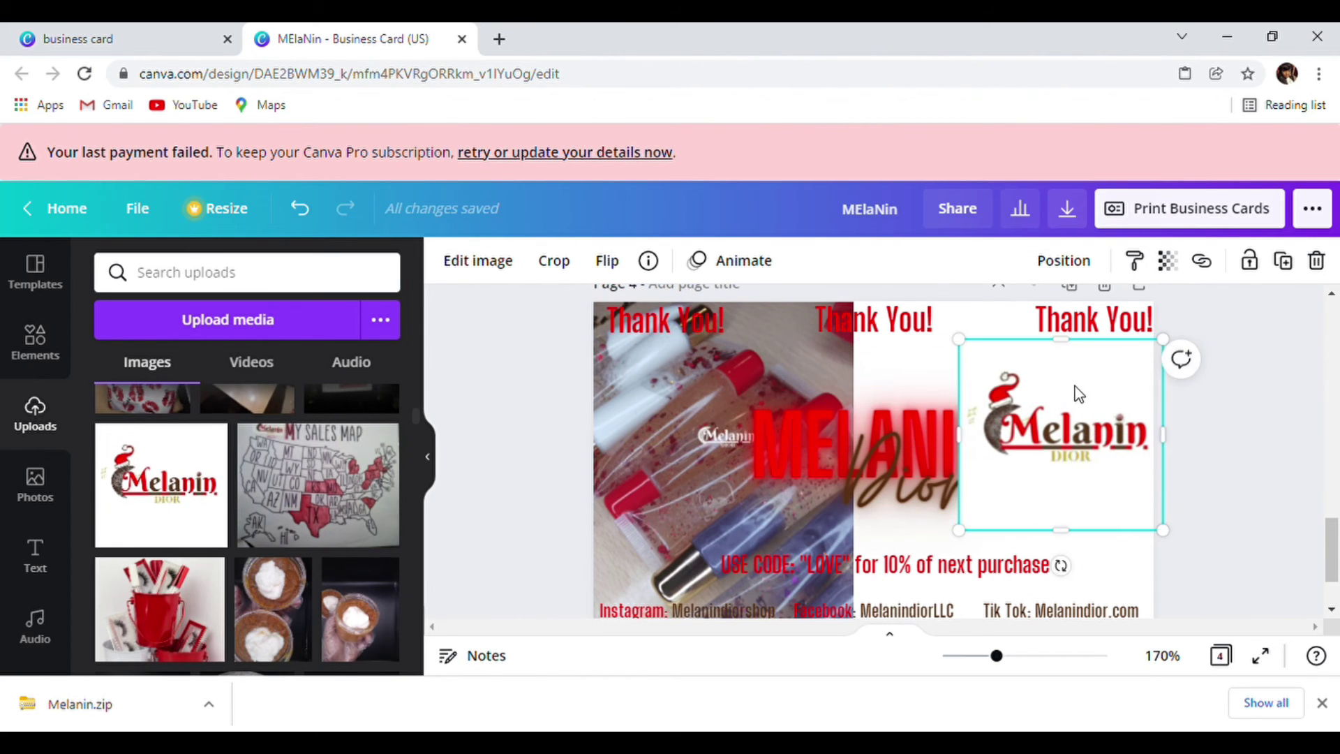
# Step: Remove the background from the Santa-hat logo on page 4, then shrink it into the gap between the second and third "Thank You!" texts
pyautogui.click(465, 263)
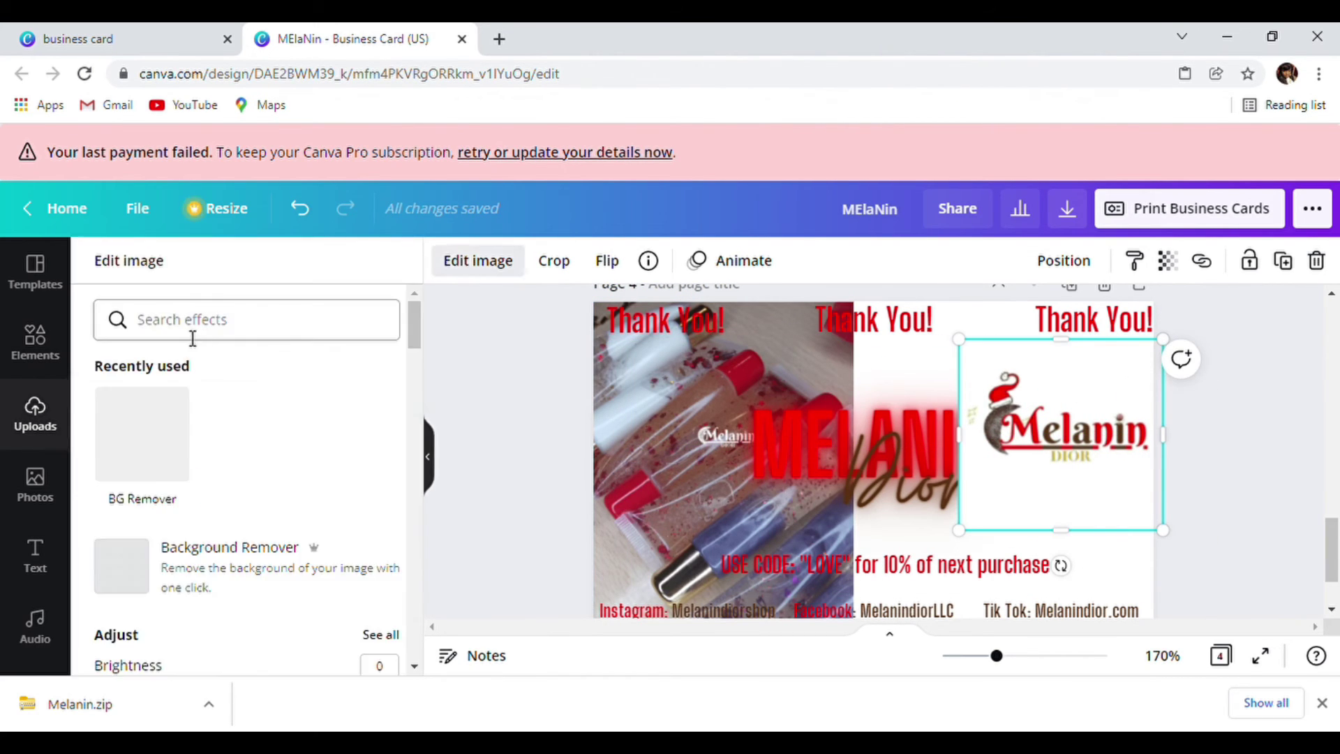
pyautogui.click(155, 426)
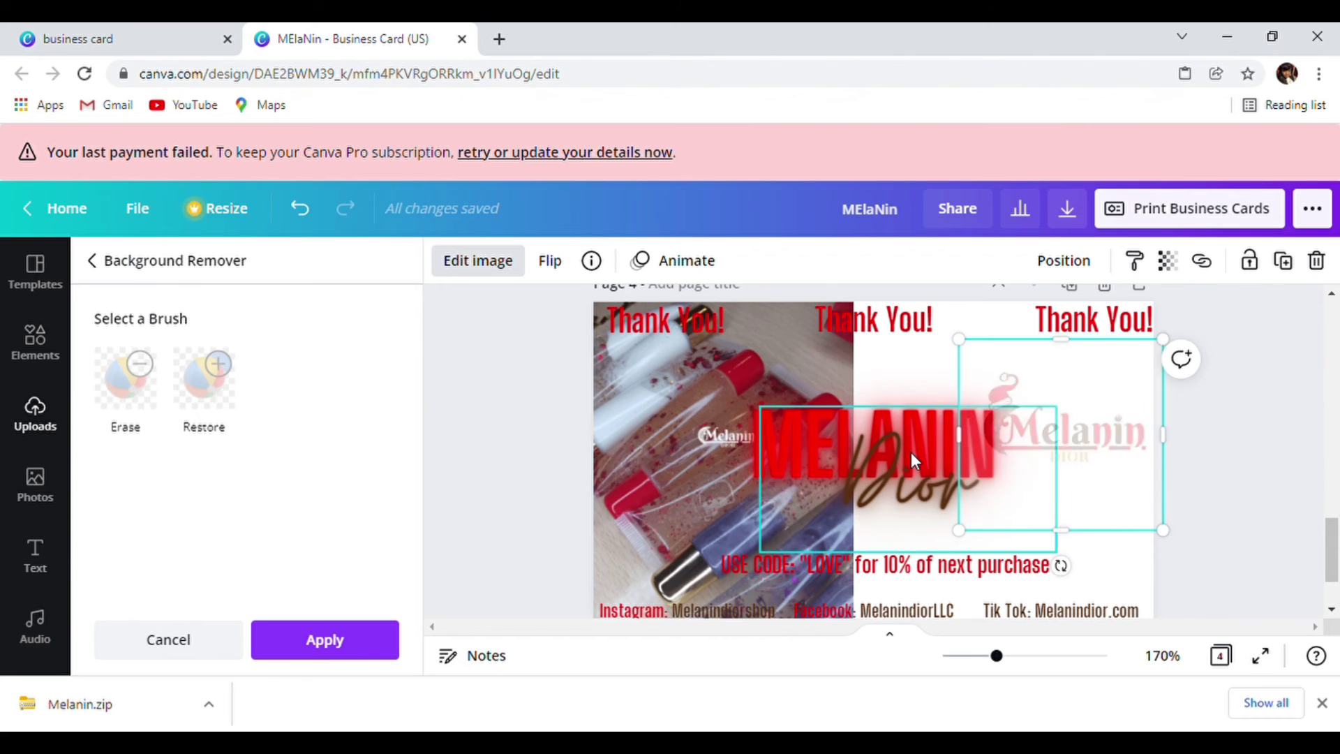
pyautogui.rightClick(1091, 439)
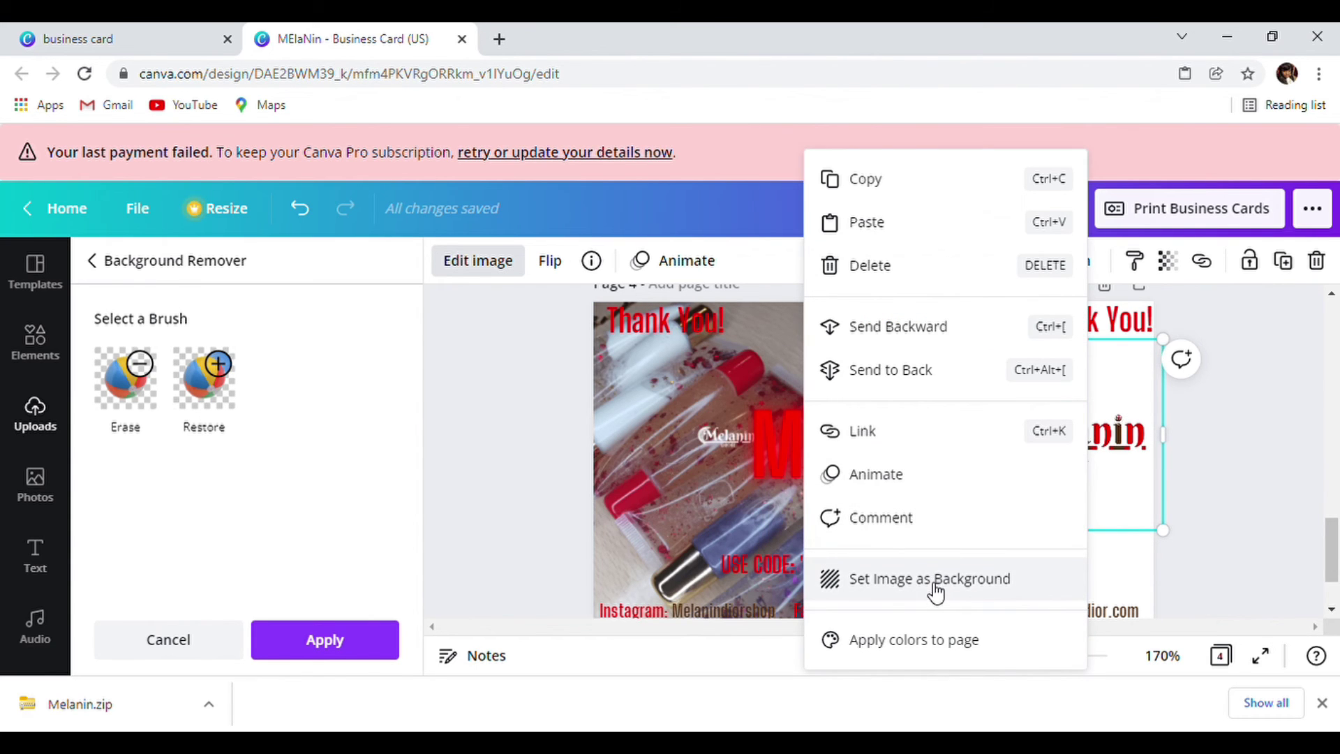
pyautogui.click(954, 329)
pyautogui.moveTo(1114, 443); pyautogui.dragTo(1038, 360)
pyautogui.moveTo(1075, 433); pyautogui.dragTo(978, 322)
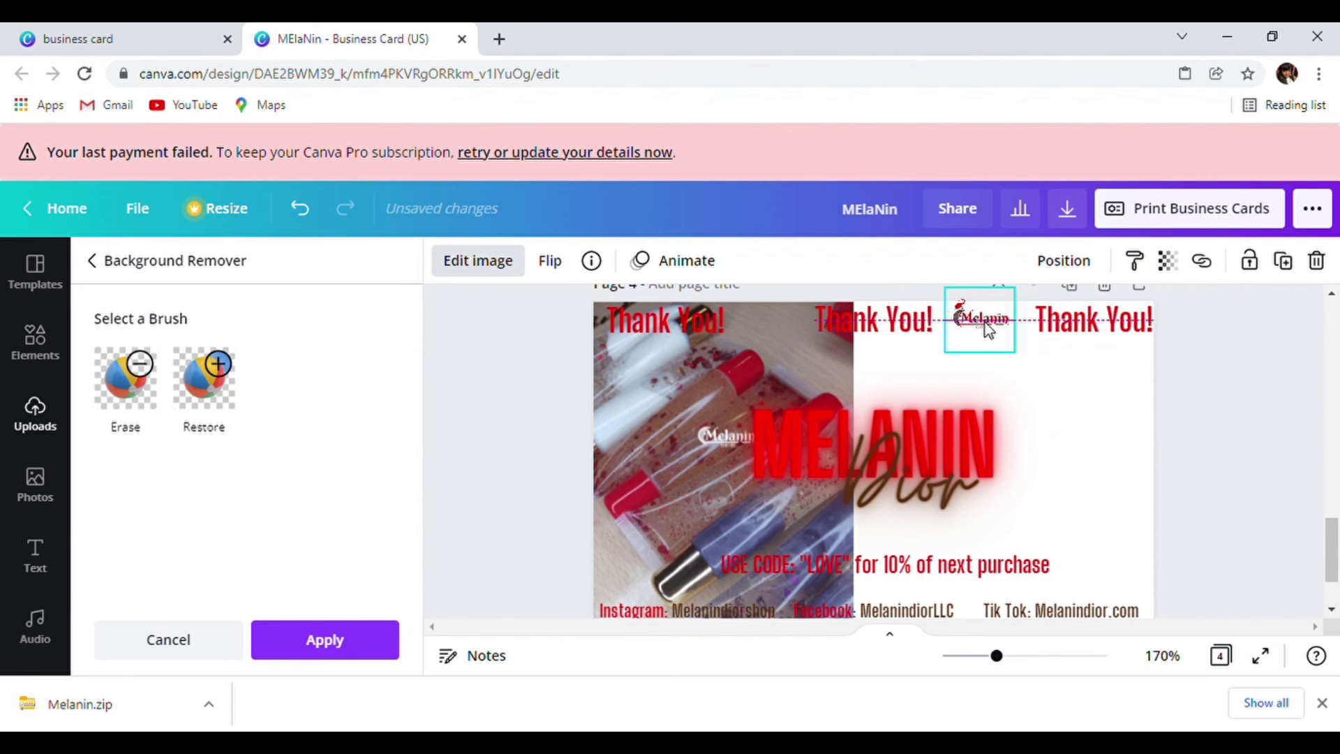
# Step: Copy the small Santa-hat logo and place the pasted copy between the first and second "Thank You!" texts
pyautogui.rightClick(980, 321)
pyautogui.click(1044, 284)
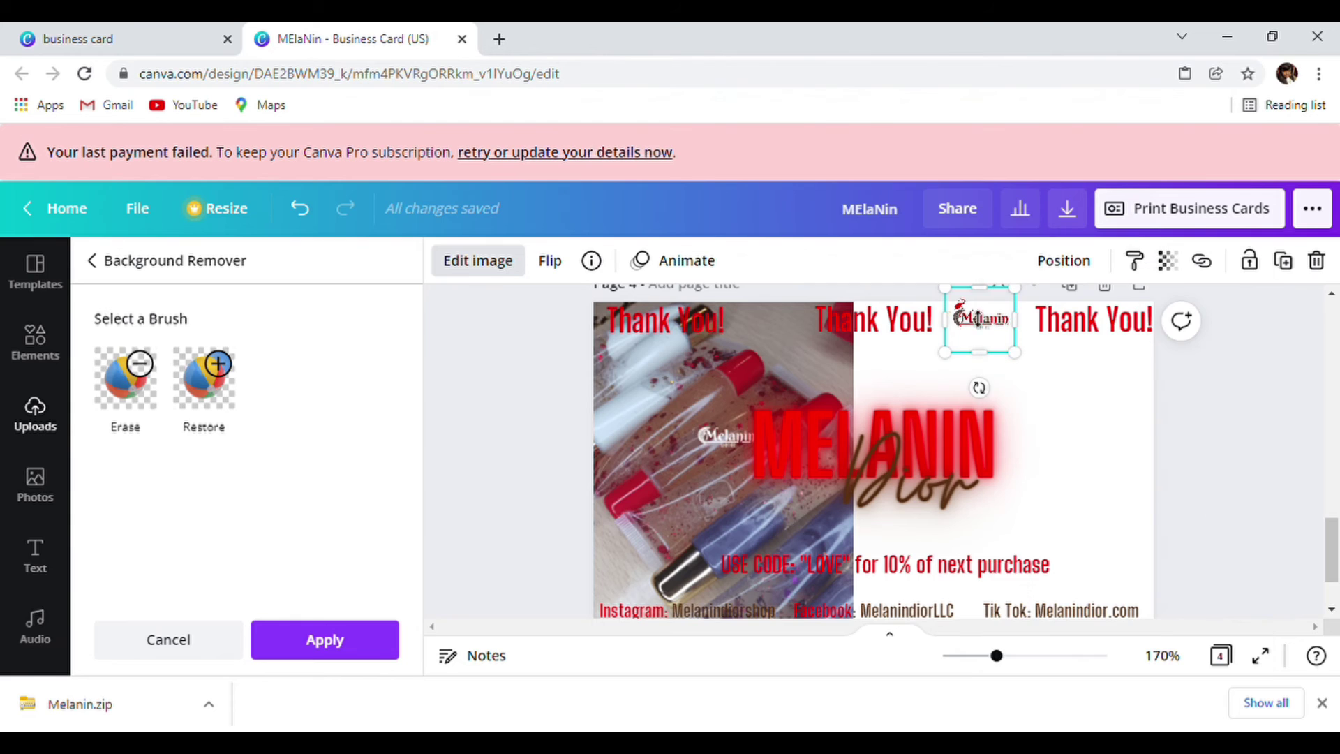
pyautogui.rightClick(897, 377)
pyautogui.click(913, 441)
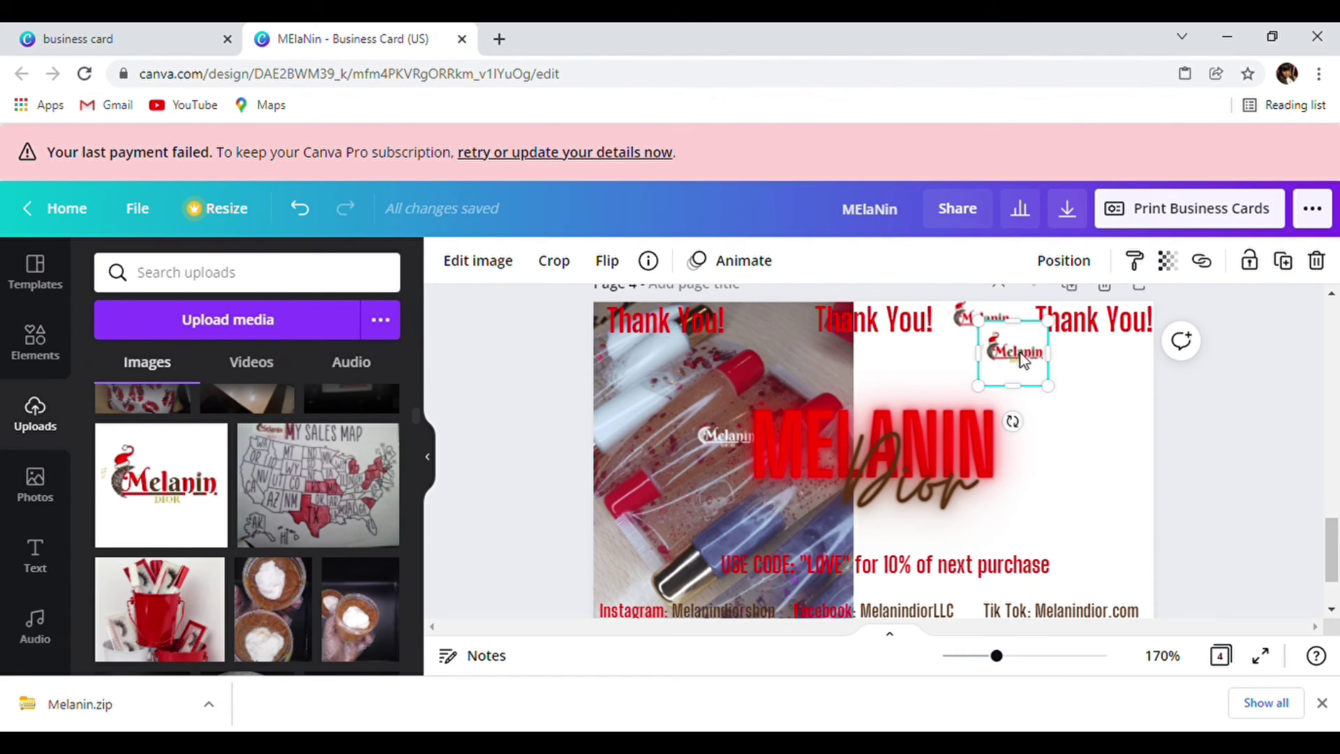
pyautogui.moveTo(1023, 360); pyautogui.dragTo(781, 335)
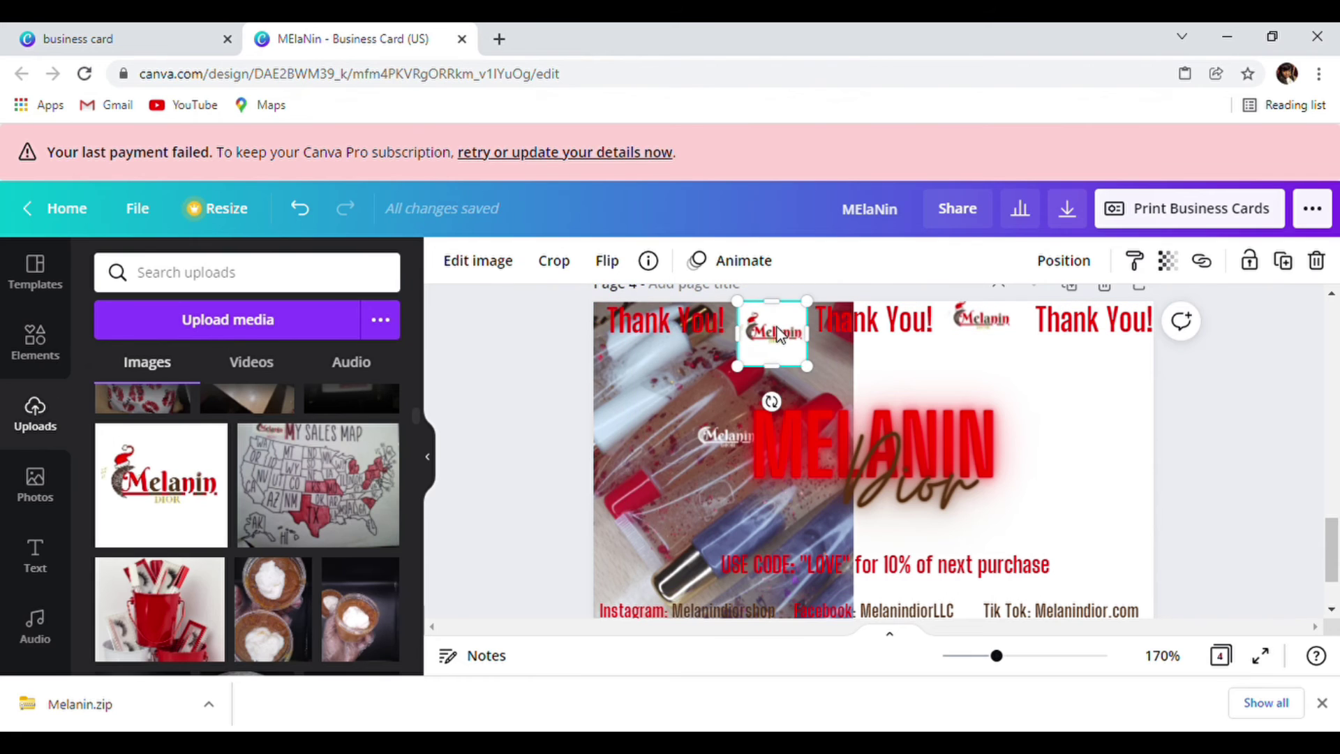
# Step: Remove the background from the copied logo and line it up with the row of "Thank You!" texts
pyautogui.click(488, 263)
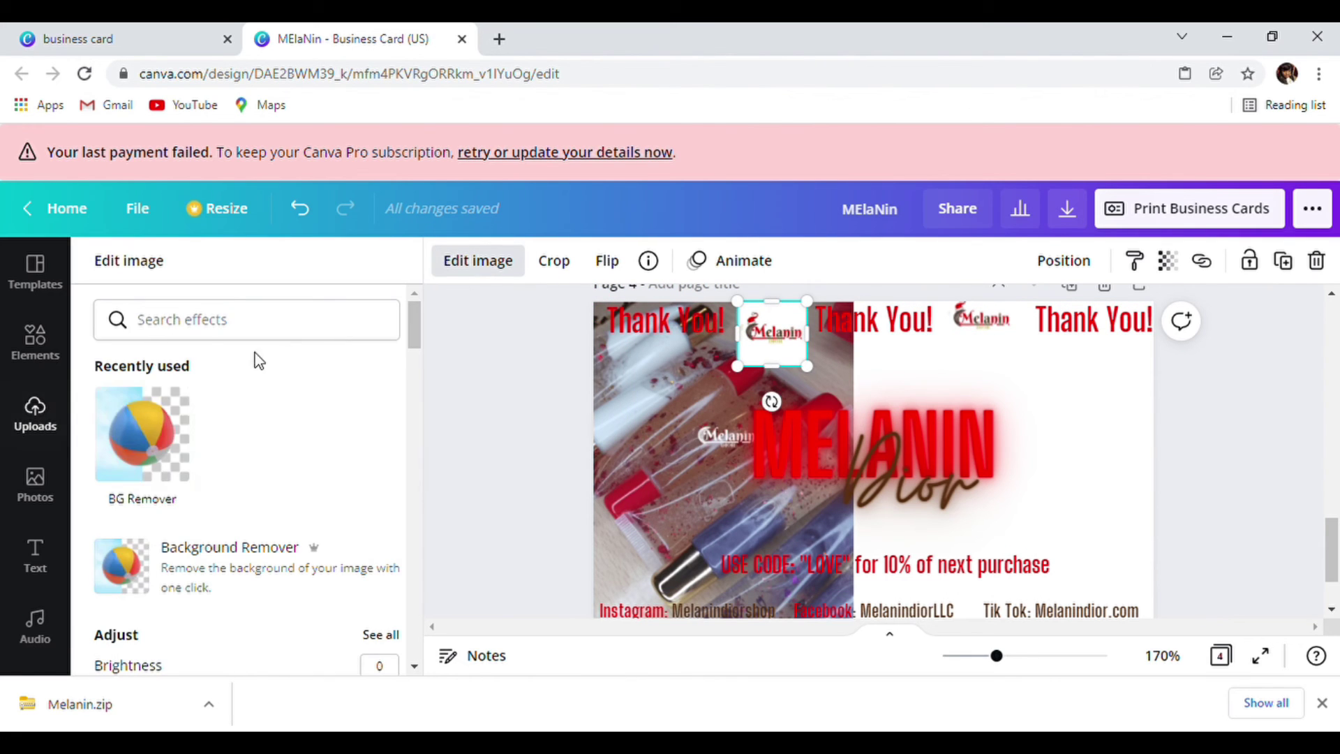
pyautogui.click(181, 439)
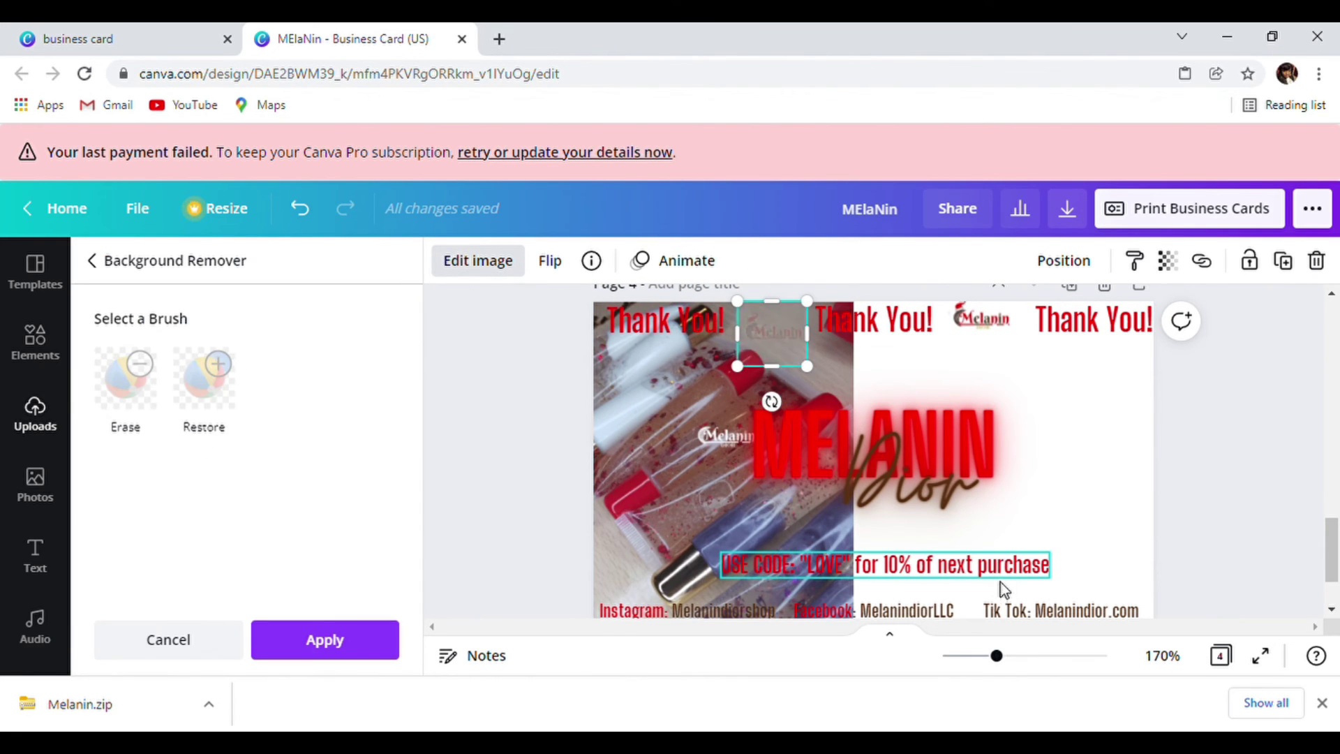
pyautogui.moveTo(778, 336); pyautogui.dragTo(789, 336)
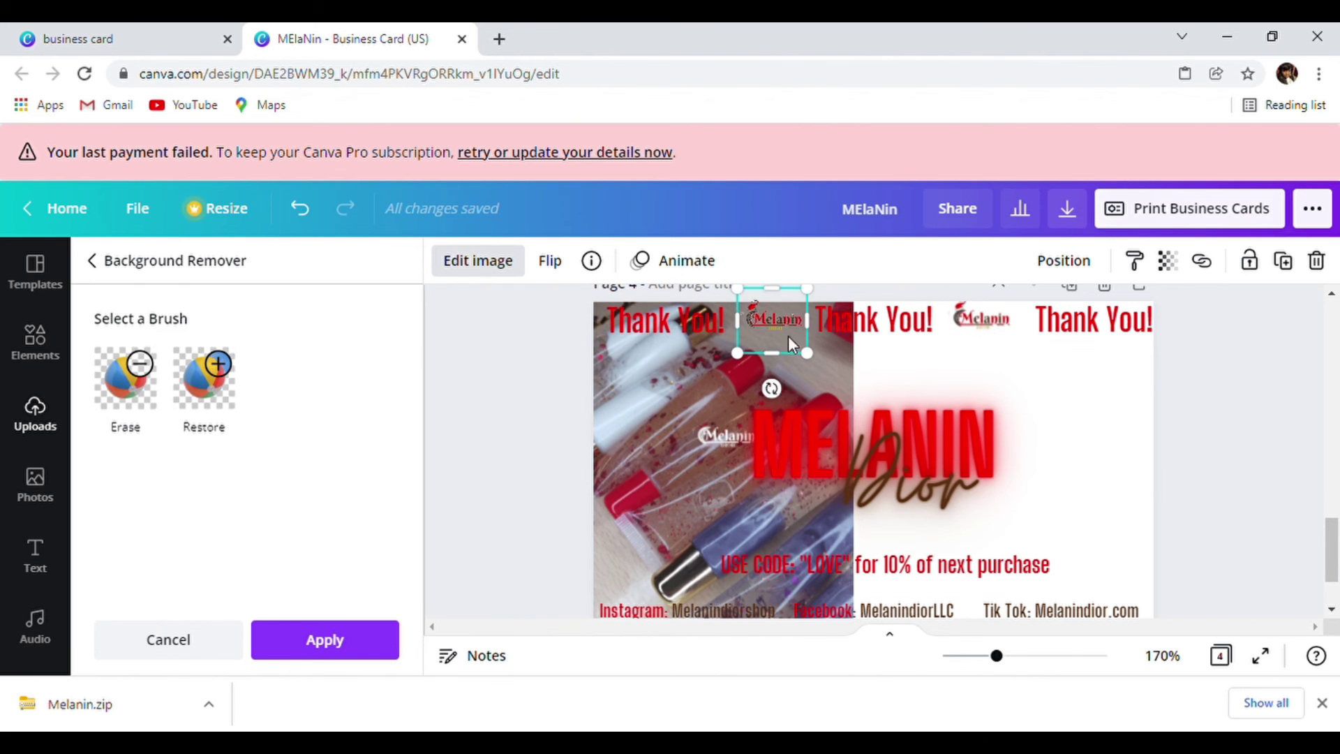
# Step: Adjust the position of the logo between the second and third "Thank You!" texts to line up with the other logo
pyautogui.click(997, 324)
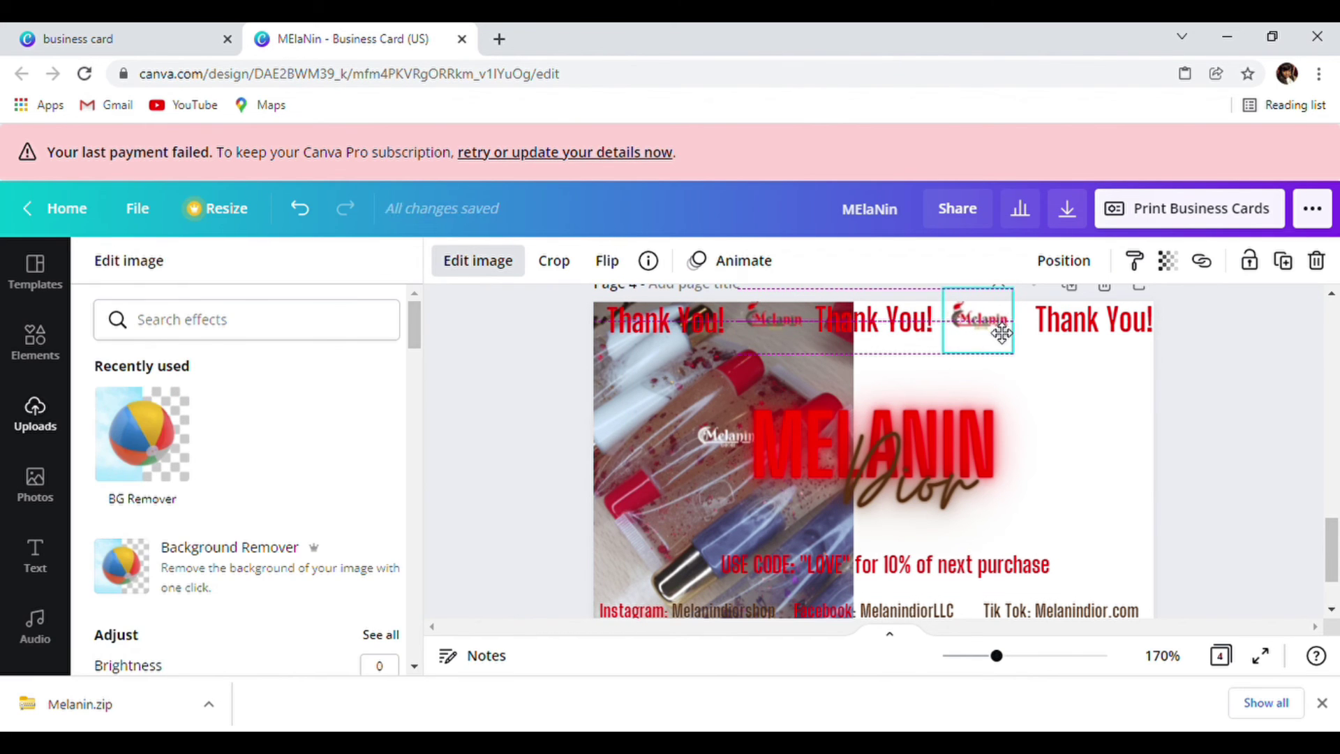
pyautogui.moveTo(994, 324); pyautogui.dragTo(1008, 335)
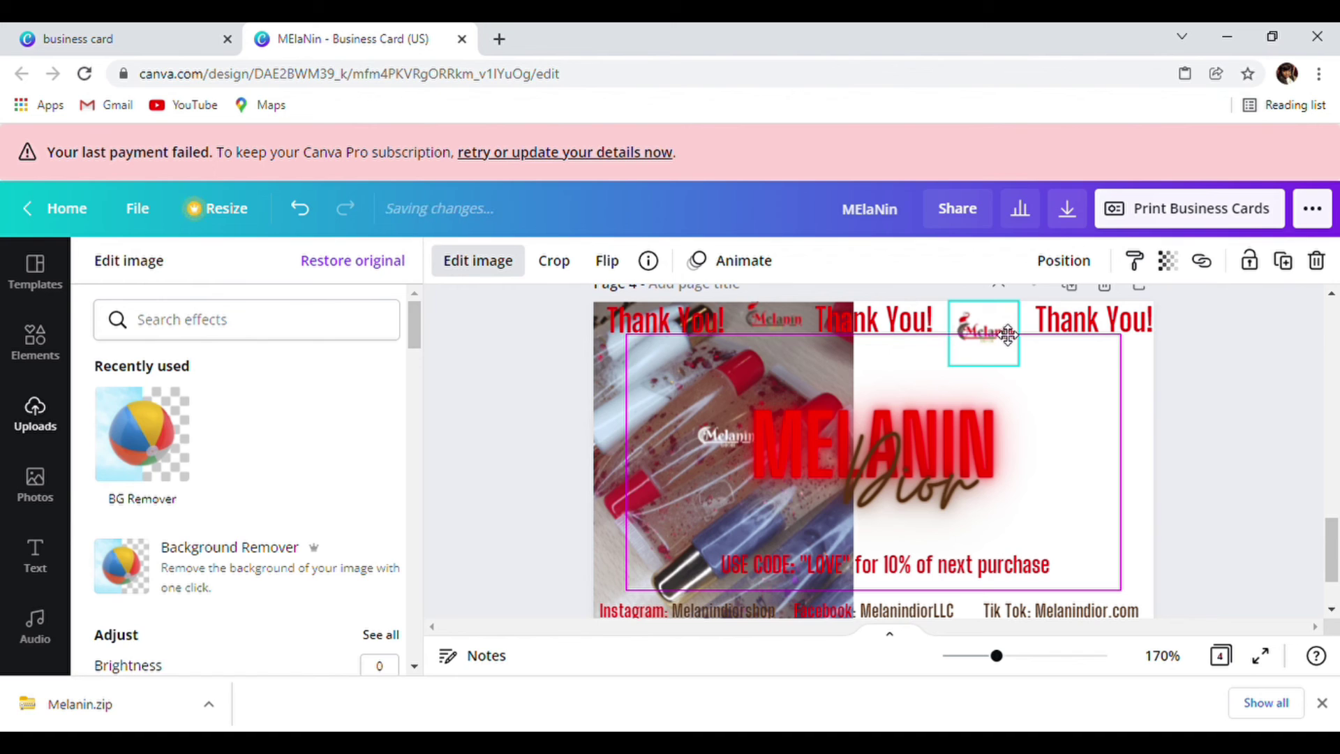
pyautogui.click(1099, 384)
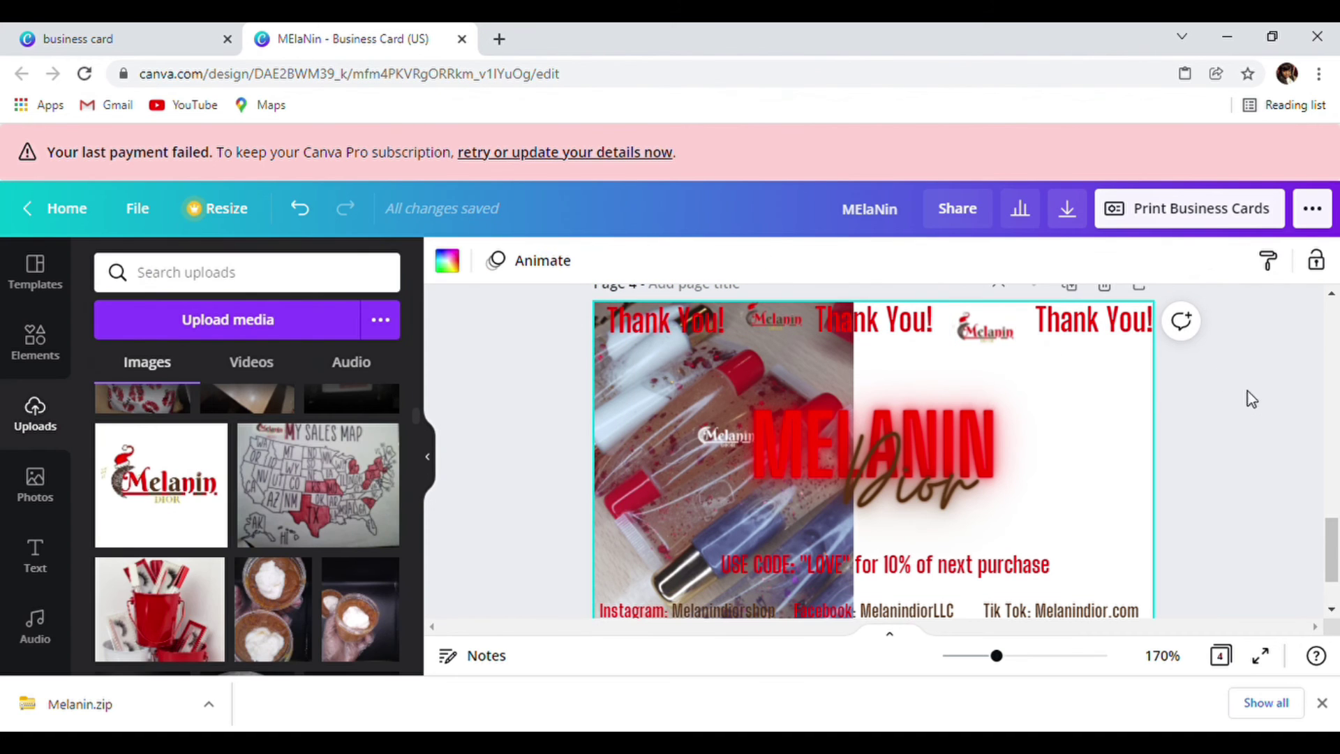
pyautogui.moveTo(988, 342); pyautogui.dragTo(994, 338)
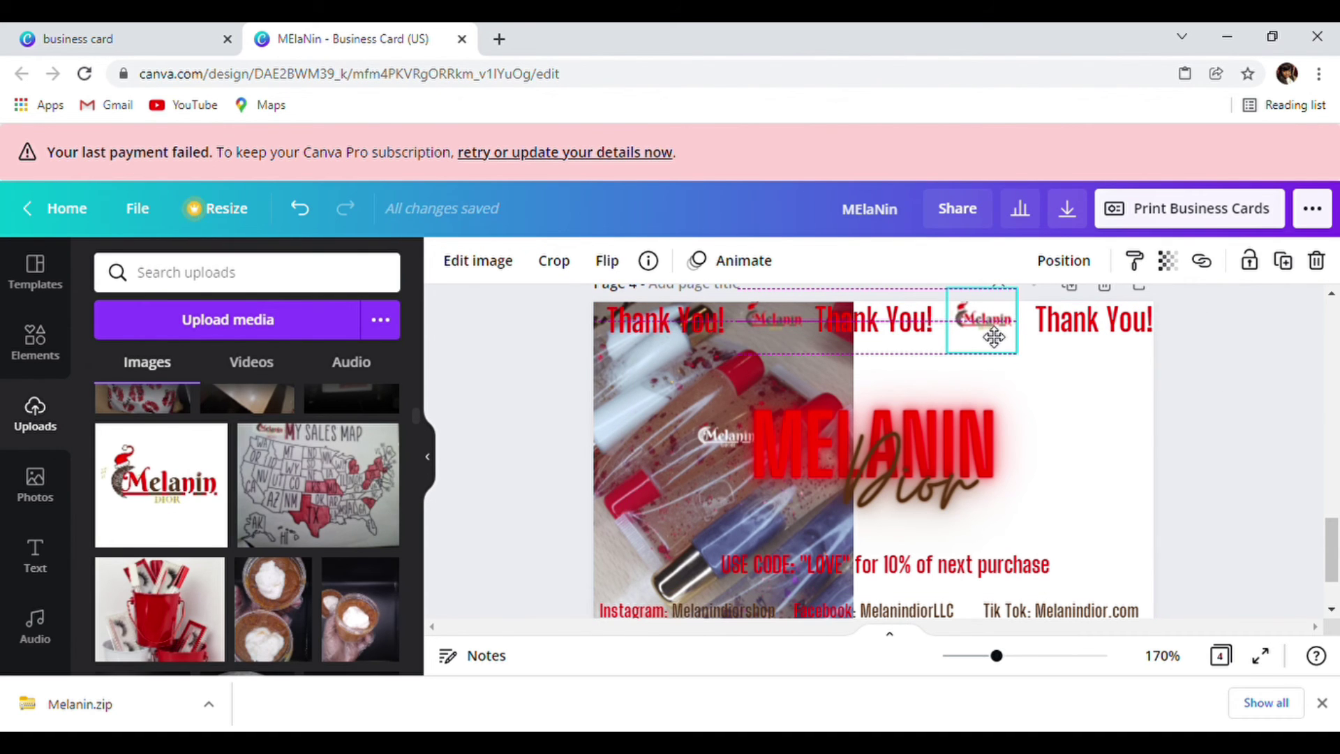
pyautogui.click(1234, 408)
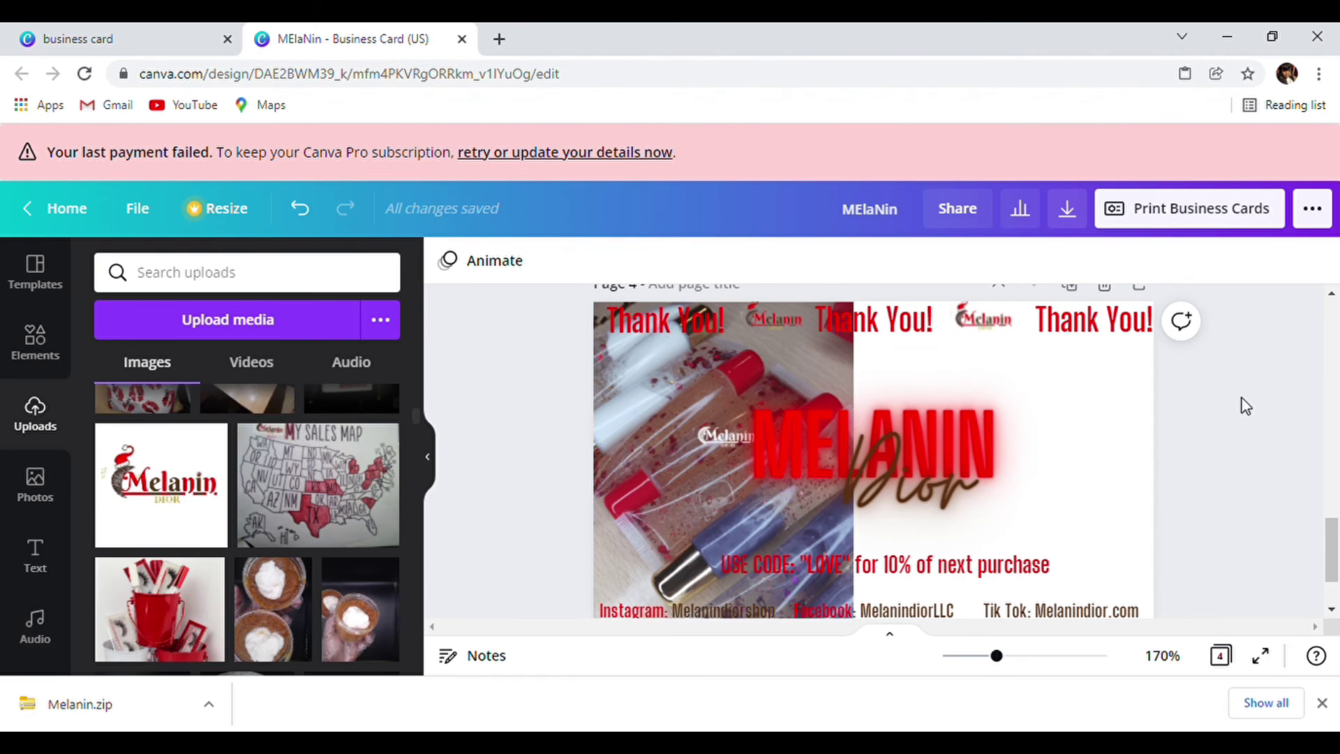
# Step: Delete the logo between the second and third "Thank You!" texts on page 4
pyautogui.scroll(-1, 1242, 405)
pyautogui.scroll(2, 1243, 405)
pyautogui.click(998, 427)
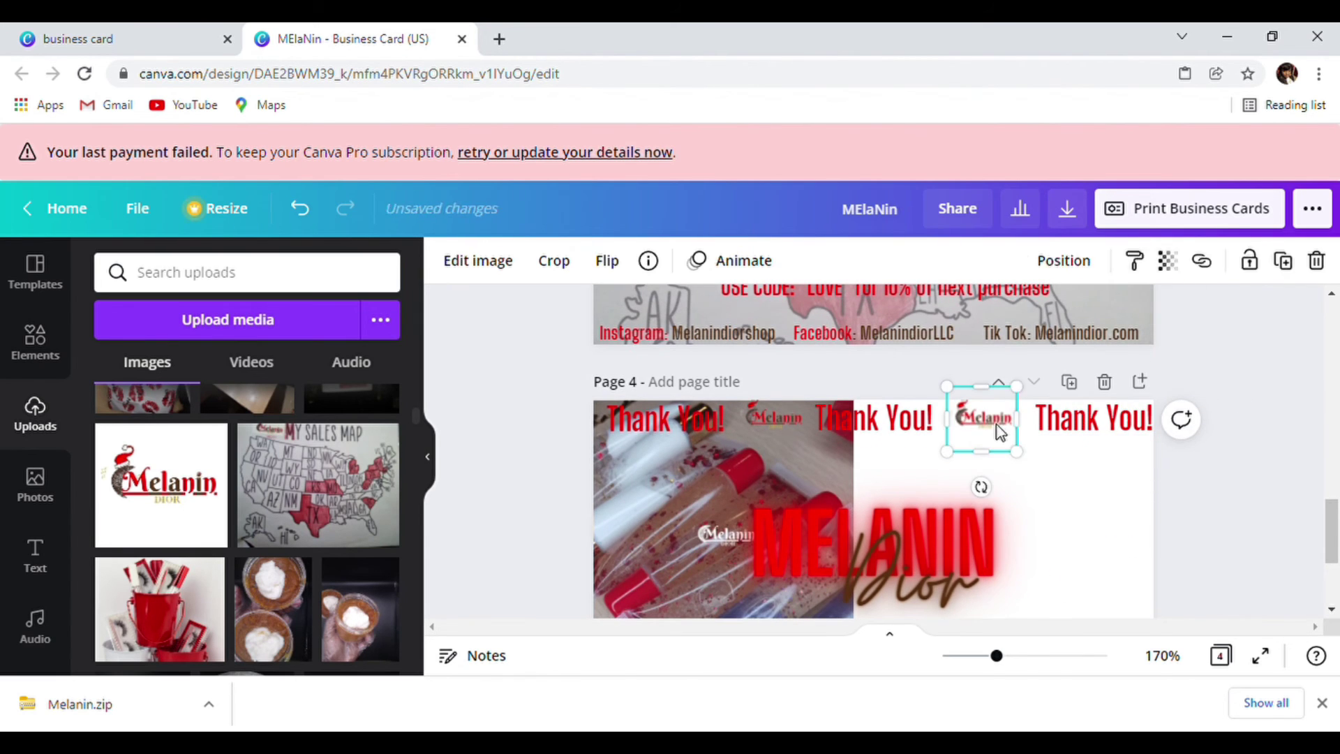
pyautogui.rightClick(996, 424)
pyautogui.click(1054, 367)
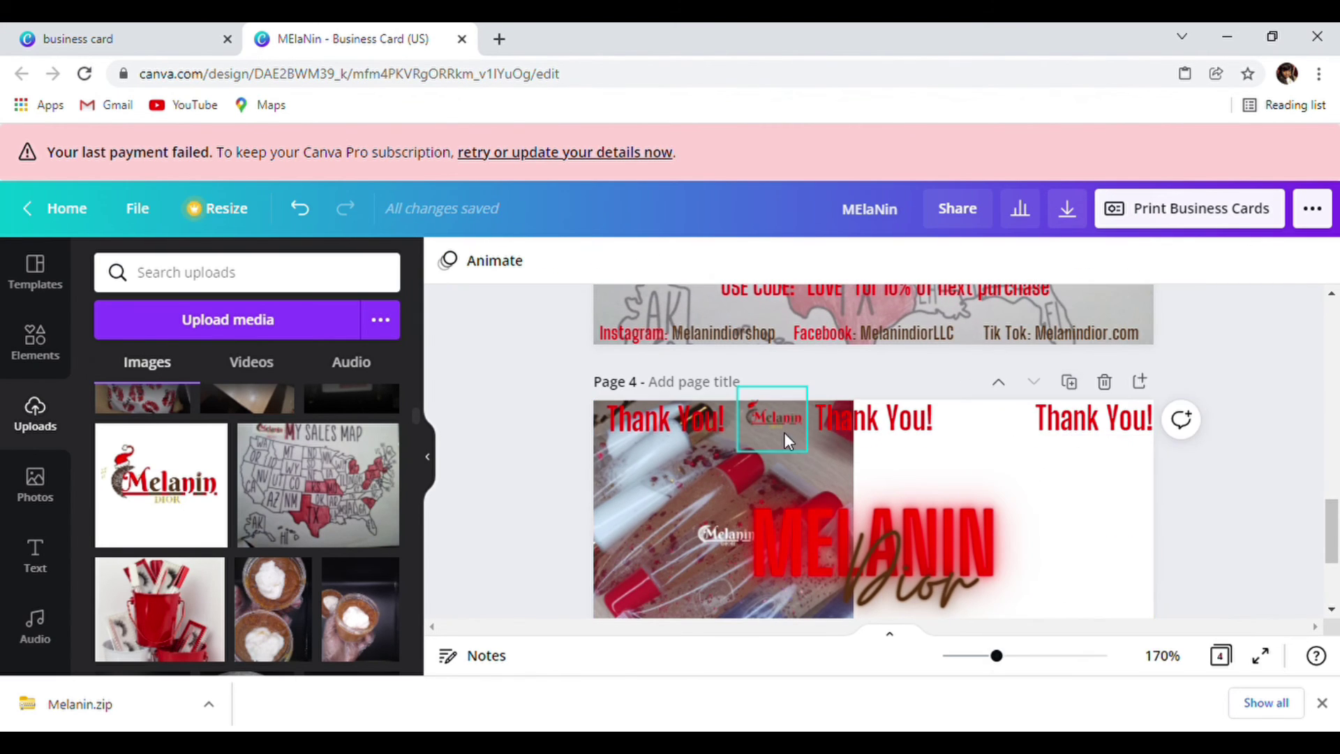
# Step: Move the remaining Santa-hat logo from the lip gloss photo into the gap between the second and third "Thank You!" texts
pyautogui.scroll(-1, 784, 436)
pyautogui.moveTo(785, 338); pyautogui.dragTo(1029, 359)
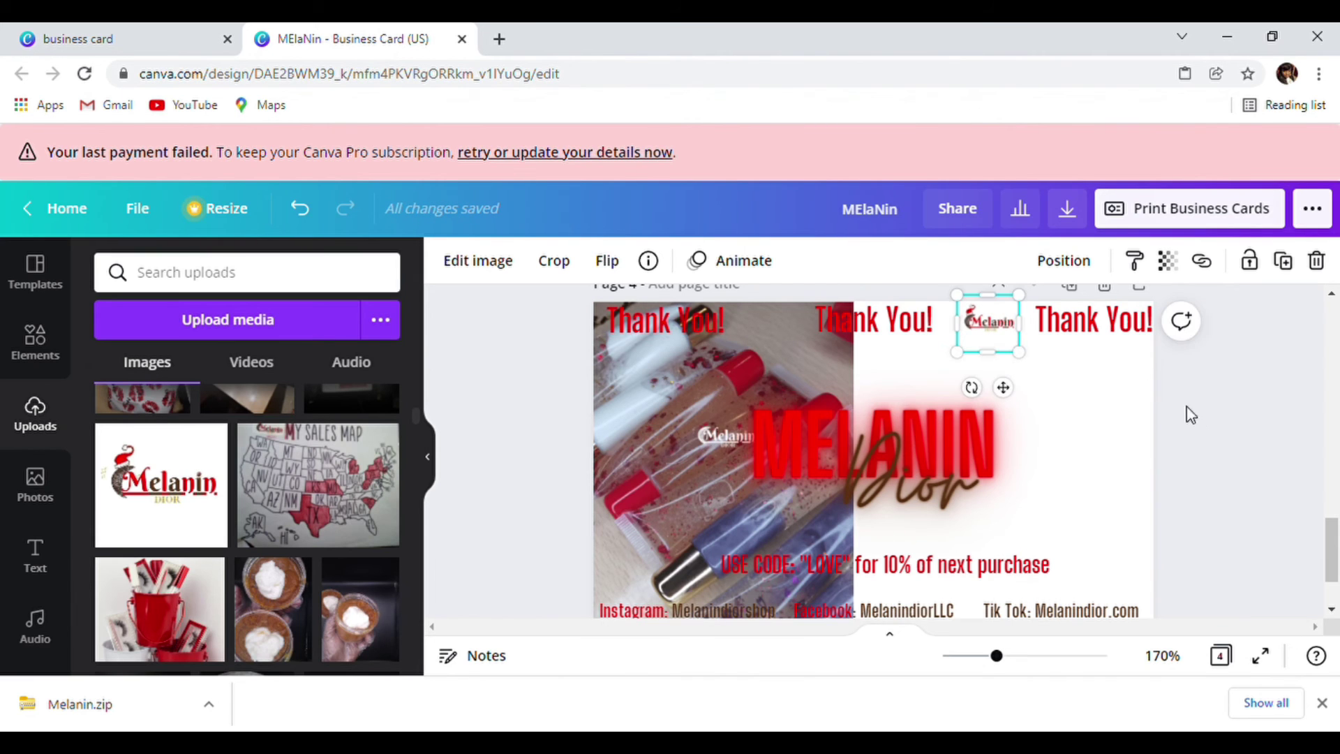
pyautogui.click(1287, 403)
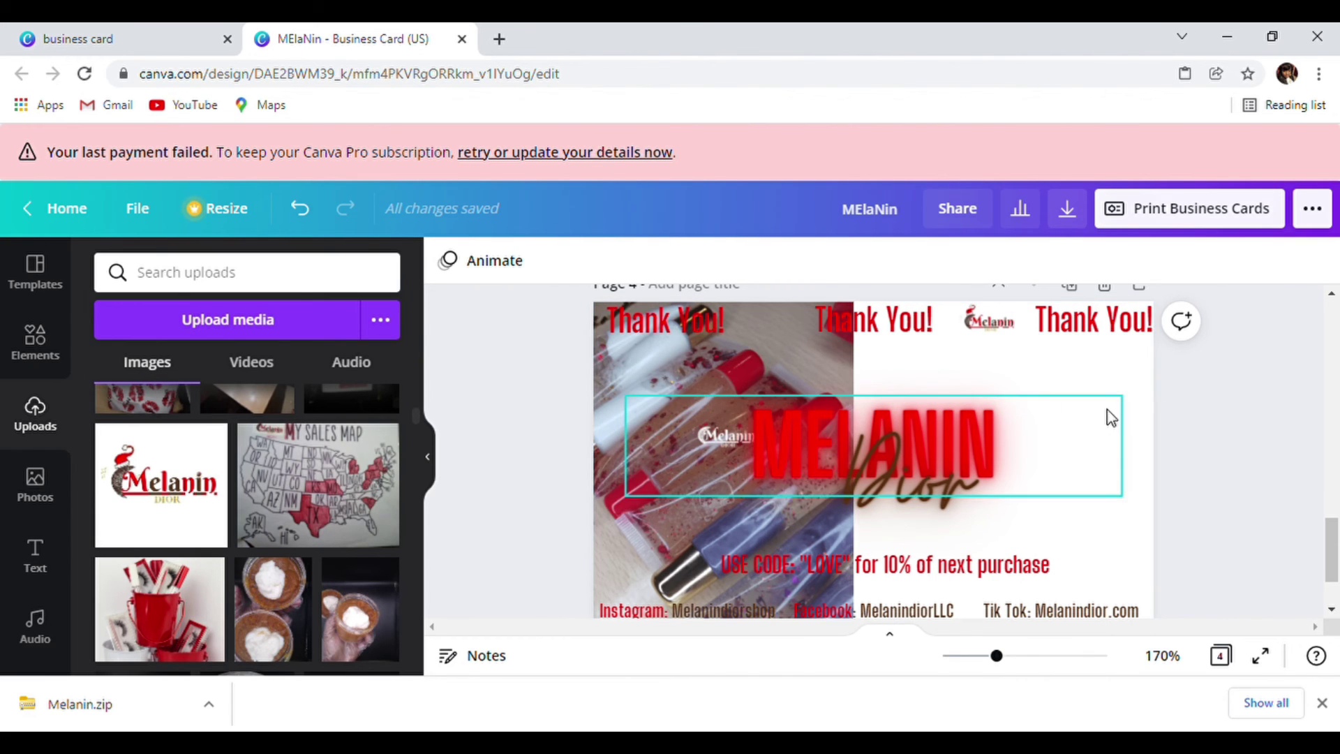
# Step: Review the layout of all four business card pages, from the drink and lip gloss card to the logo card
pyautogui.scroll(-2, 1254, 404)
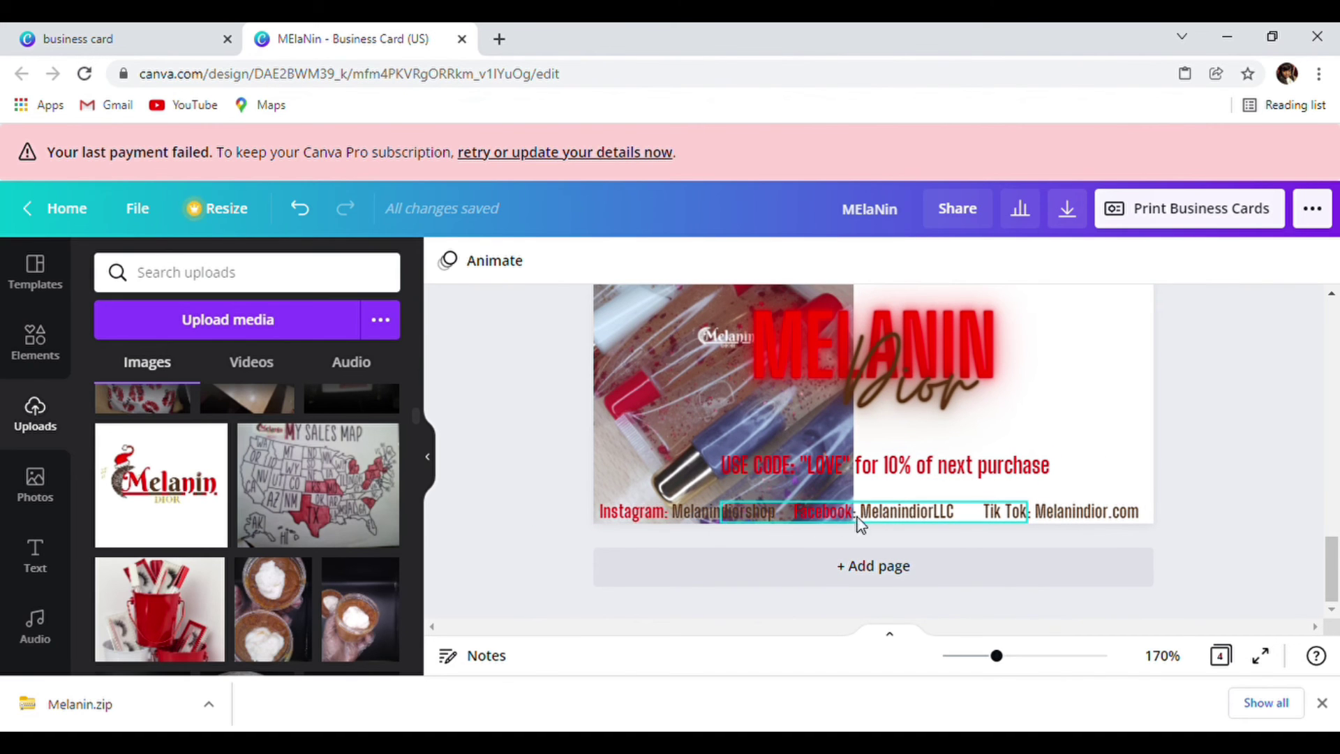
pyautogui.scroll(-3, 1213, 400)
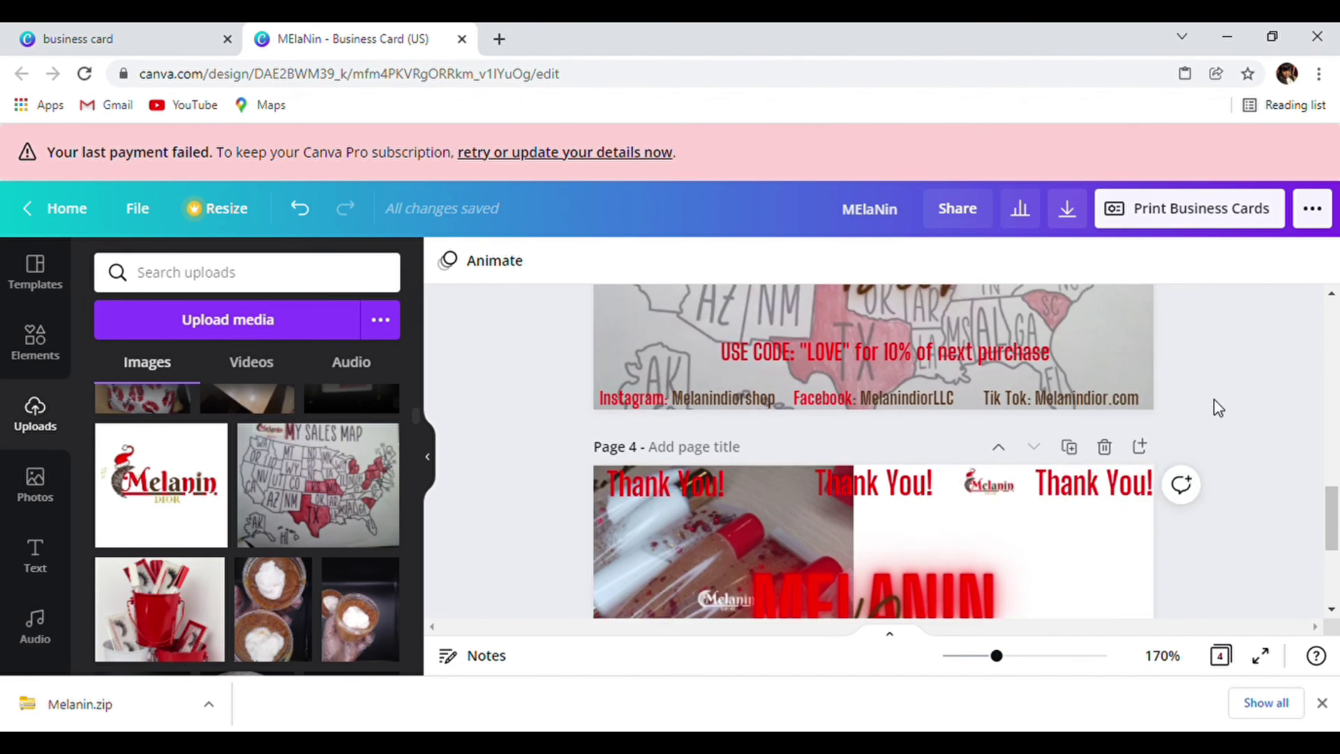
pyautogui.scroll(3, 1213, 403)
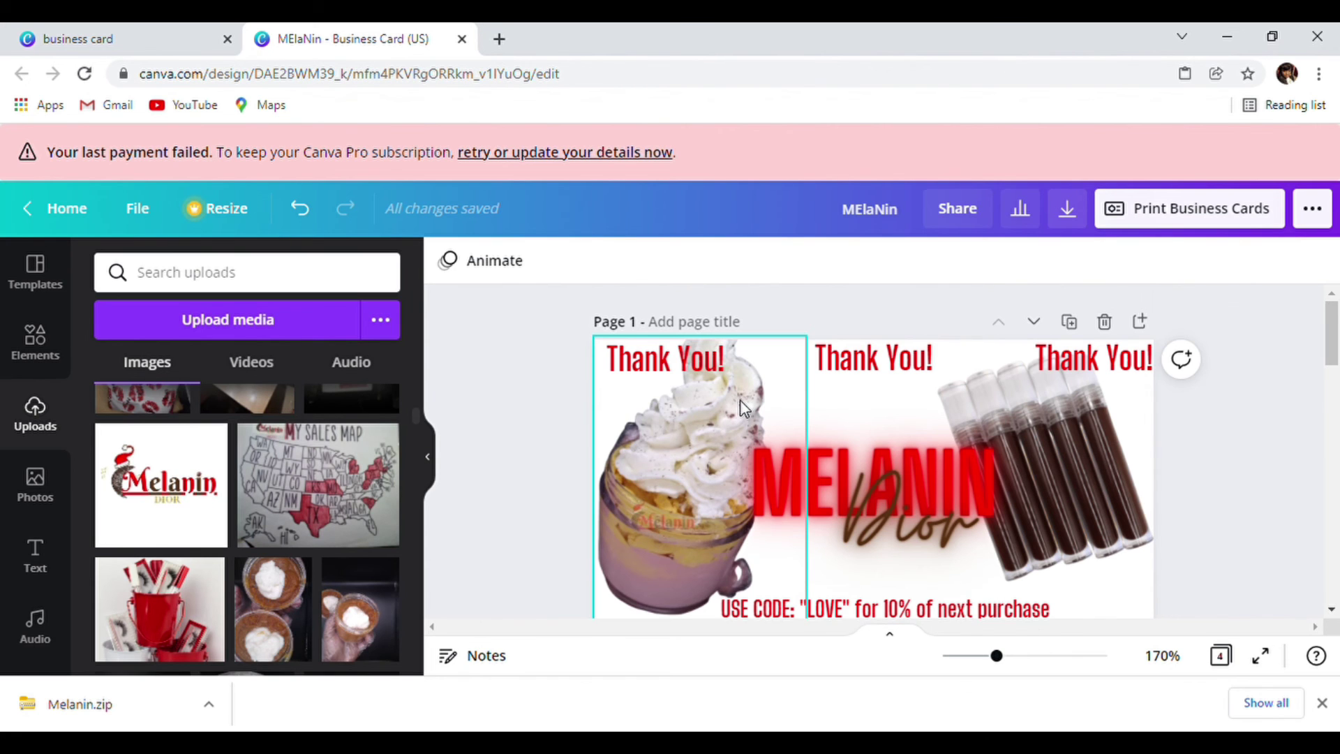
pyautogui.scroll(-1, 740, 401)
pyautogui.scroll(1, 740, 400)
pyautogui.scroll(-4, 740, 400)
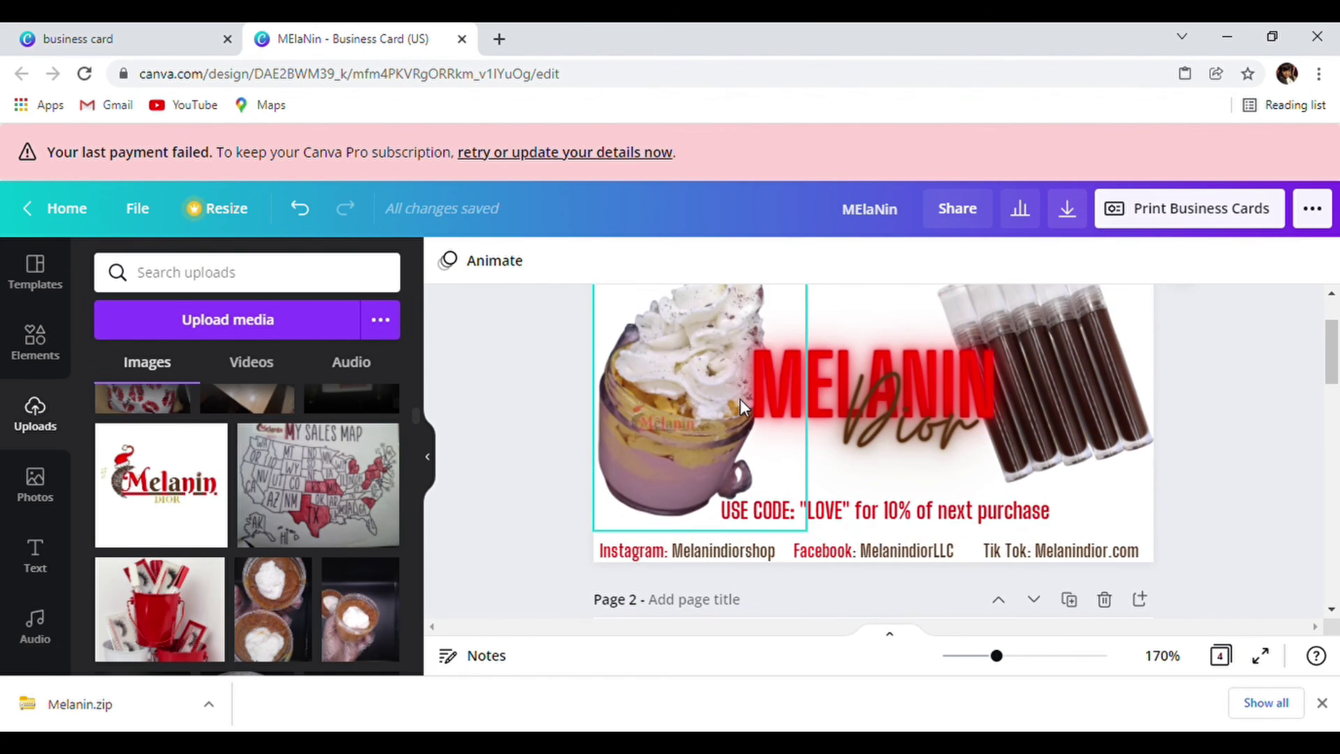
pyautogui.scroll(-1, 740, 400)
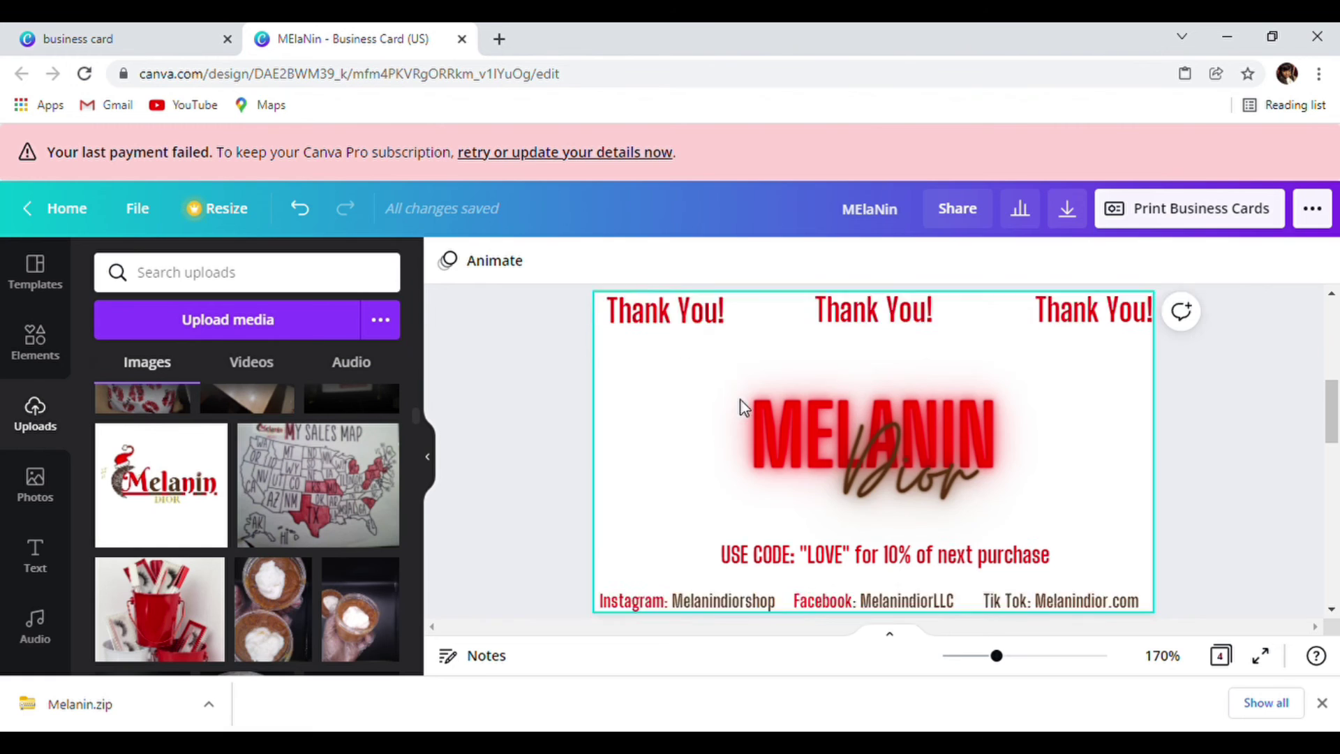
pyautogui.scroll(1, 740, 400)
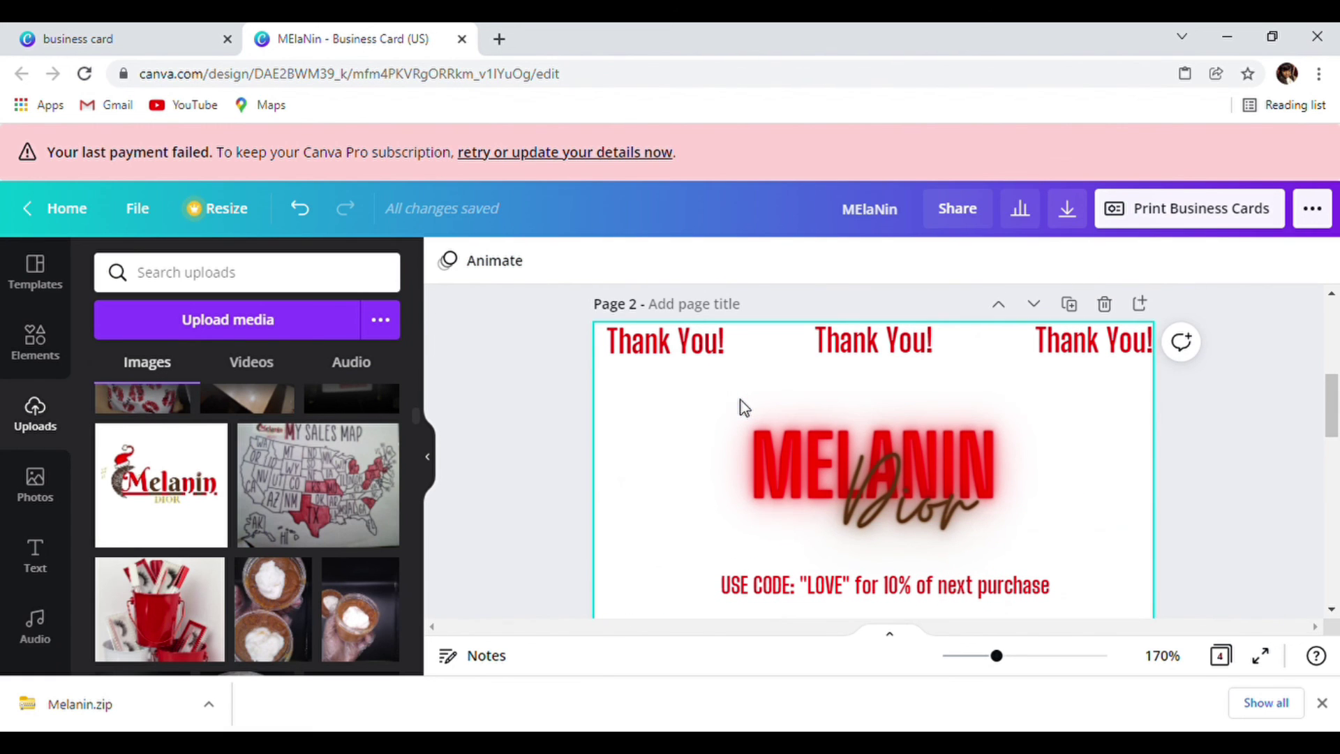
pyautogui.scroll(-5, 740, 400)
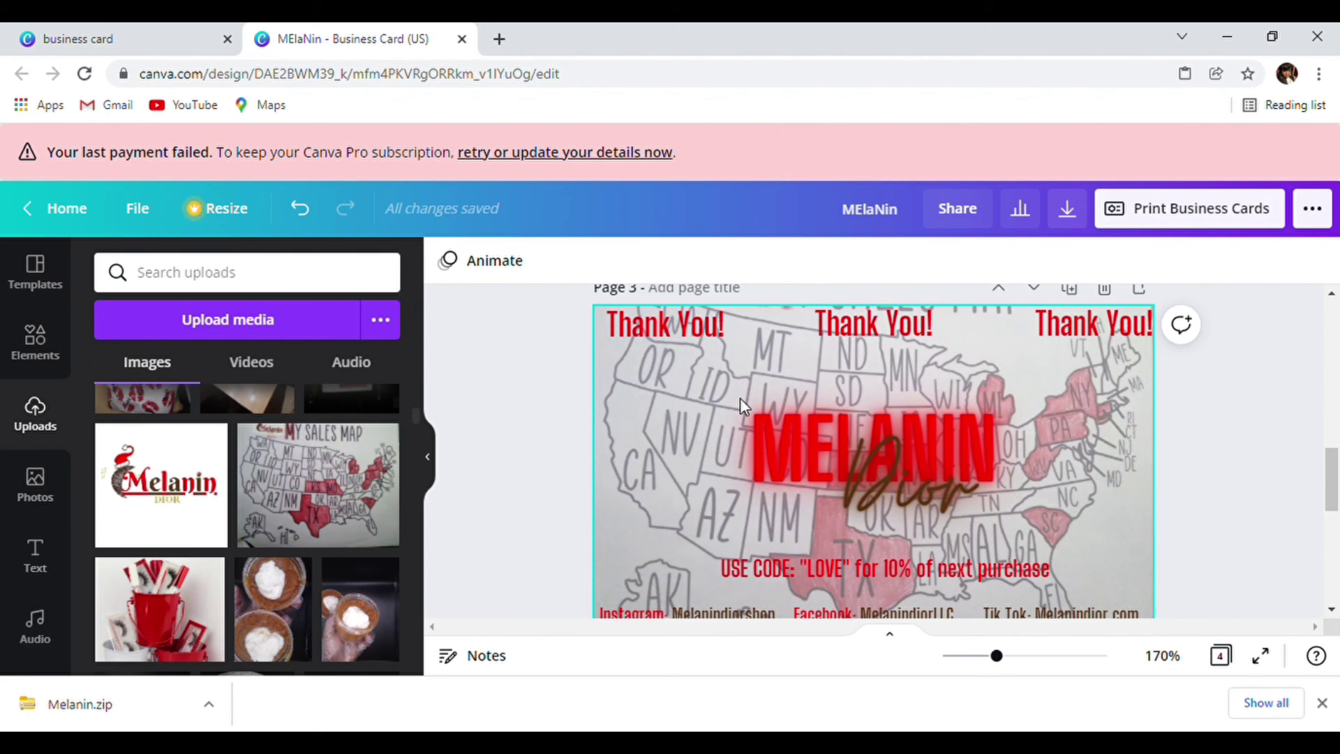
pyautogui.scroll(-5, 740, 399)
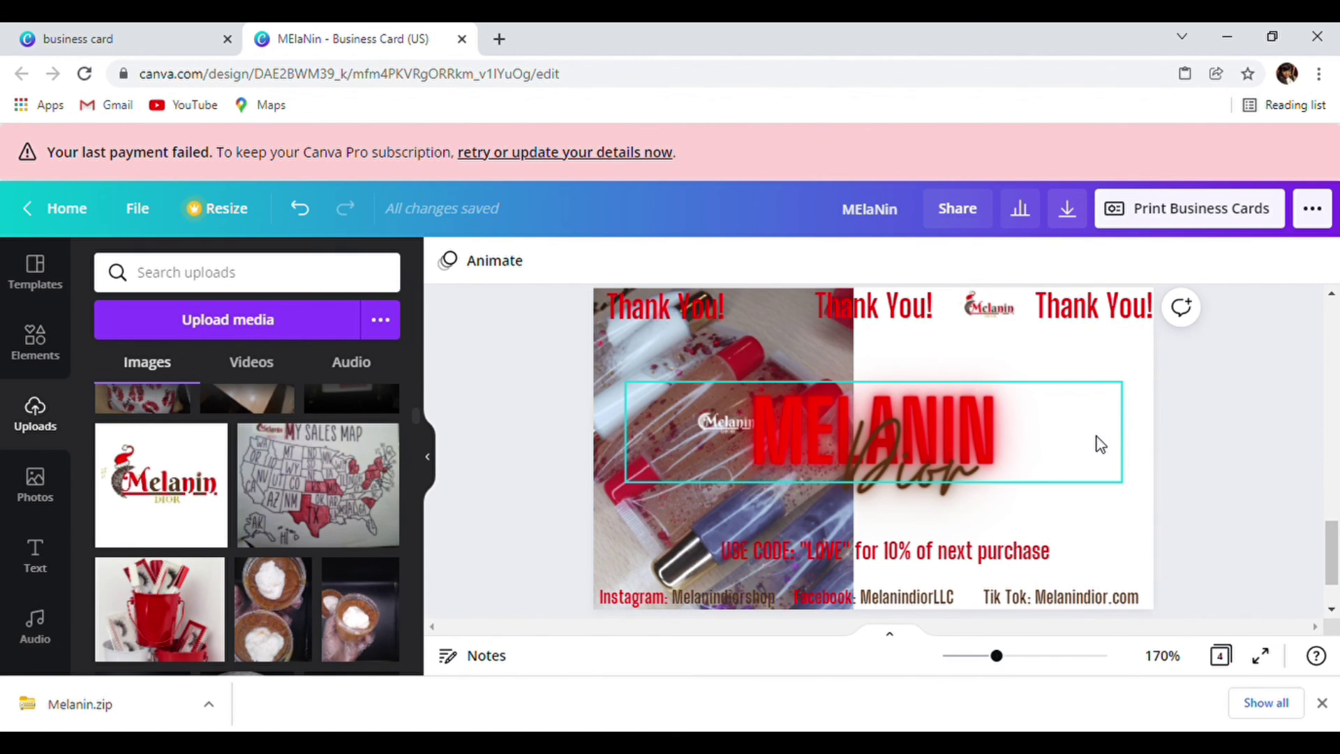
pyautogui.scroll(10, 1100, 444)
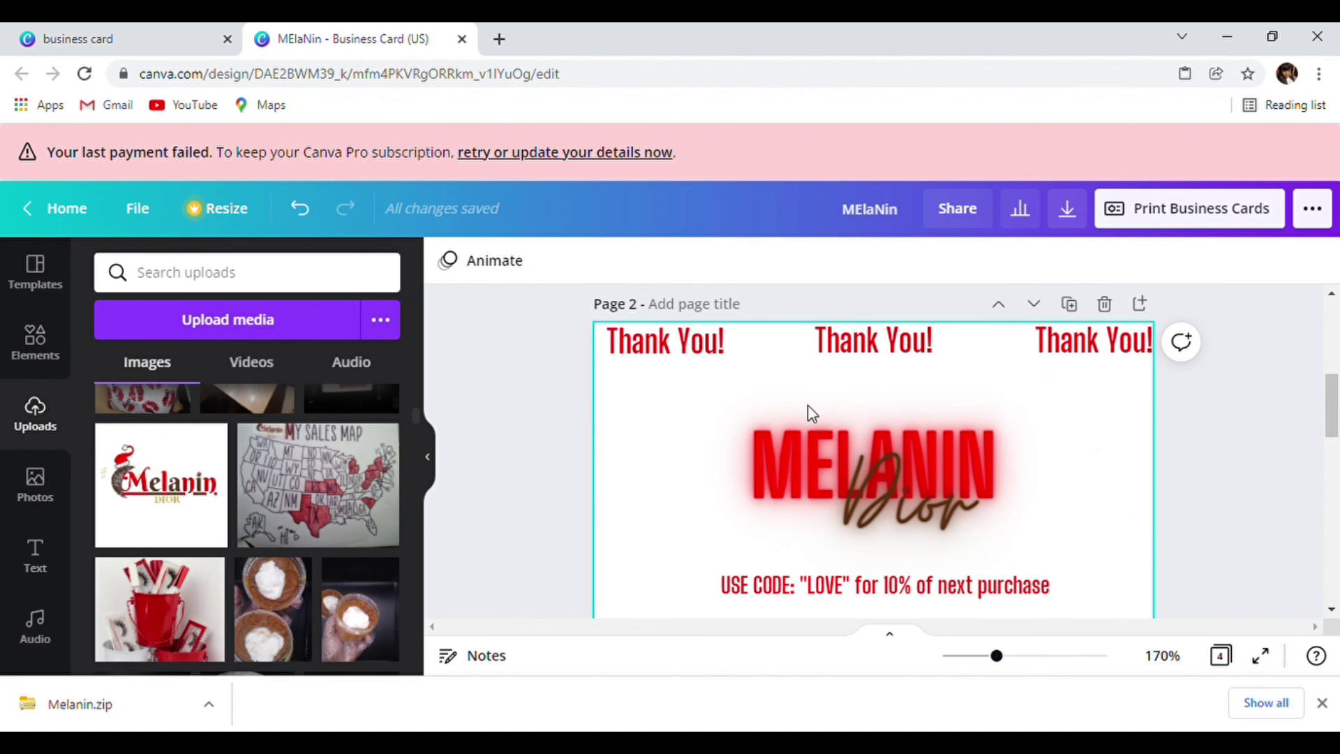
pyautogui.scroll(-5, 864, 409)
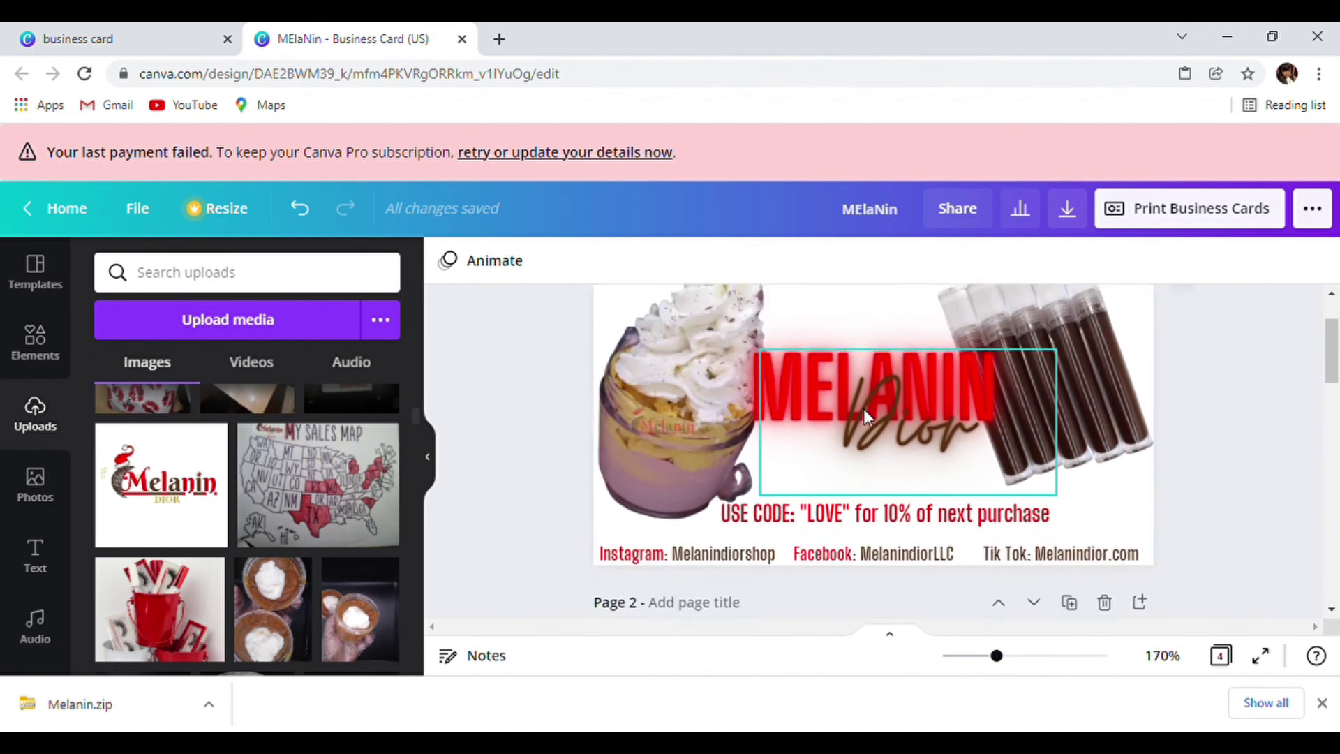
pyautogui.scroll(-3, 864, 409)
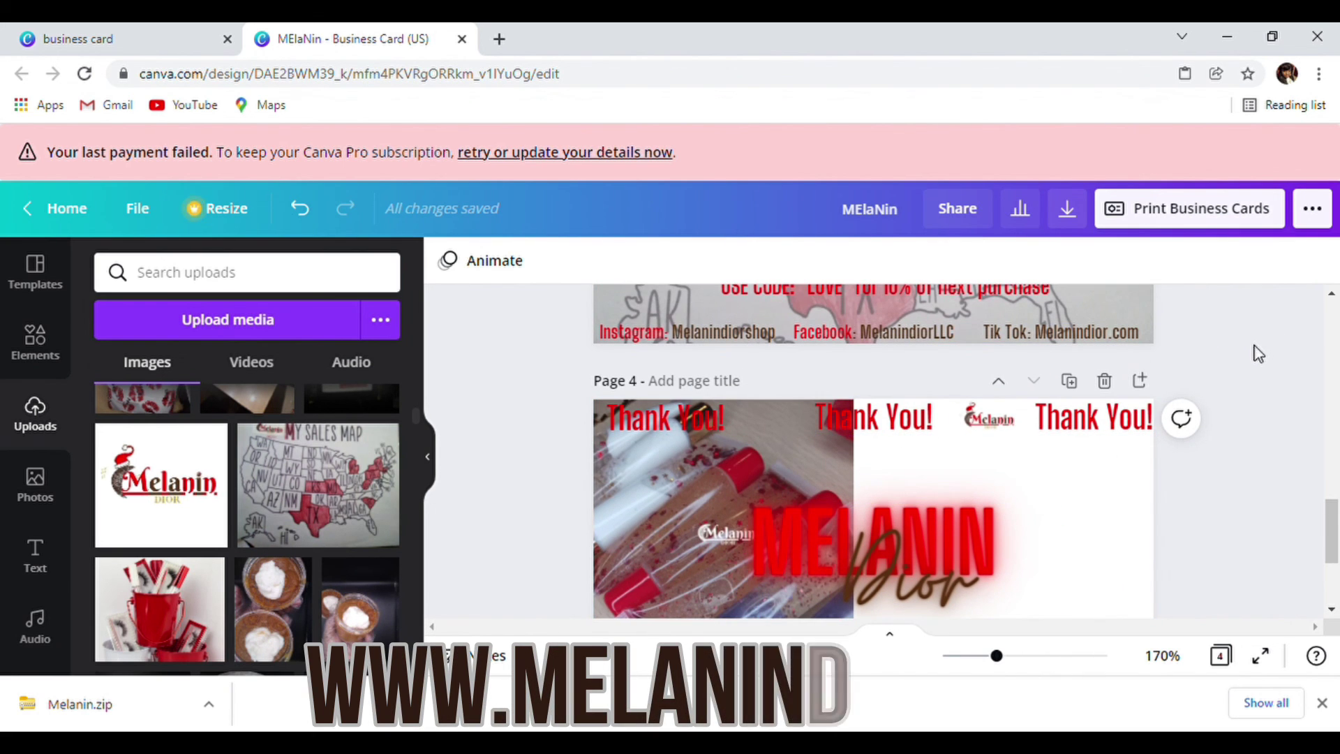
# Step: Start a business card print order and select only pages 1 and 2 for printing
pyautogui.click(1200, 216)
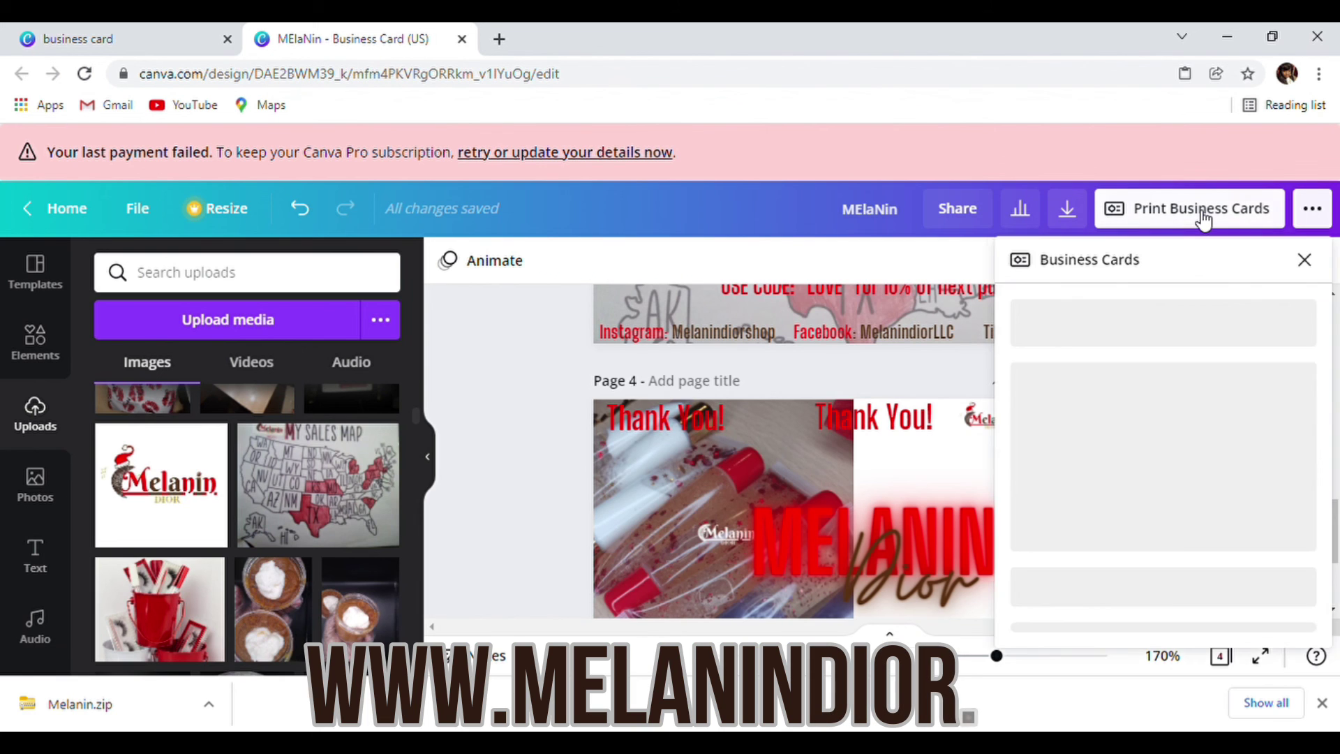
pyautogui.scroll(-4, 1158, 359)
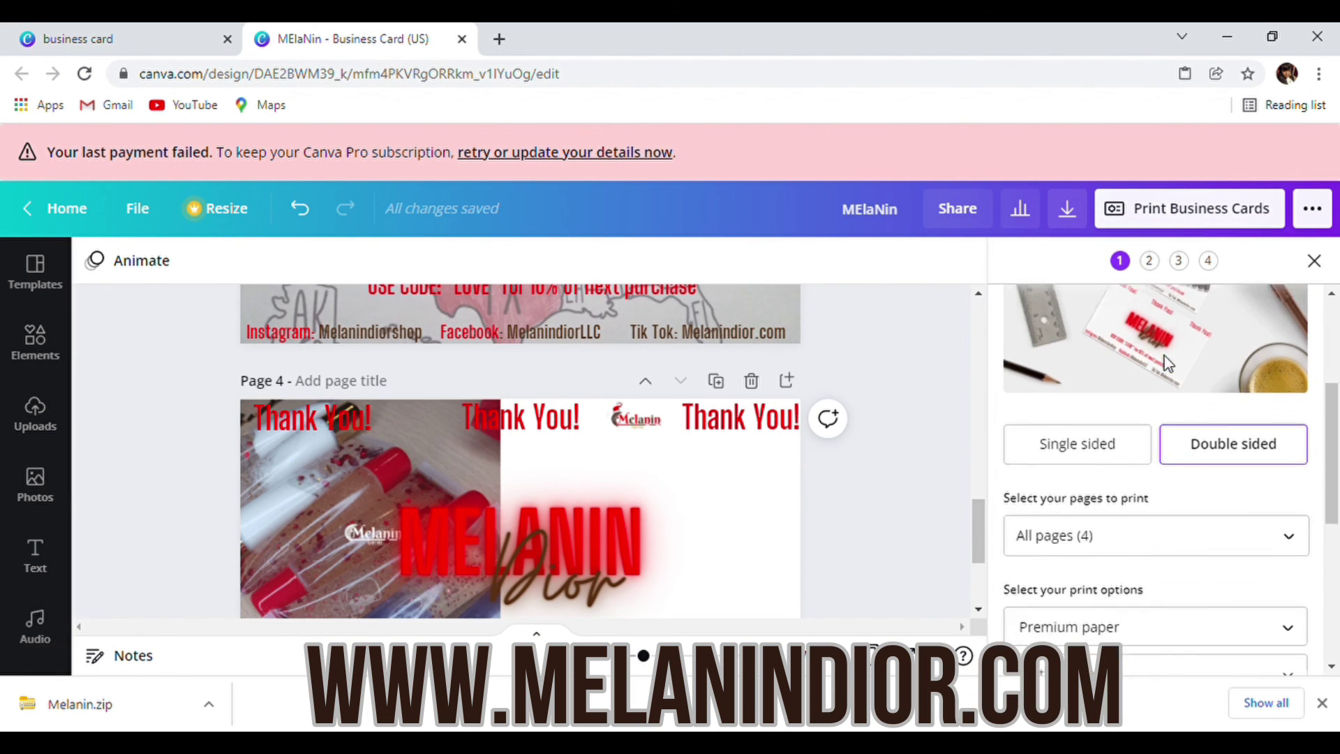
pyautogui.scroll(-2, 1173, 356)
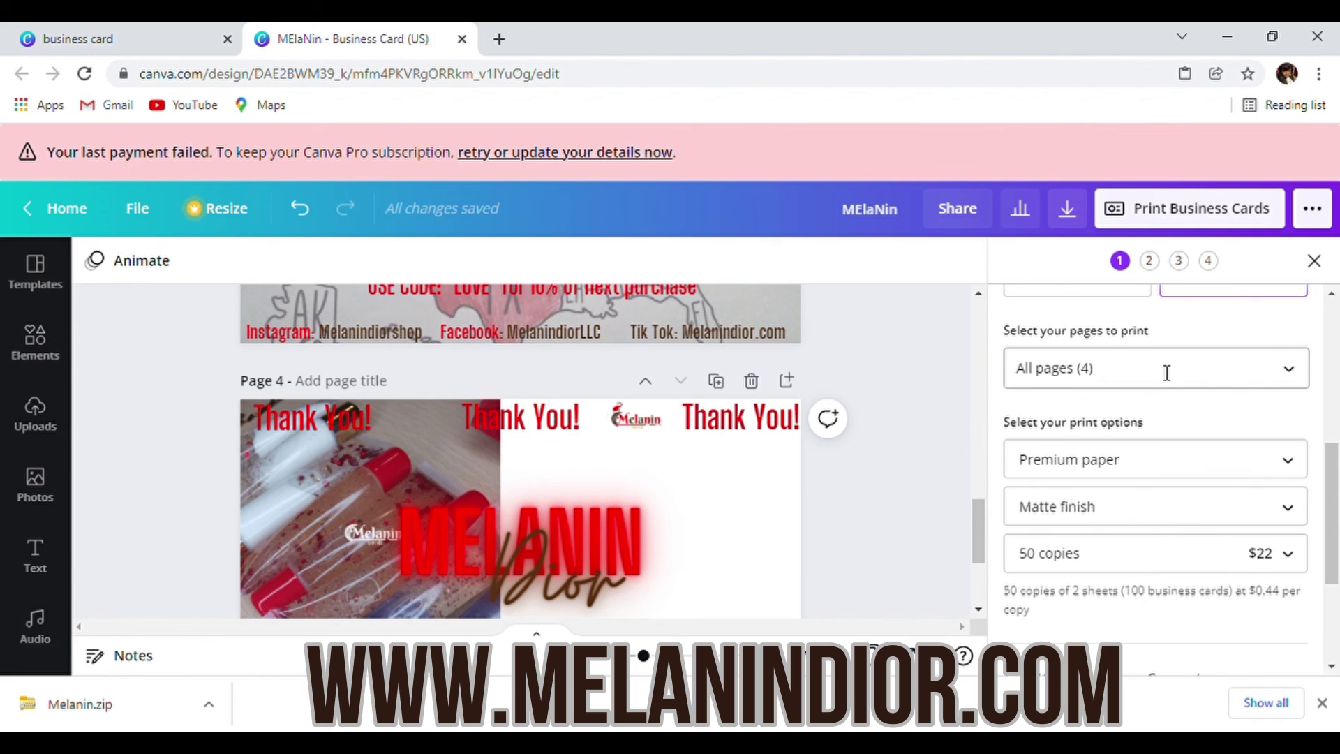
pyautogui.click(1167, 374)
pyautogui.click(1270, 167)
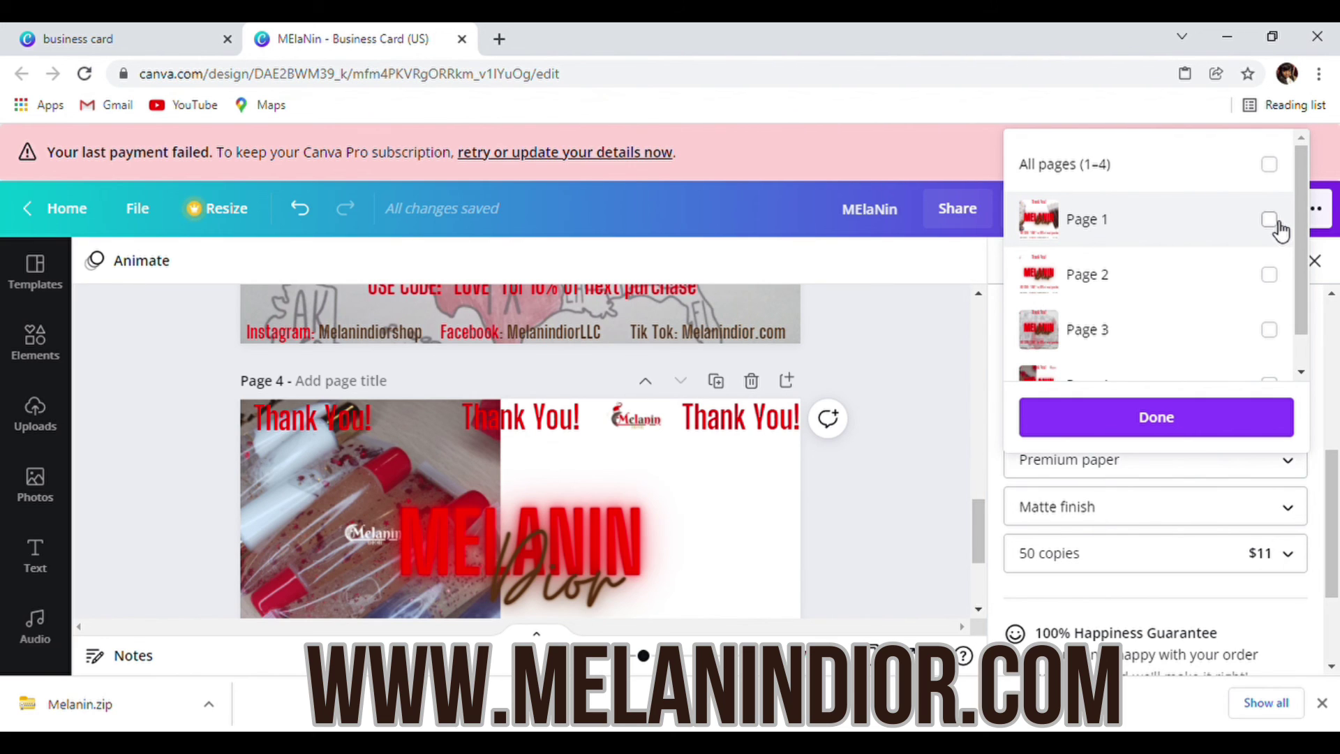
pyautogui.click(1272, 222)
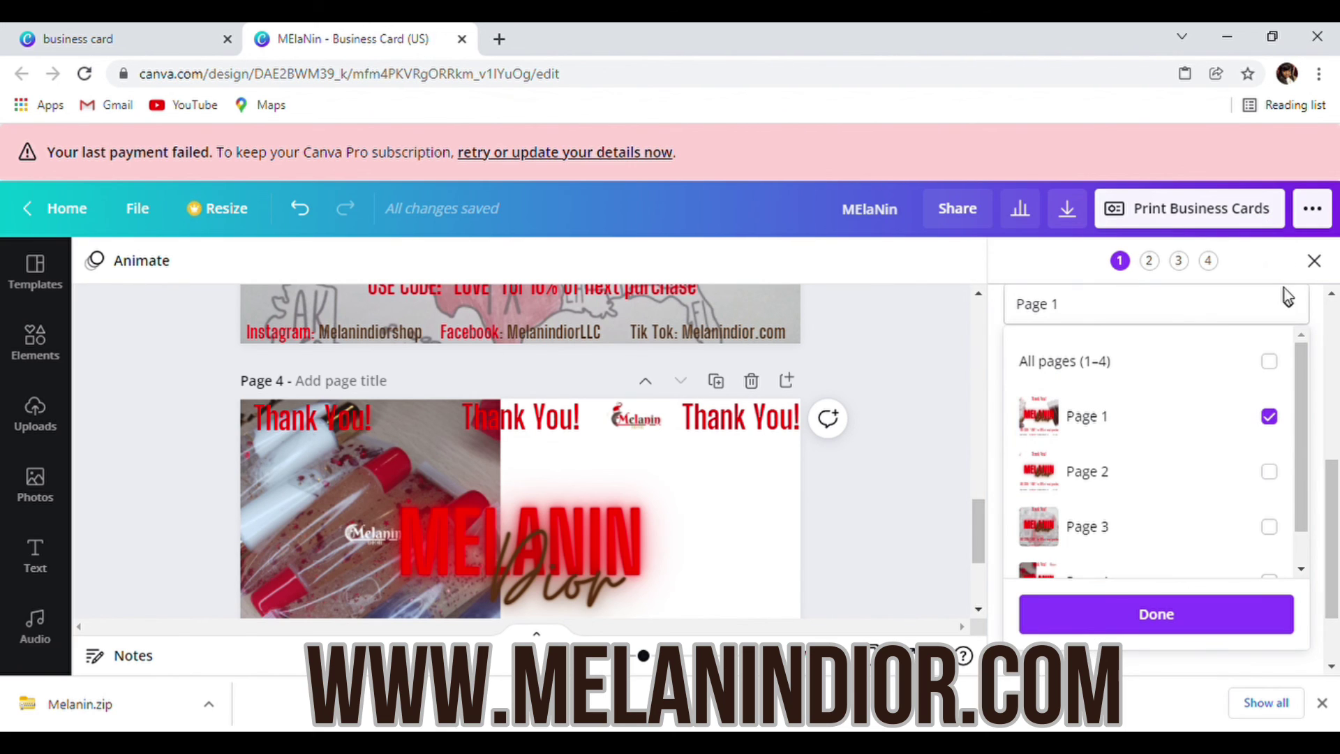
pyautogui.scroll(-1, 1267, 419)
pyautogui.click(1267, 431)
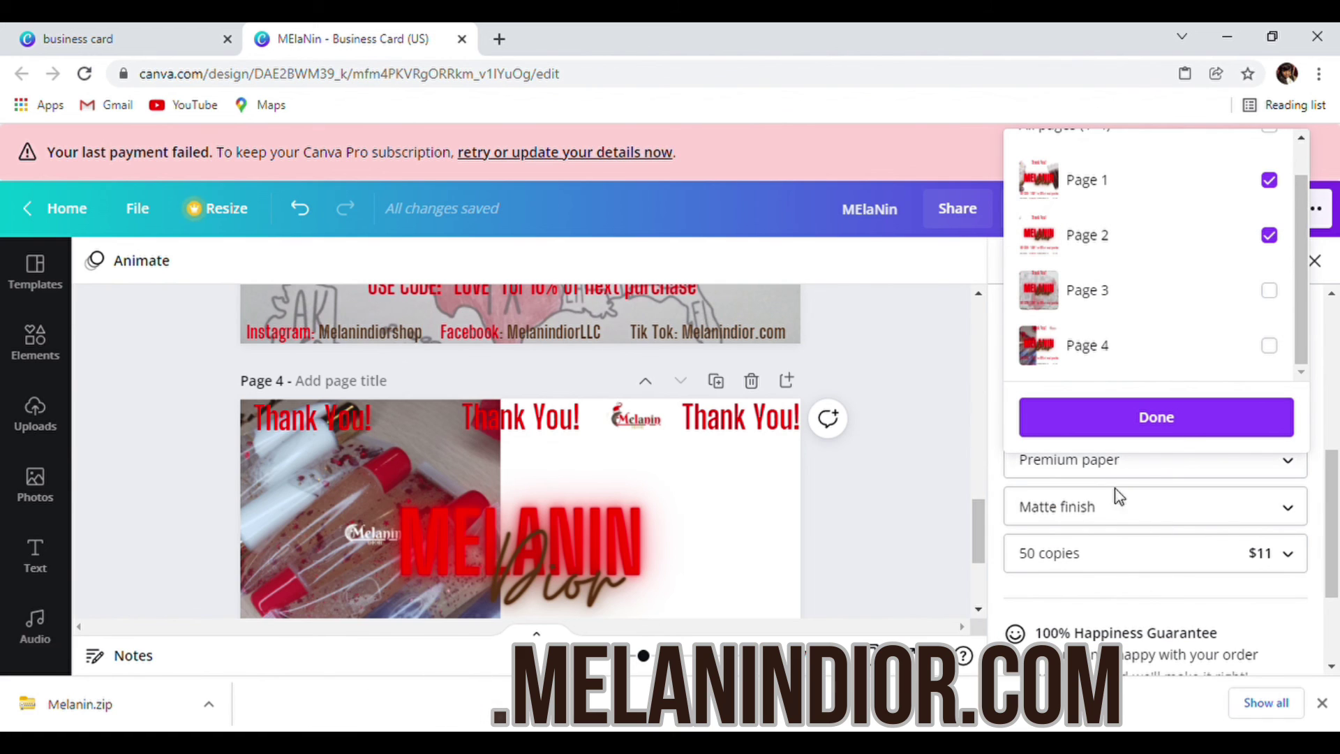
pyautogui.click(1181, 428)
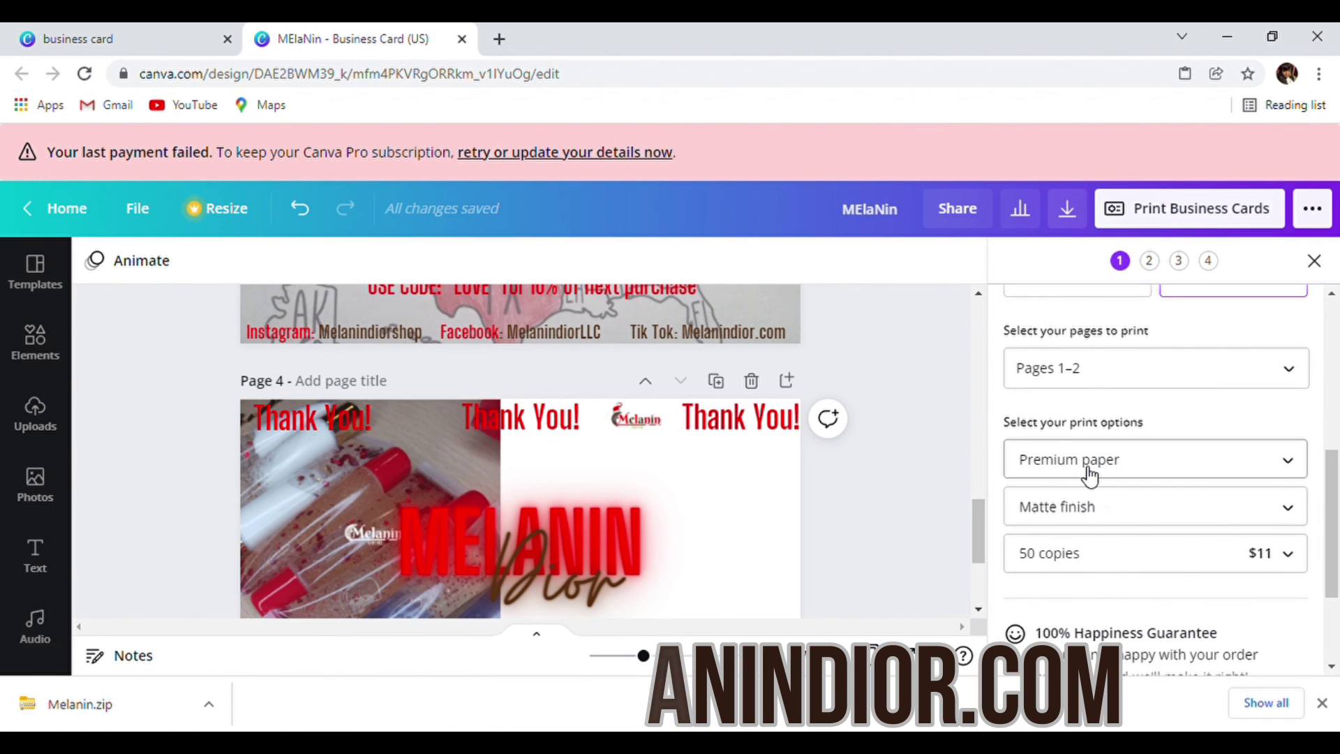
# Step: Keep the matte finish for the print order and open the choices for the number of copies
pyautogui.click(1091, 512)
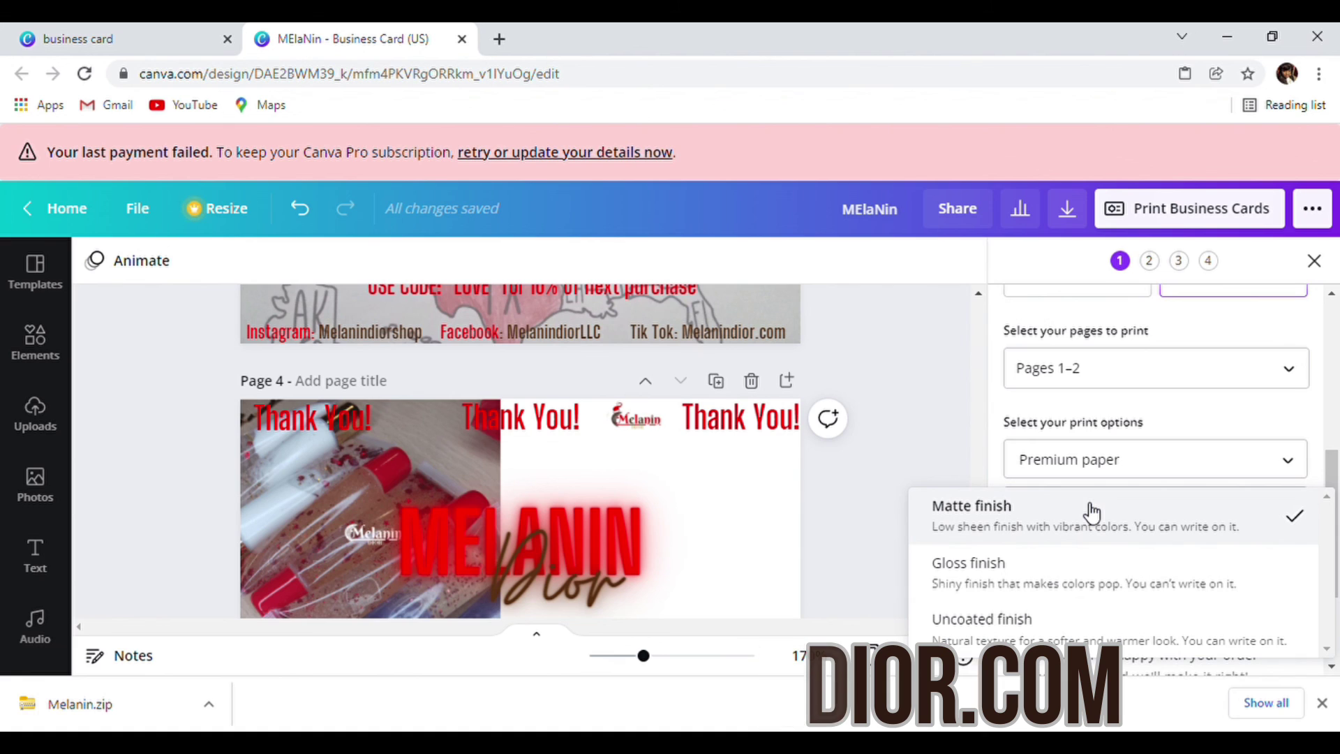
pyautogui.click(1091, 511)
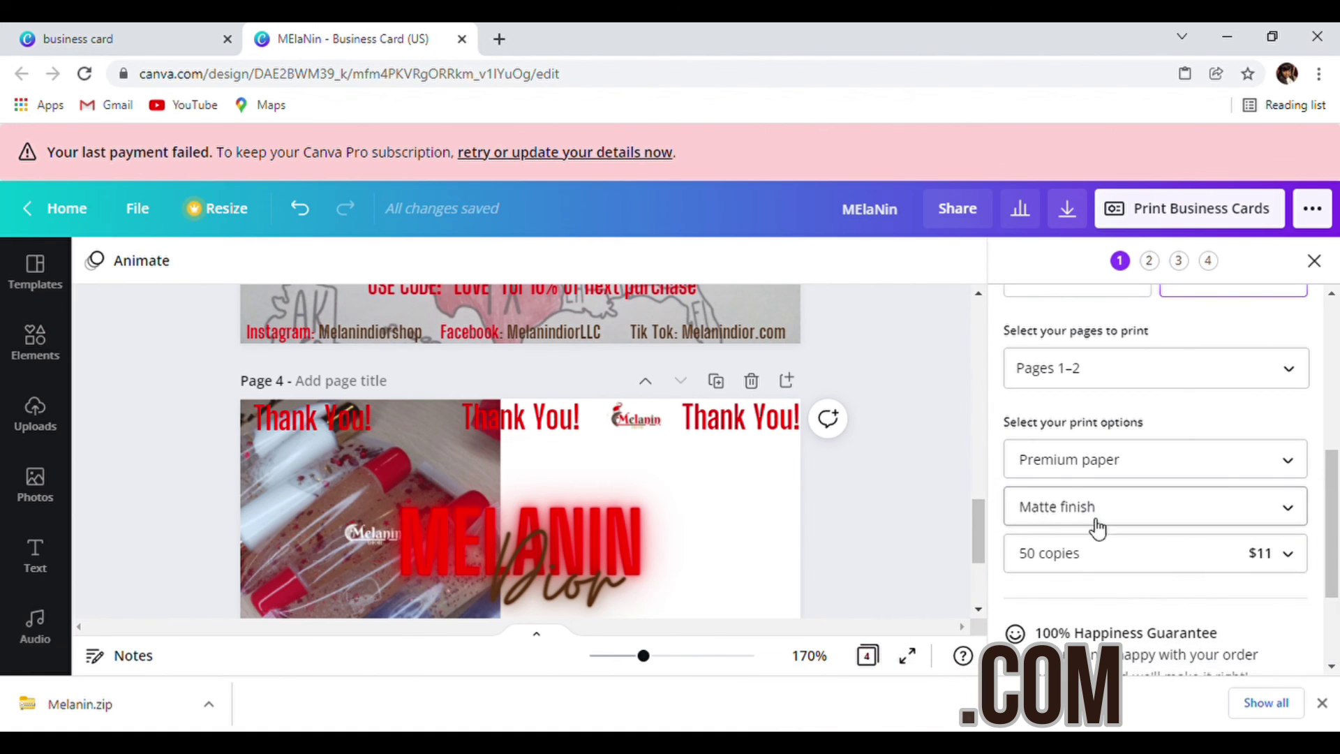
pyautogui.click(1100, 552)
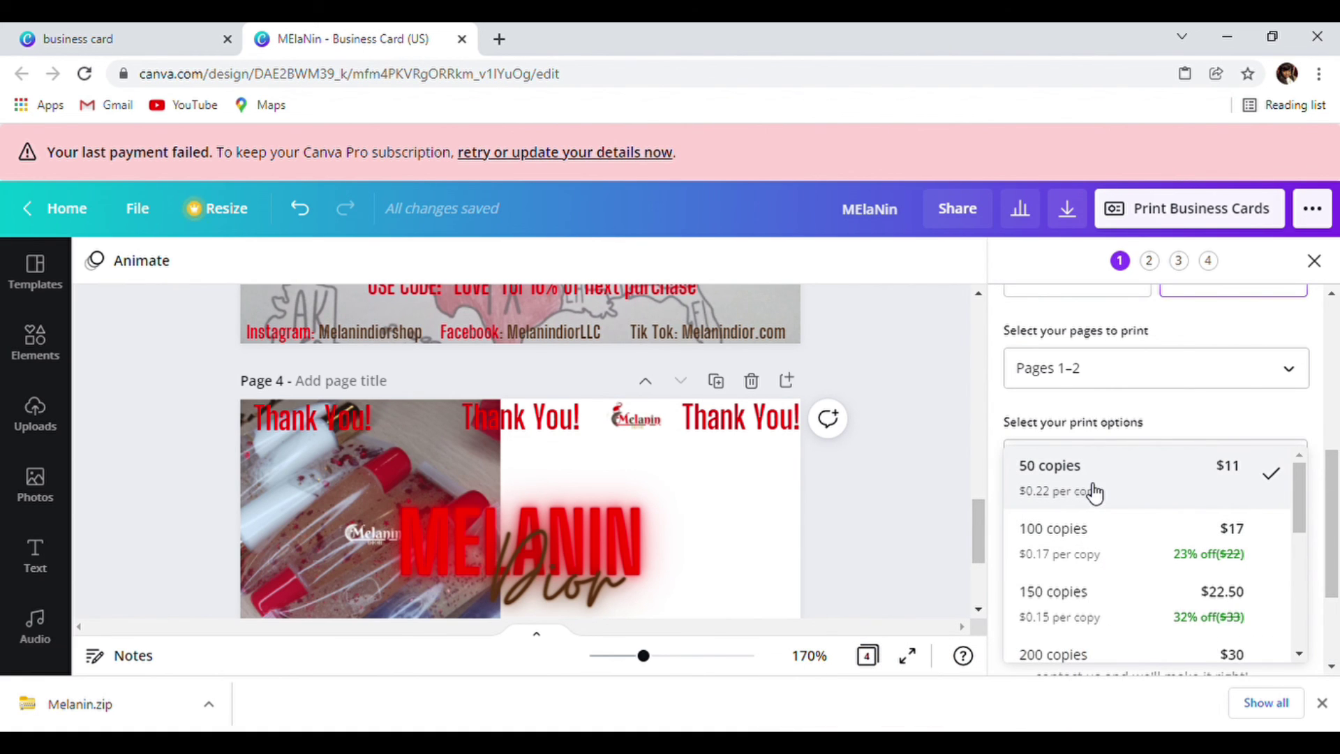